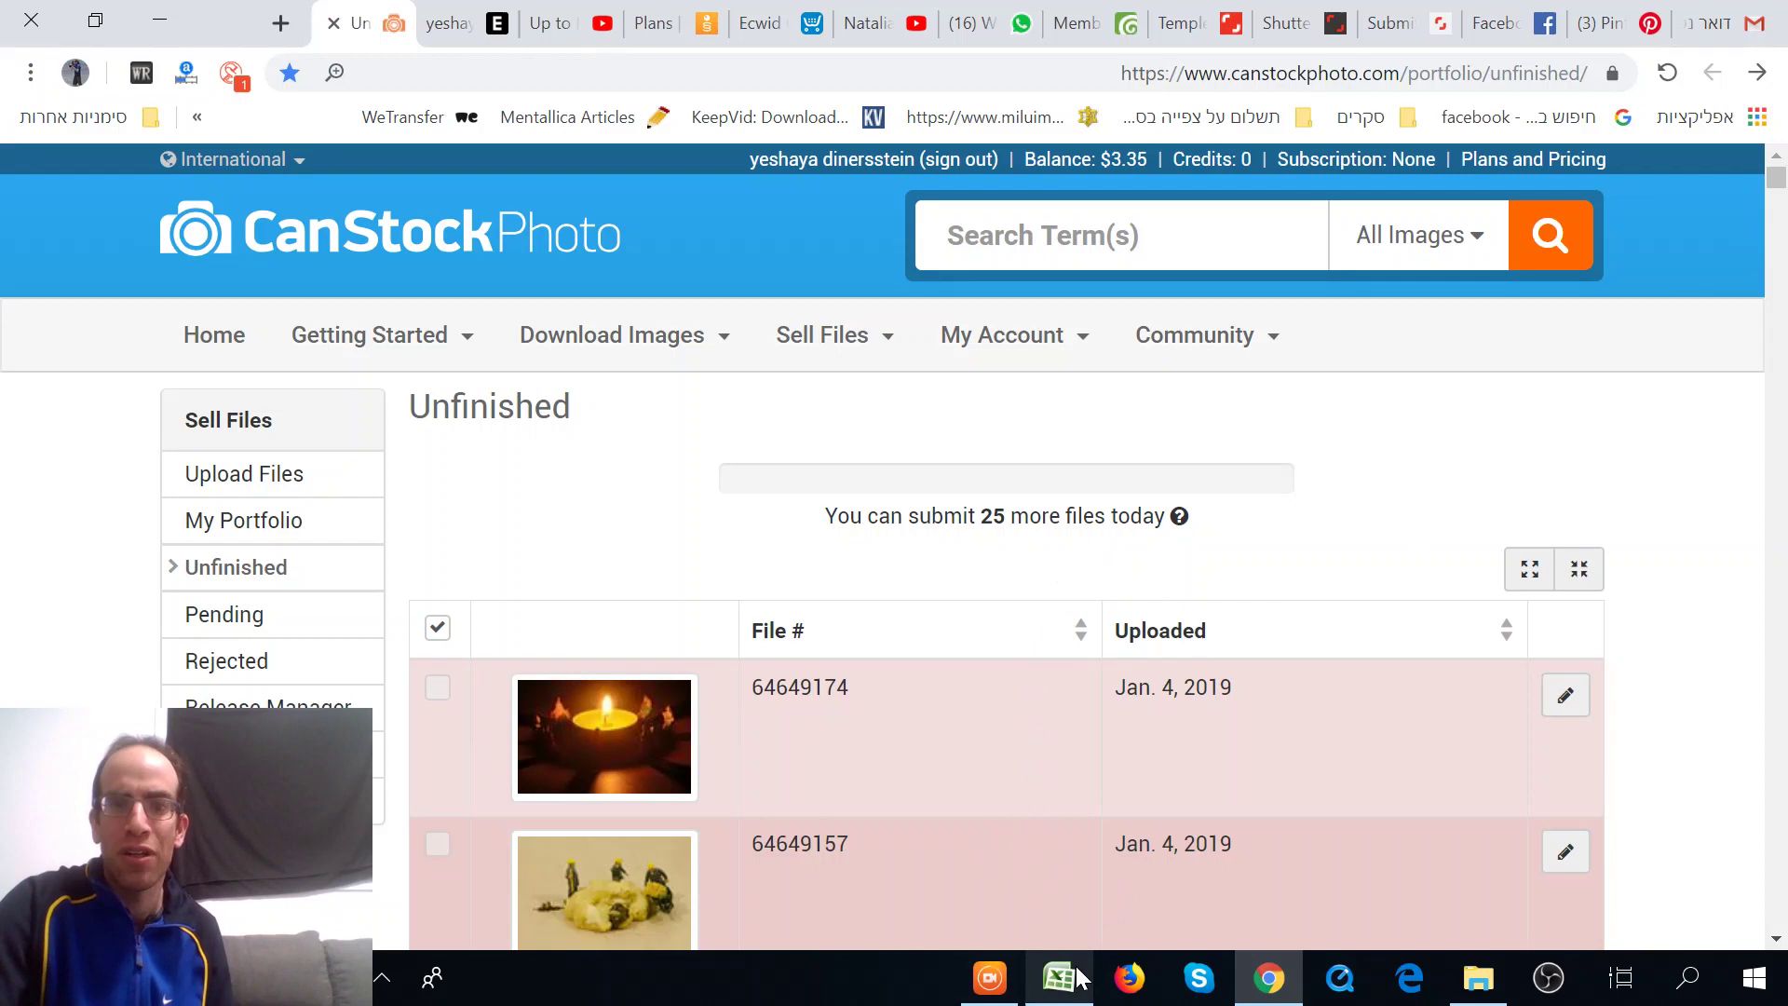
Step: Find the South Africa title in Excel cell B22, then check the CanStockPhoto uploads page
mouse_move(1080, 978)
left_click(1071, 865)
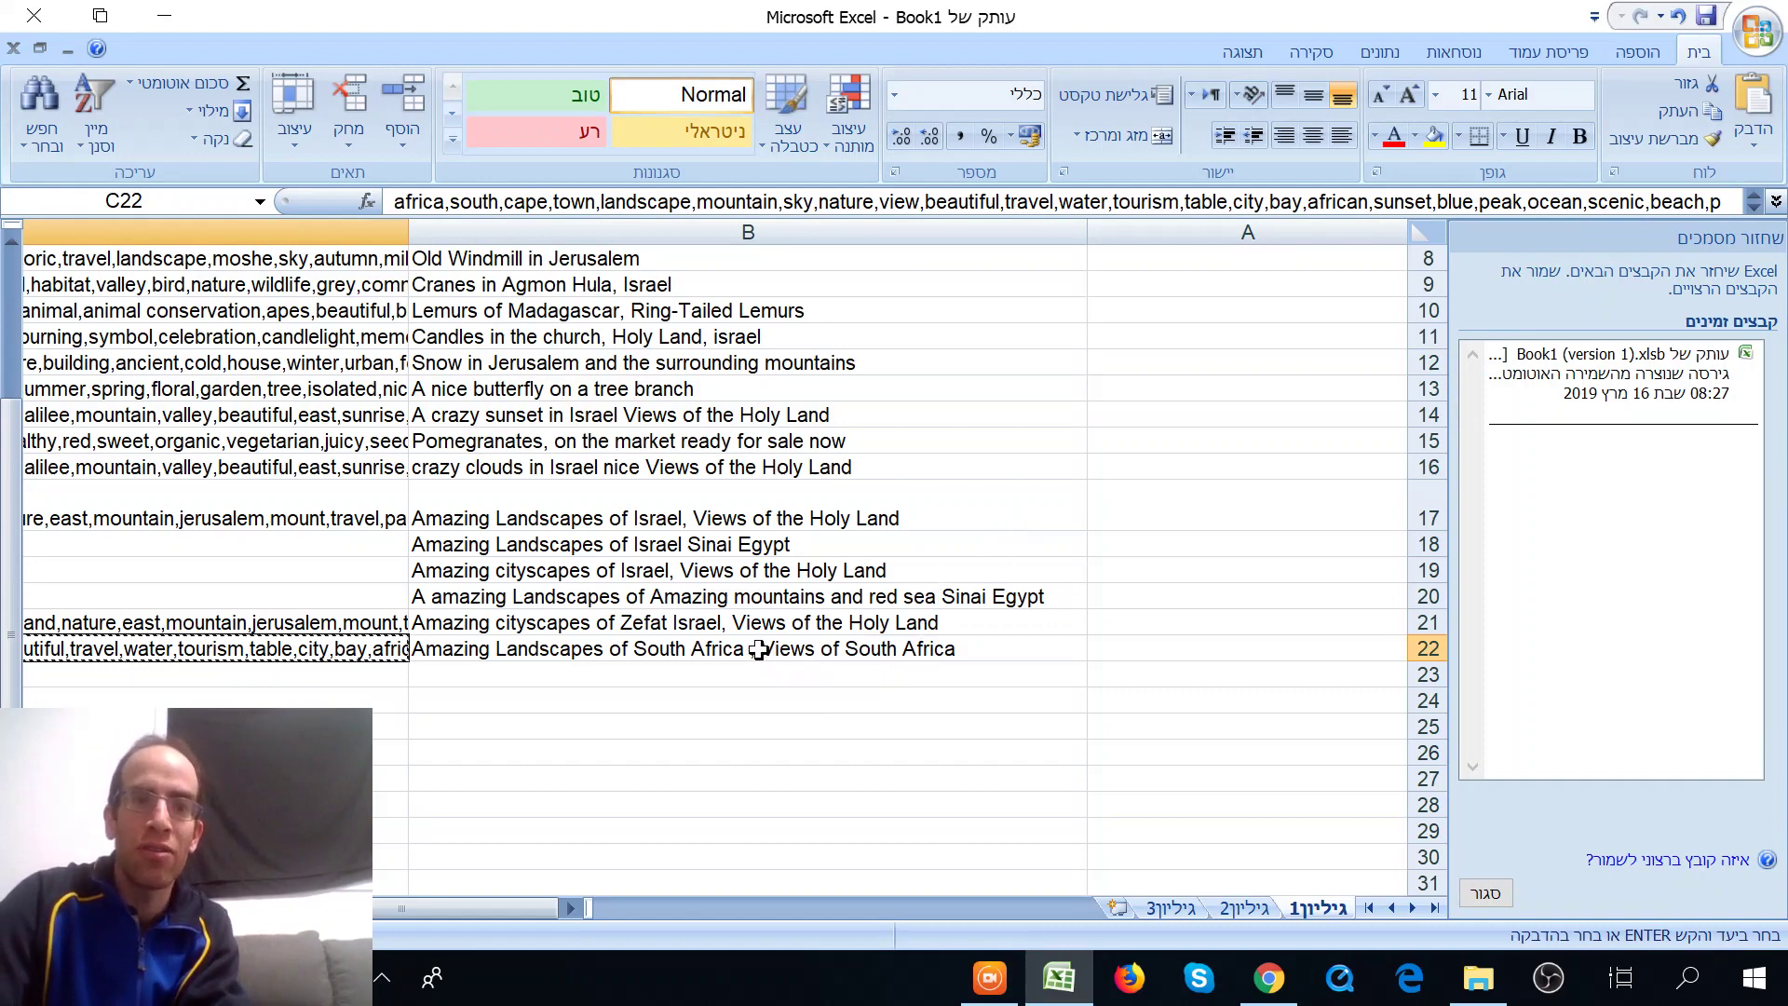
left_click(711, 653)
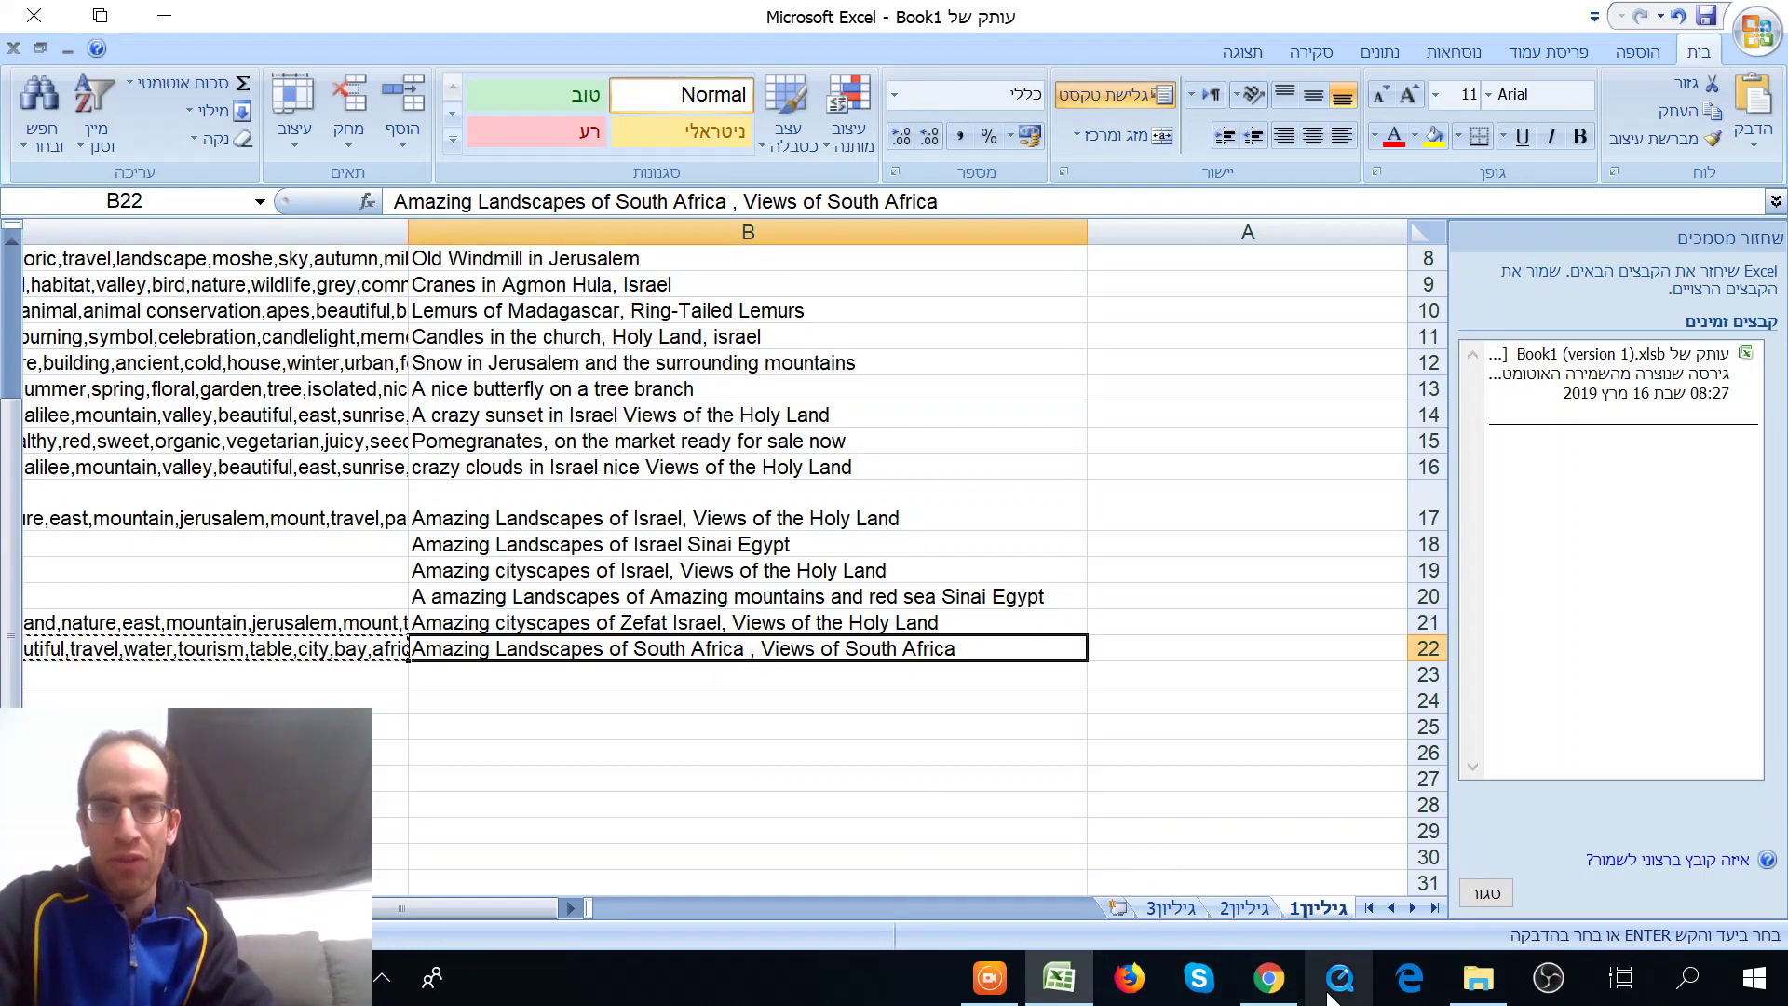
left_click(1265, 988)
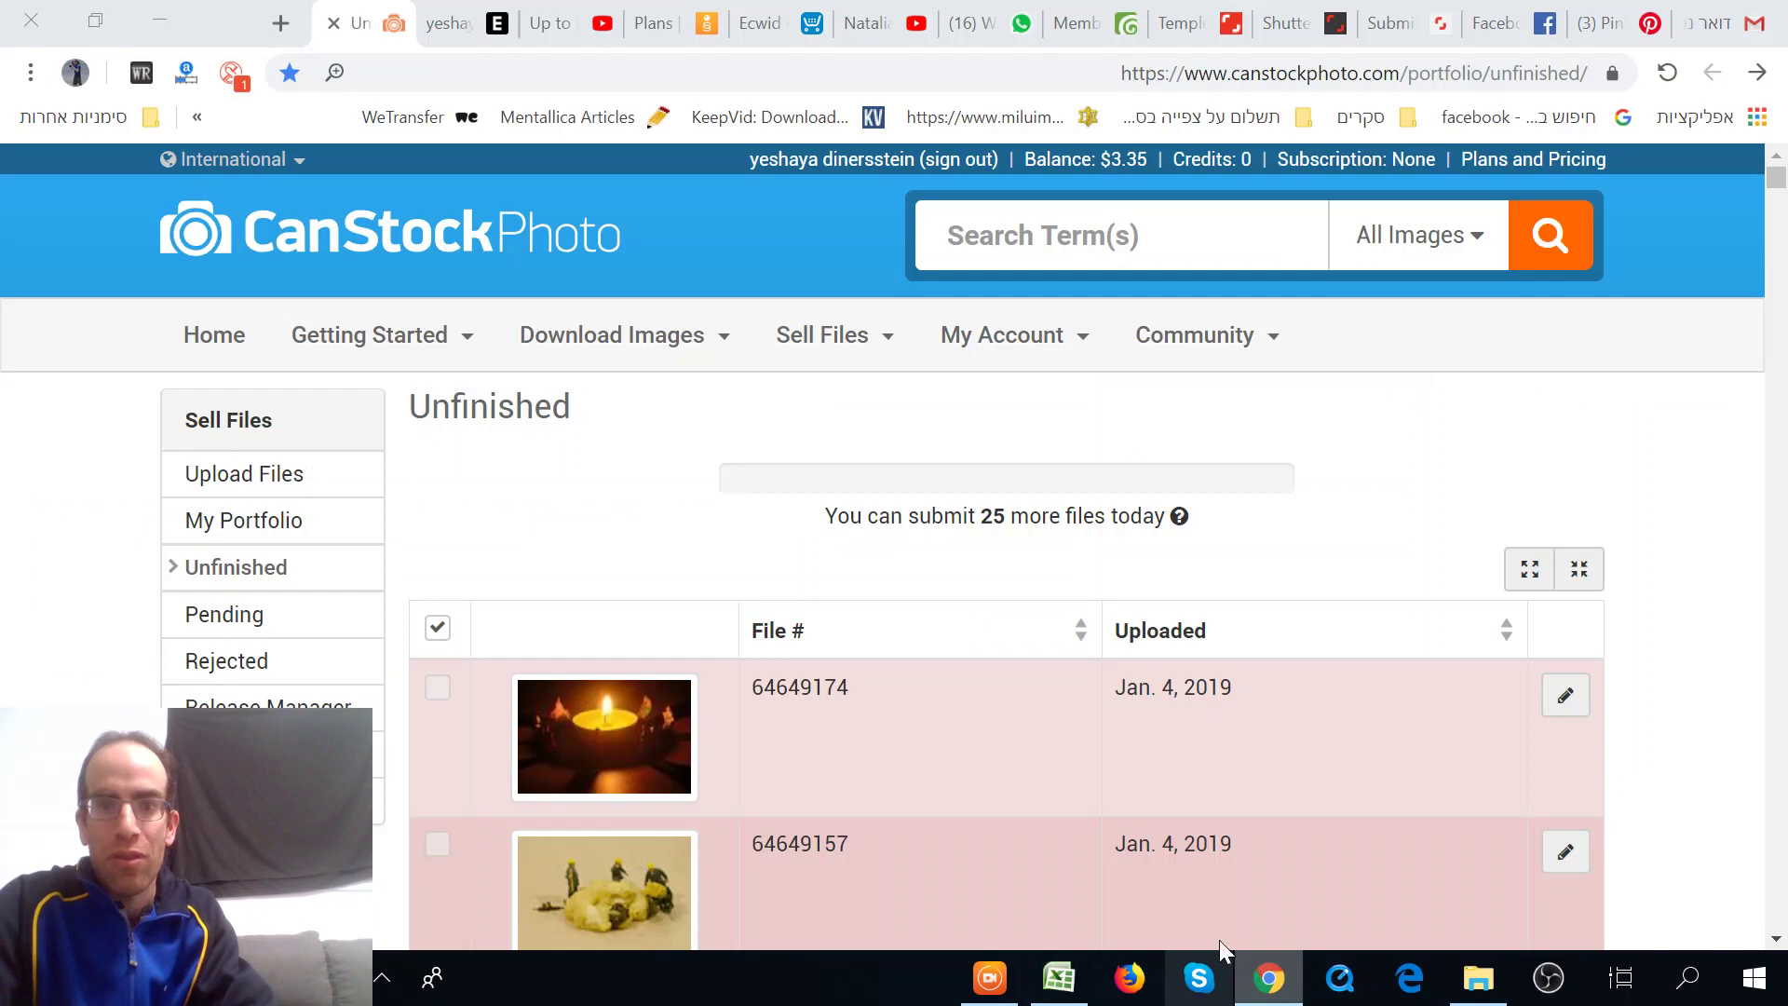
scroll(951, 587, "down", 8)
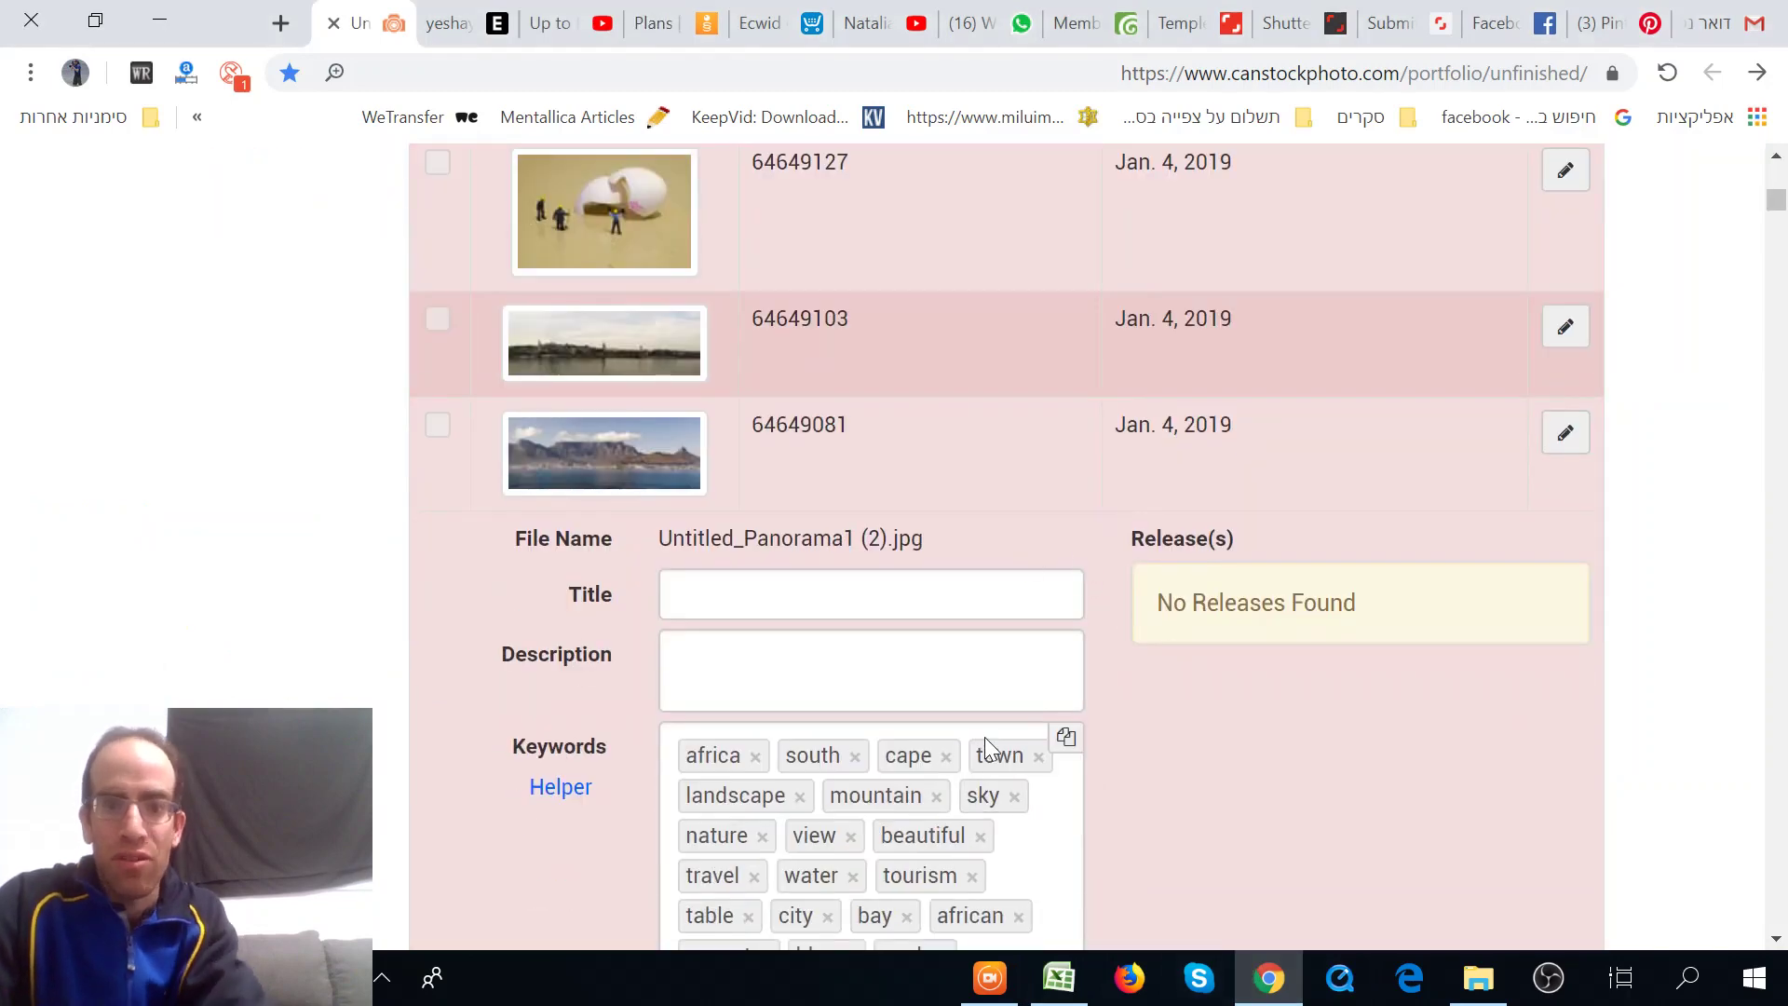
left_click(990, 978)
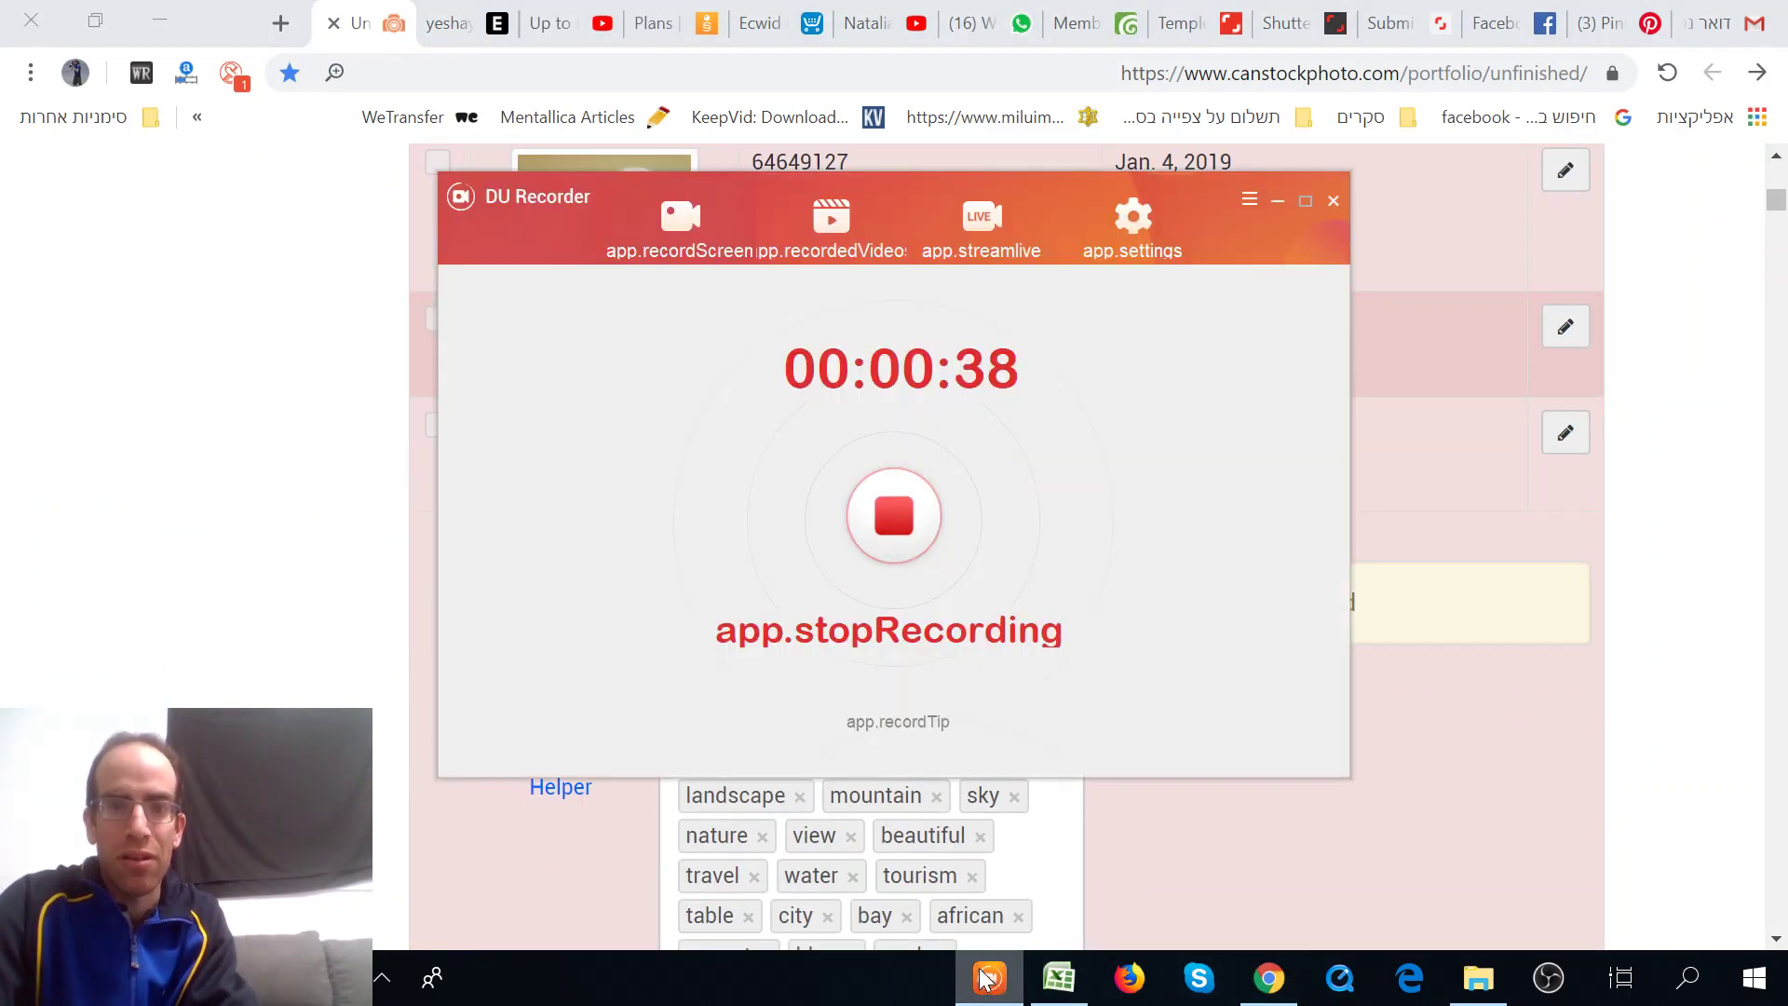
left_click(1277, 200)
Step: Copy the title 'Amazing Landscapes of South Africa , Views of South Africa' from cell B22
left_click(1059, 978)
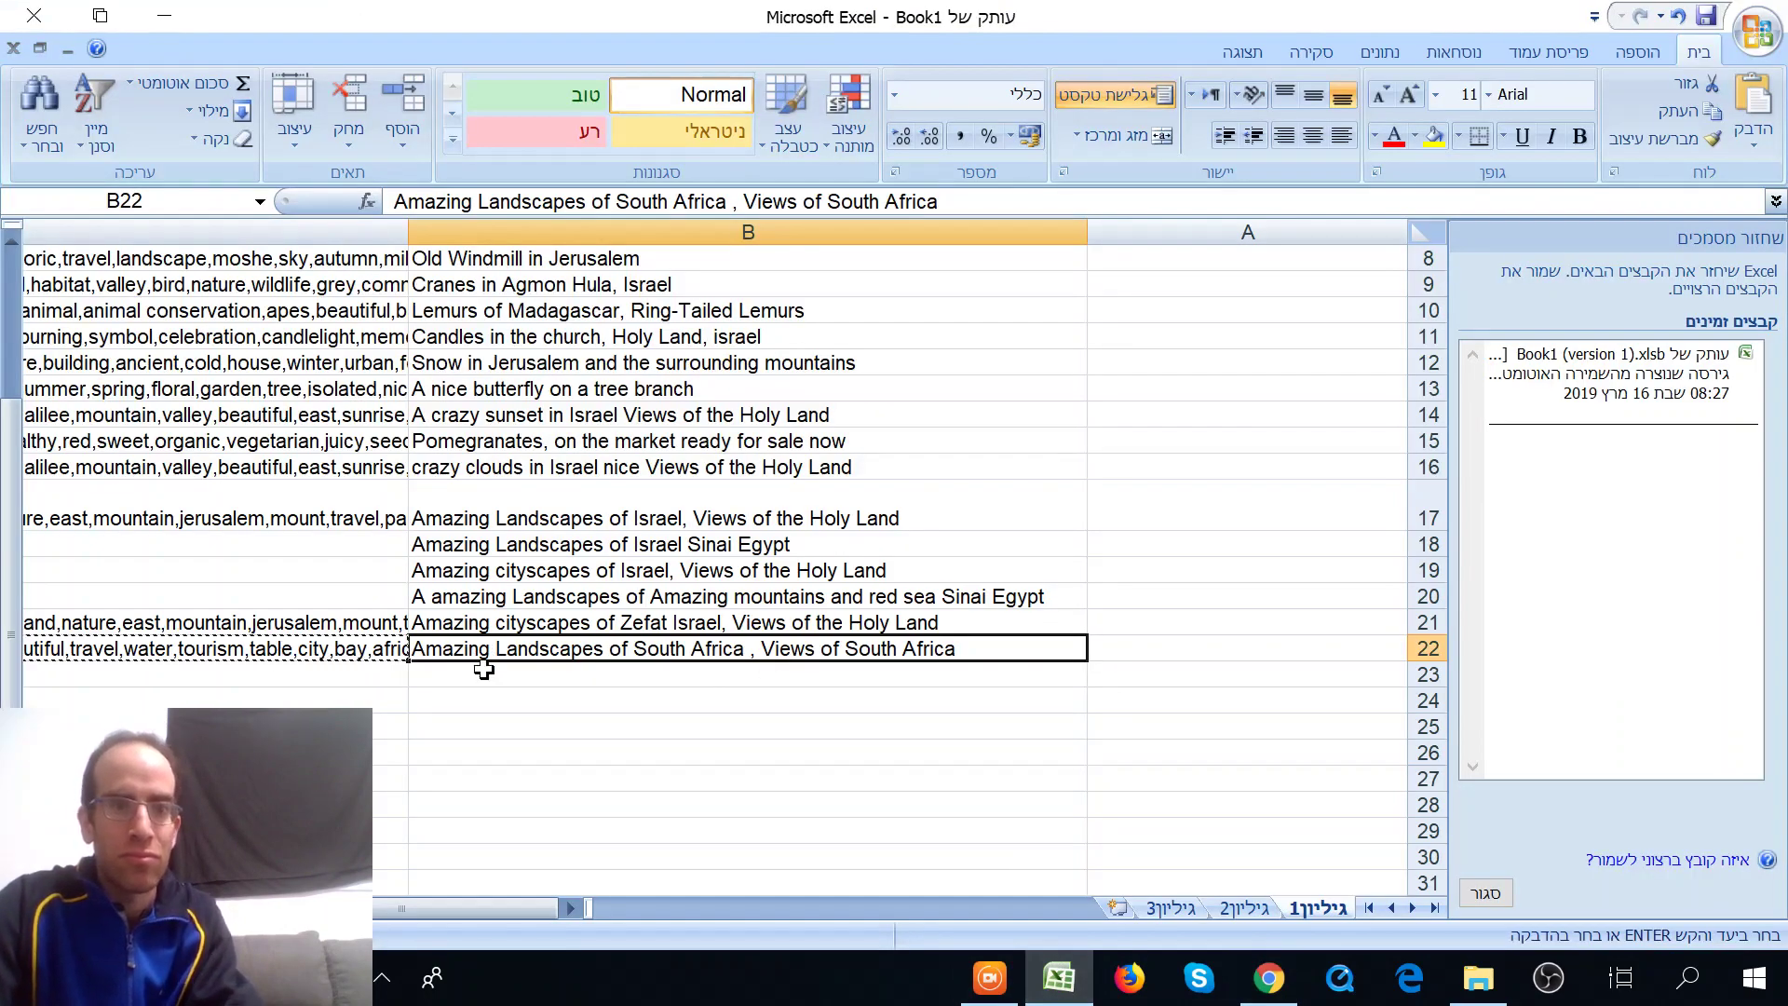
left_click(519, 705)
left_click(517, 651)
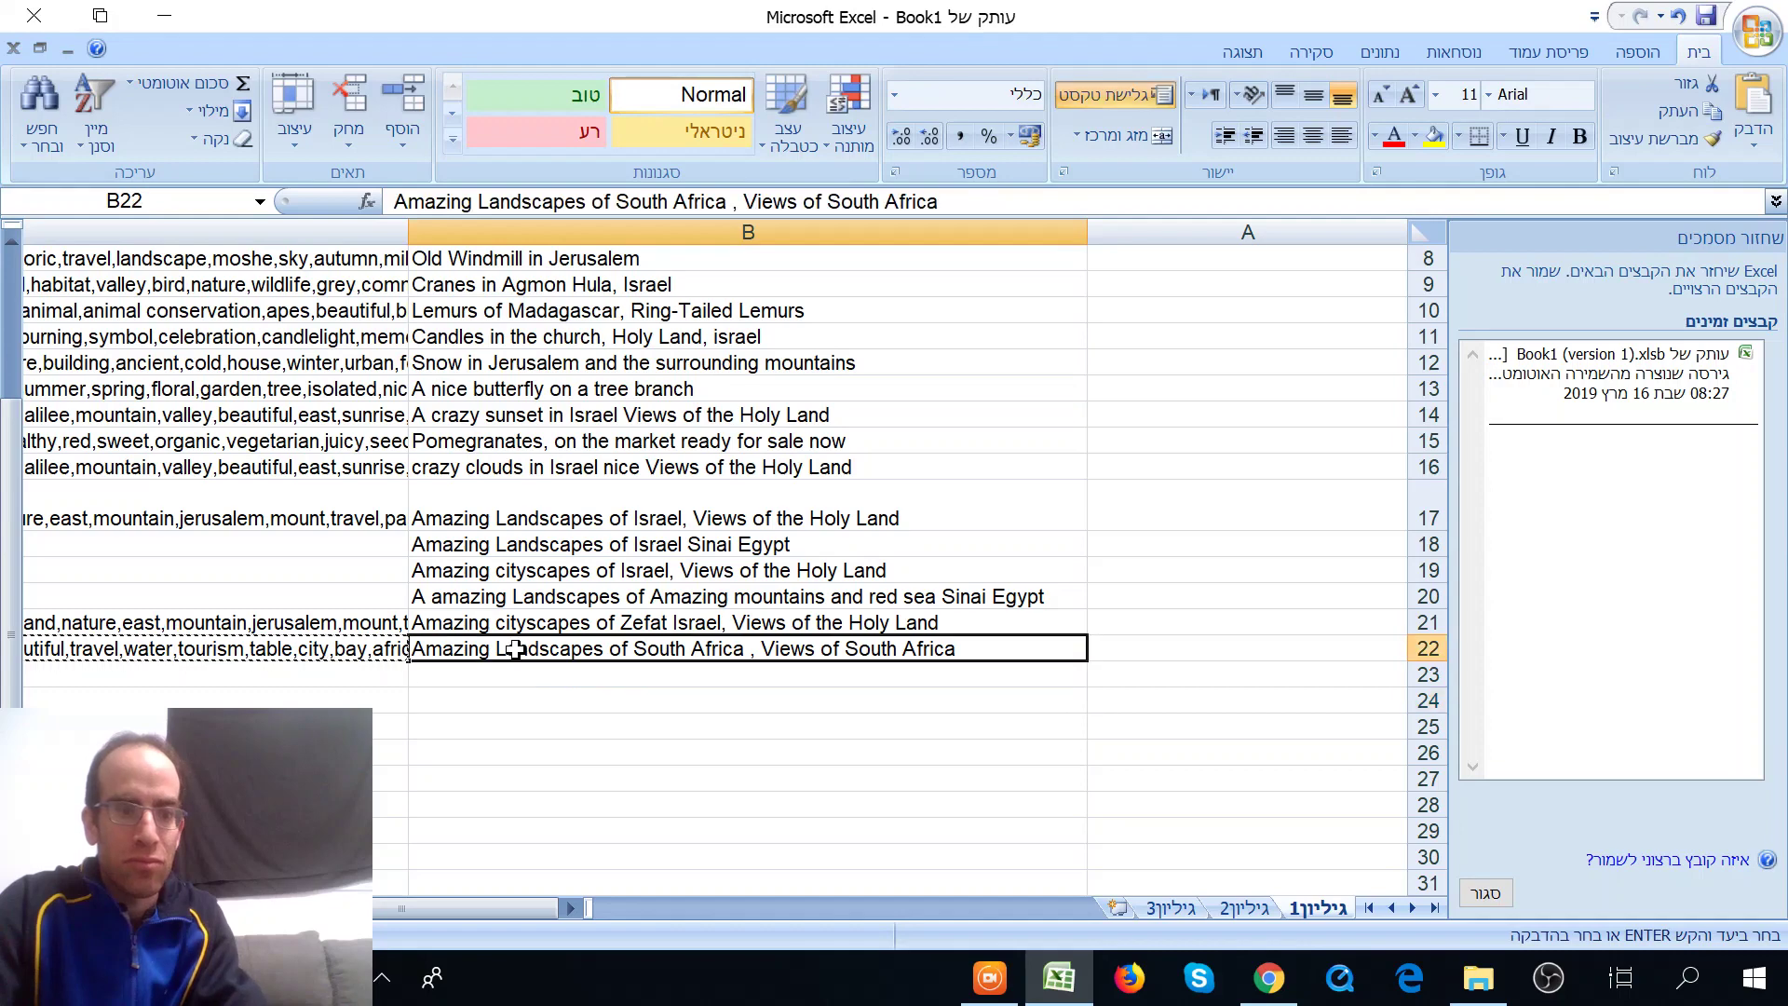
key("ctrl+c")
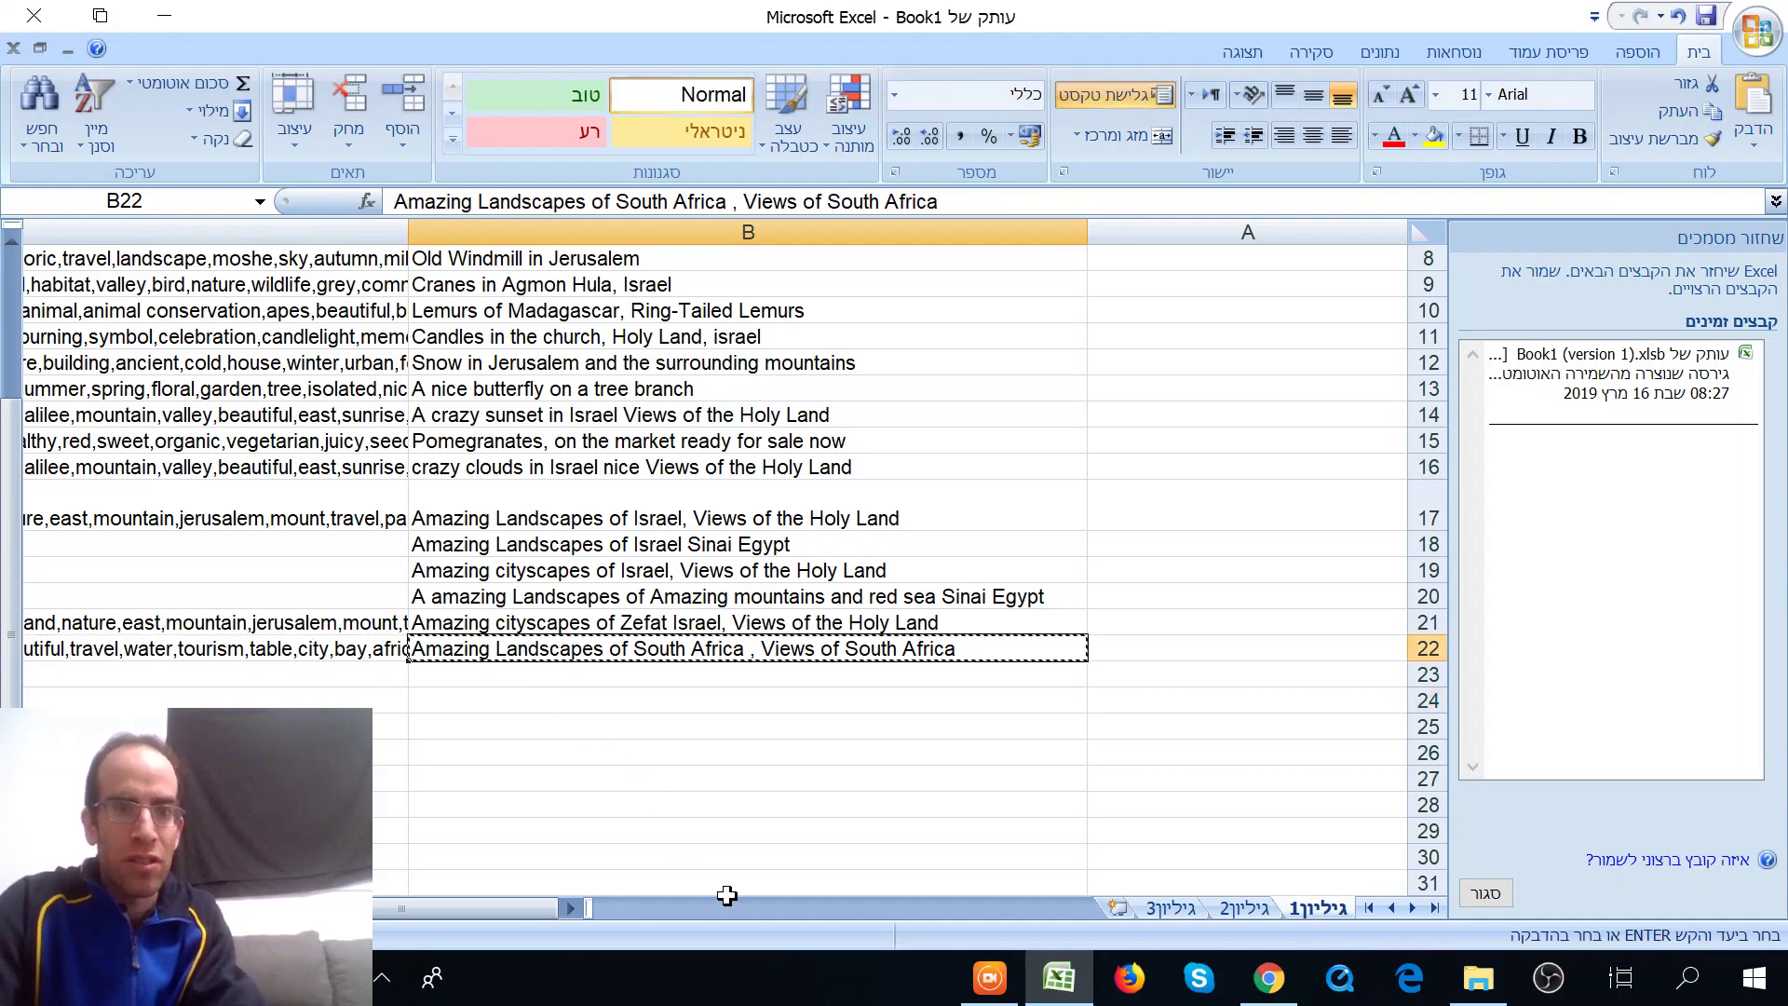
Step: Paste the South Africa title into the panorama photo's Description and add a new line
left_click(1269, 978)
left_click(727, 663)
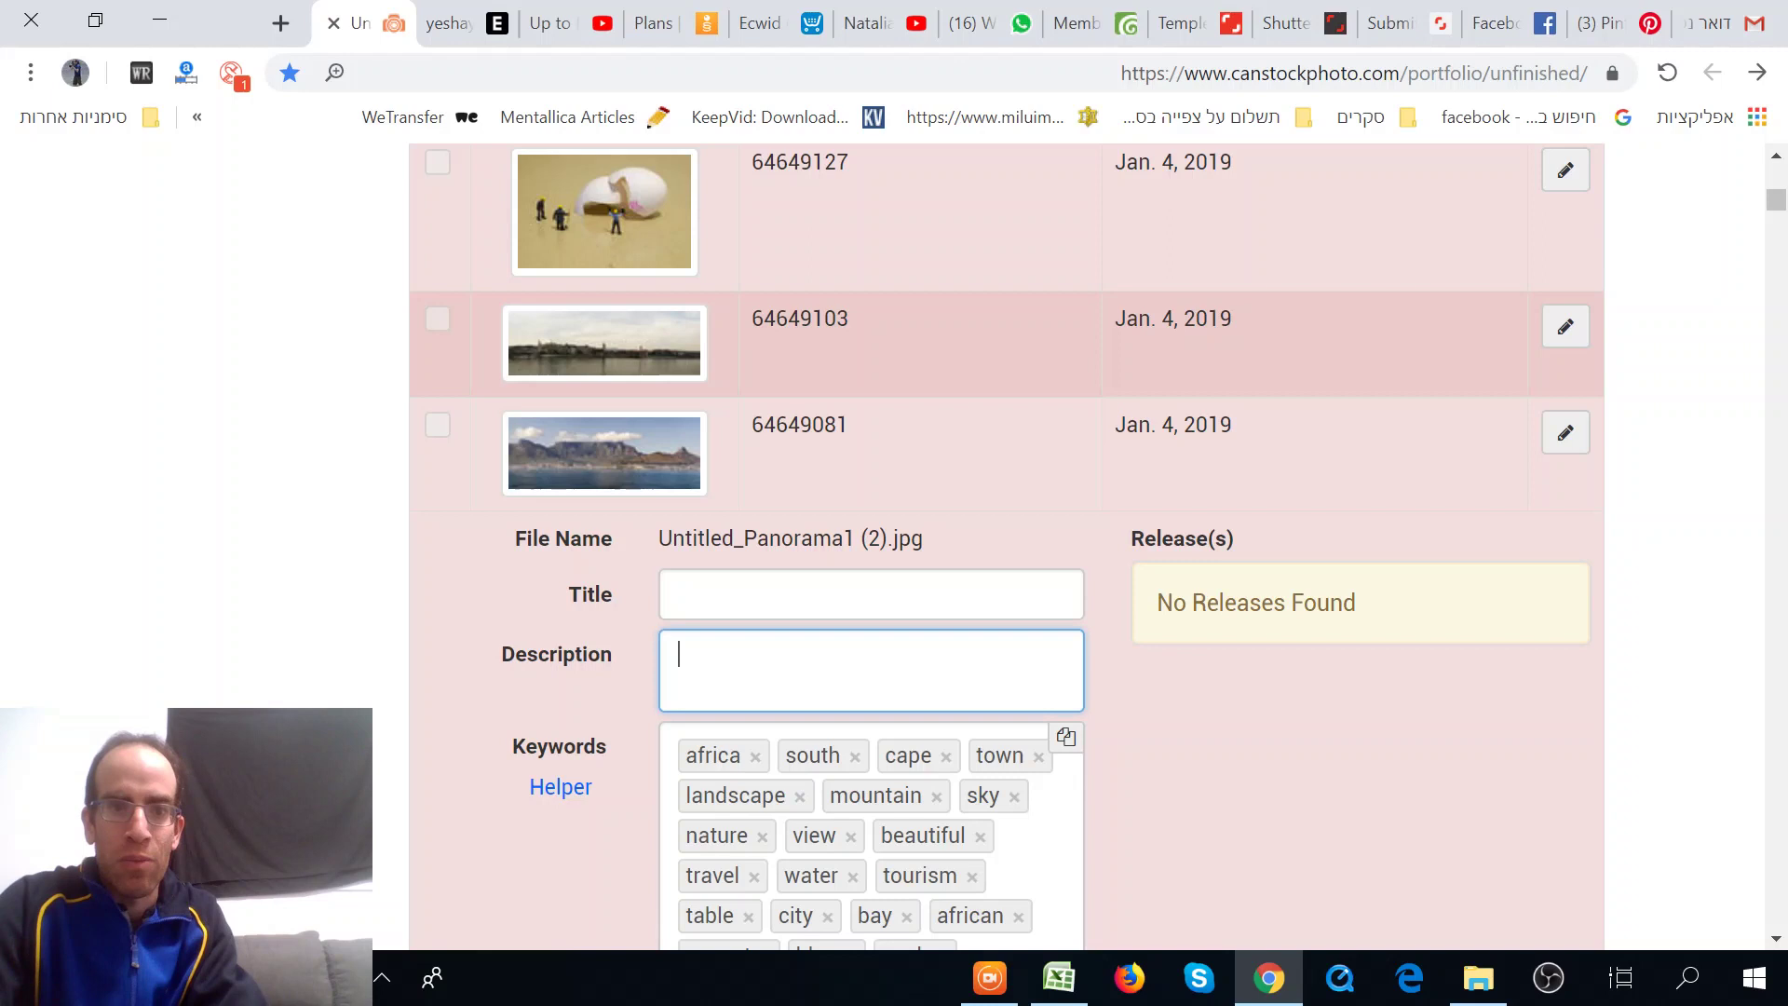
right_click(723, 652)
left_click(678, 428)
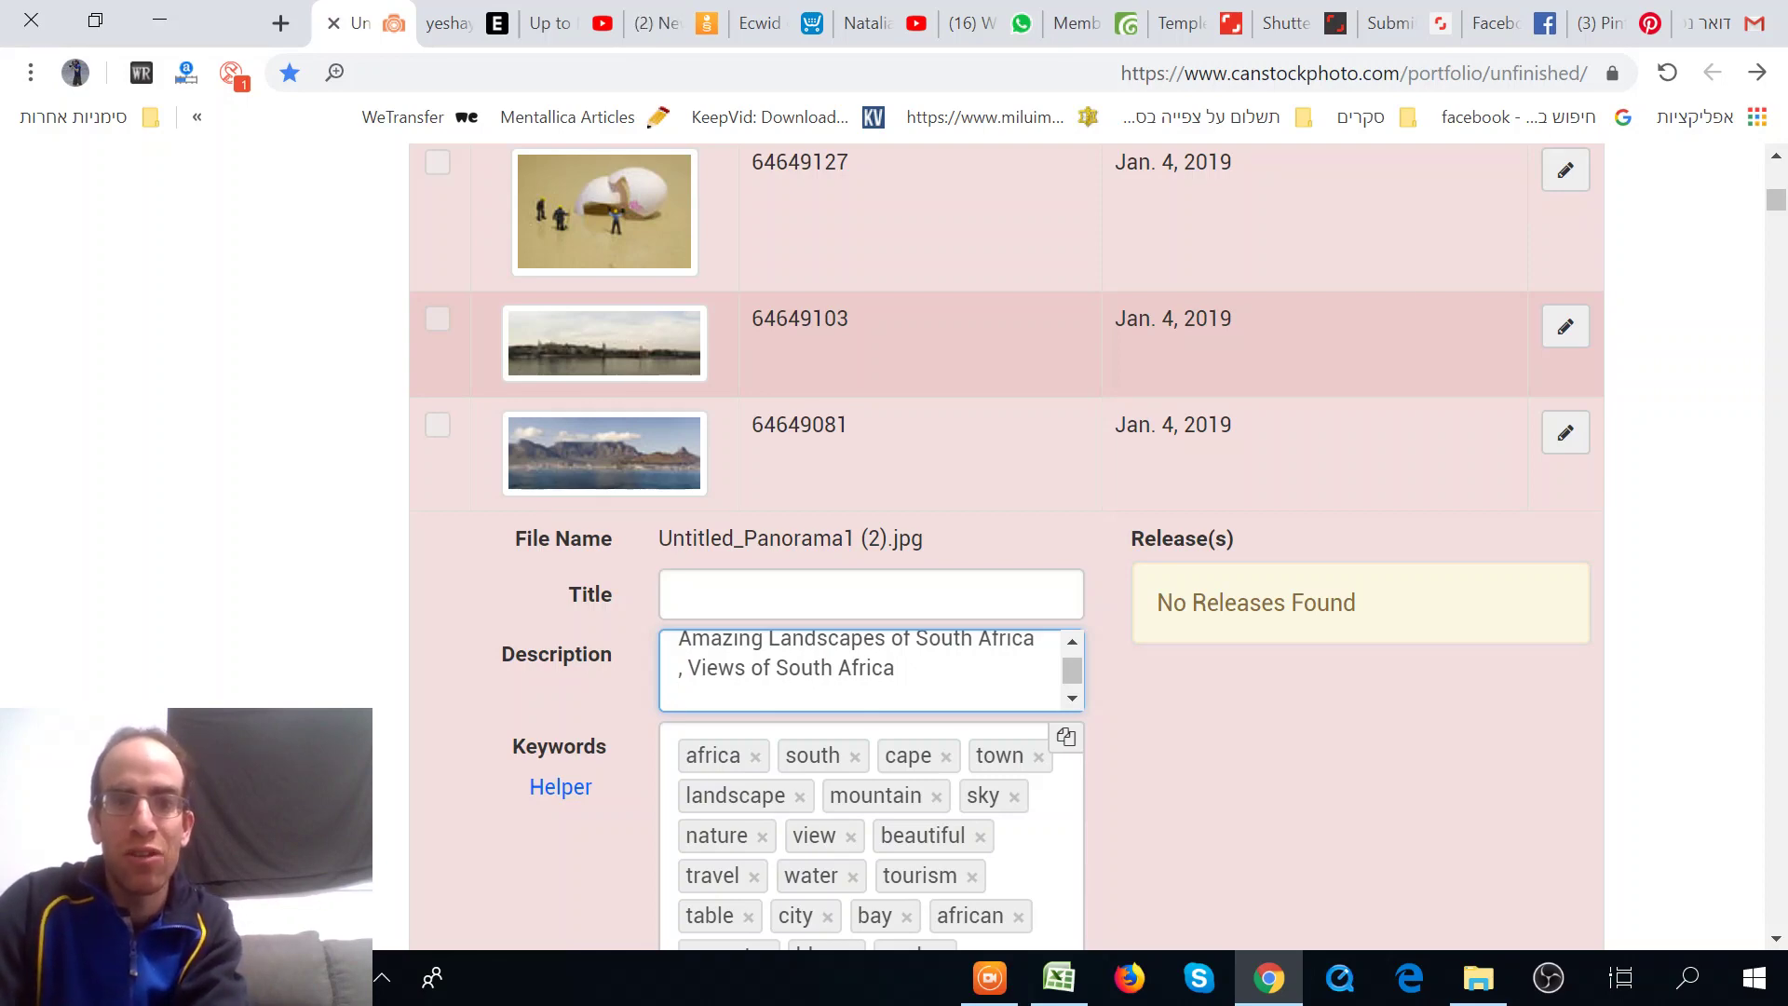
key("Return")
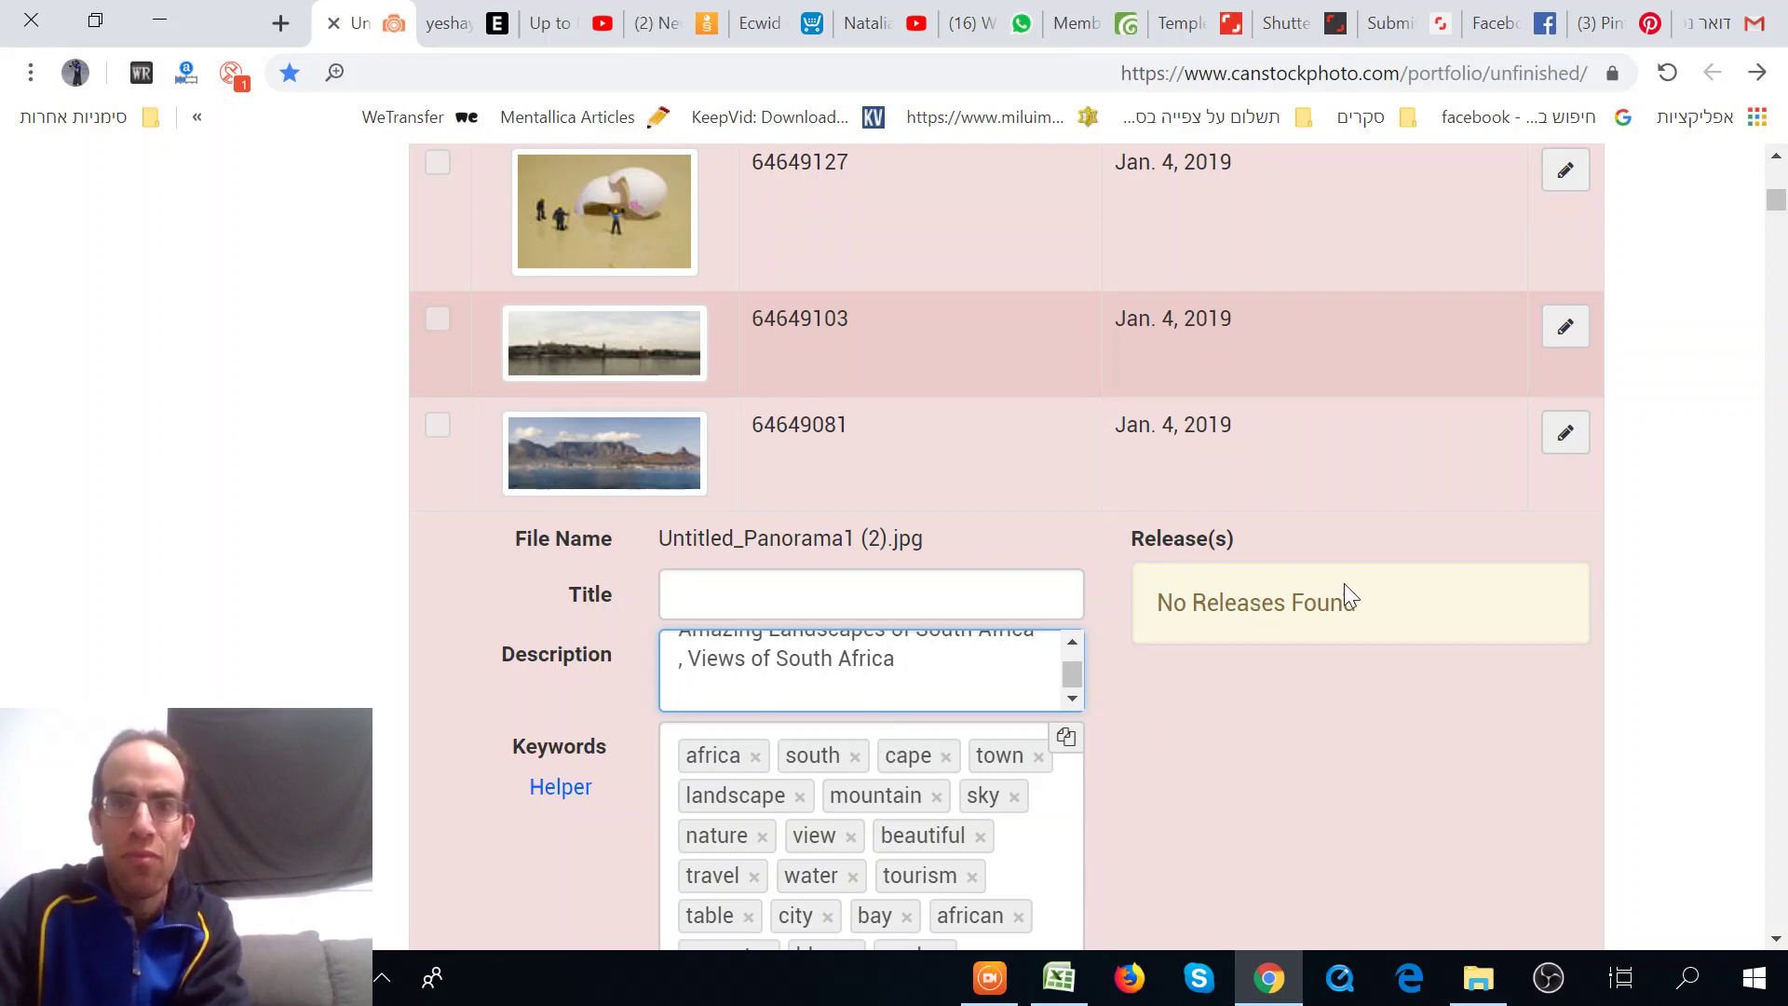
scroll(1344, 583, "down", 18)
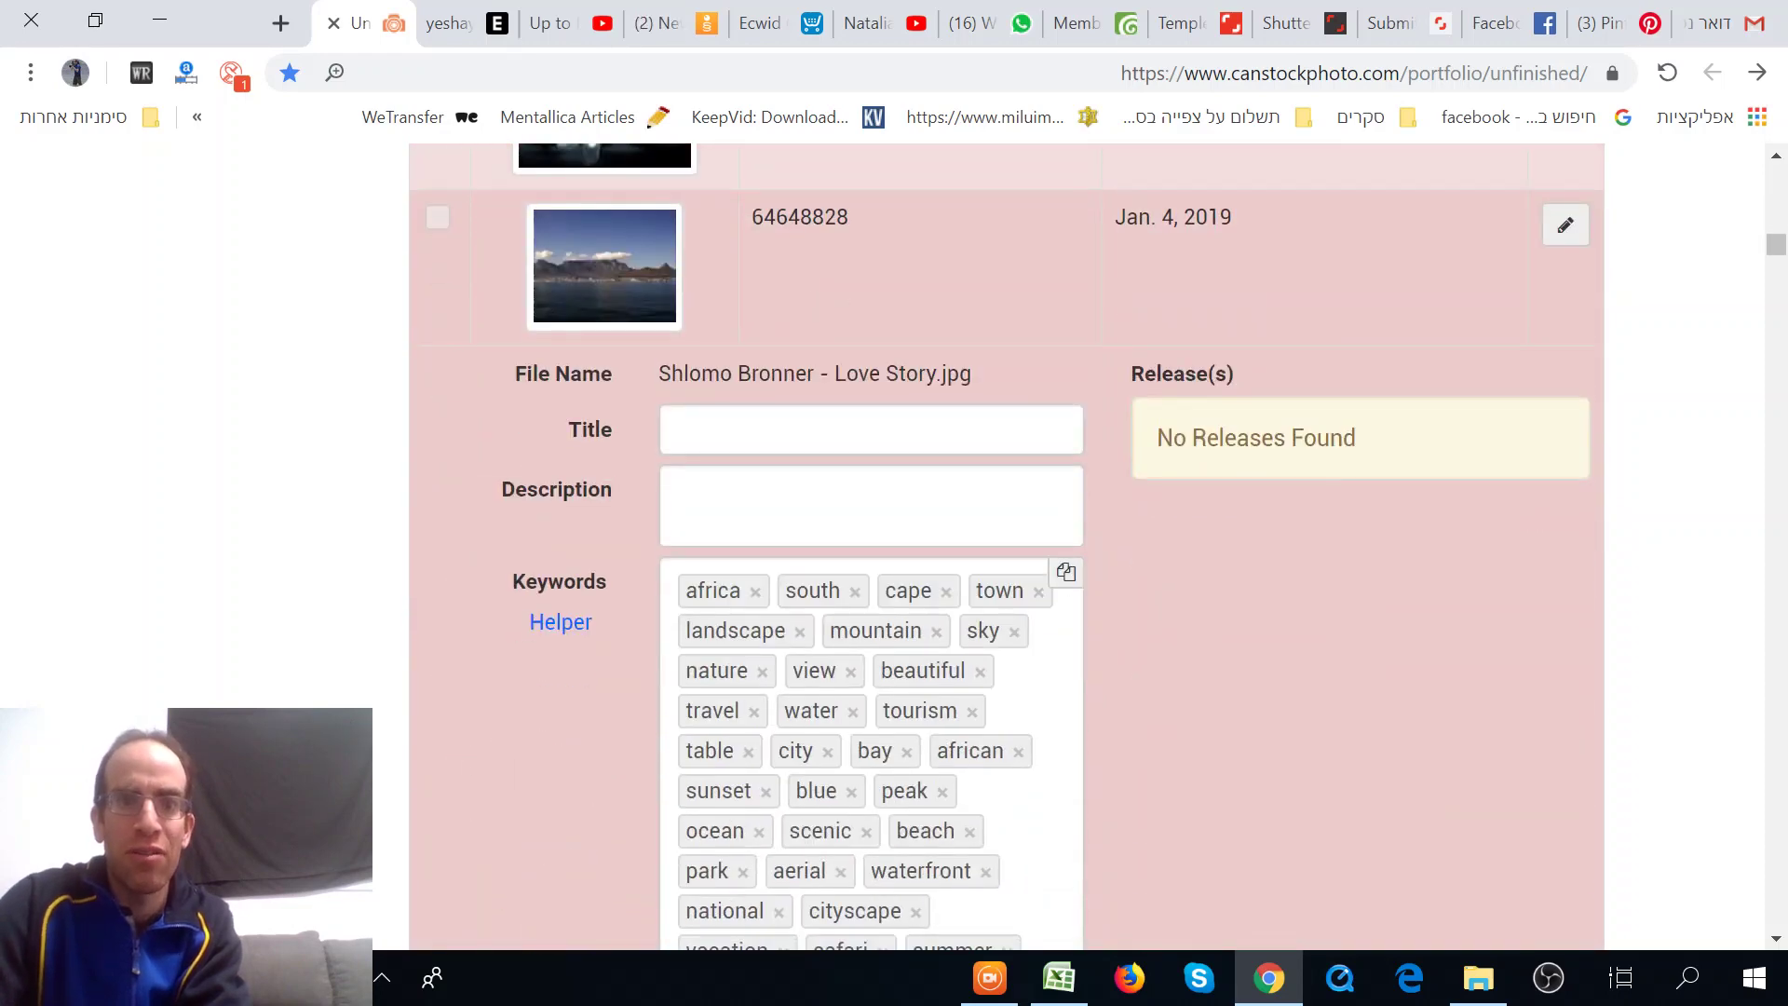
Step: Paste the title into the next photo's and DSC_4835.jpg's Descriptions, removing the extra blank line
right_click(776, 500)
left_click(729, 718)
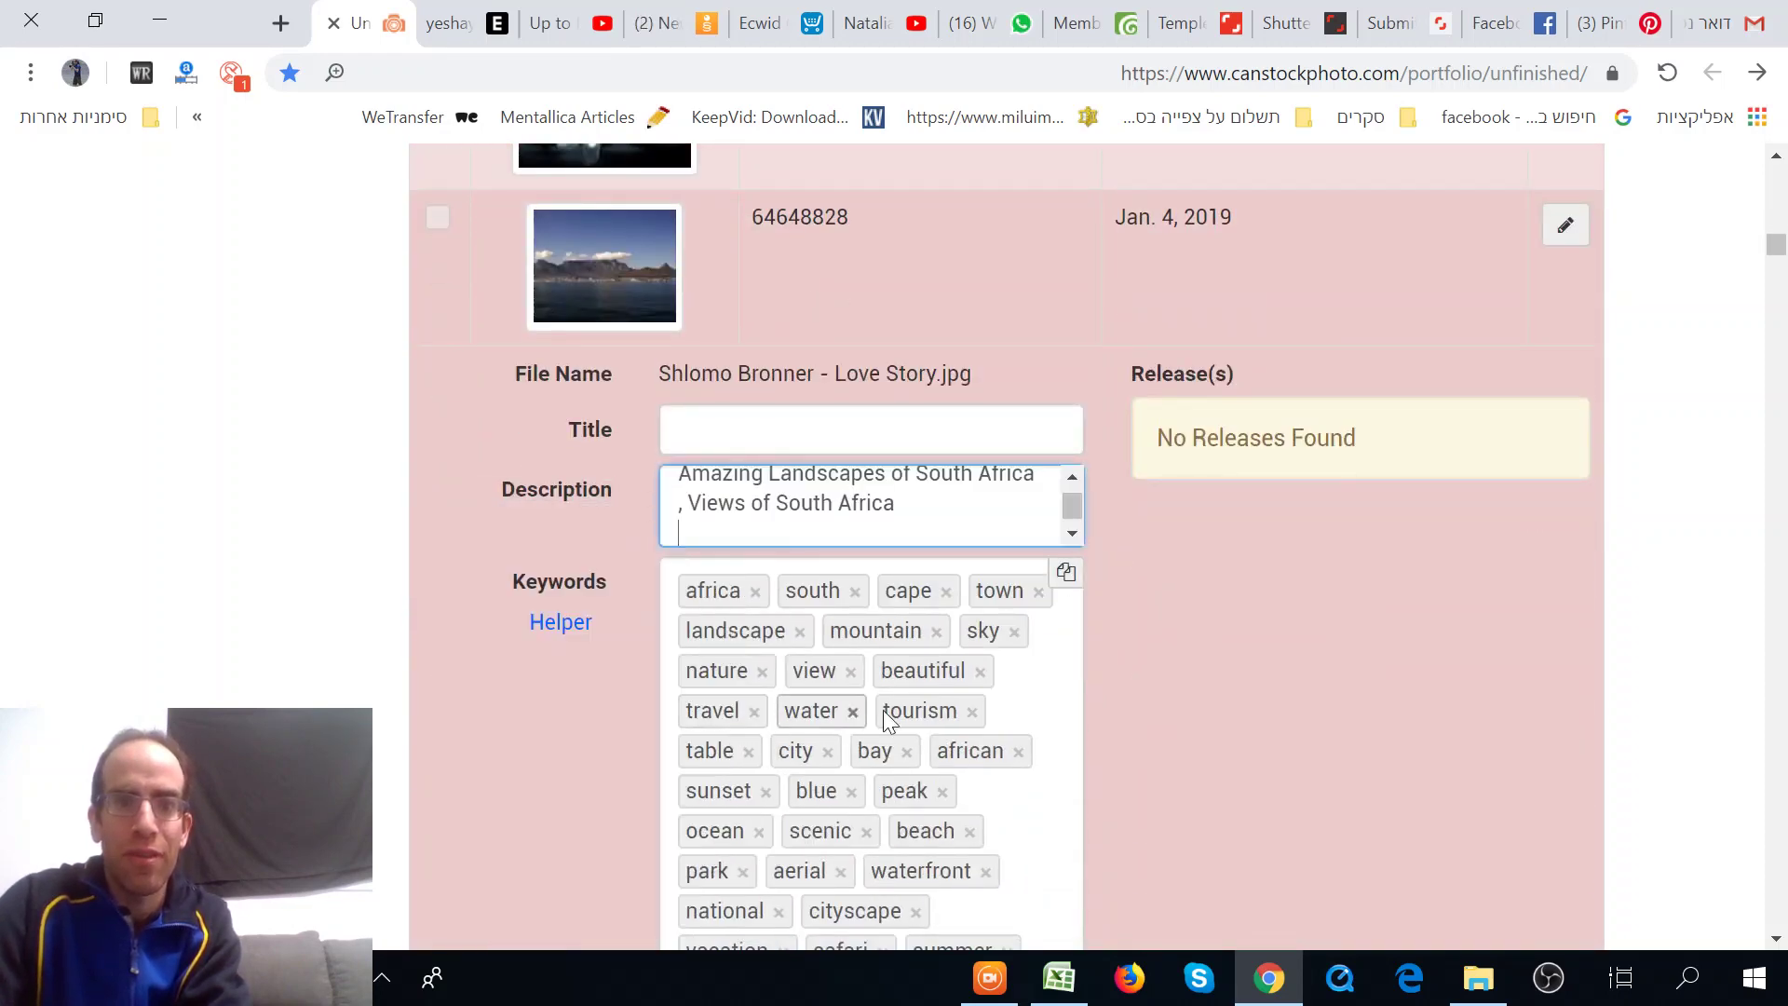
scroll(883, 710, "down", 20)
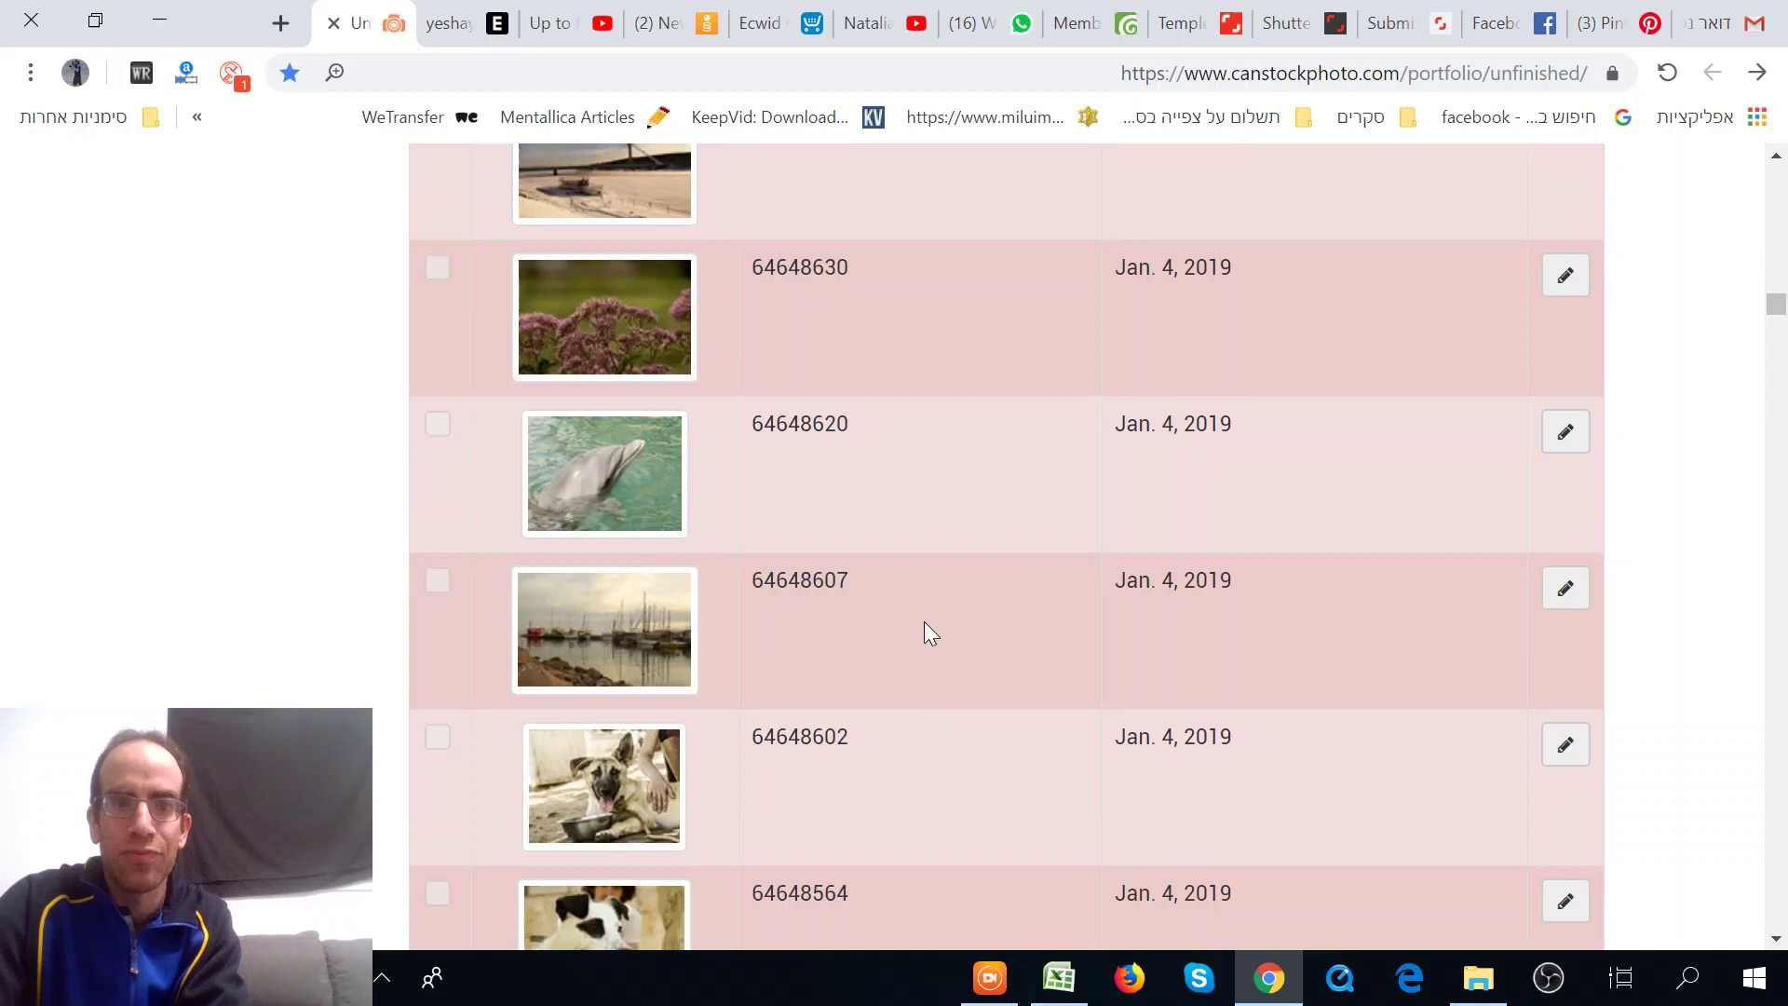
scroll(926, 624, "down", 18)
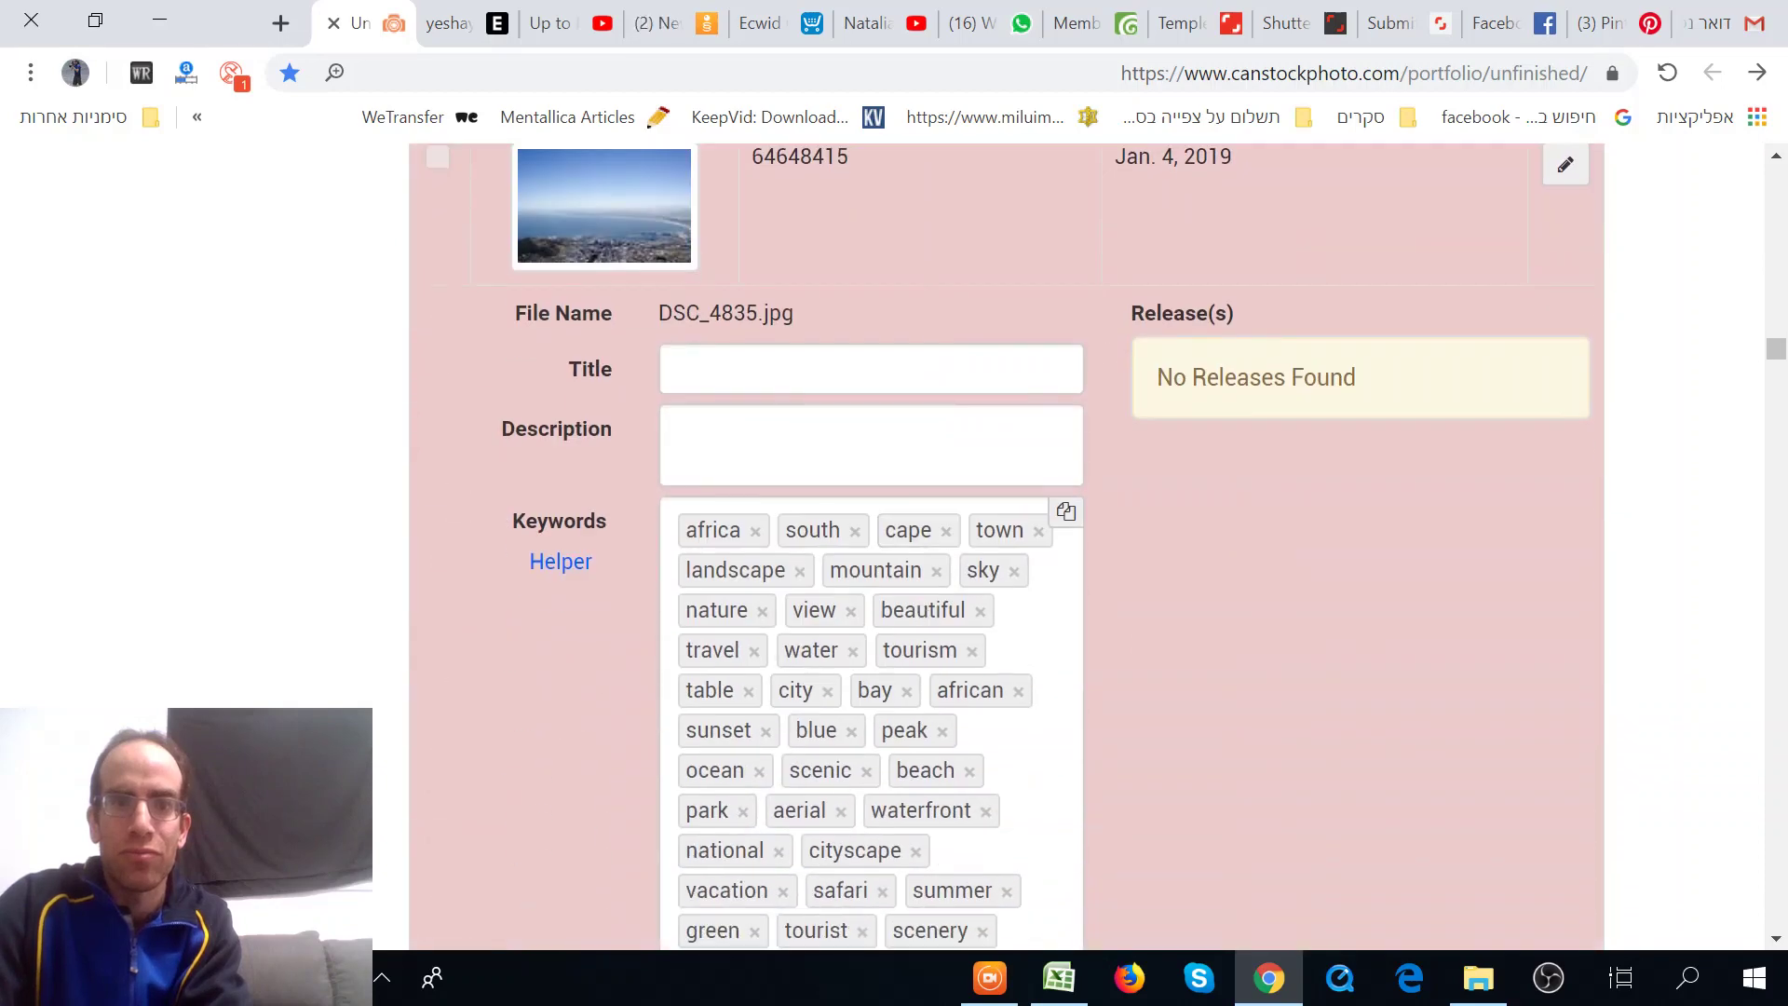
right_click(754, 453)
left_click(724, 682)
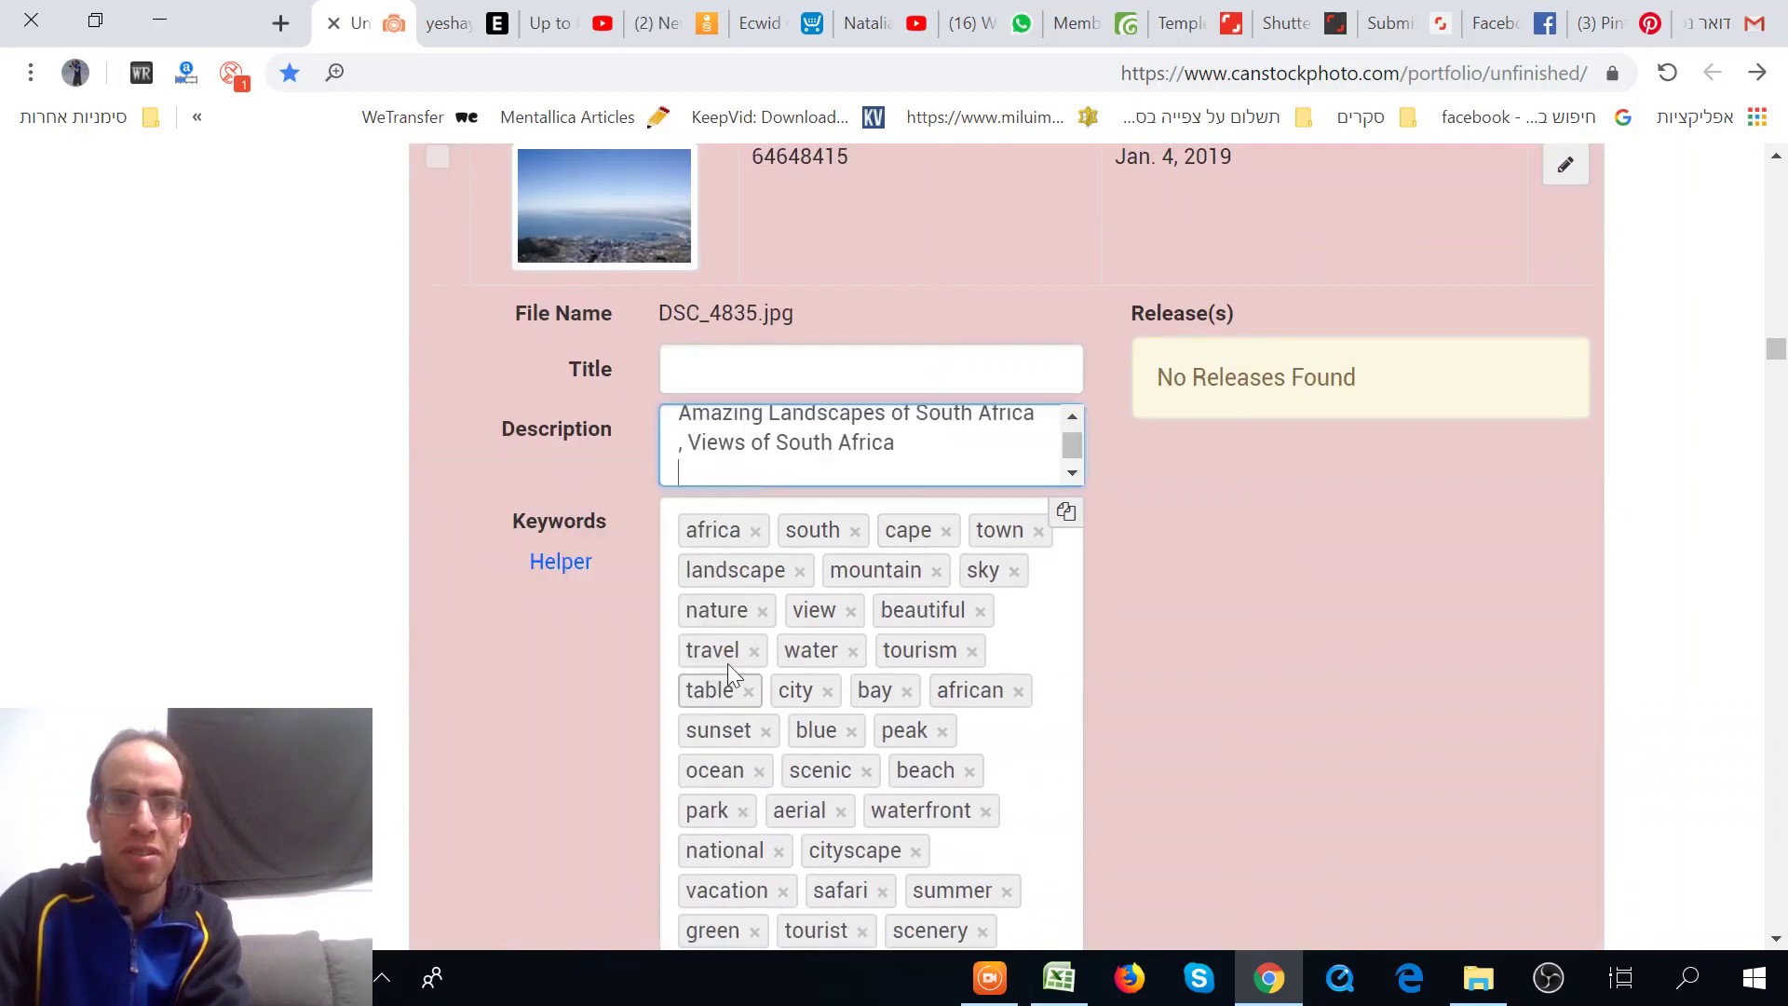
key("BackSpace")
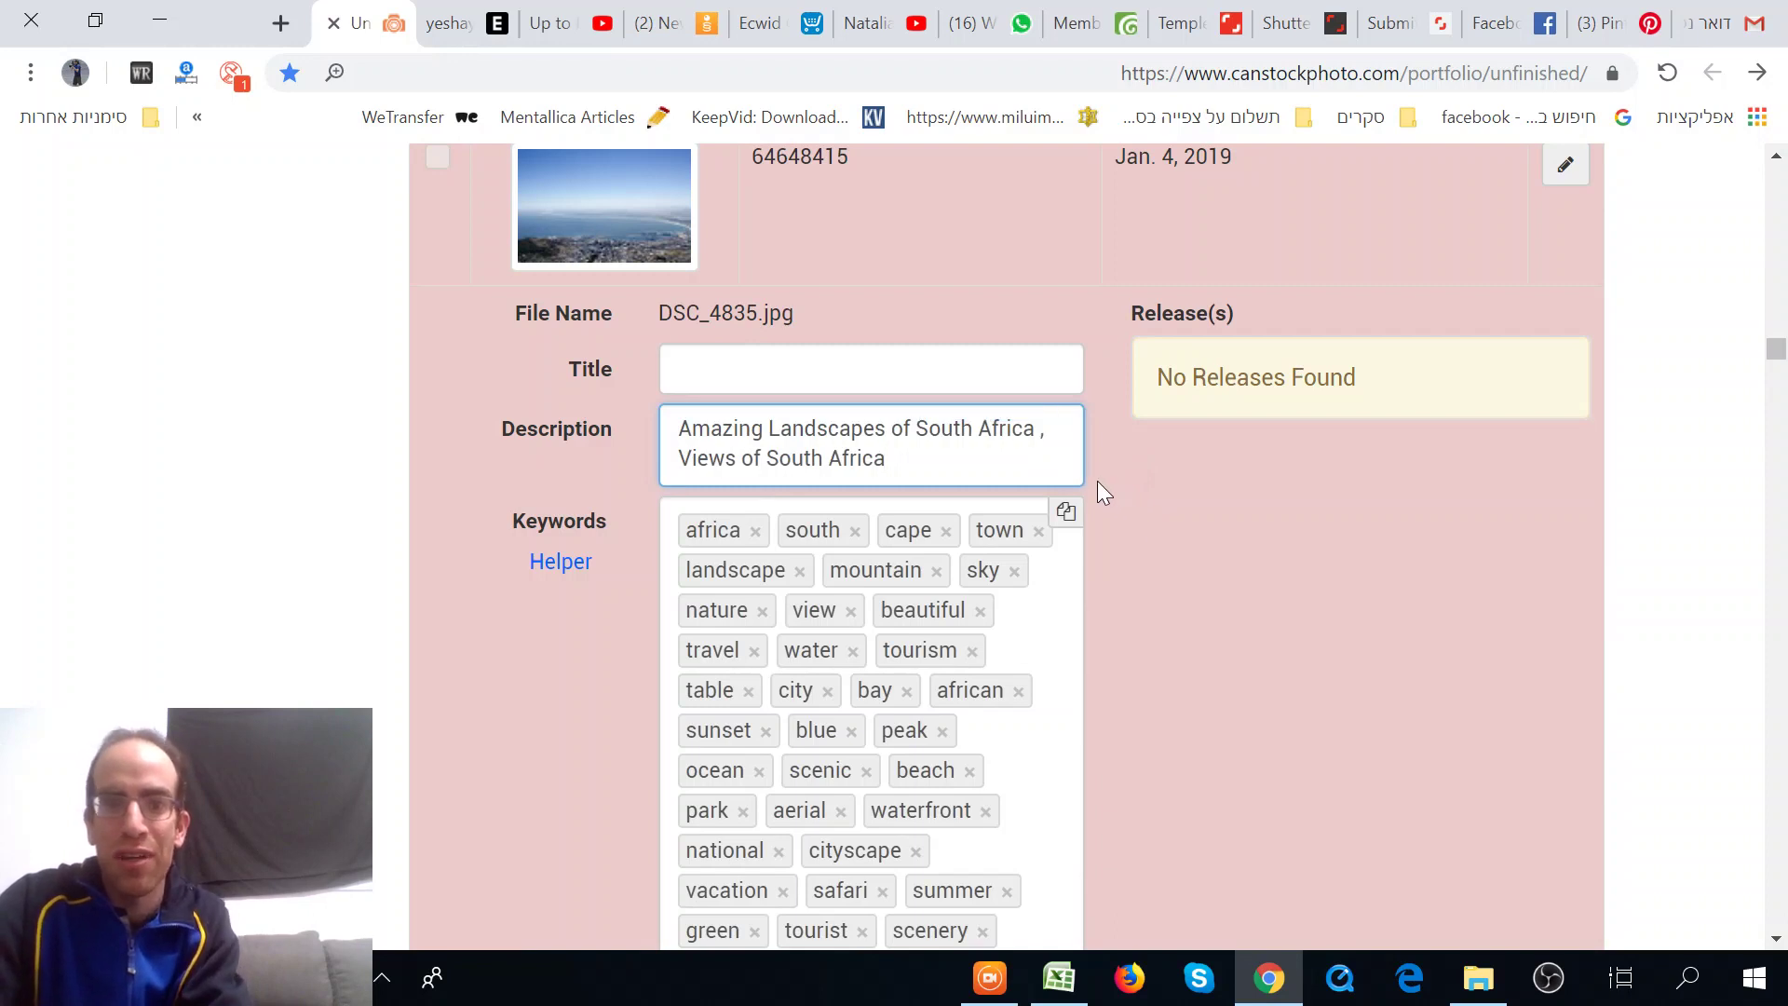
key("ctrl+a")
key("ctrl+c")
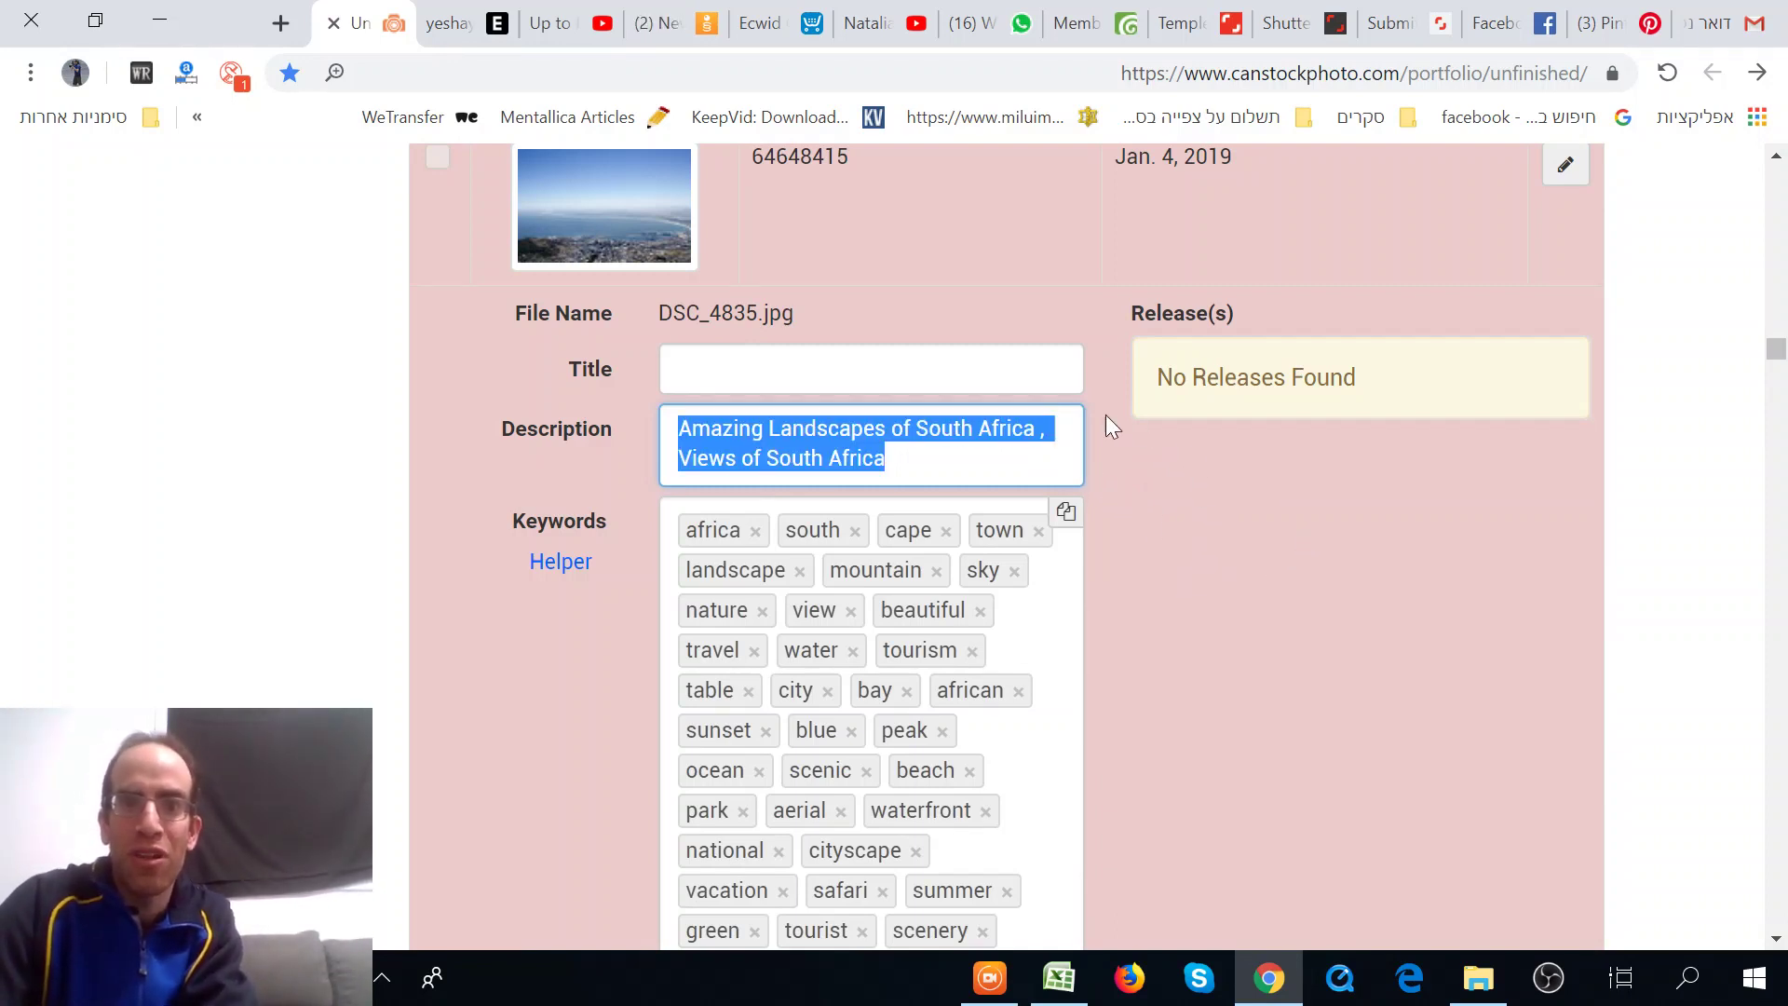
Step: Paste the title into DSC_4763.jpg's Description and delete the stray space before the comma
scroll(1107, 417, "down", 10)
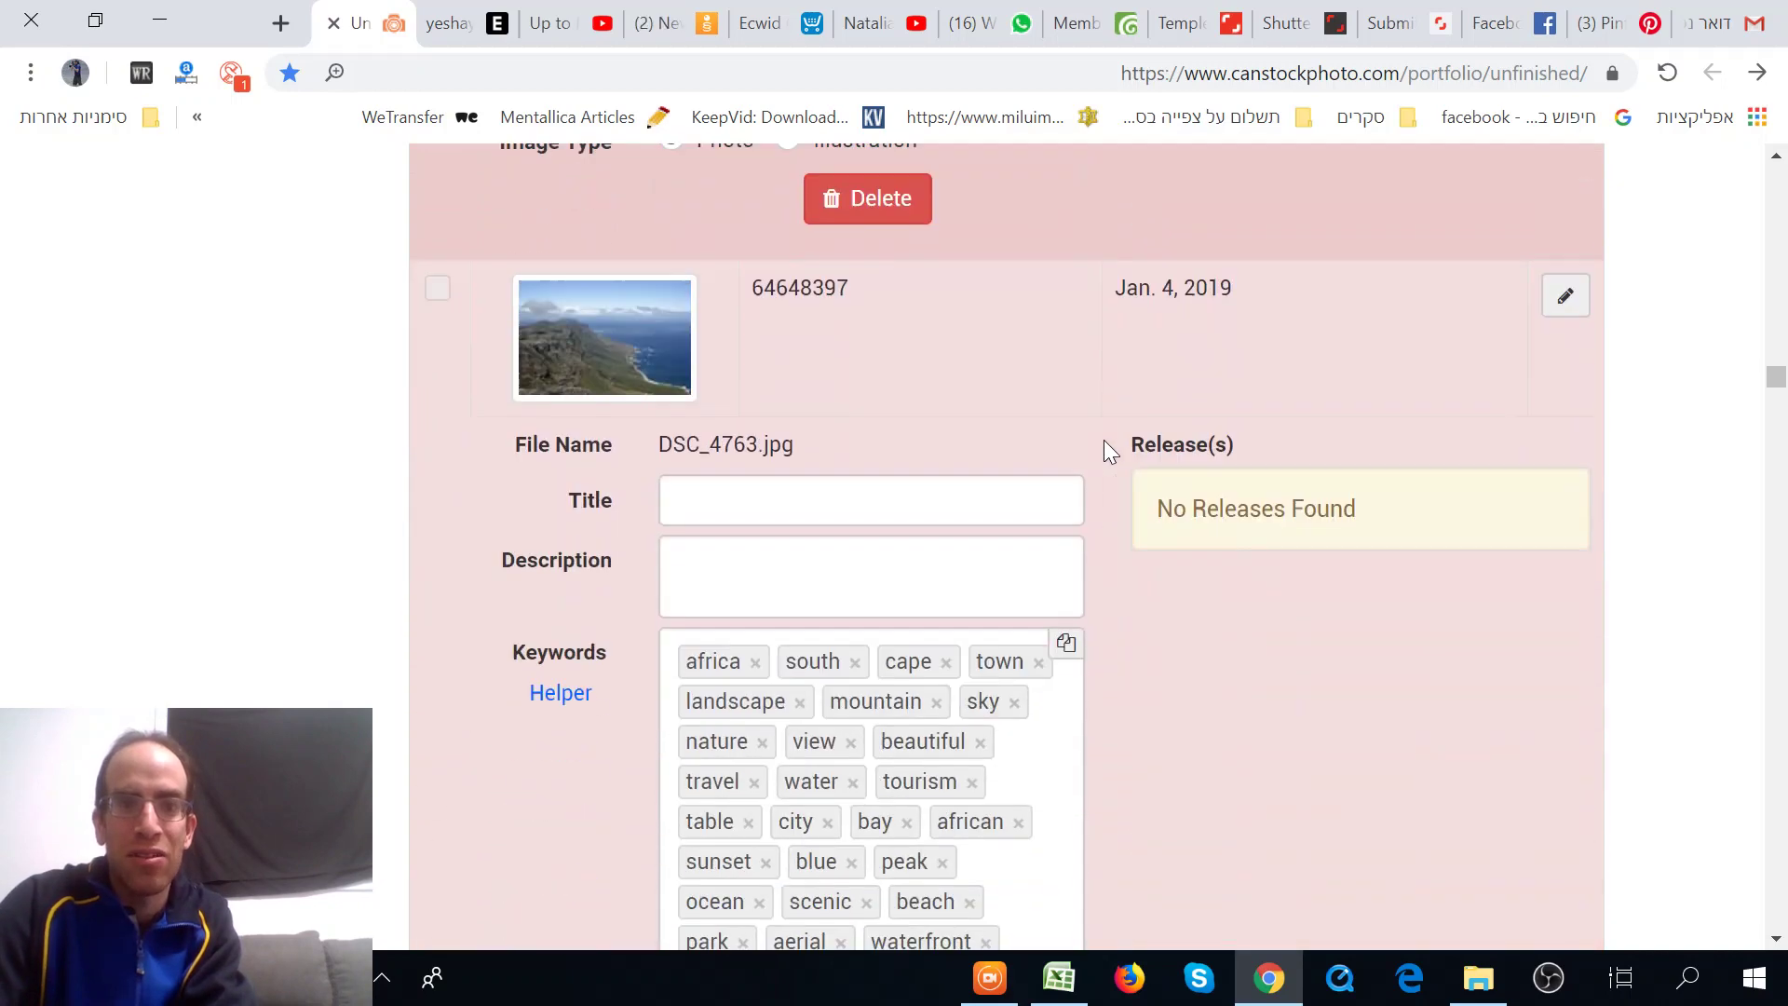
scroll(1104, 440, "down", 1)
left_click(680, 510)
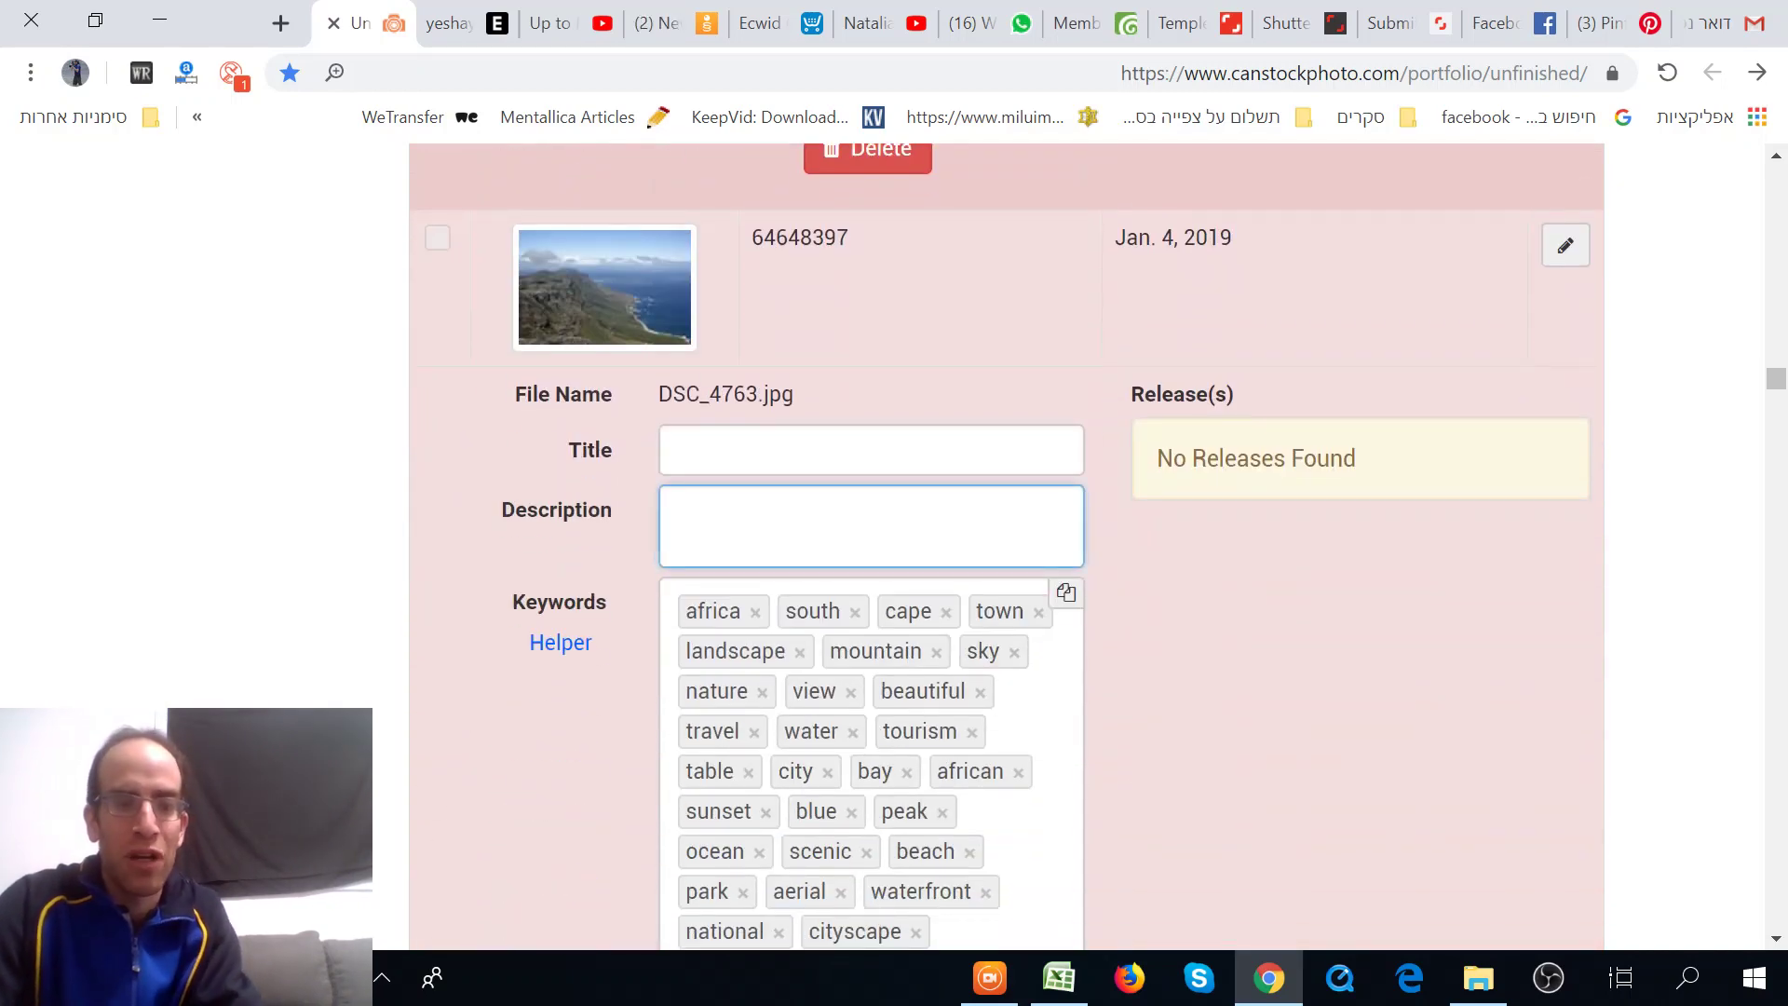
key("ctrl+v")
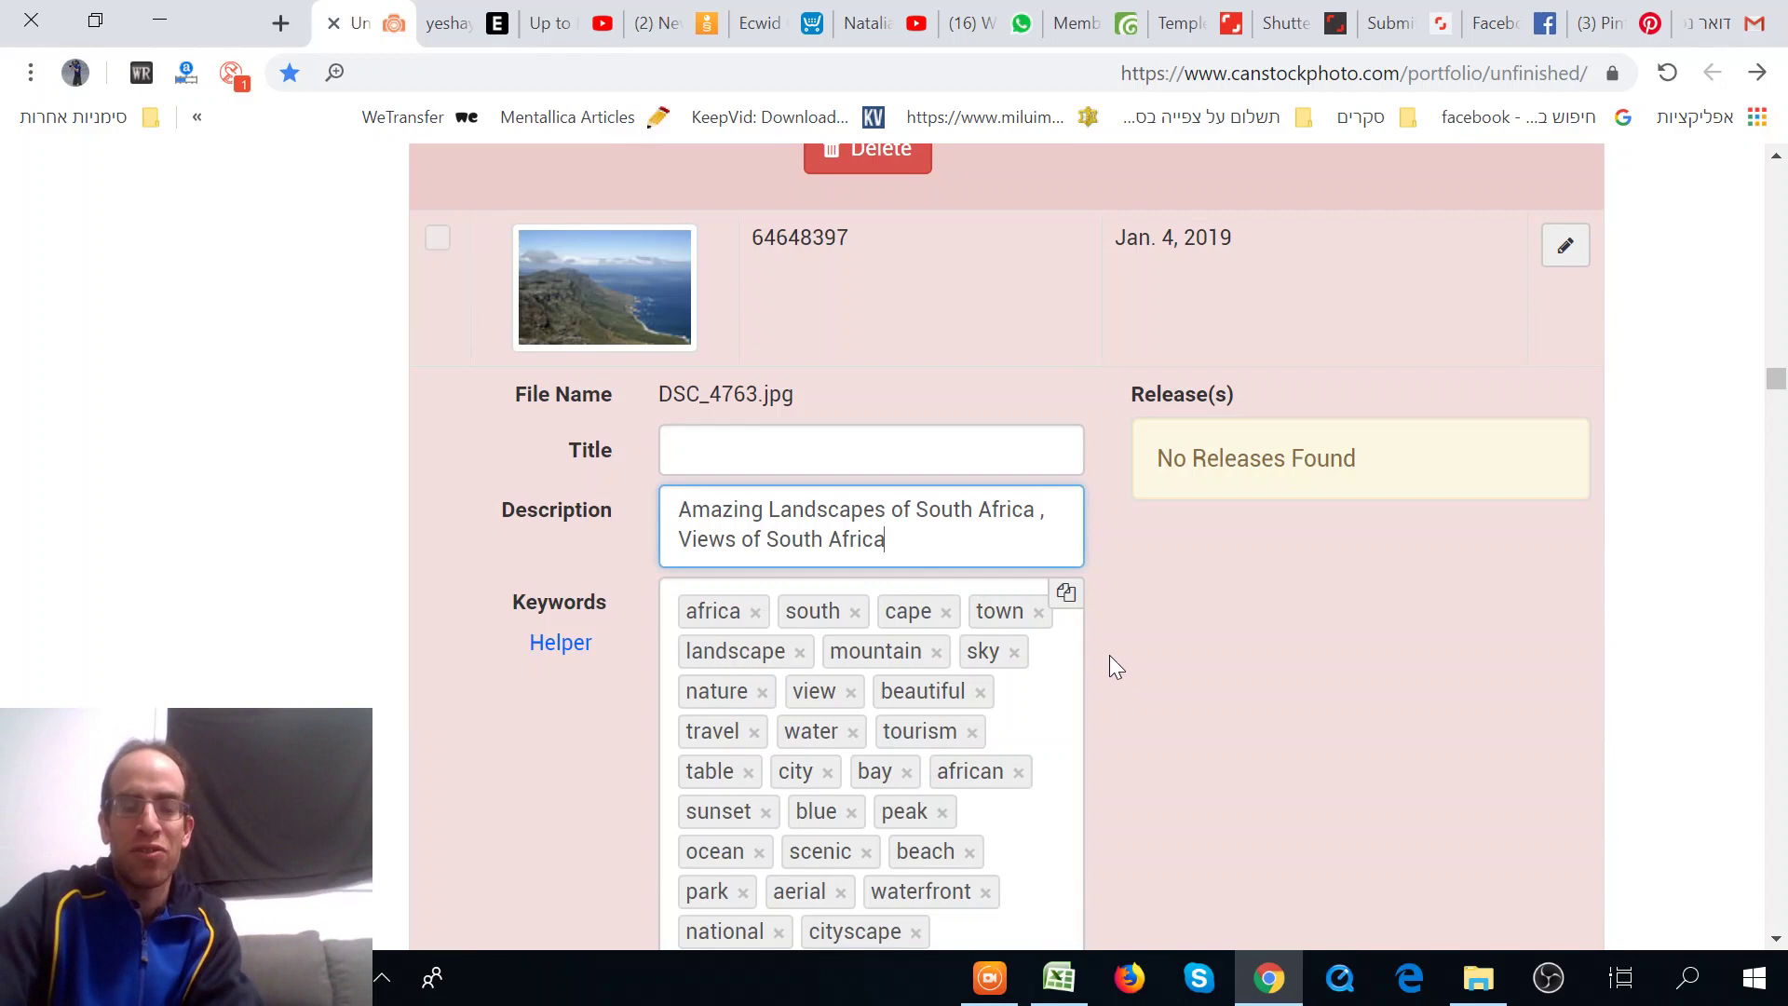
scroll(1112, 578, "down", 3)
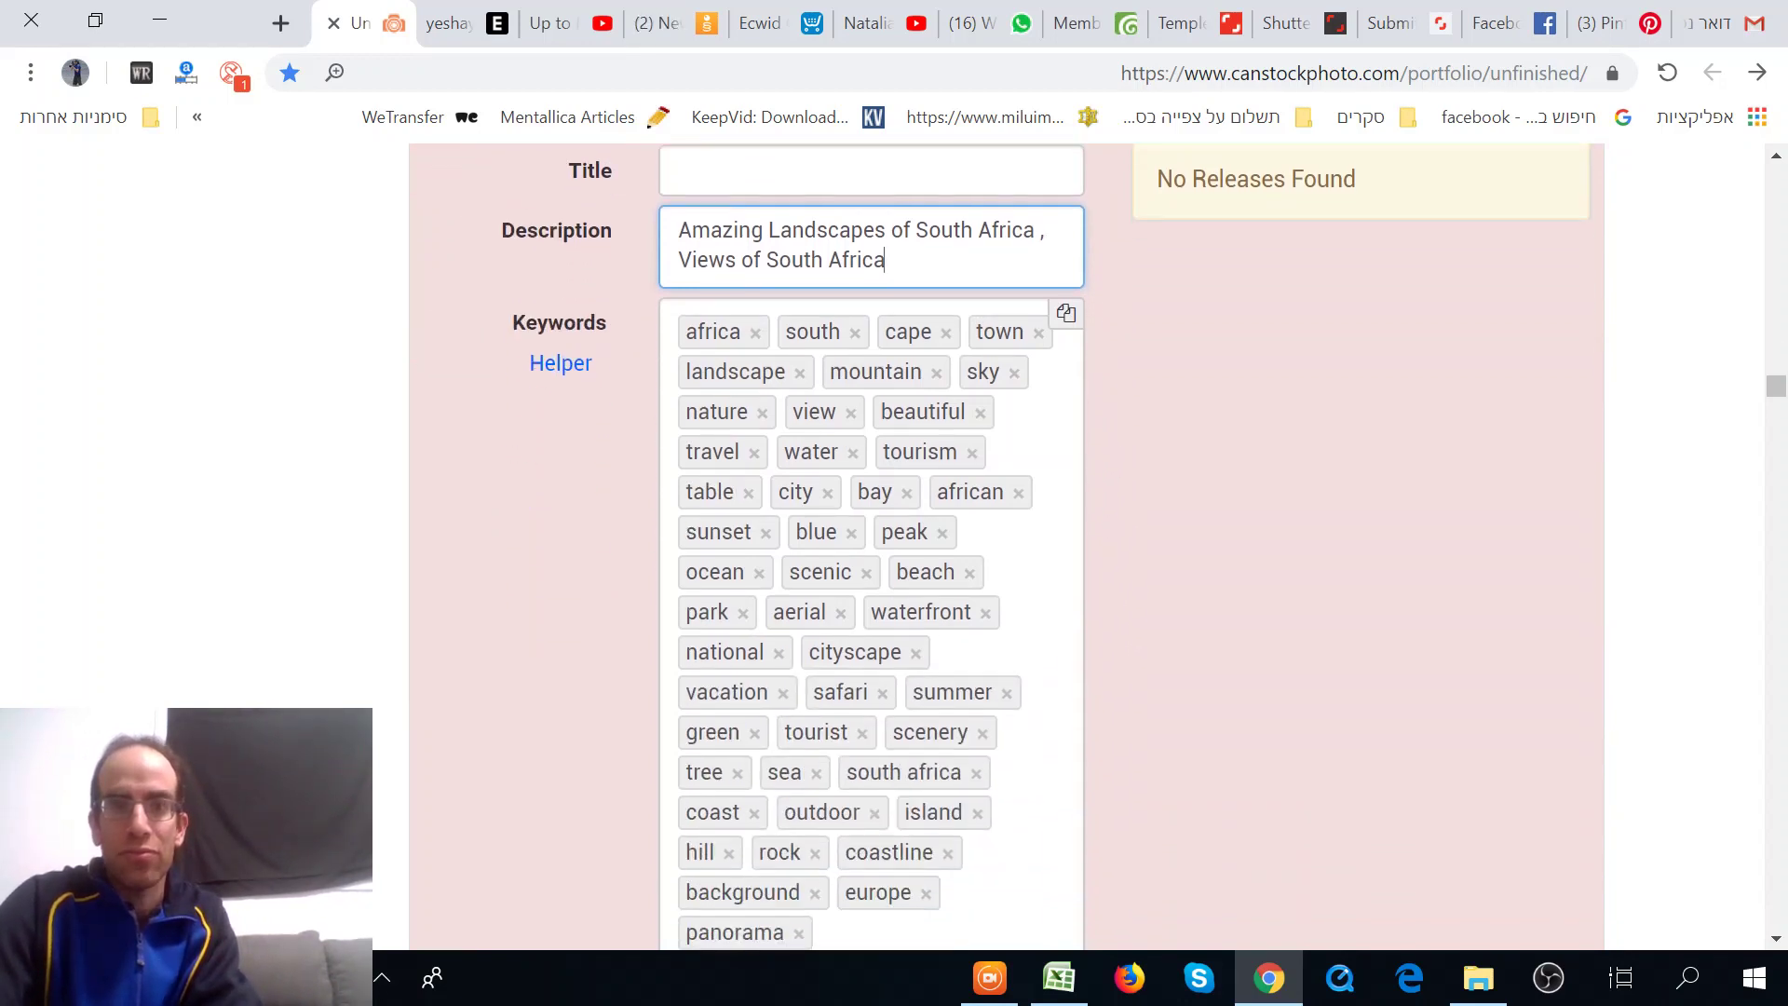
key("BackSpace")
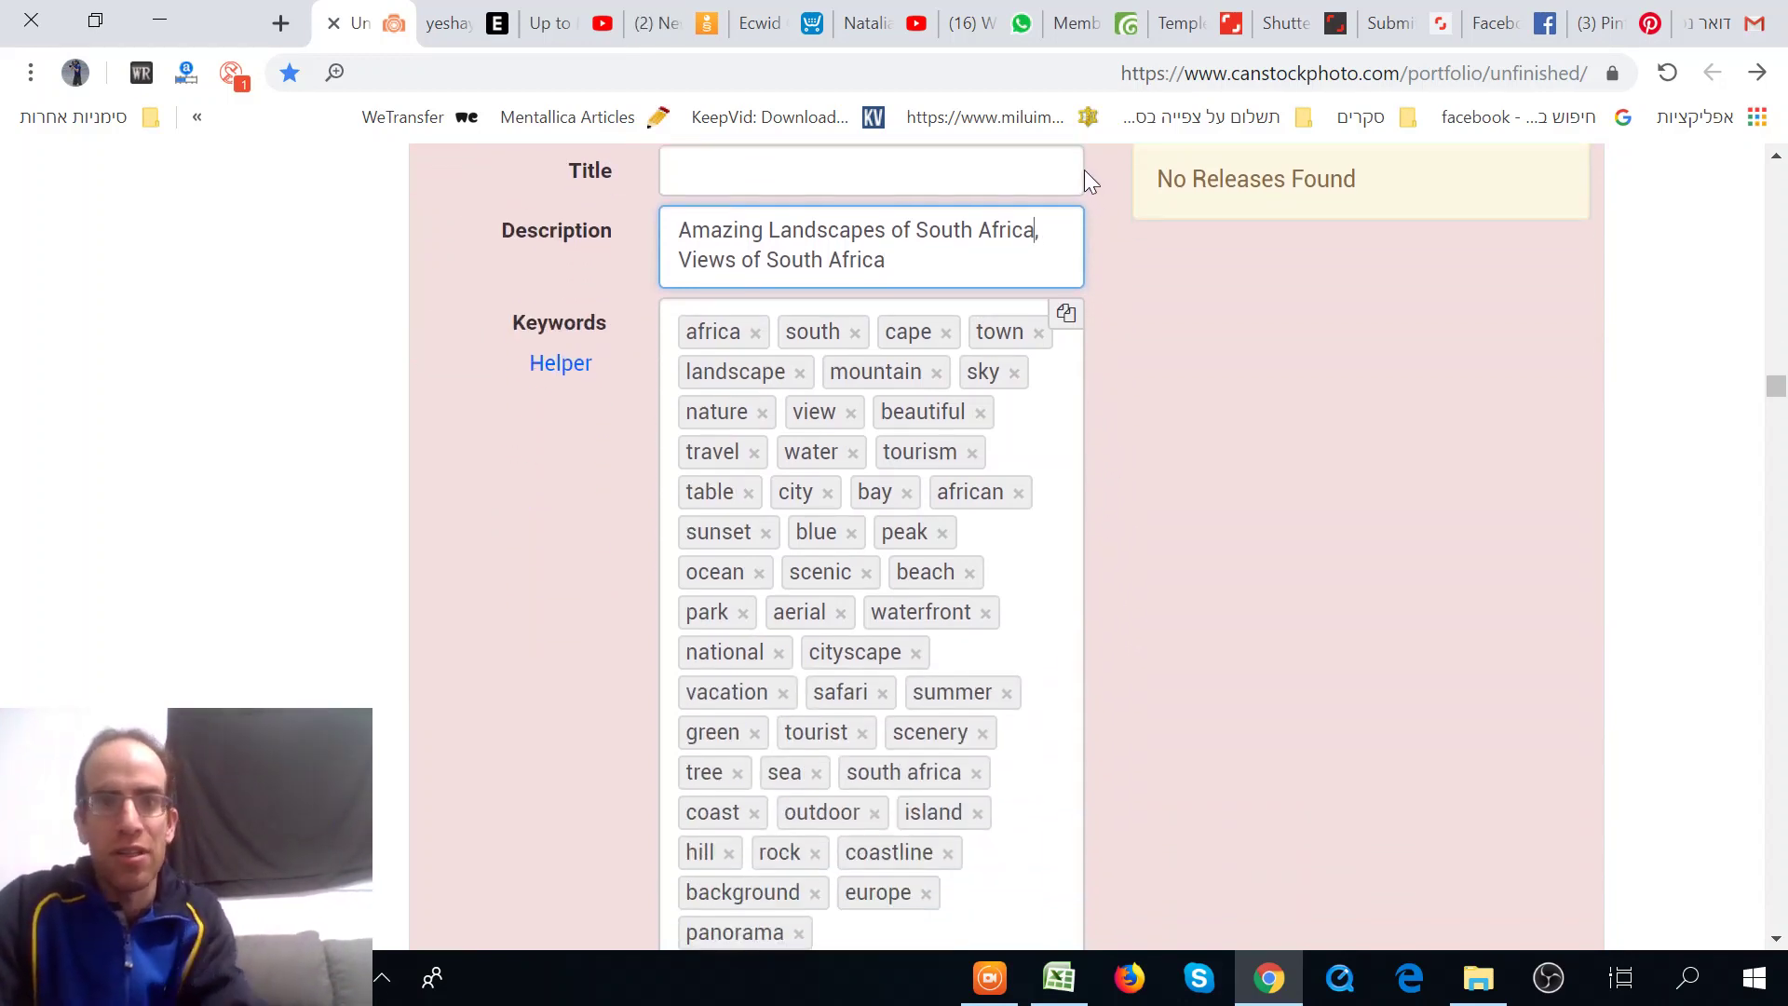
key("ctrl+a")
key("ctrl+c")
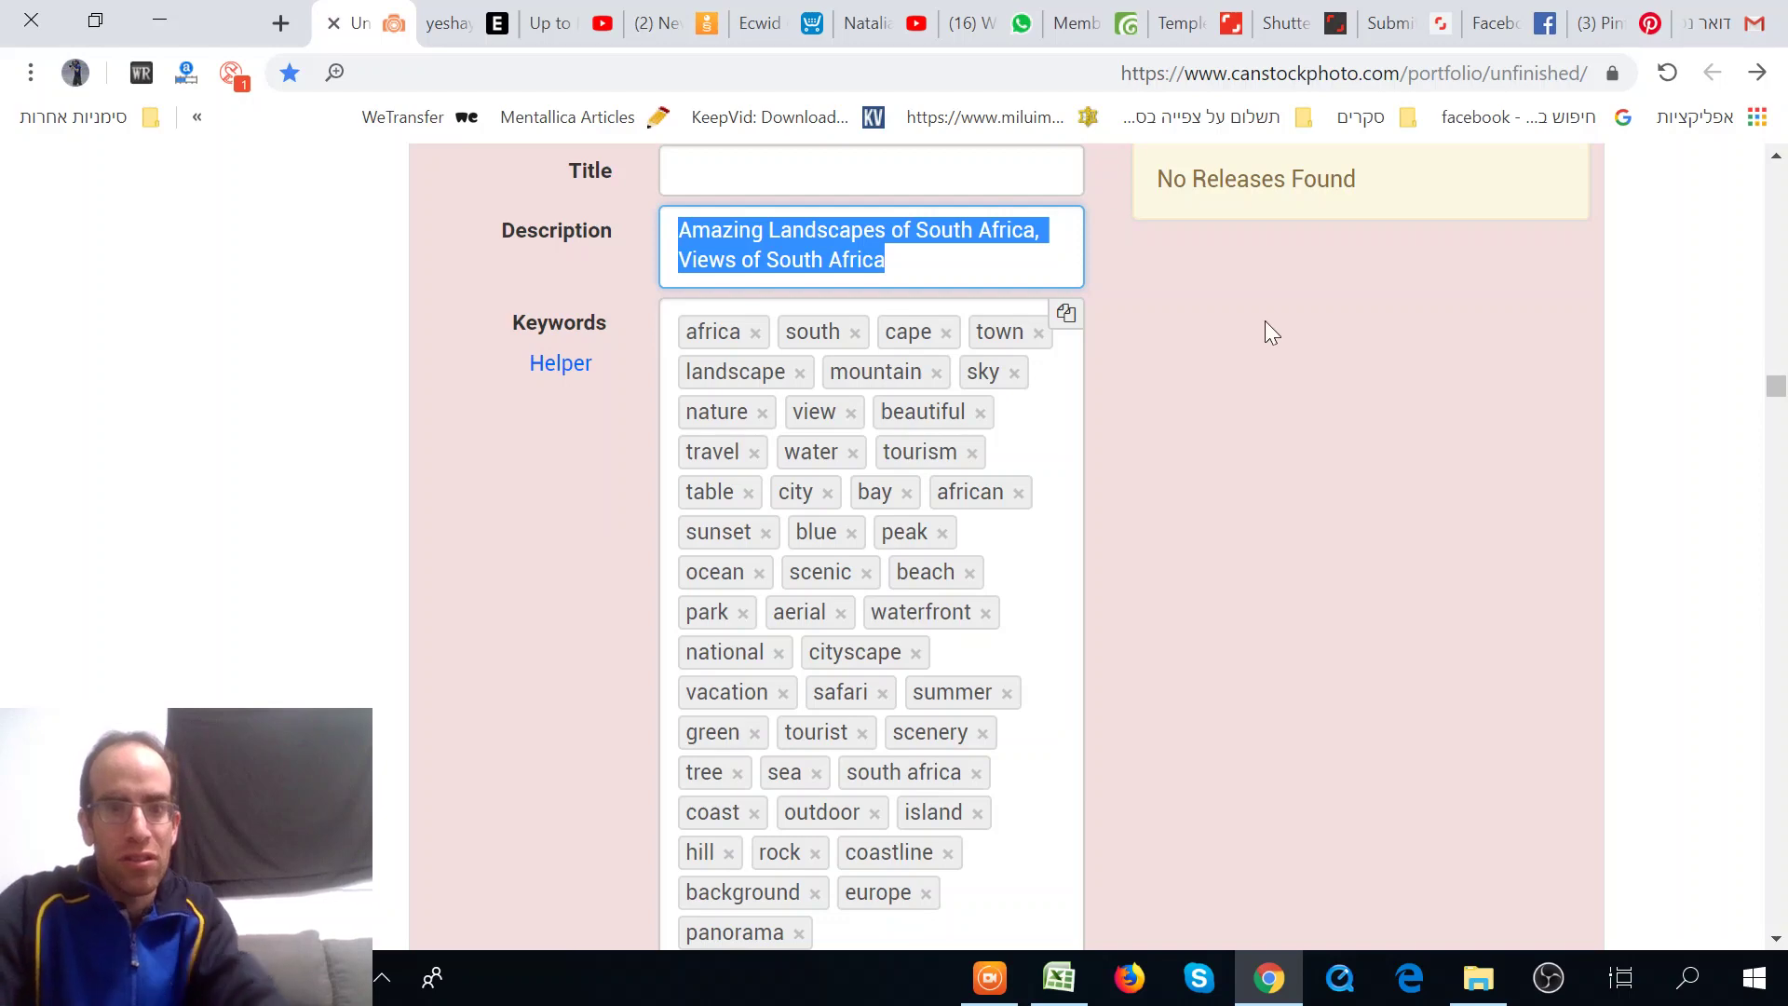
Step: Paste the corrected South Africa description into the next photo and DSC_4595
scroll(1265, 320, "down", 9)
left_click(745, 601)
right_click(776, 601)
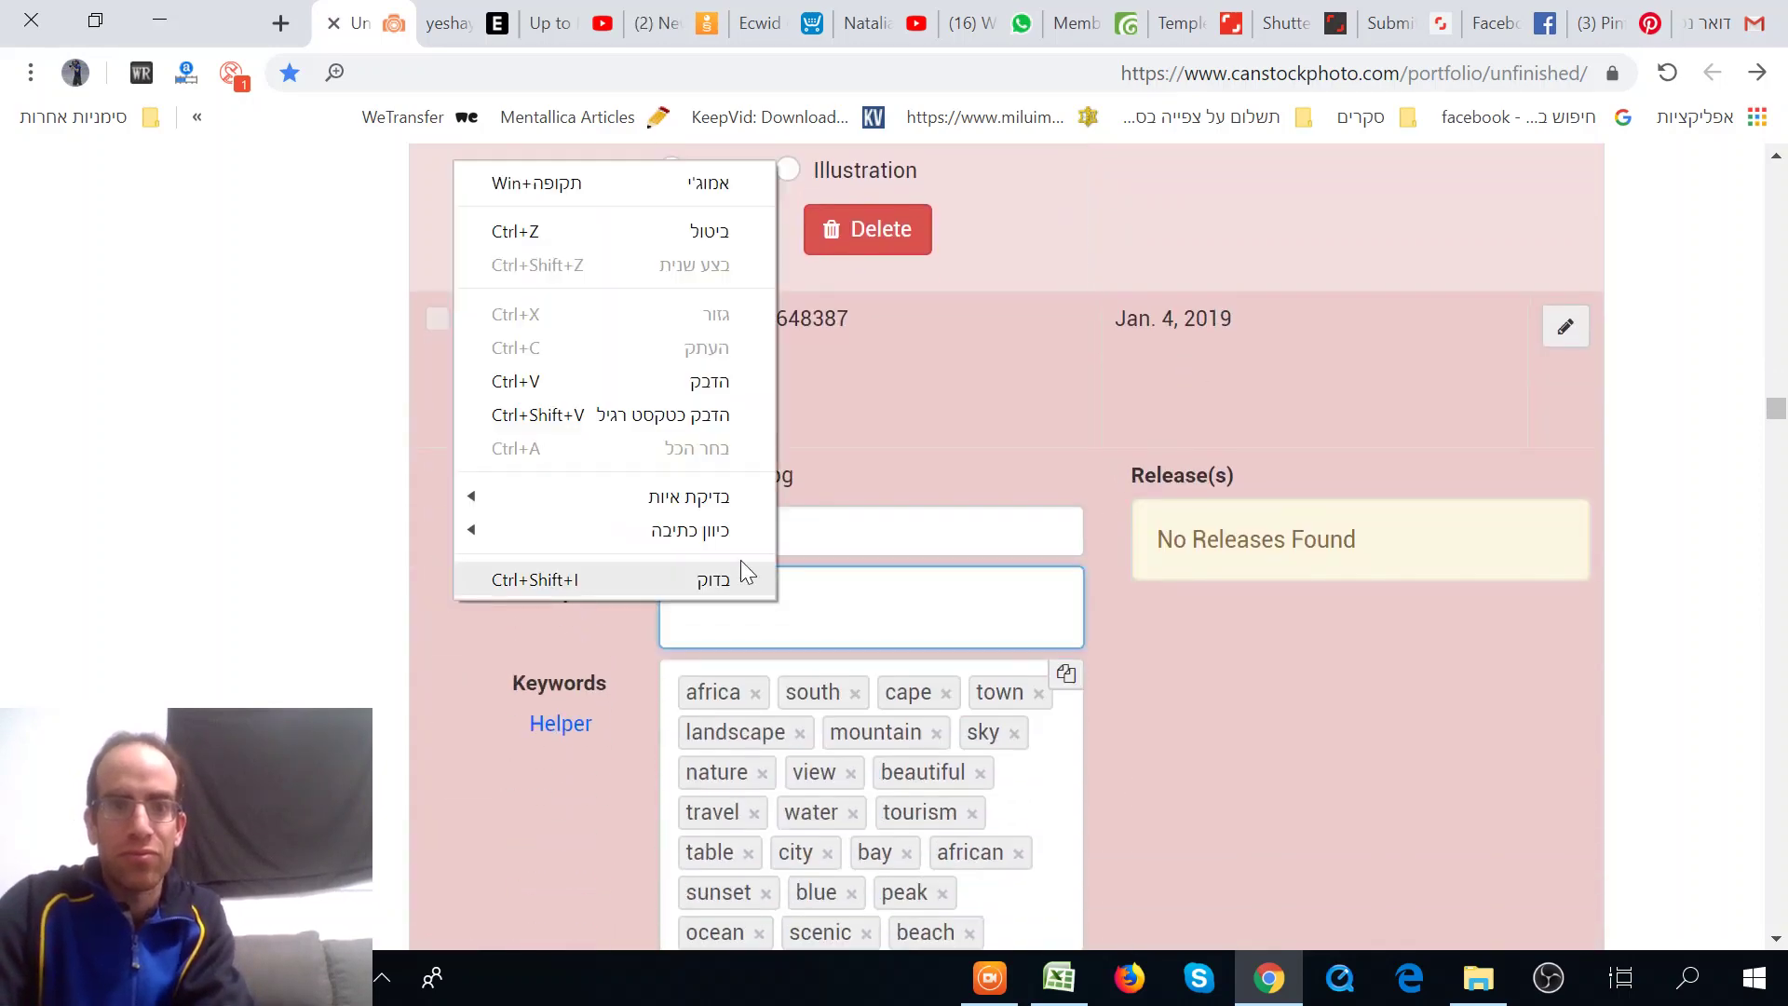
left_click(708, 381)
scroll(1192, 572, "down", 9)
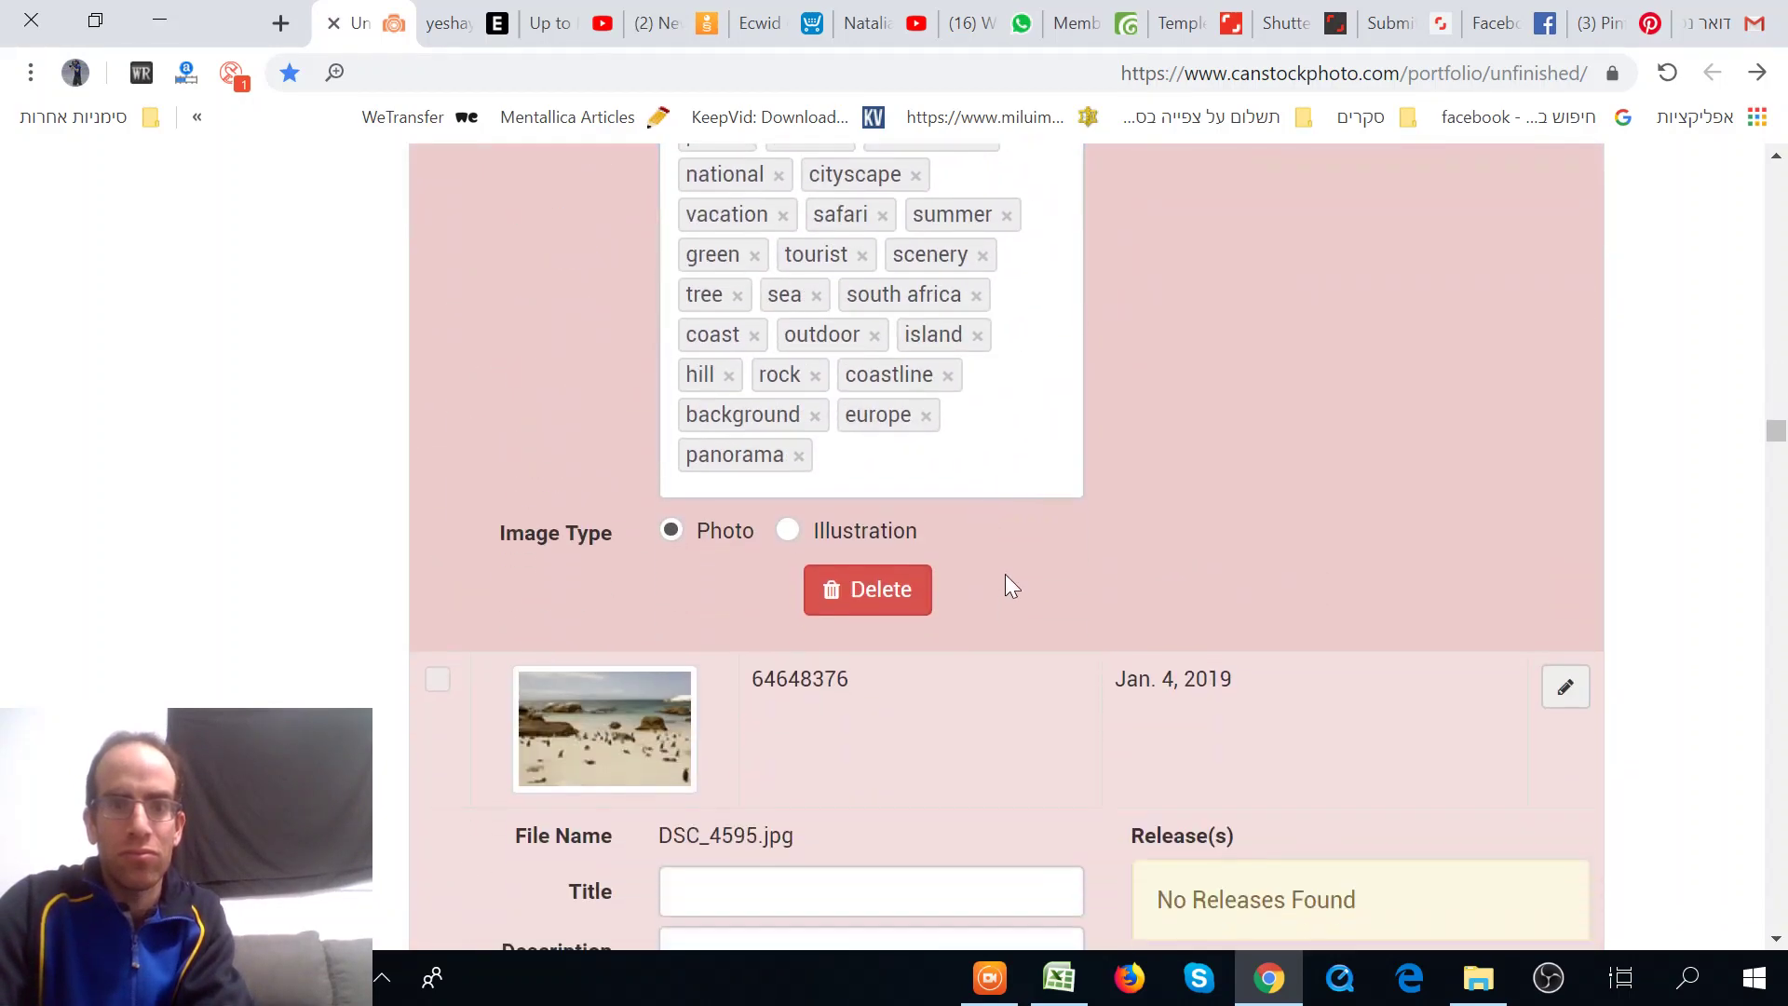
scroll(1006, 576, "down", 5)
left_click(818, 545)
right_click(817, 545)
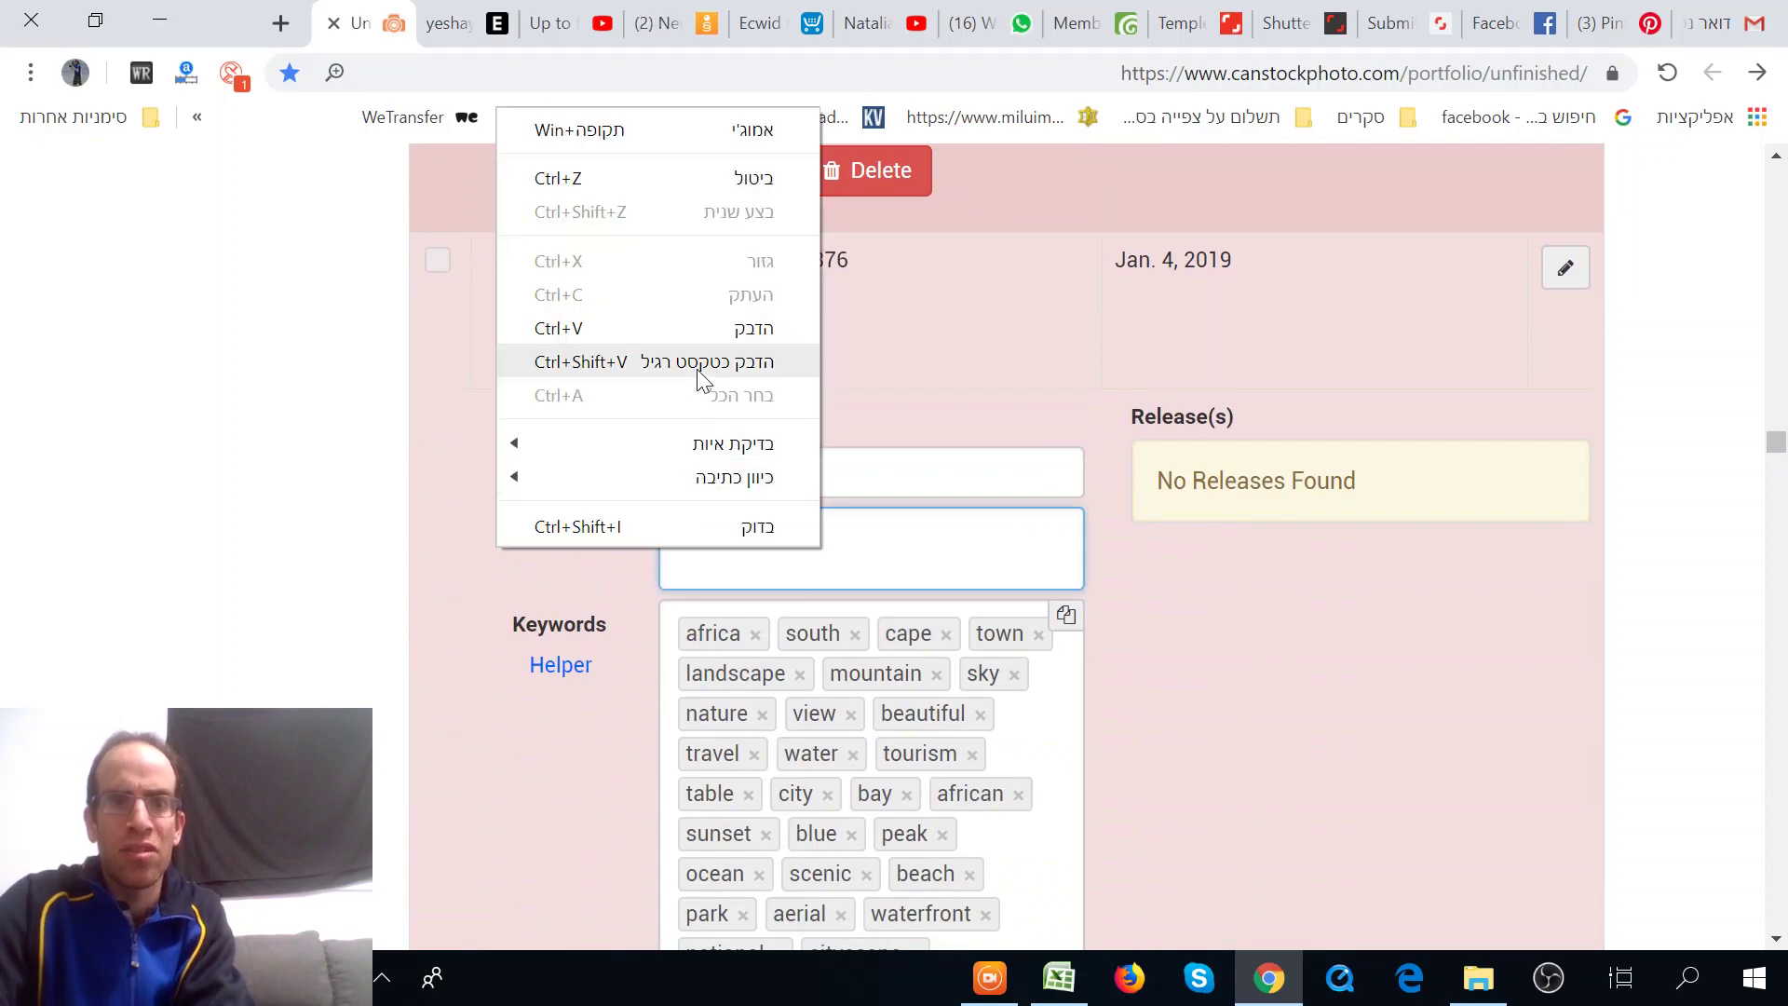
left_click(700, 326)
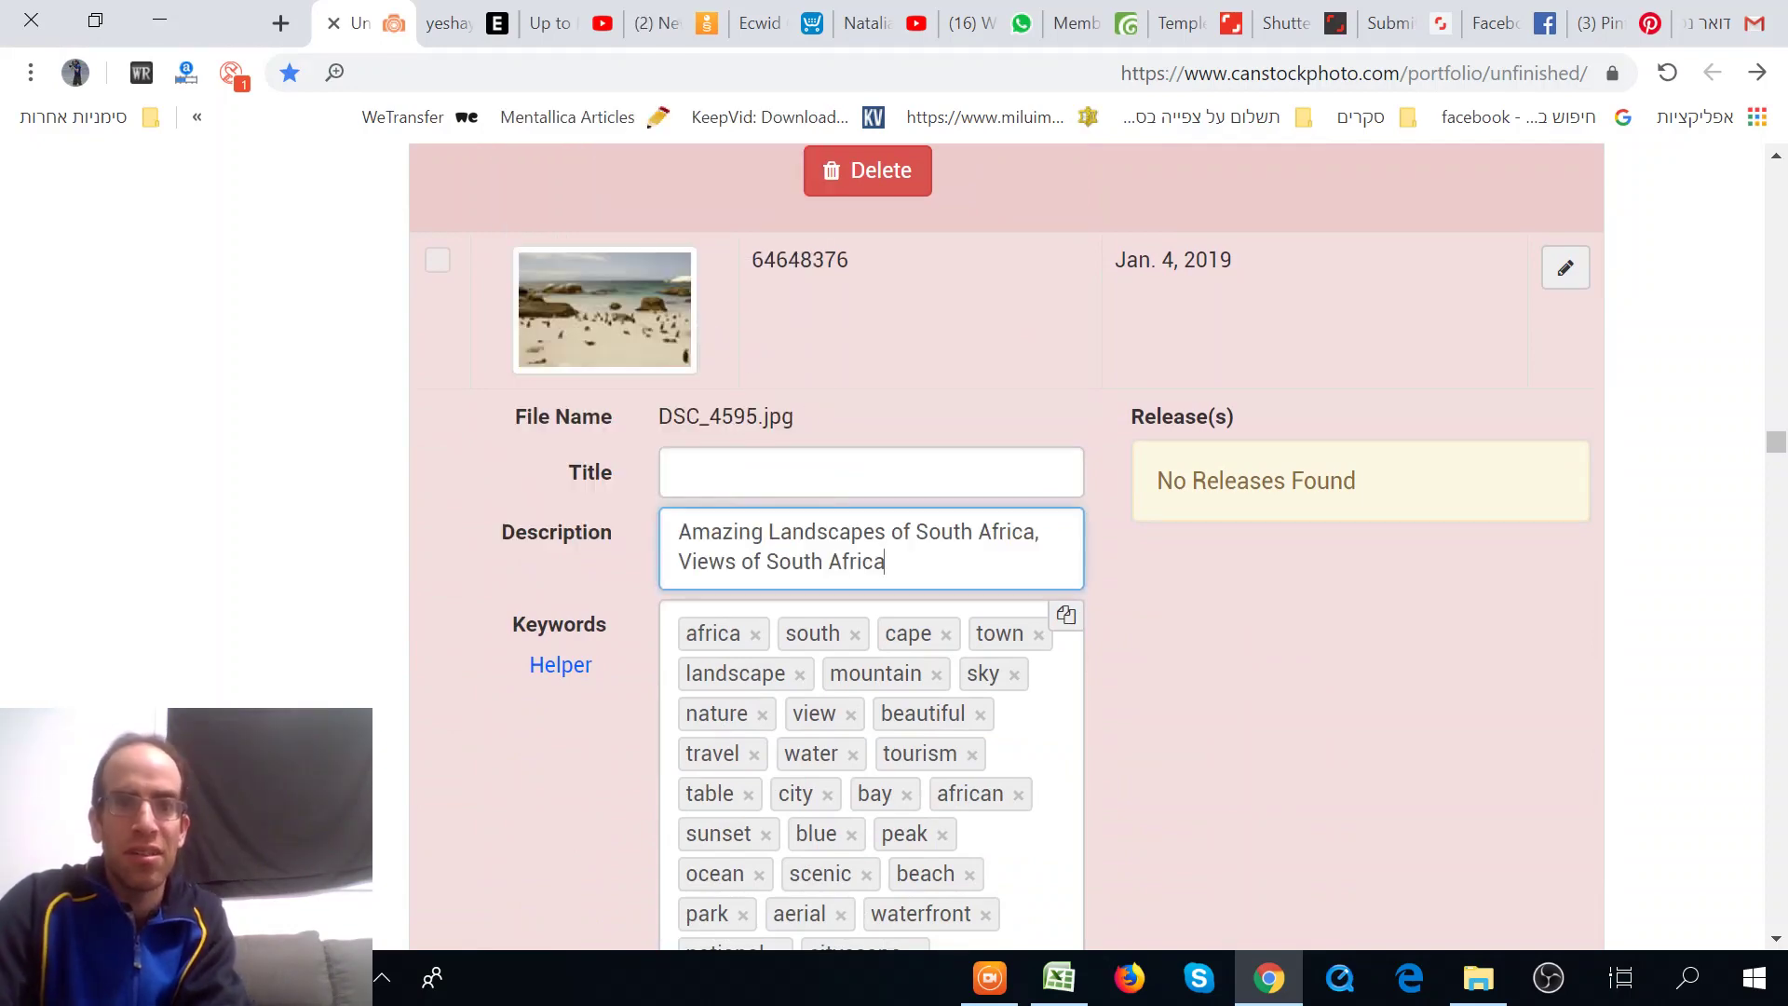
Step: Paste the description into DSC_4512 and fill its Title with the same South Africa text
scroll(1160, 596, "down", 11)
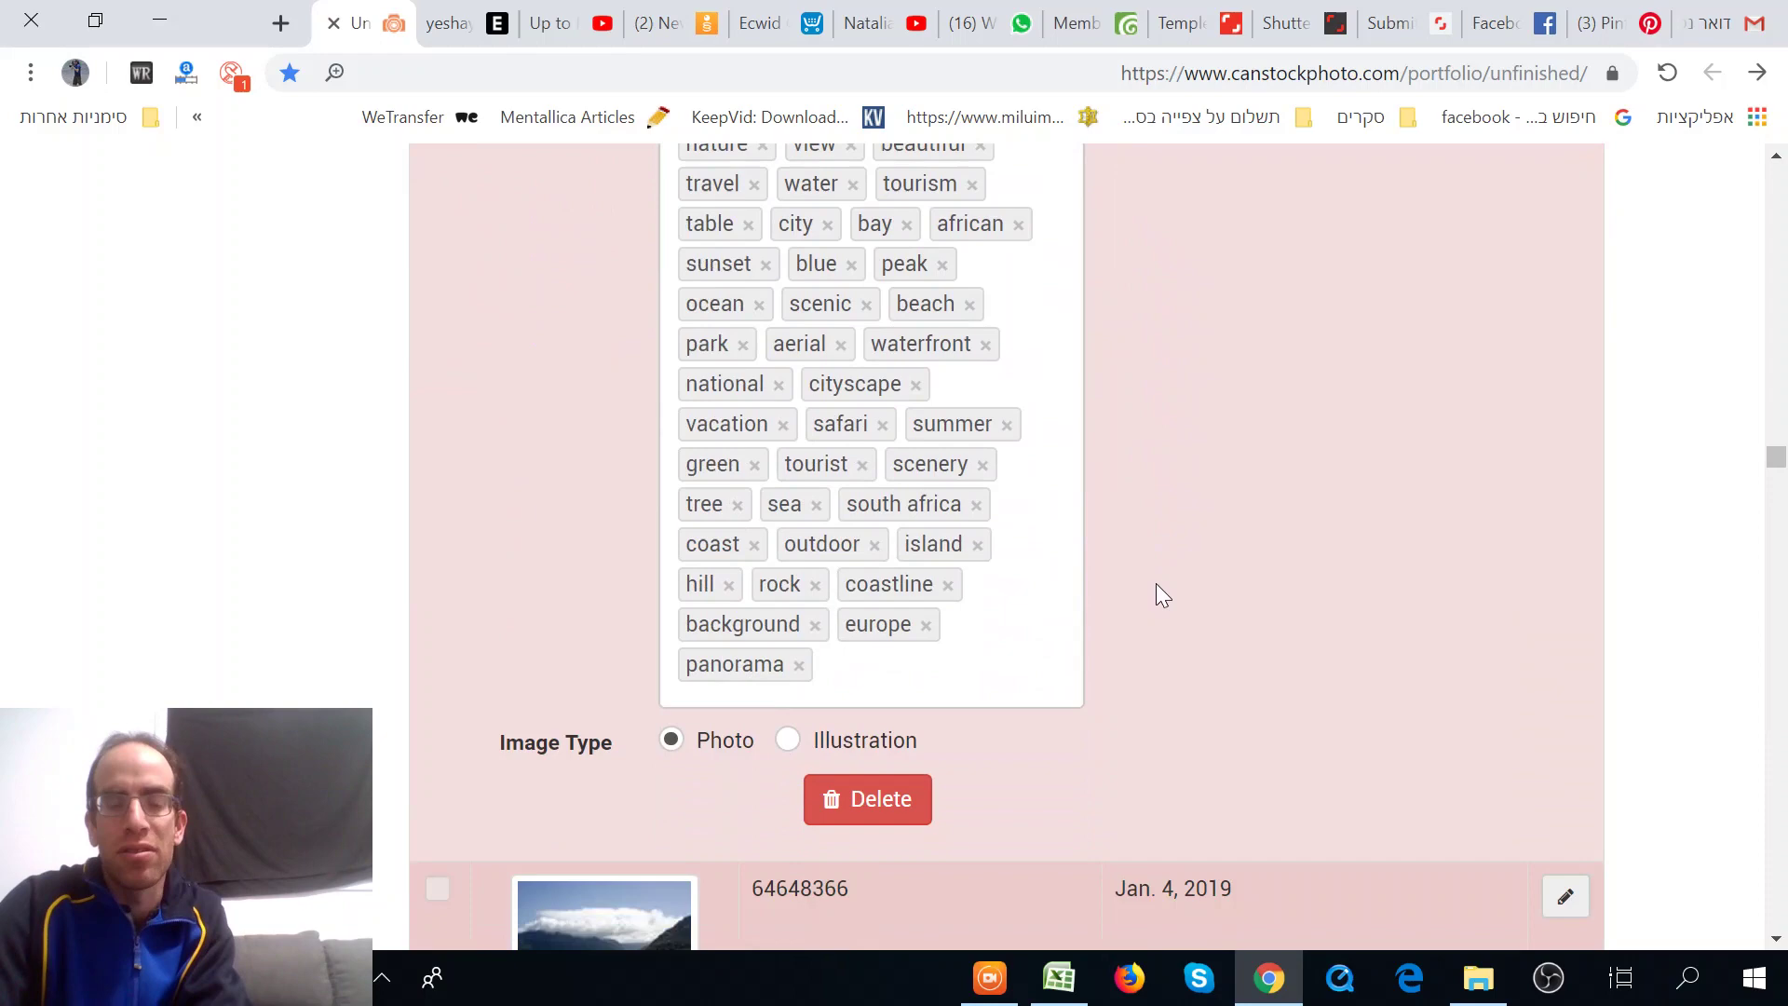
scroll(1240, 523, "down", 1)
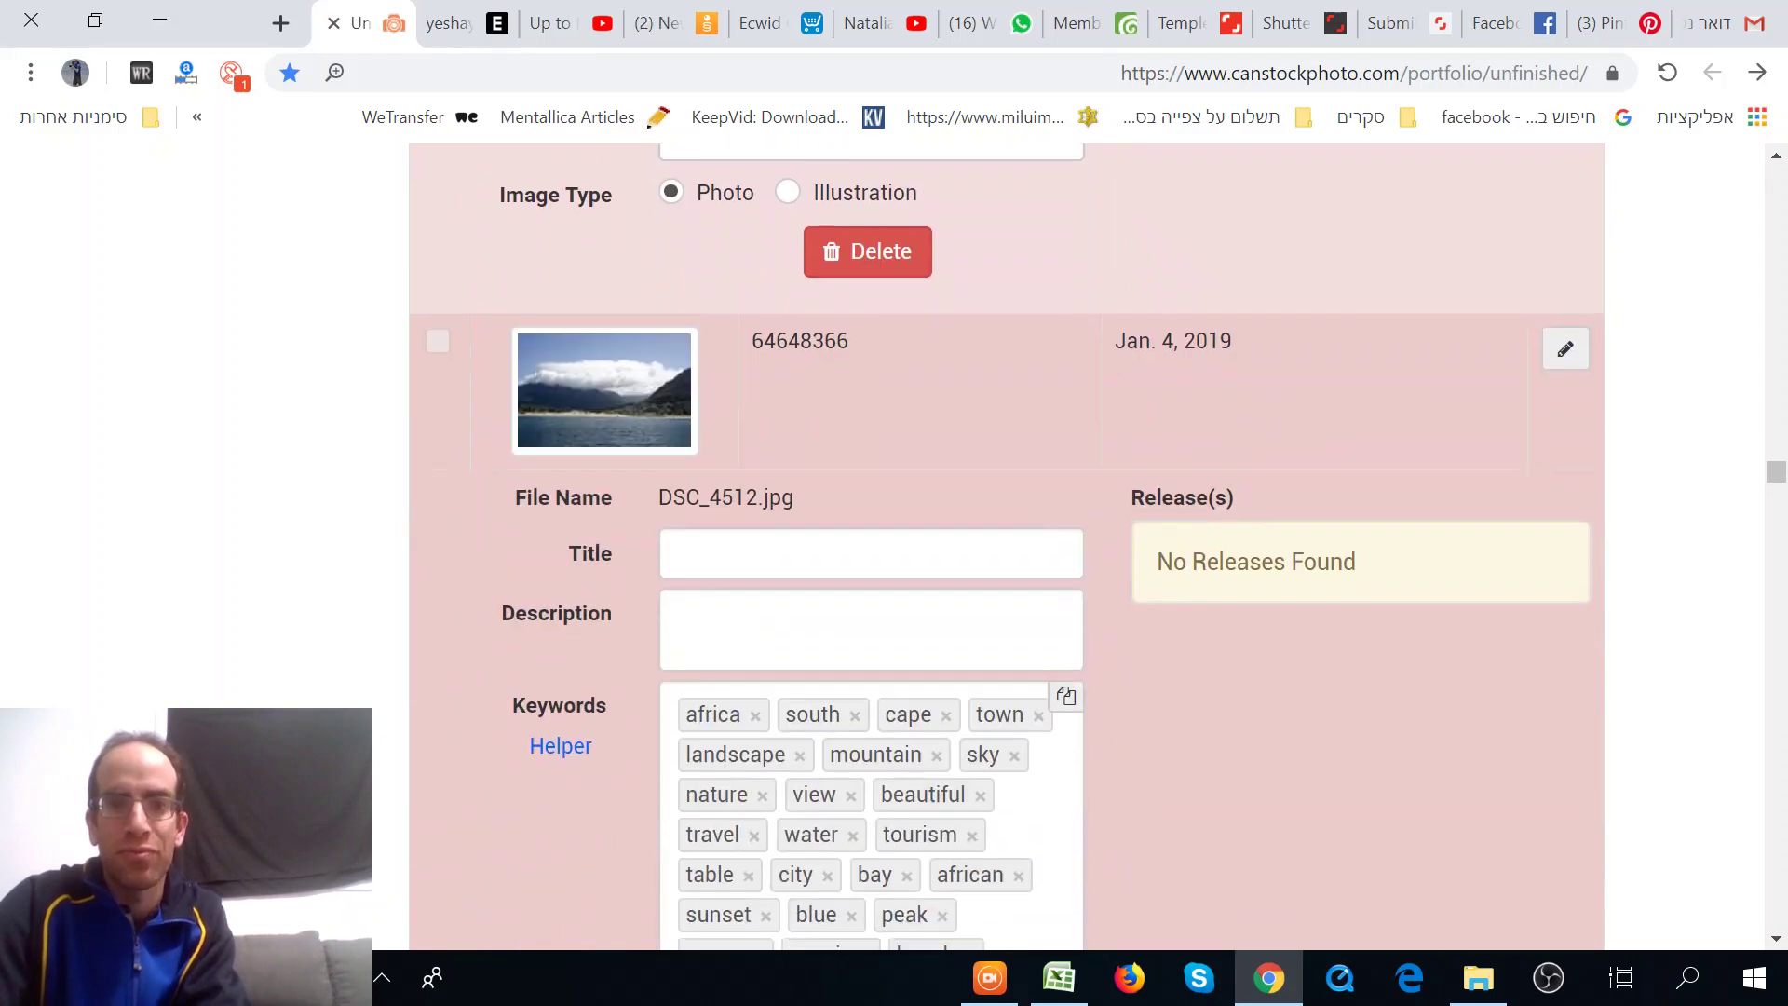
left_click(746, 610)
right_click(745, 610)
left_click(678, 401)
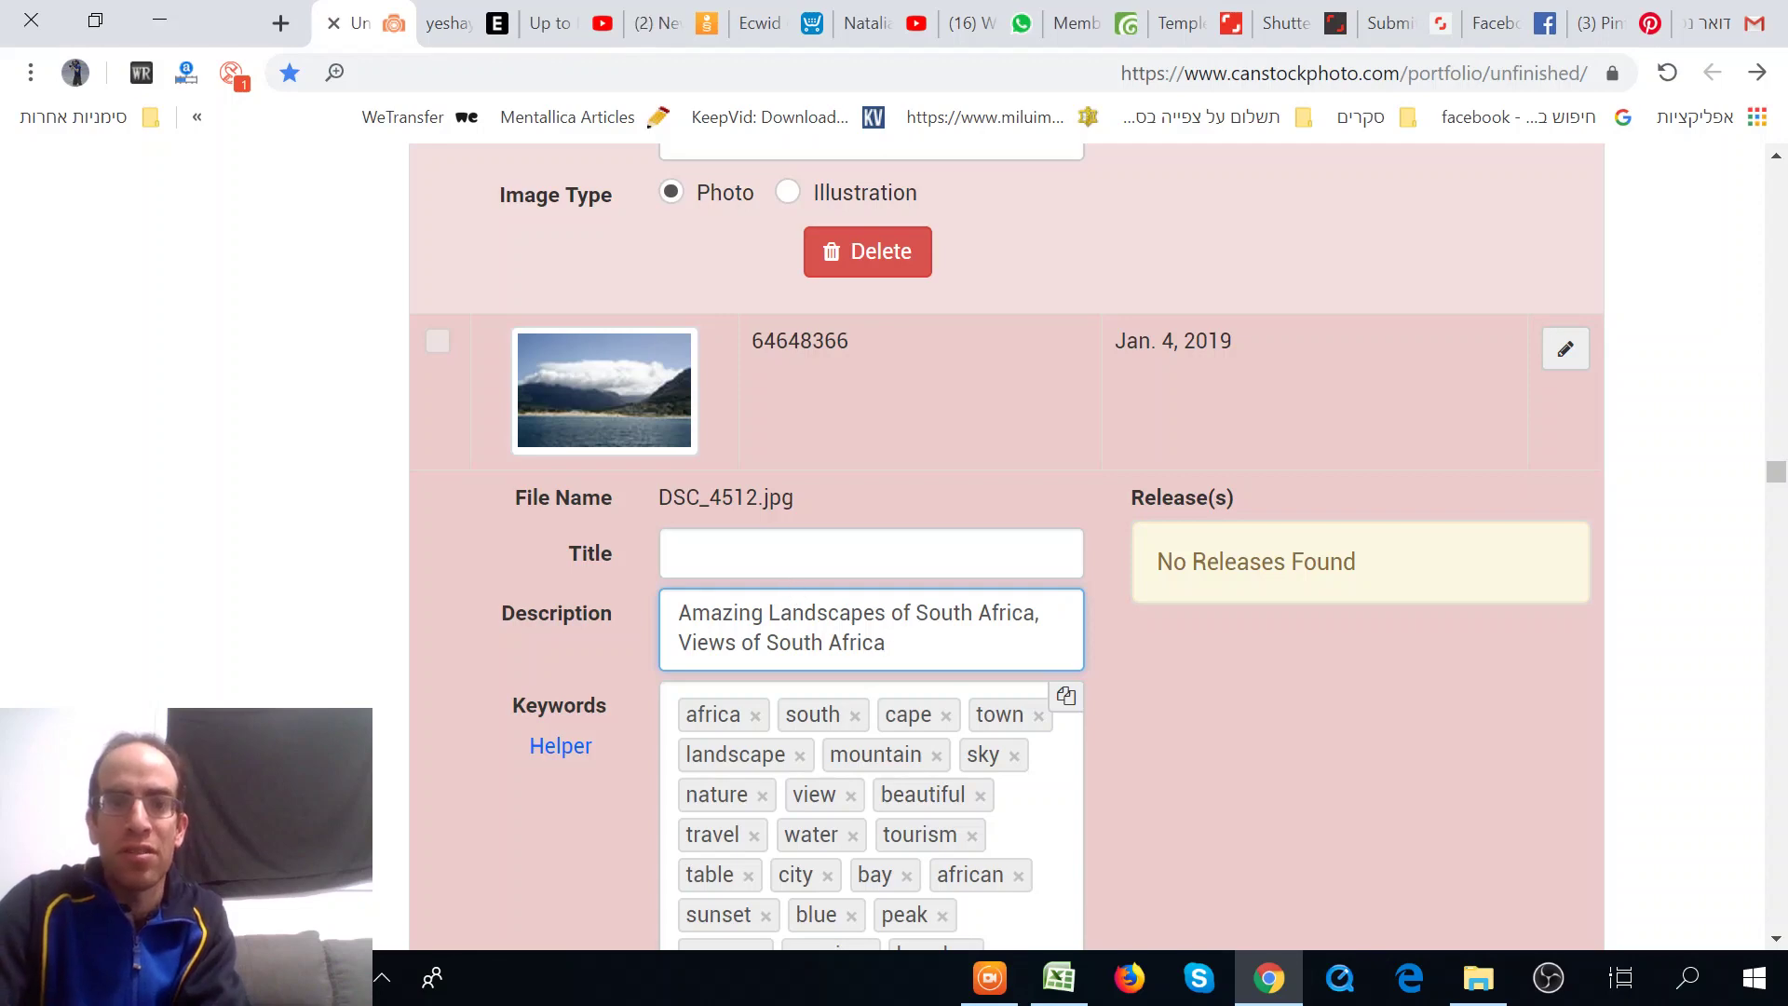
left_click(871, 553)
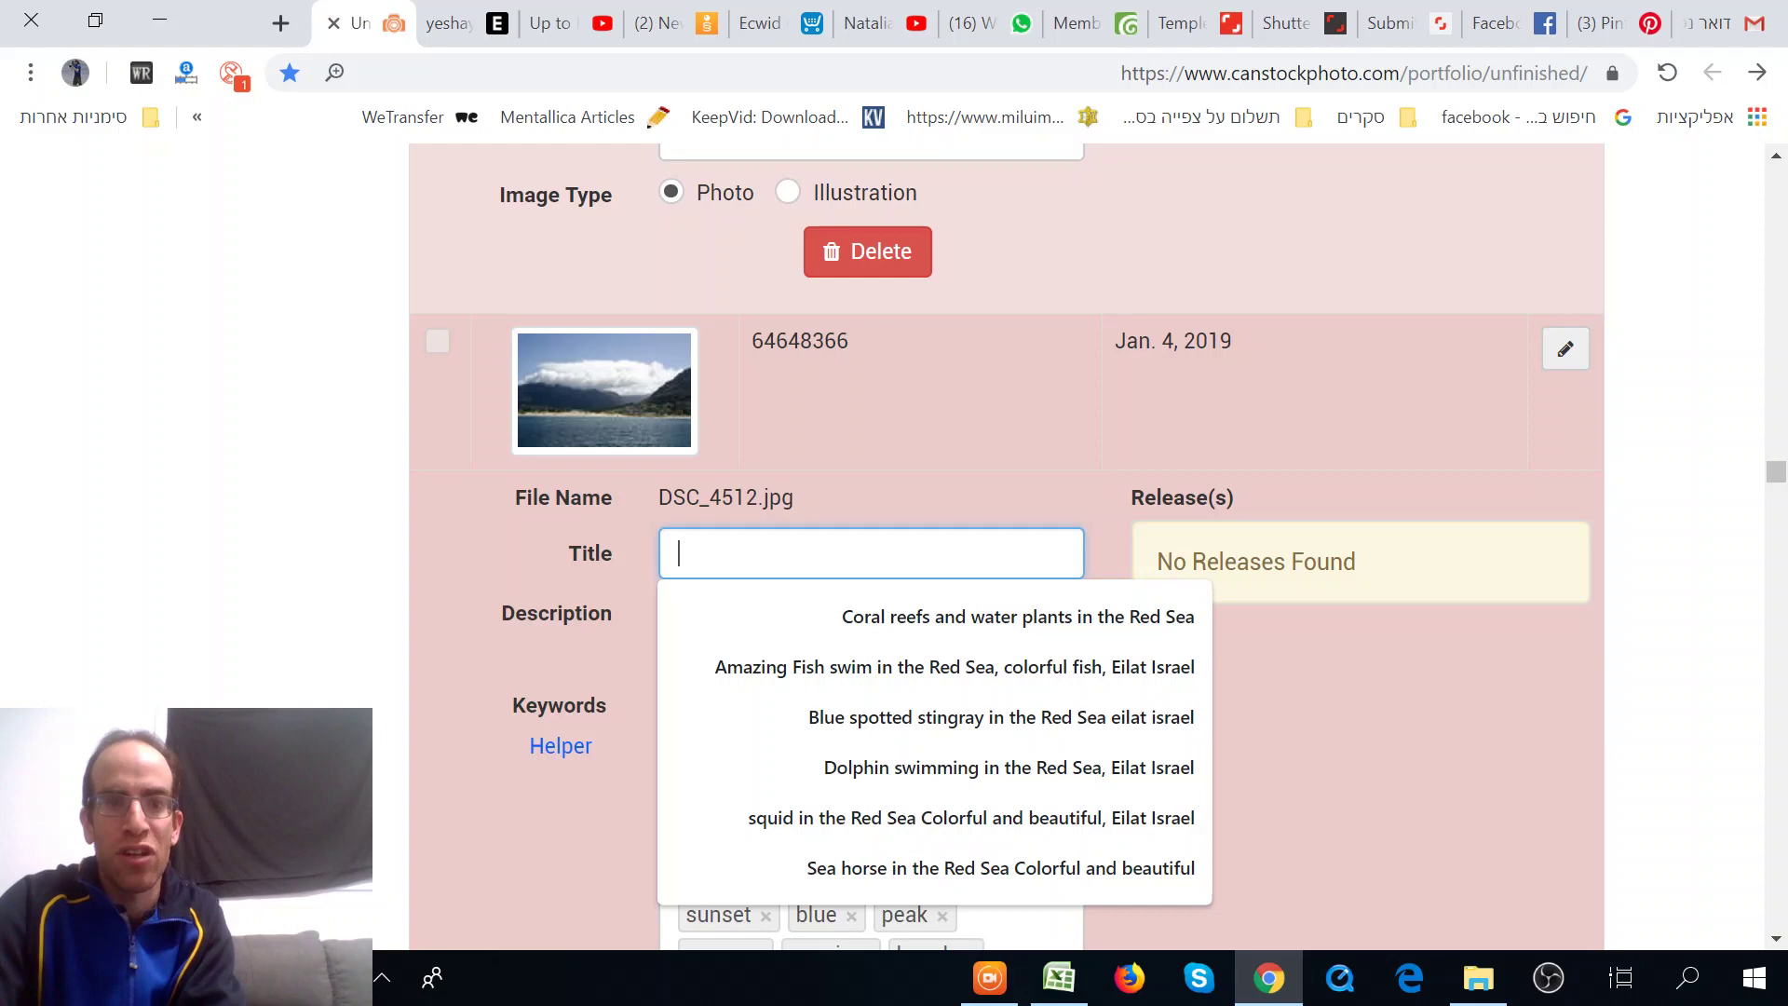
type("Amazing Landscapes of South Africa, Views of South Africa")
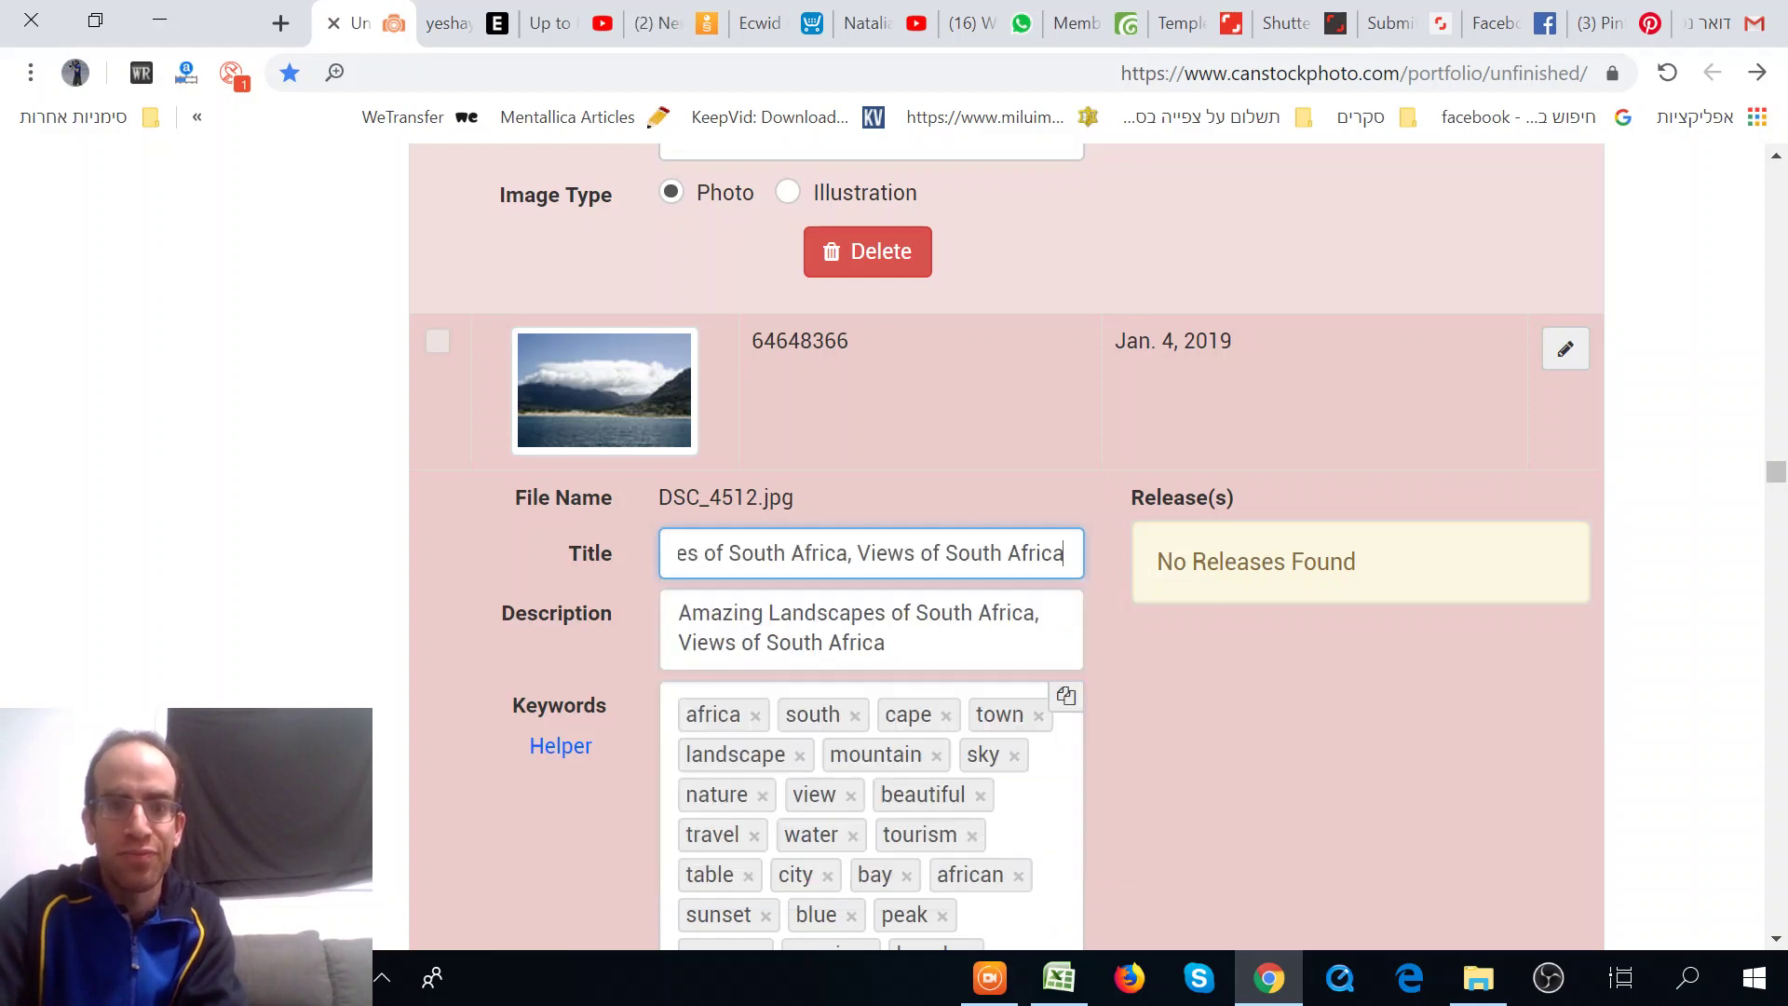
Step: Clear DSC_4512's title and paste the South Africa description into DSC_4494
key("ctrl+a")
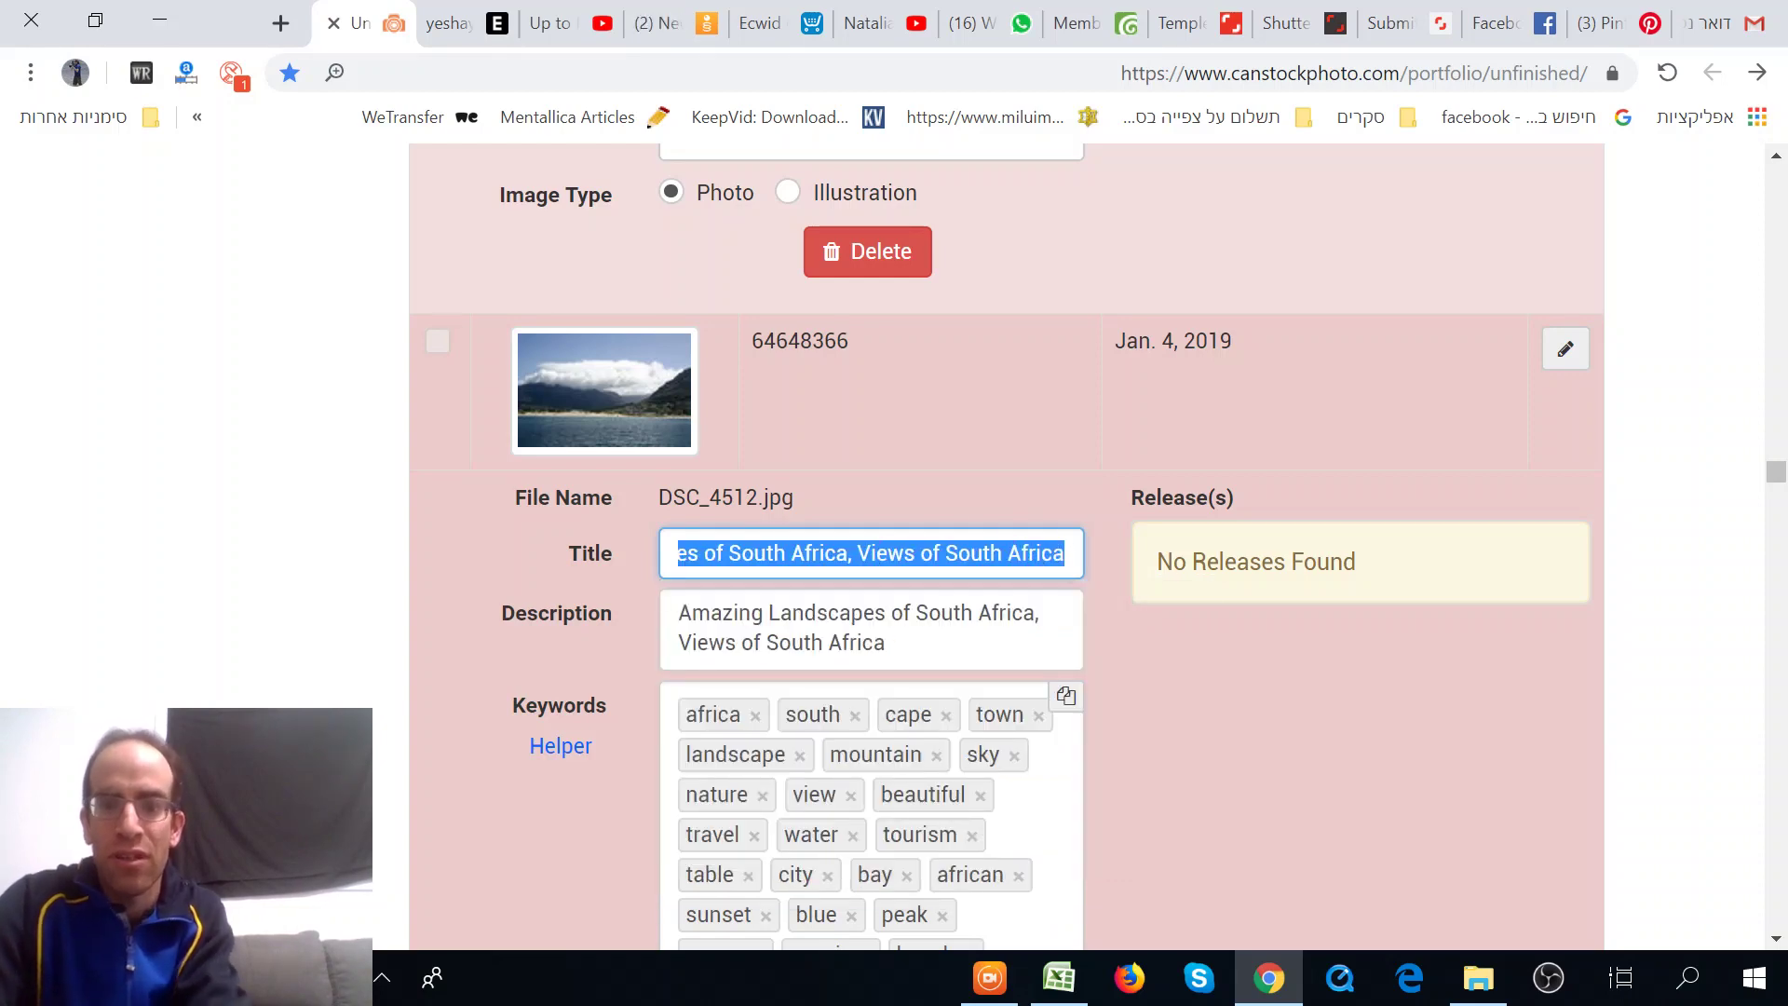
key("ctrl+x")
scroll(958, 601, "down", 15)
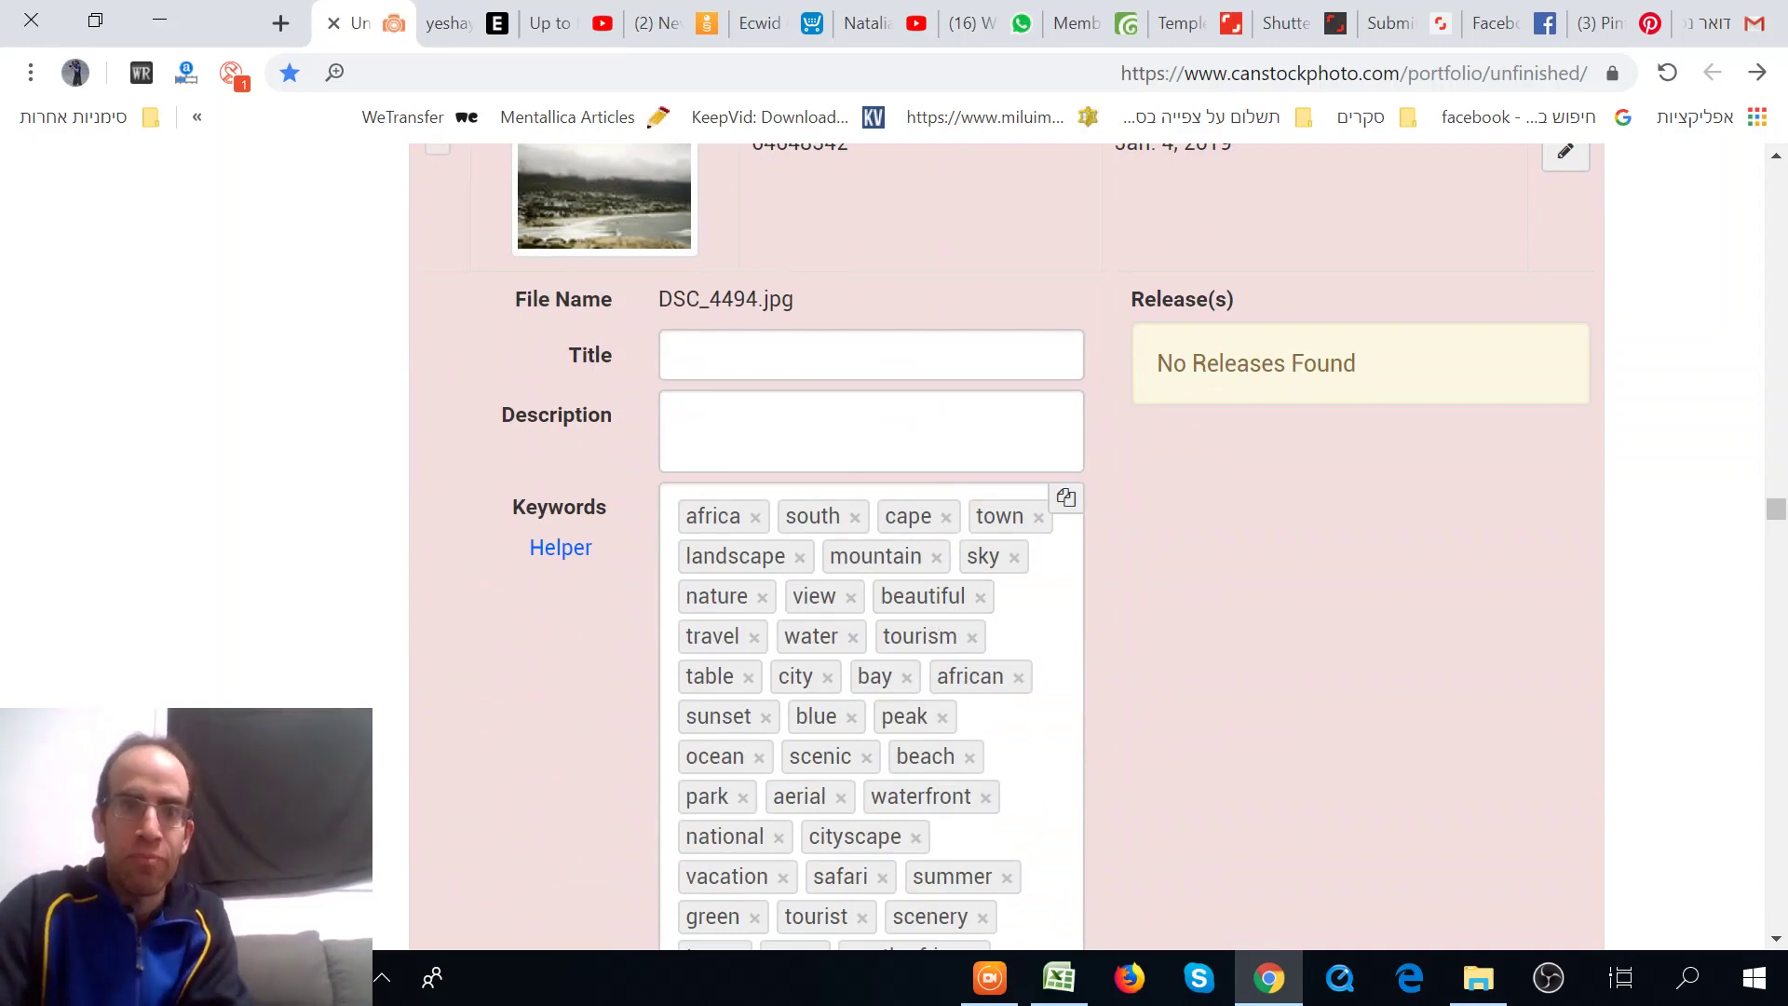
right_click(713, 415)
left_click(702, 650)
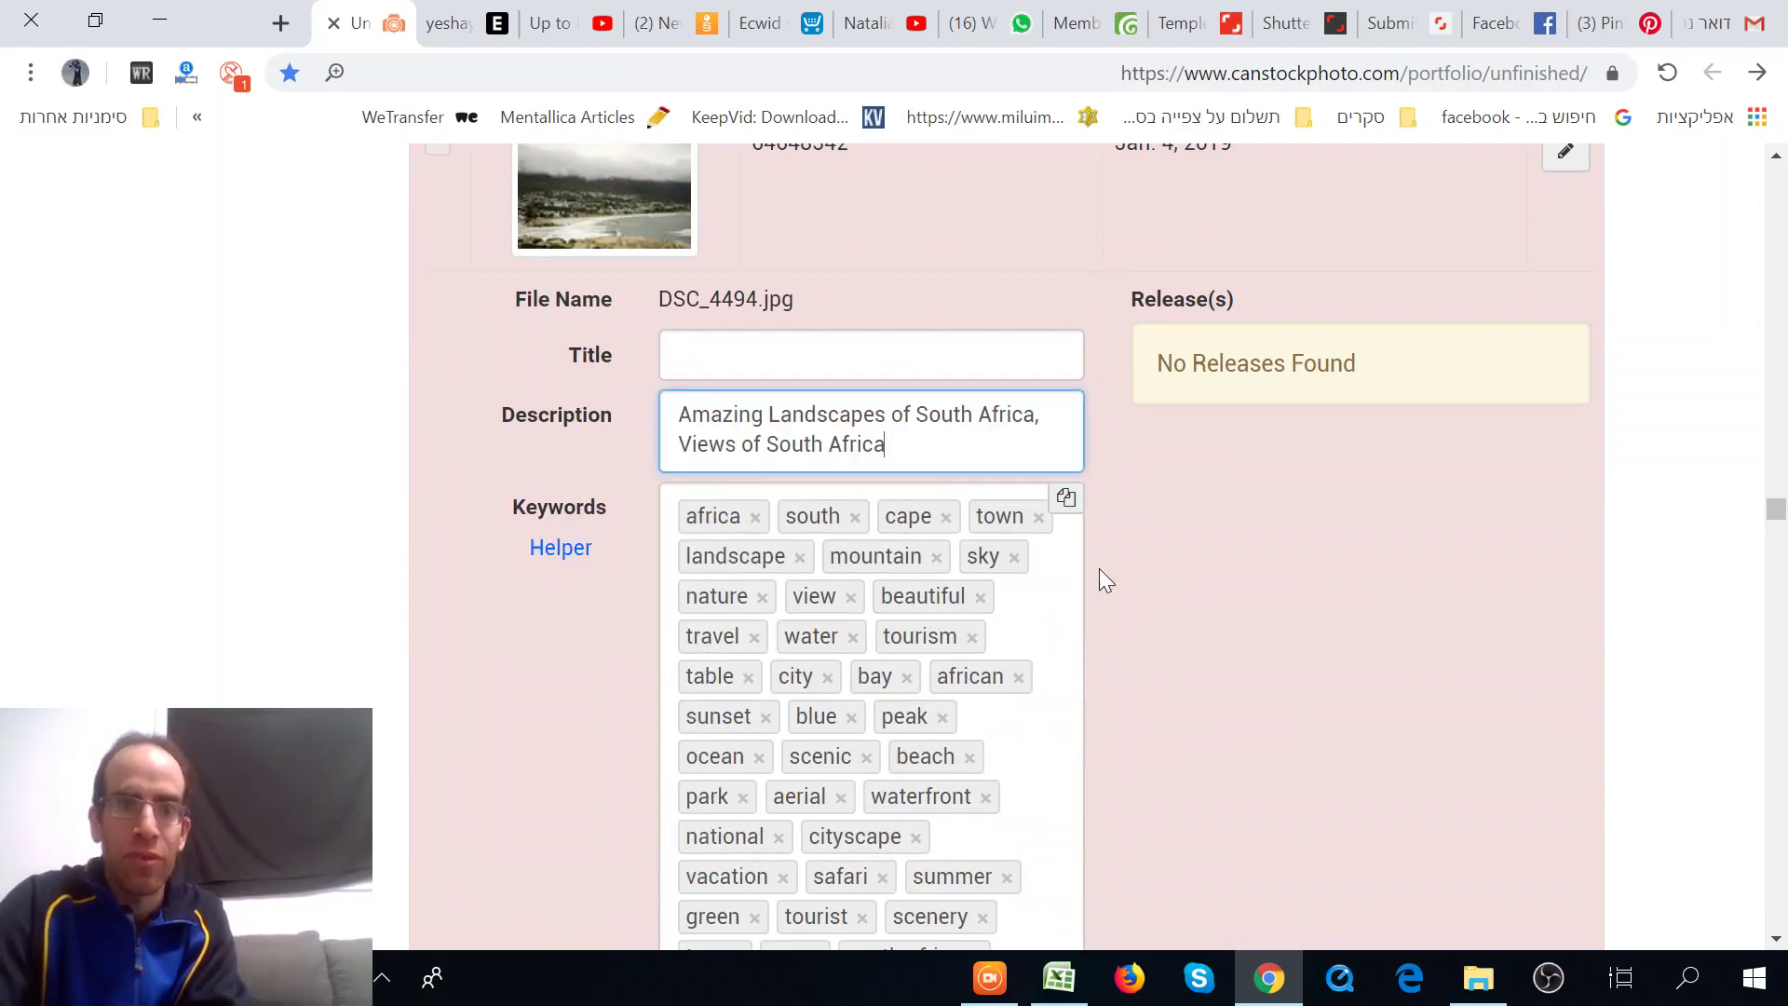
Step: Paste the South Africa description into DSC_4109 and DSC_4084
scroll(1099, 568, "down", 15)
scroll(900, 454, "up", 3)
right_click(738, 499)
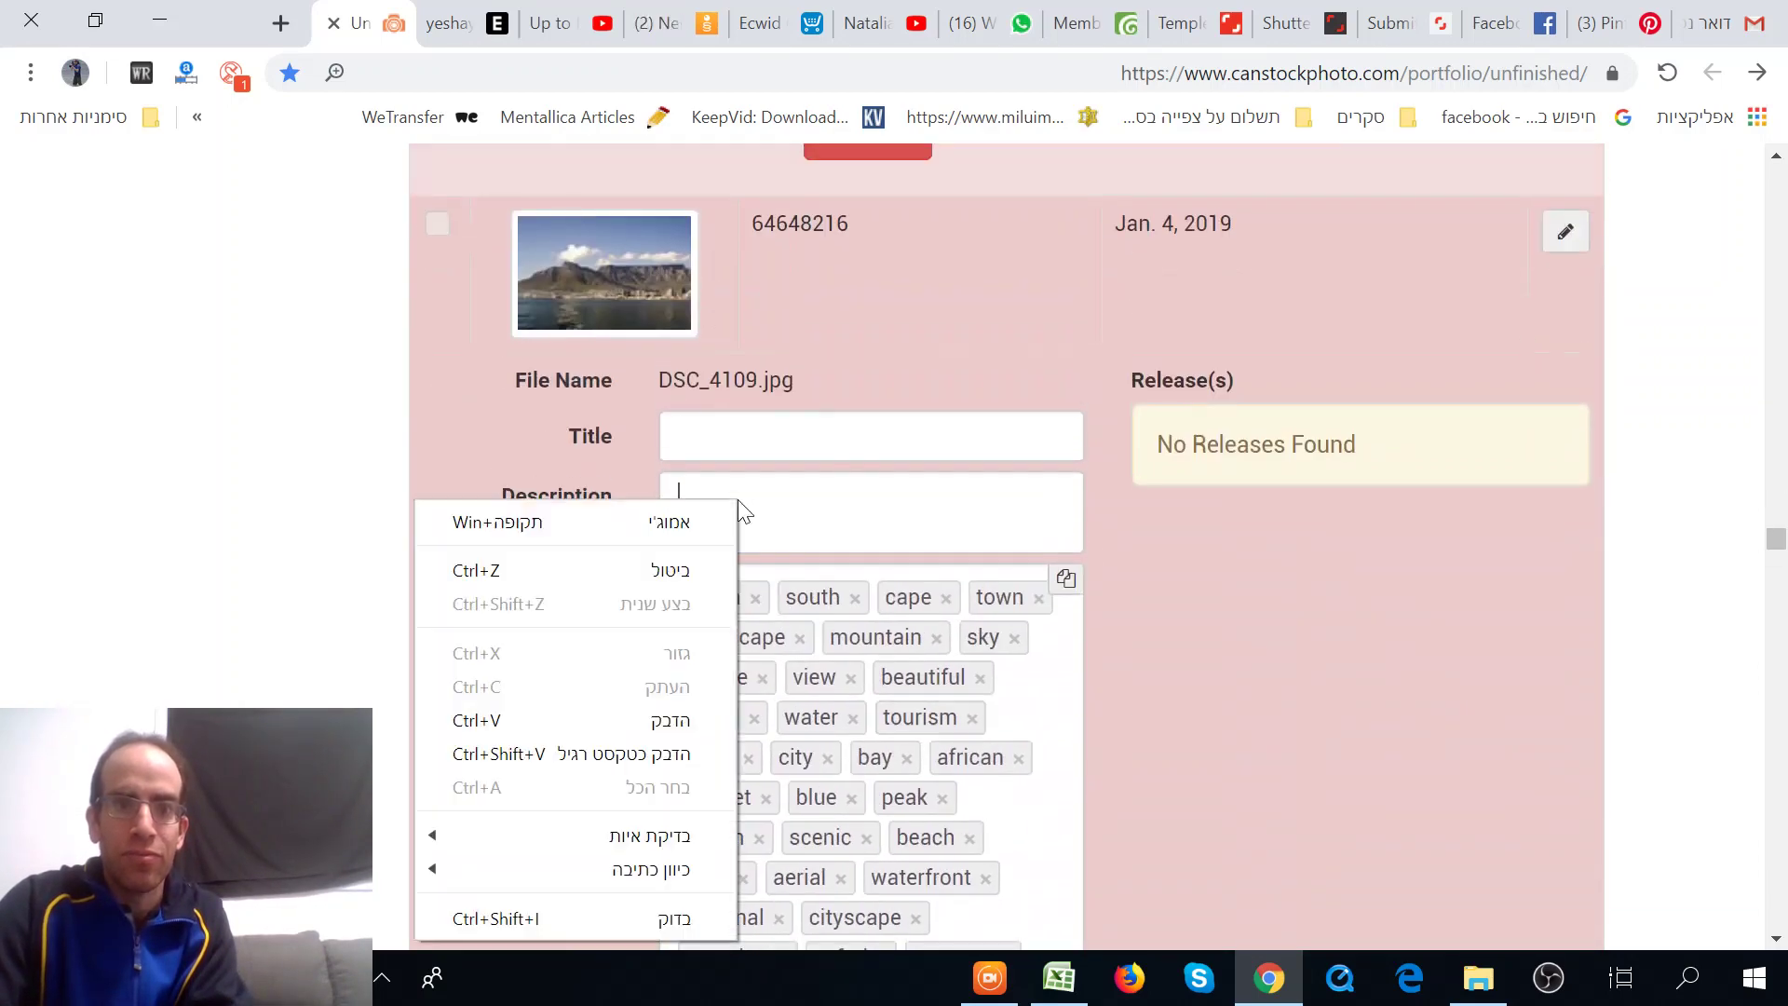
left_click(670, 720)
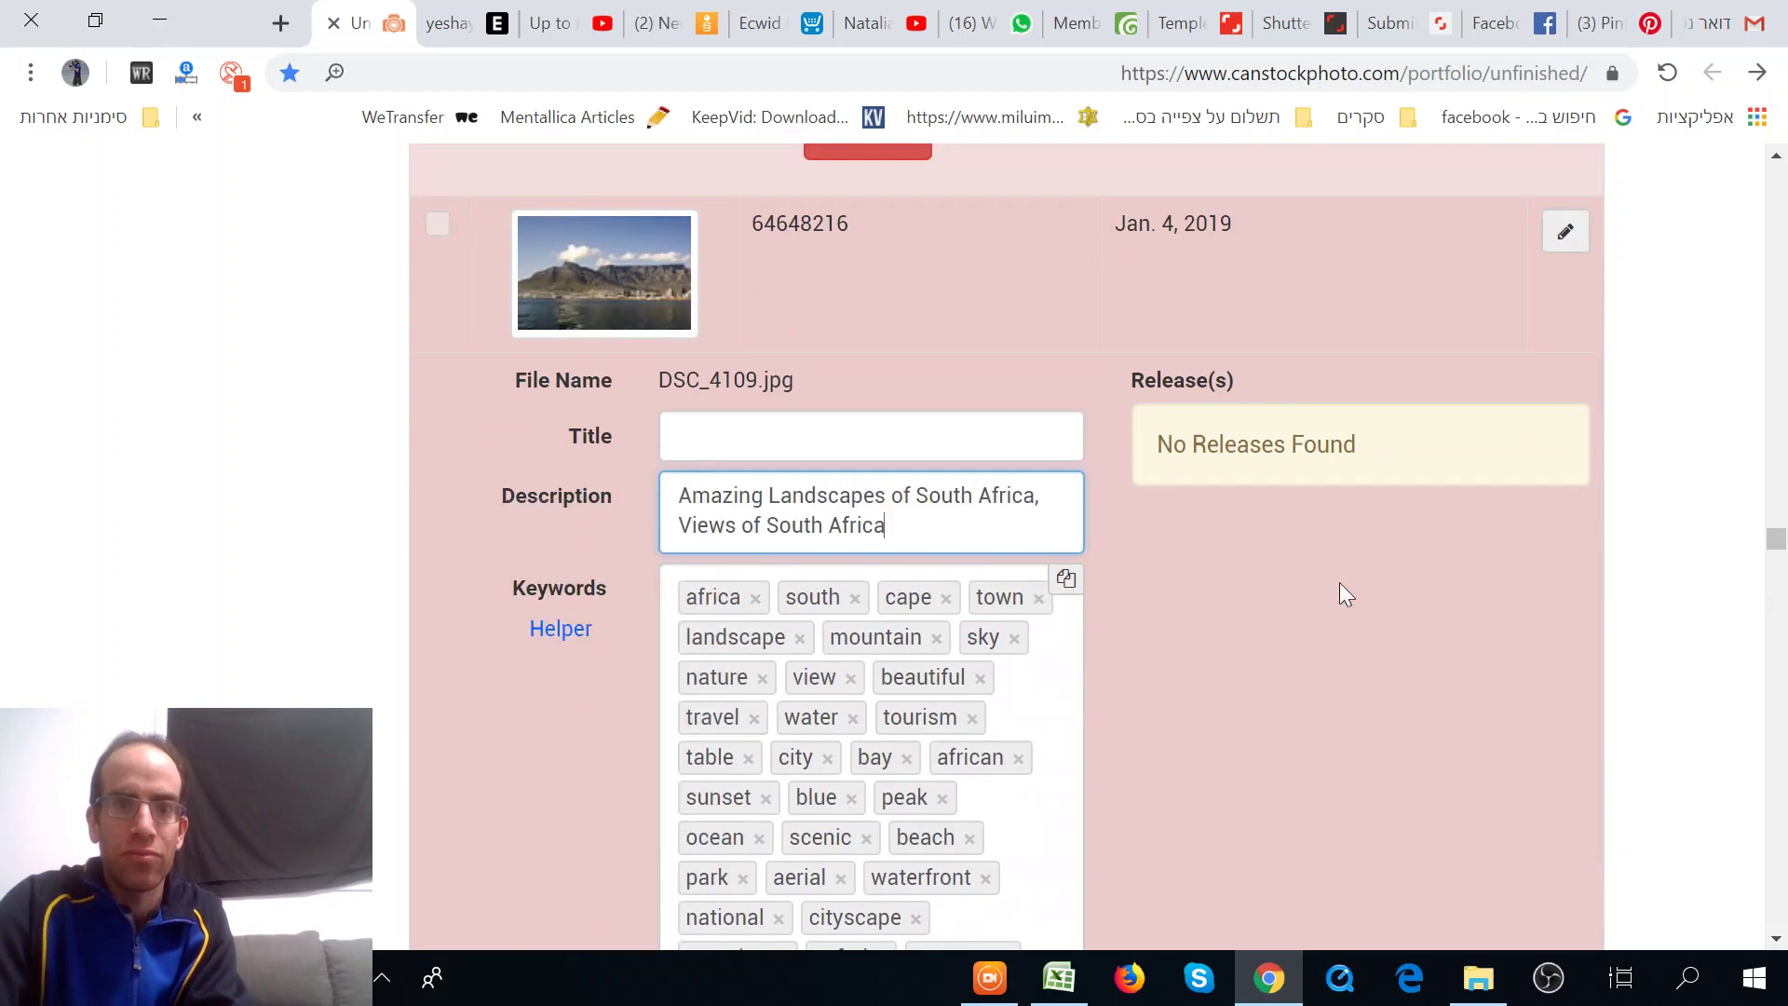
scroll(1294, 590, "down", 12)
right_click(827, 582)
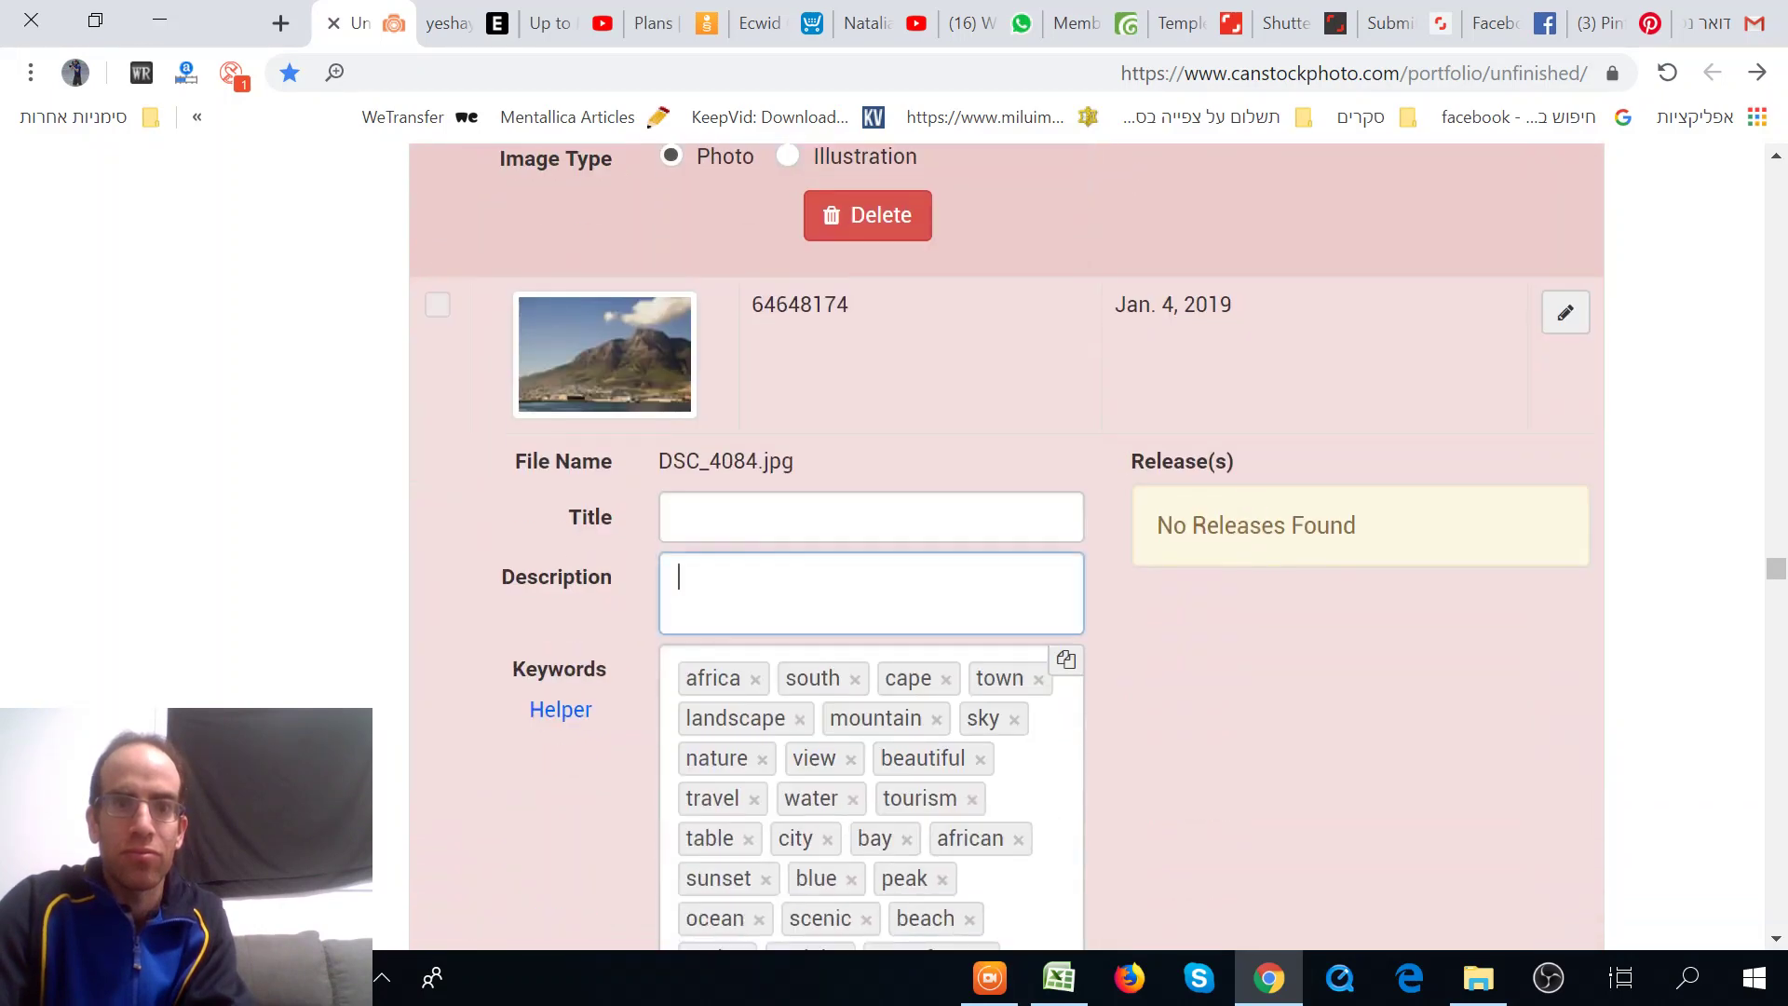
left_click(746, 359)
Step: Paste the South Africa description into DSC_0089 and DSC_0082
scroll(1171, 667, "down", 18)
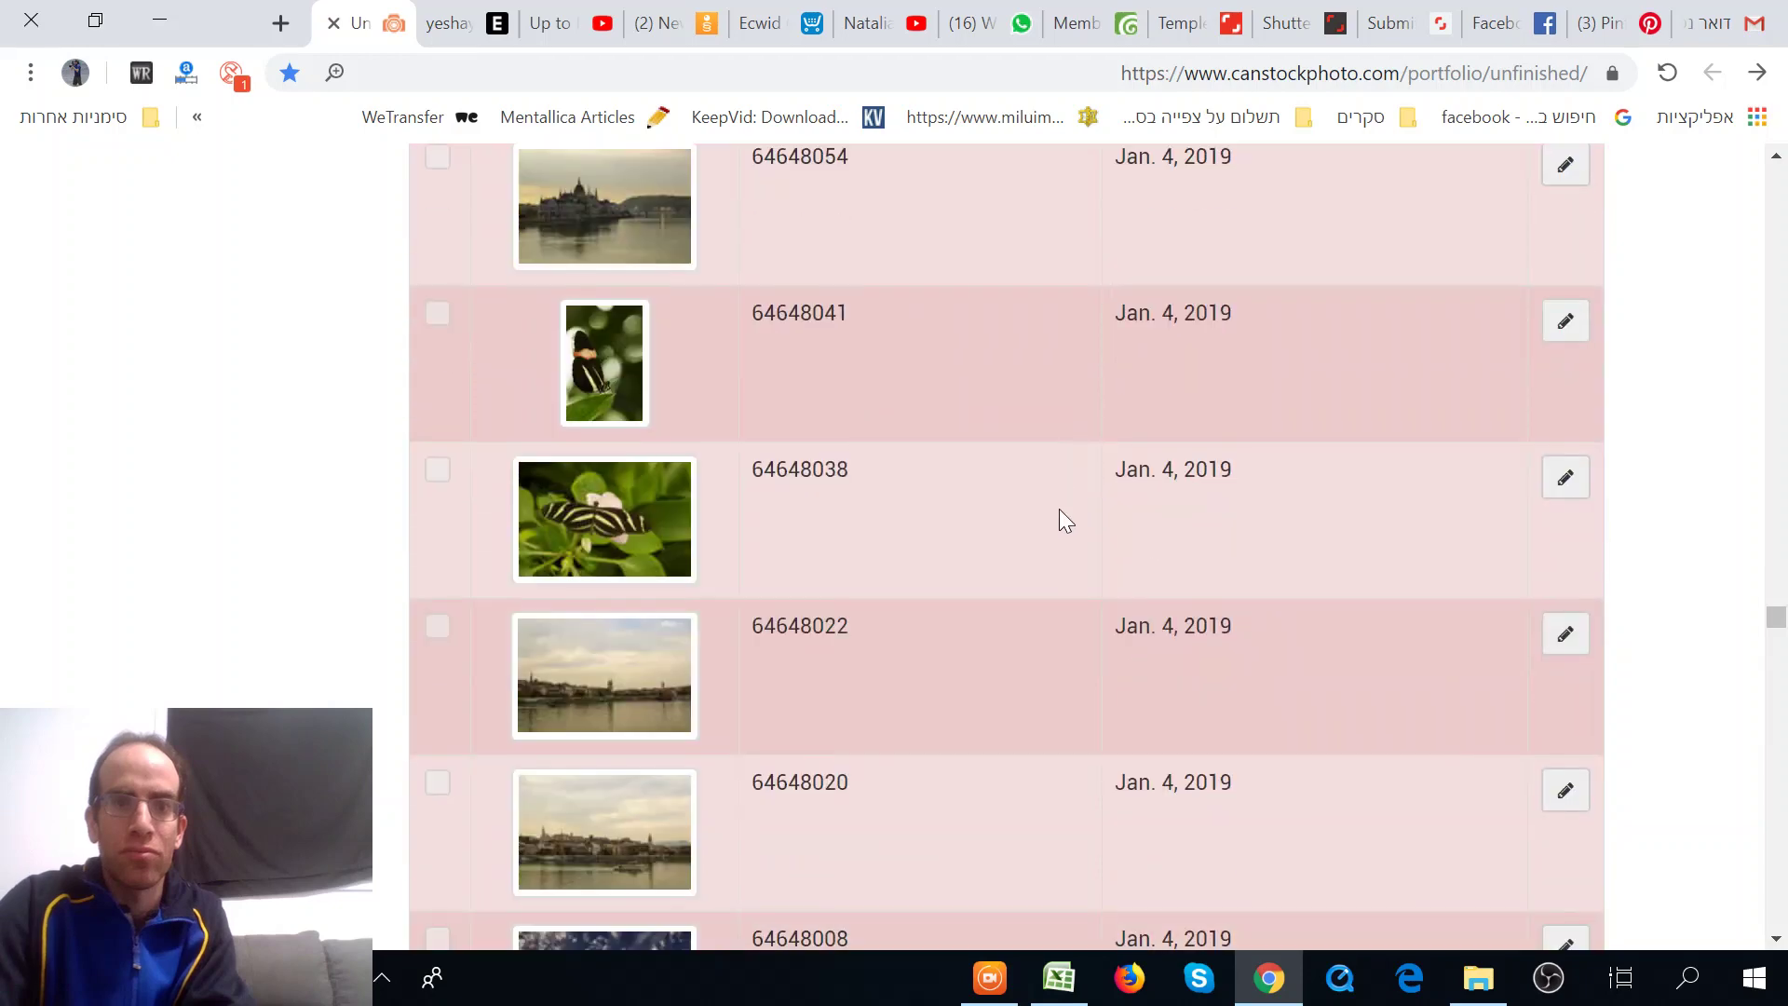
scroll(1059, 509, "down", 7)
left_click(1566, 248)
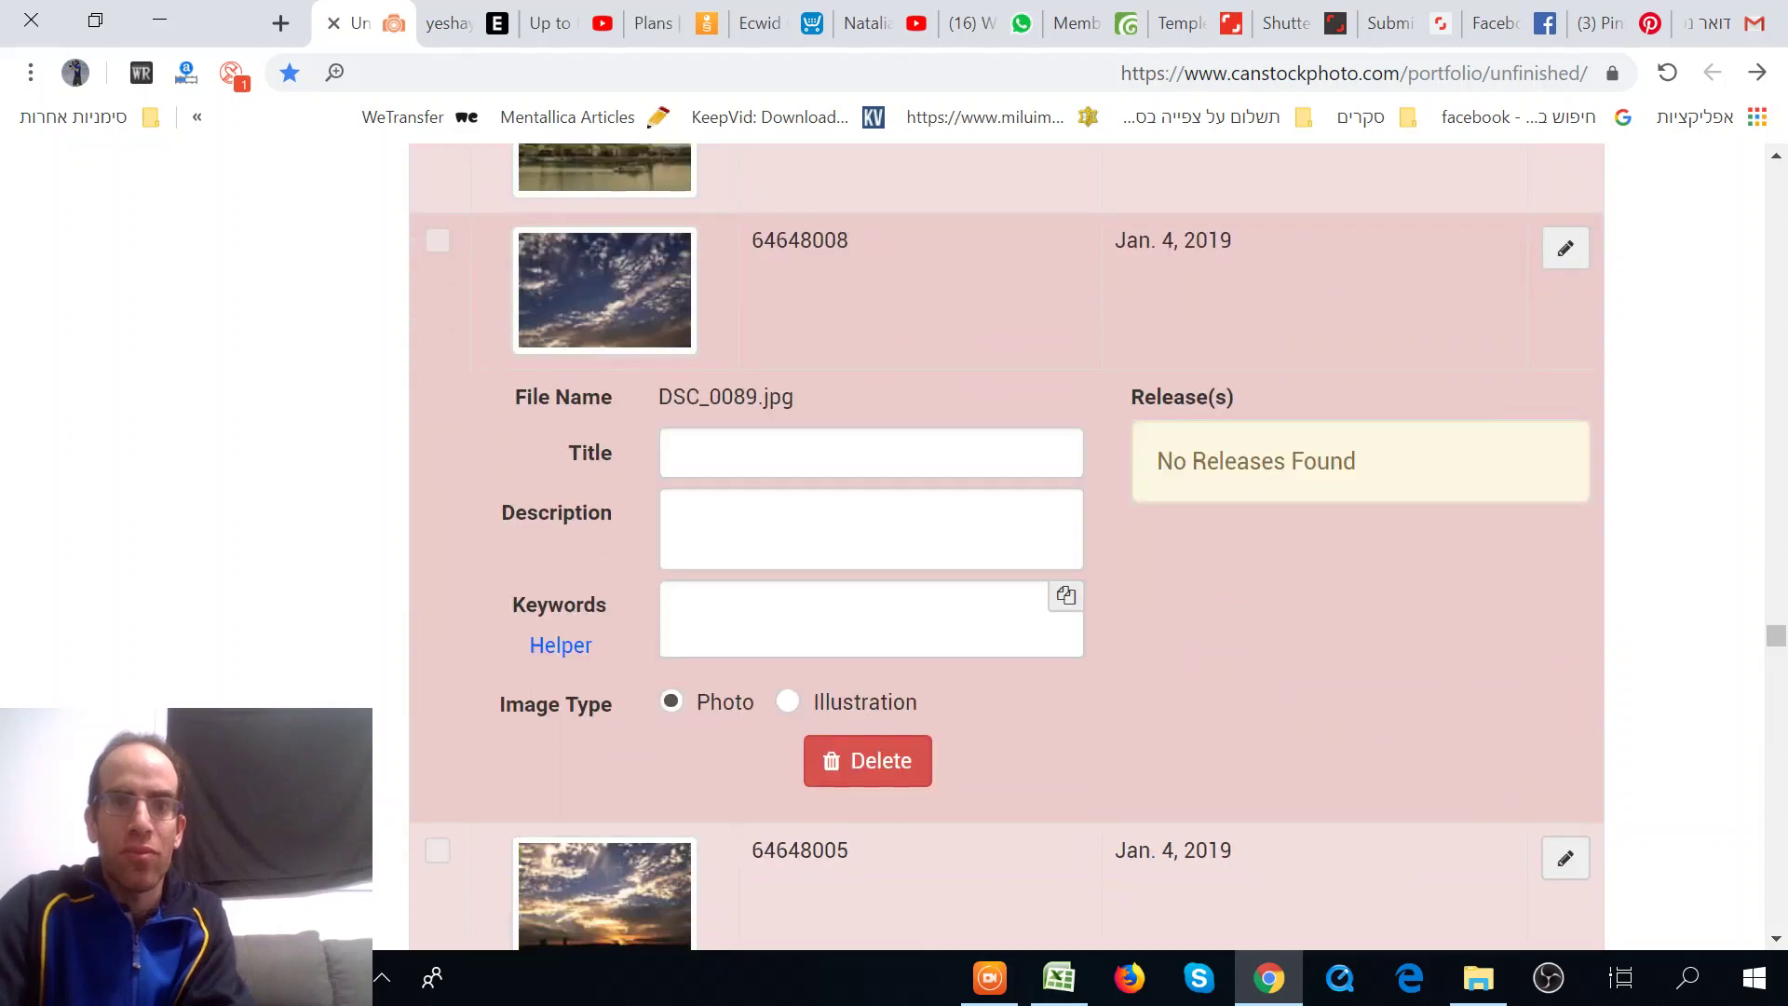
right_click(766, 528)
left_click(699, 343)
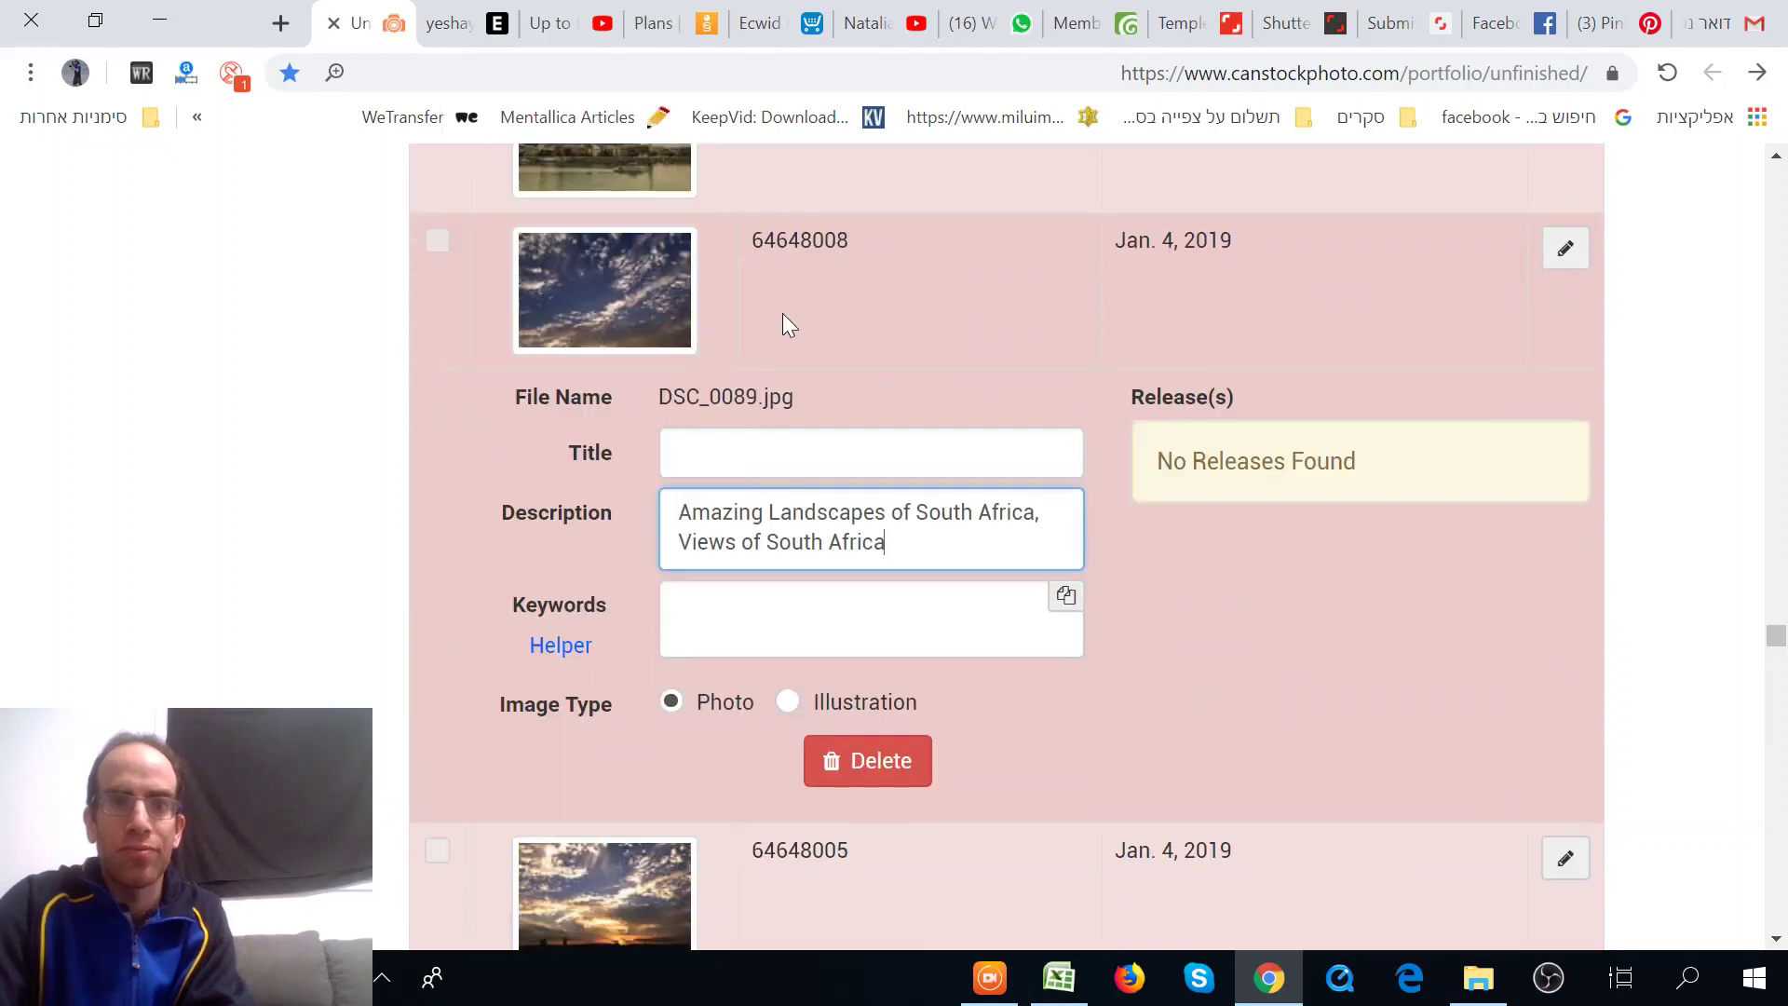
scroll(1164, 605, "down", 7)
scroll(1093, 514, "up", 4)
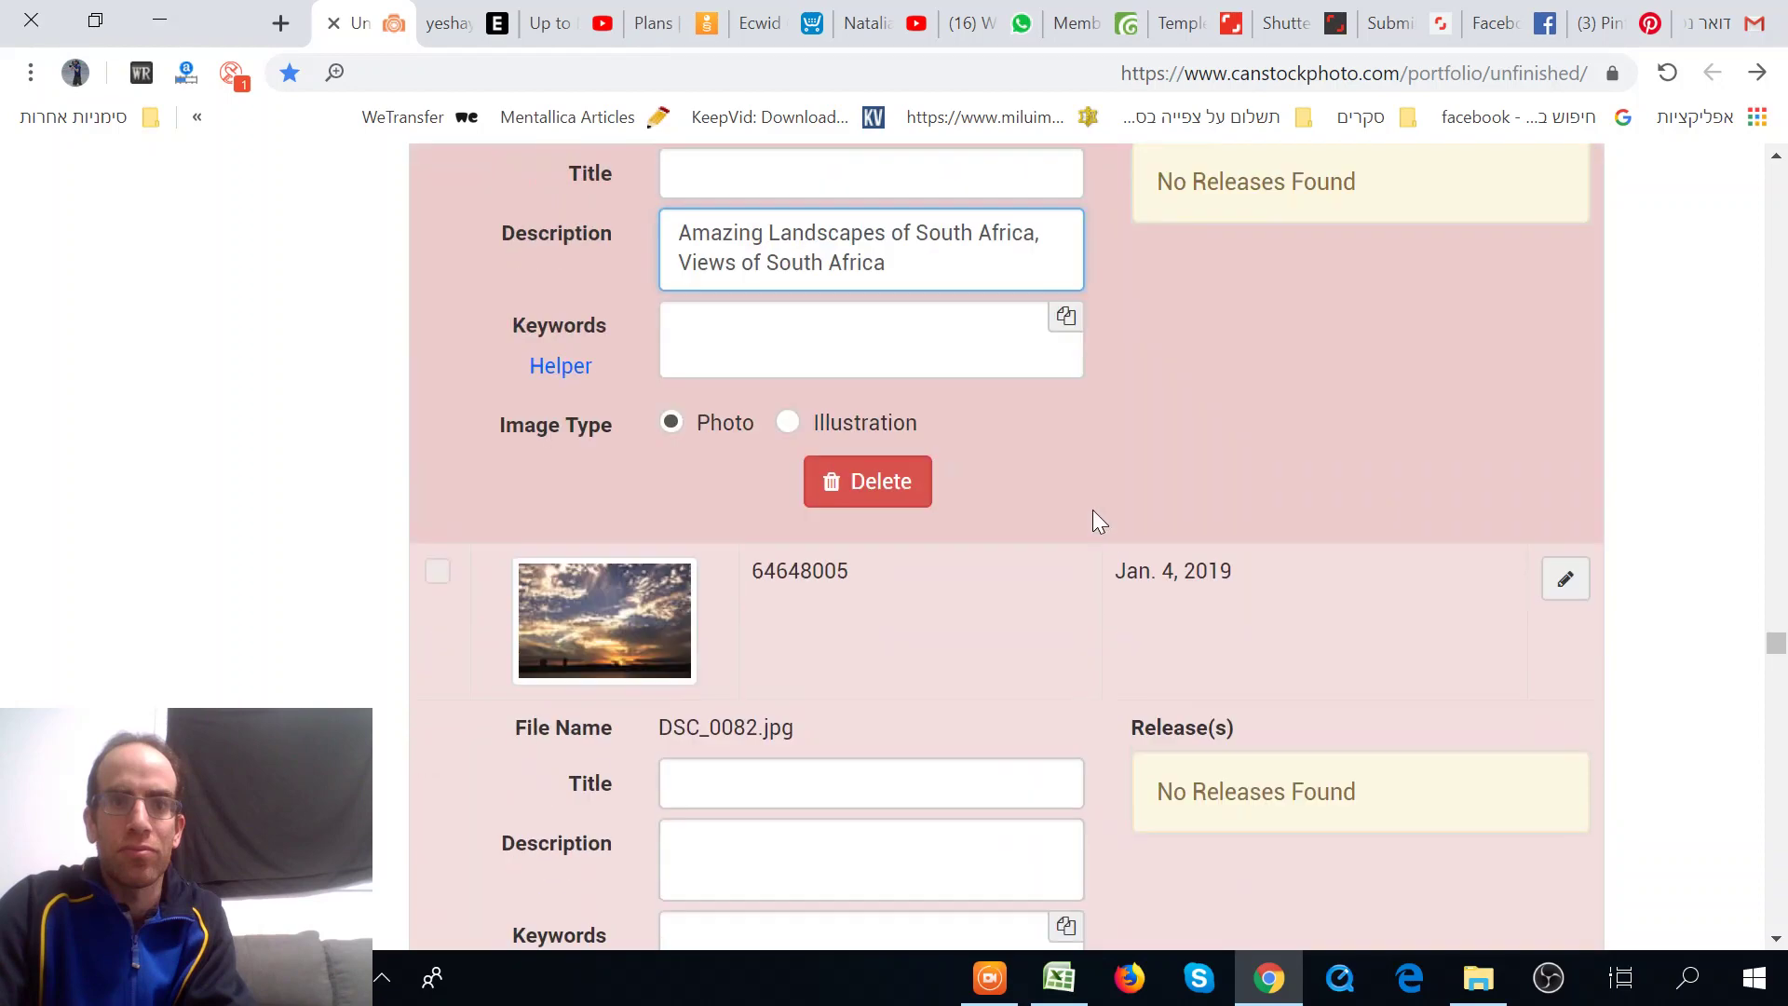
scroll(1014, 582, "down", 4)
right_click(838, 445)
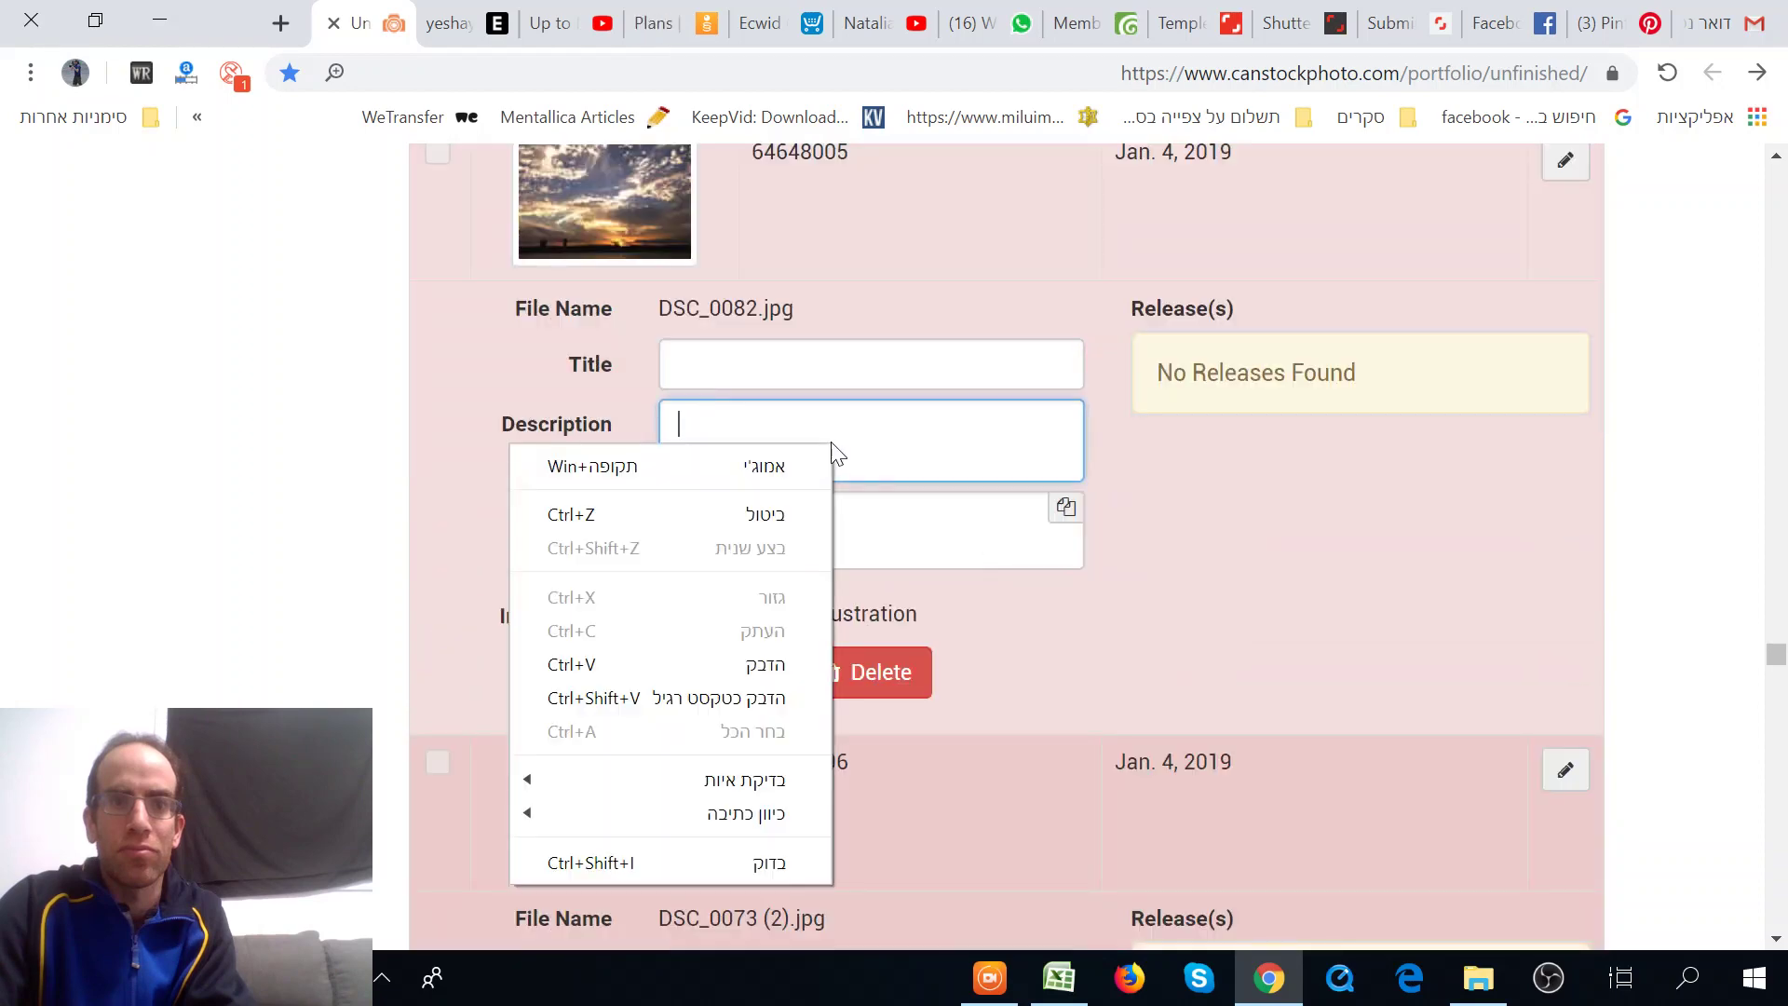
left_click(708, 663)
scroll(1118, 597, "down", 5)
scroll(1118, 568, "down", 20)
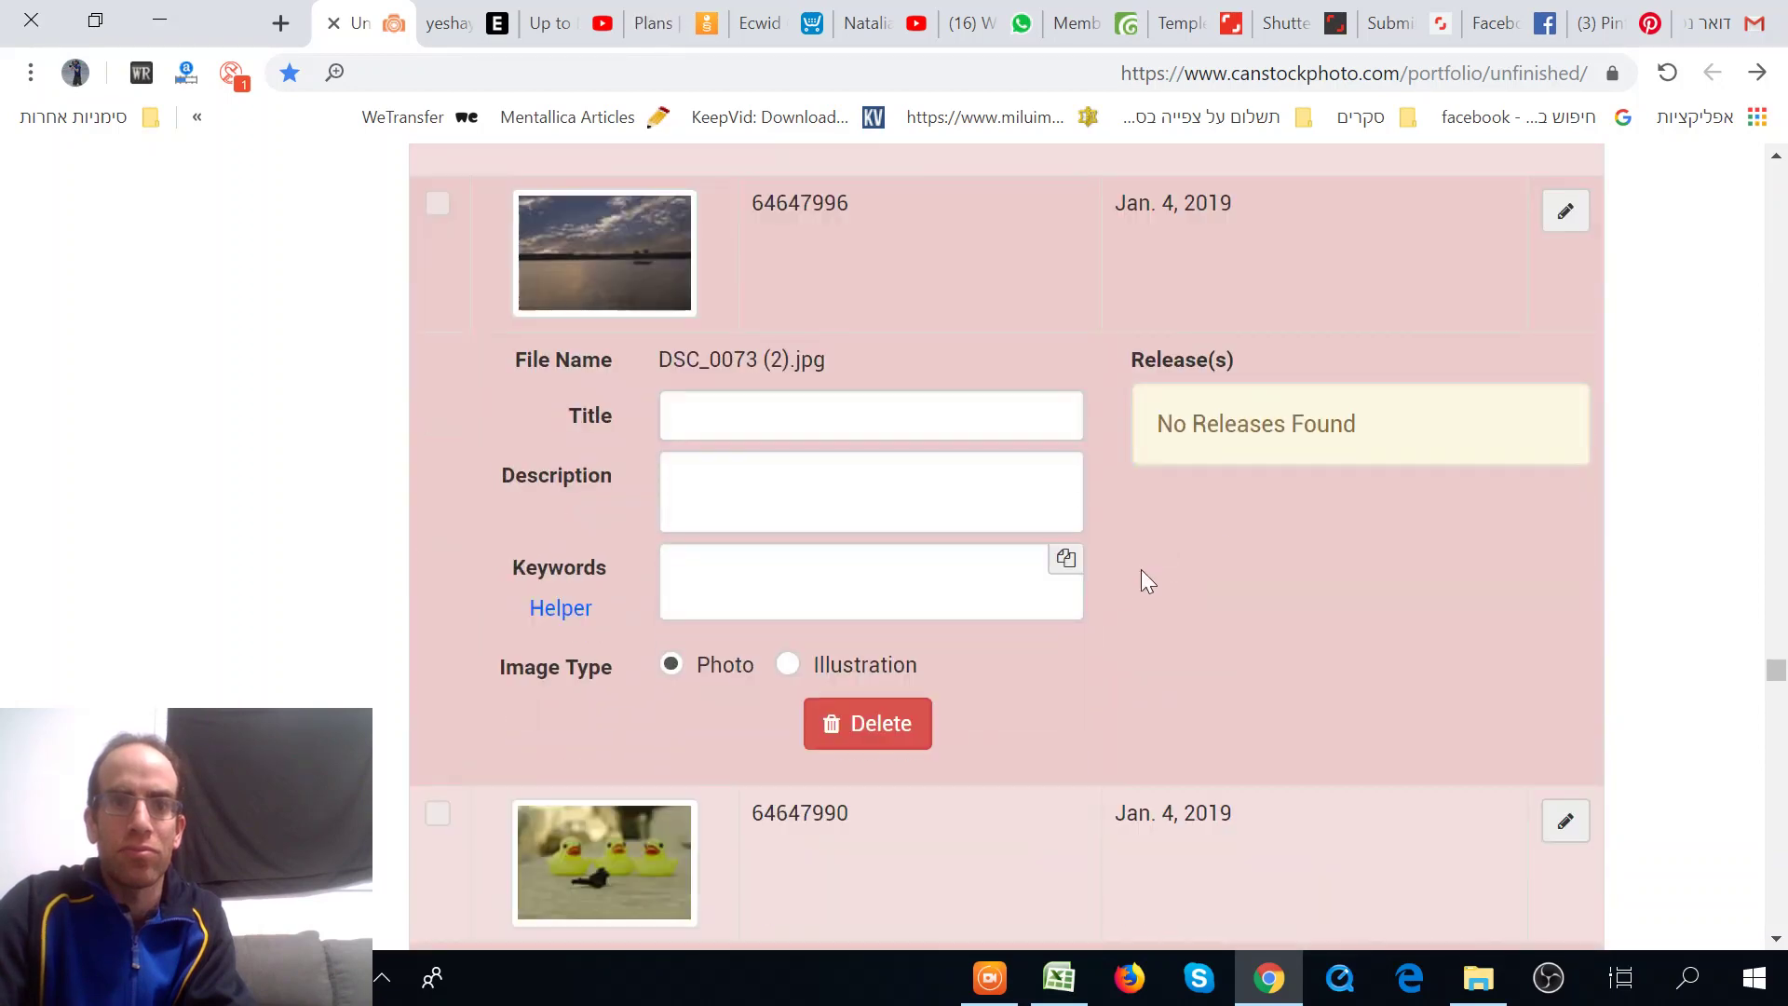
Step: Return to DSC_4763 and select the phrase 'Amazing Landscapes of South Africa' in its Description
scroll(1035, 565, "down", 6)
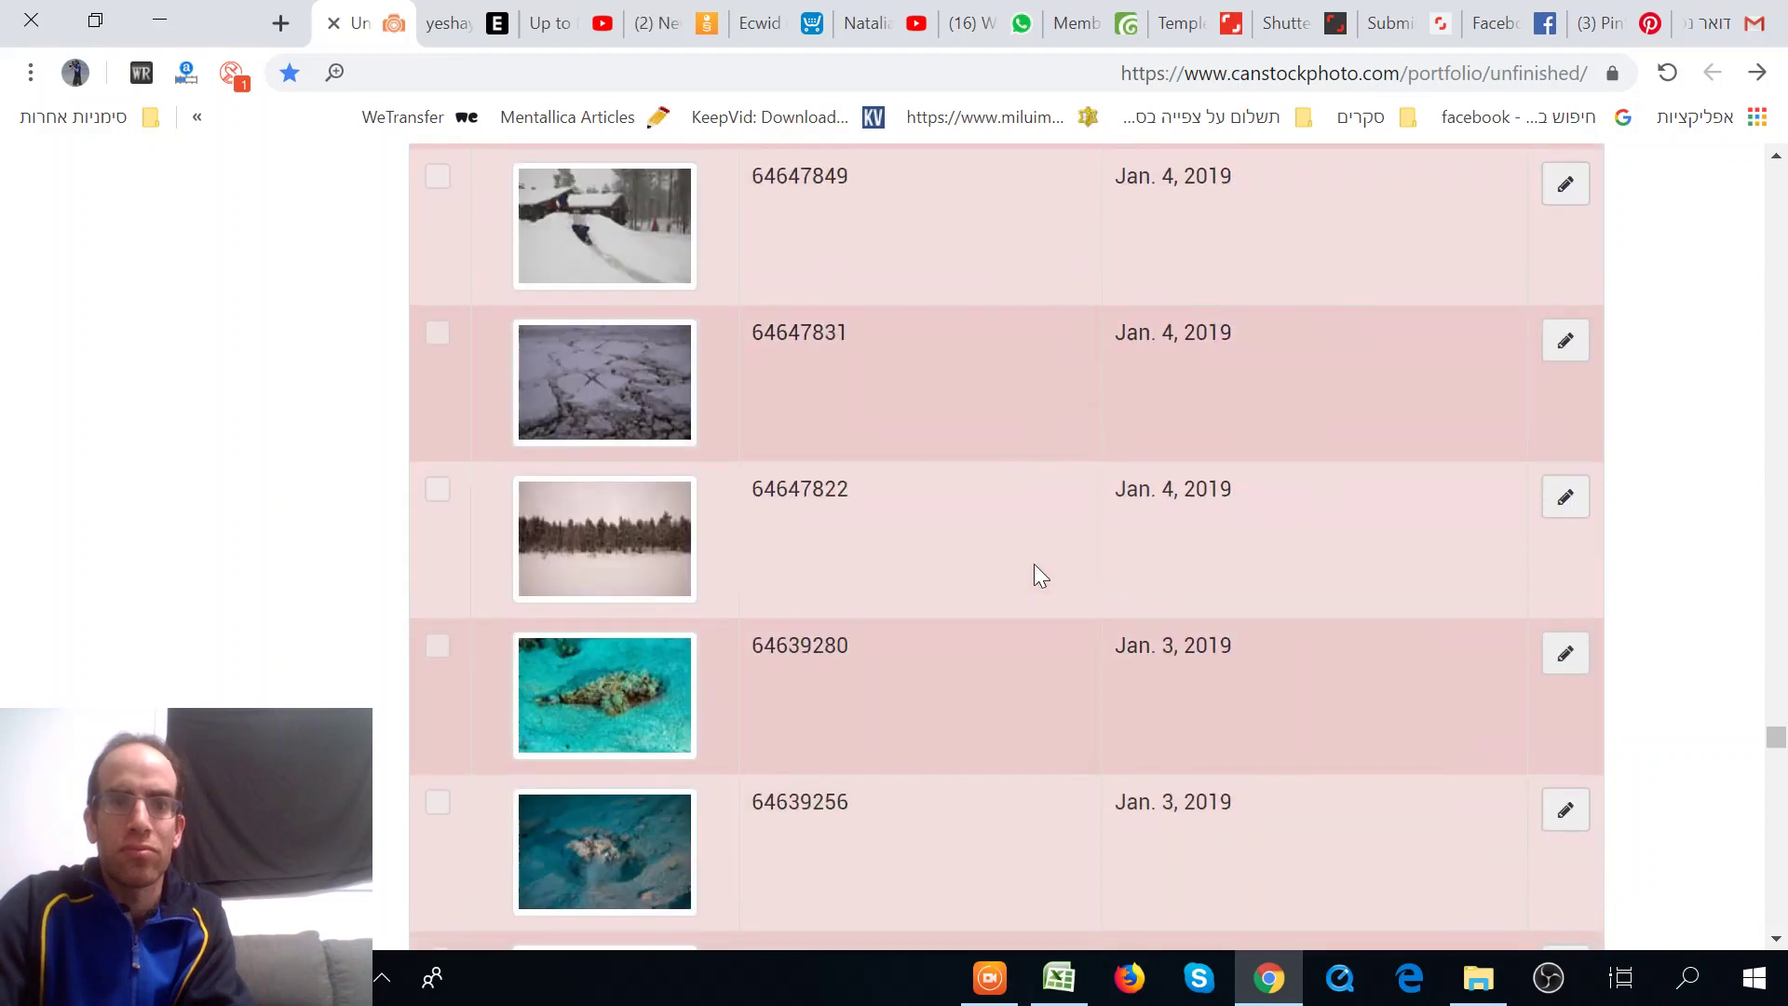
scroll(1035, 565, "down", 11)
scroll(1034, 562, "down", 8)
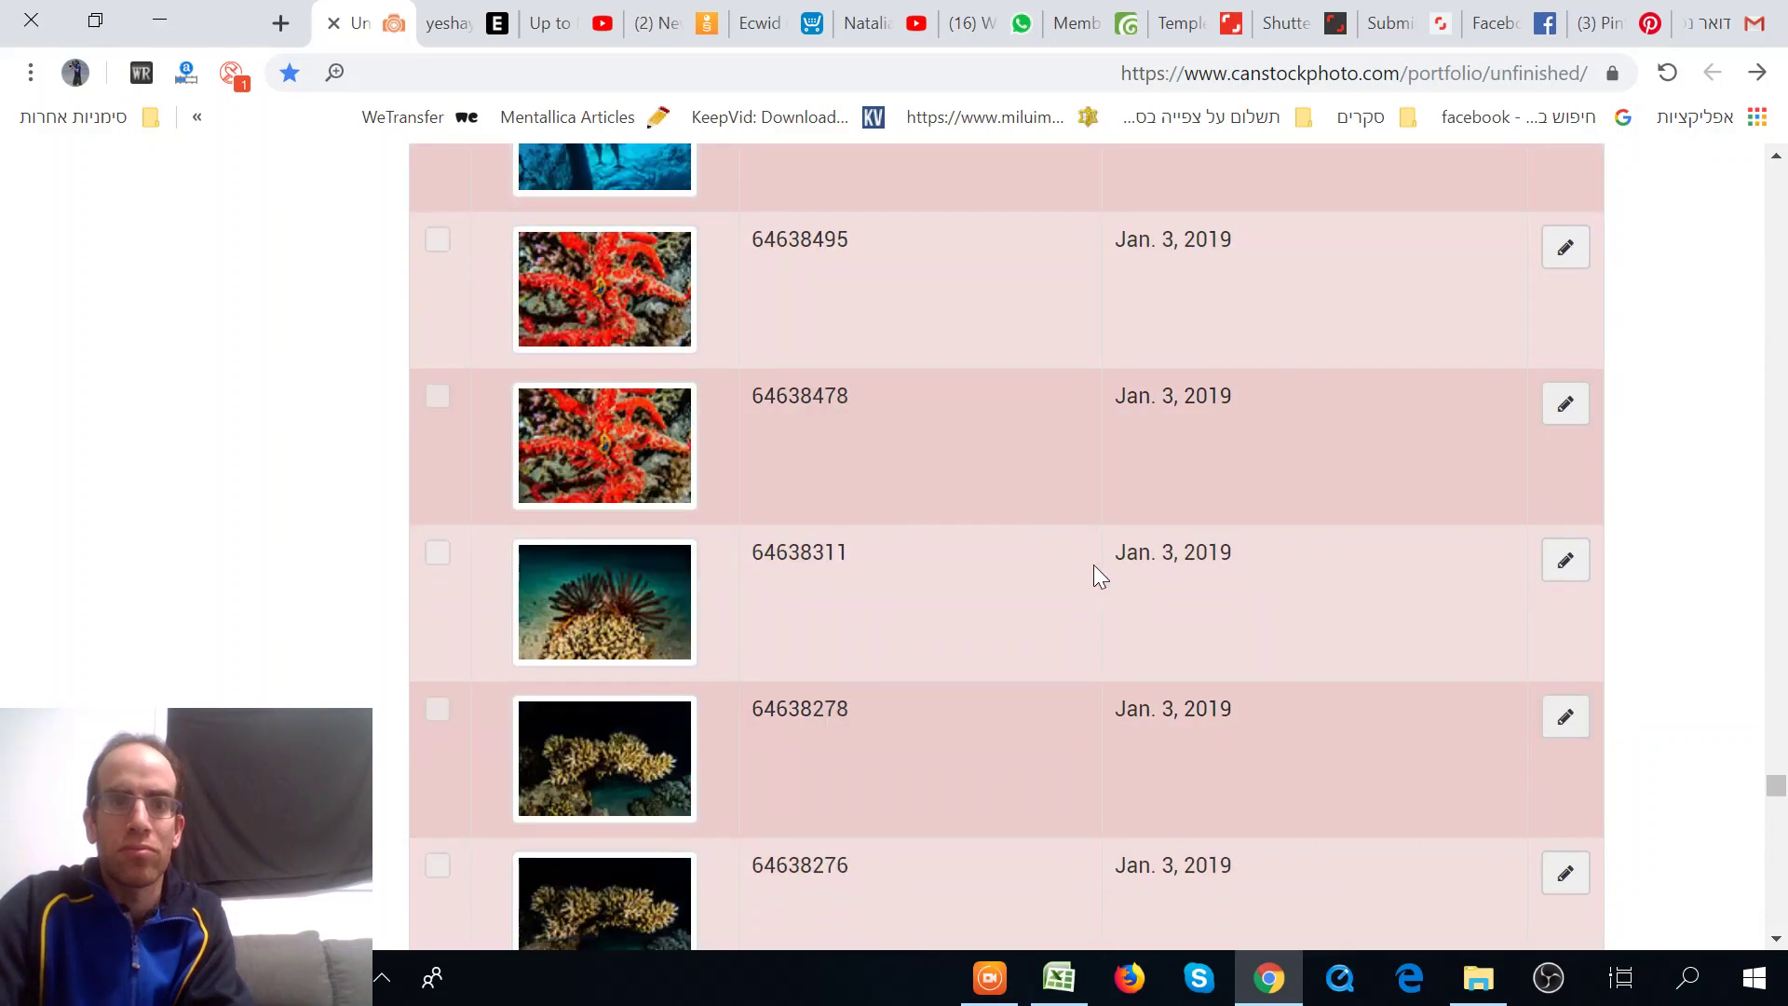
left_click_drag(1779, 785, 1777, 674)
left_click_drag(1755, 480, 1751, 392)
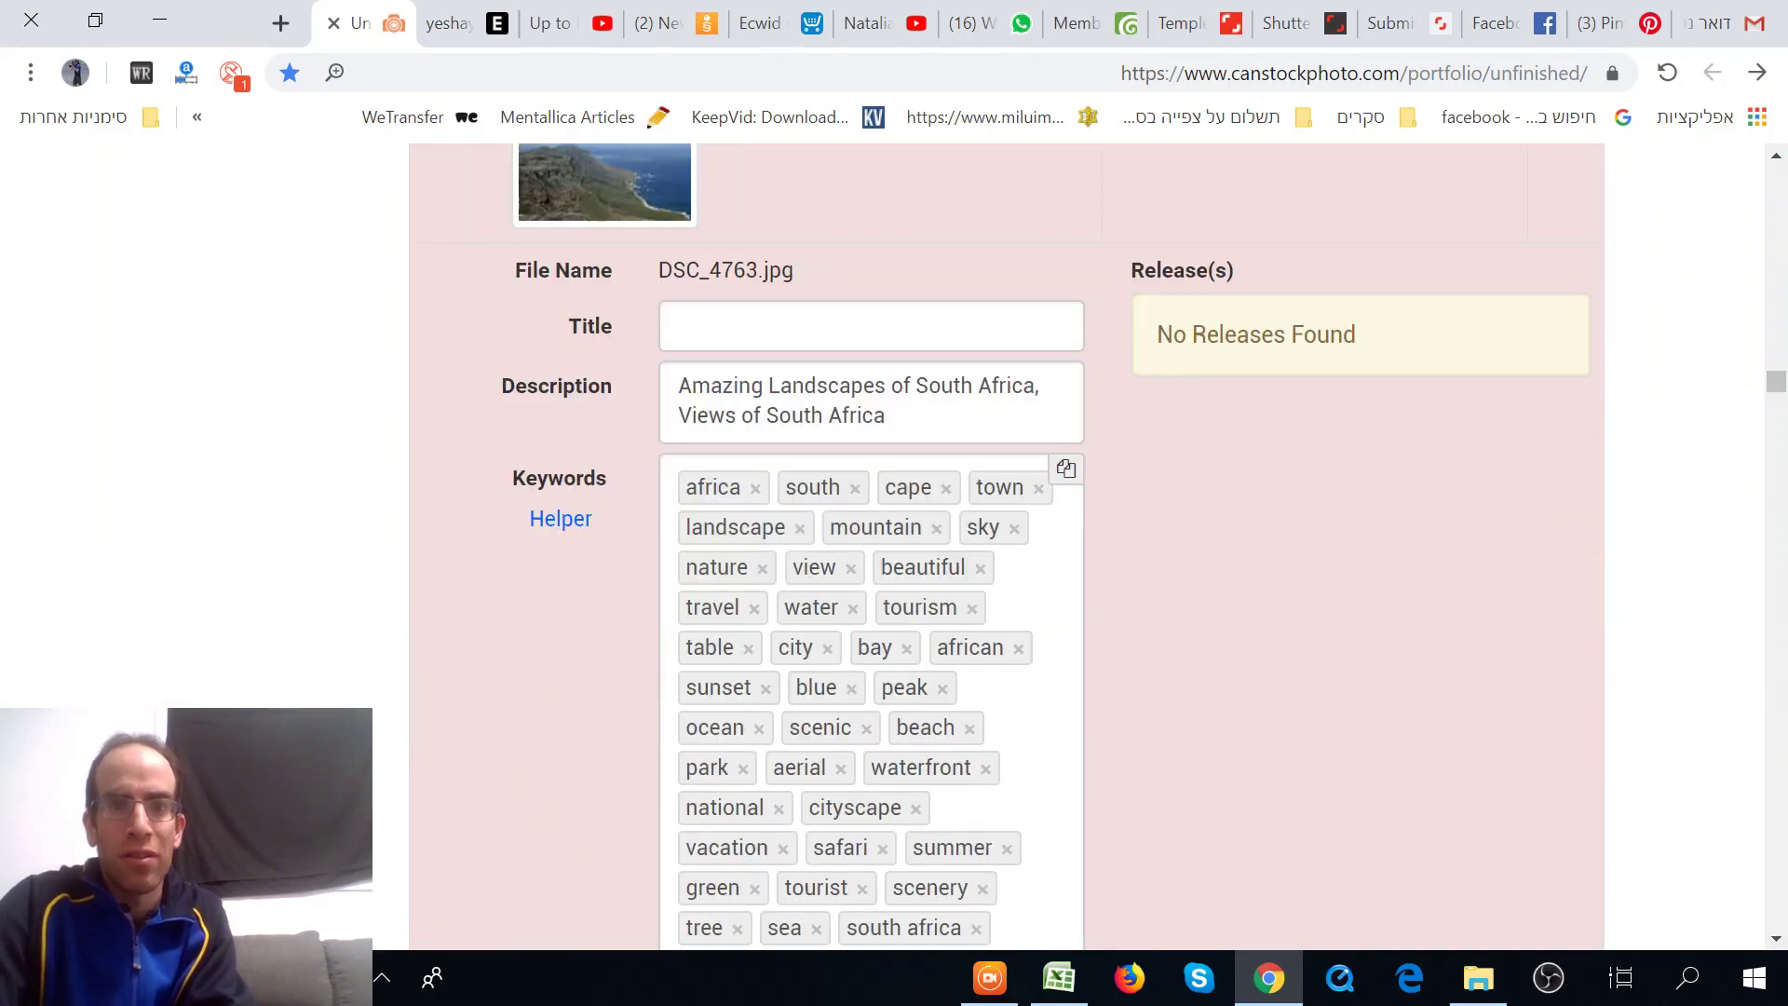
left_click_drag(1035, 386, 677, 386)
key("ctrl+c")
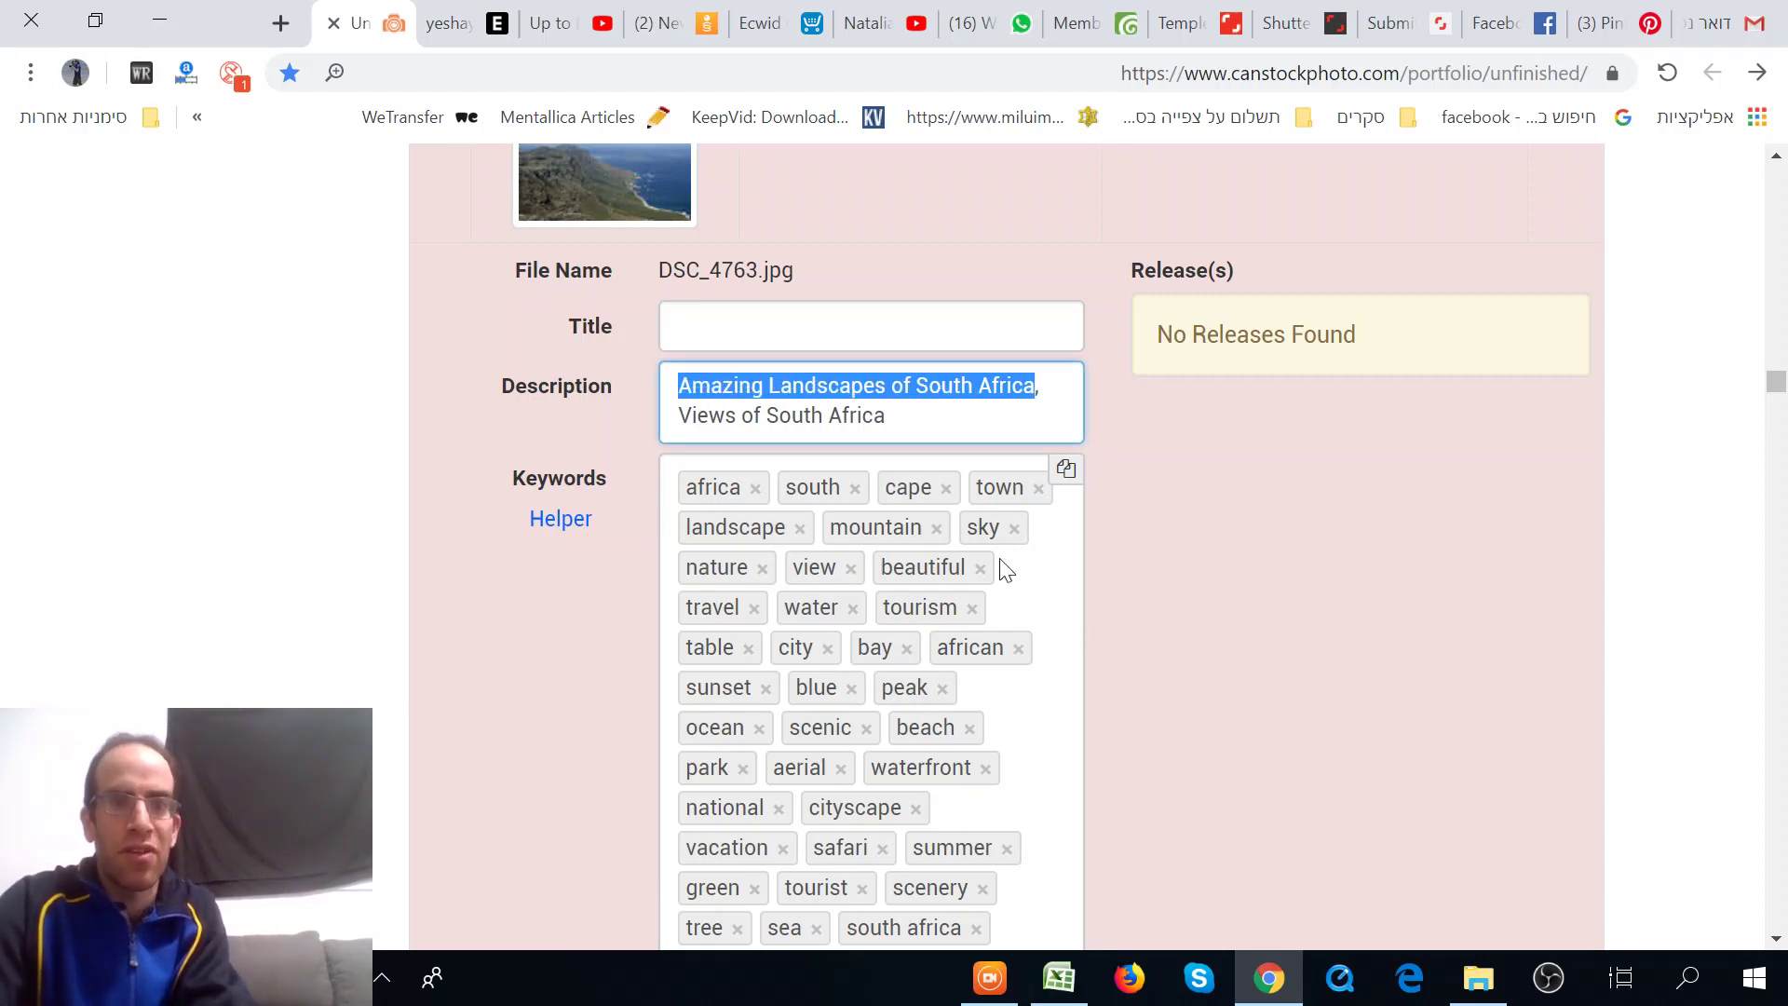
Step: Title DSC_4597, DSC_4595 and DSC_4512 'Amazing Landscapes of South Africa'
scroll(1130, 559, "down", 13)
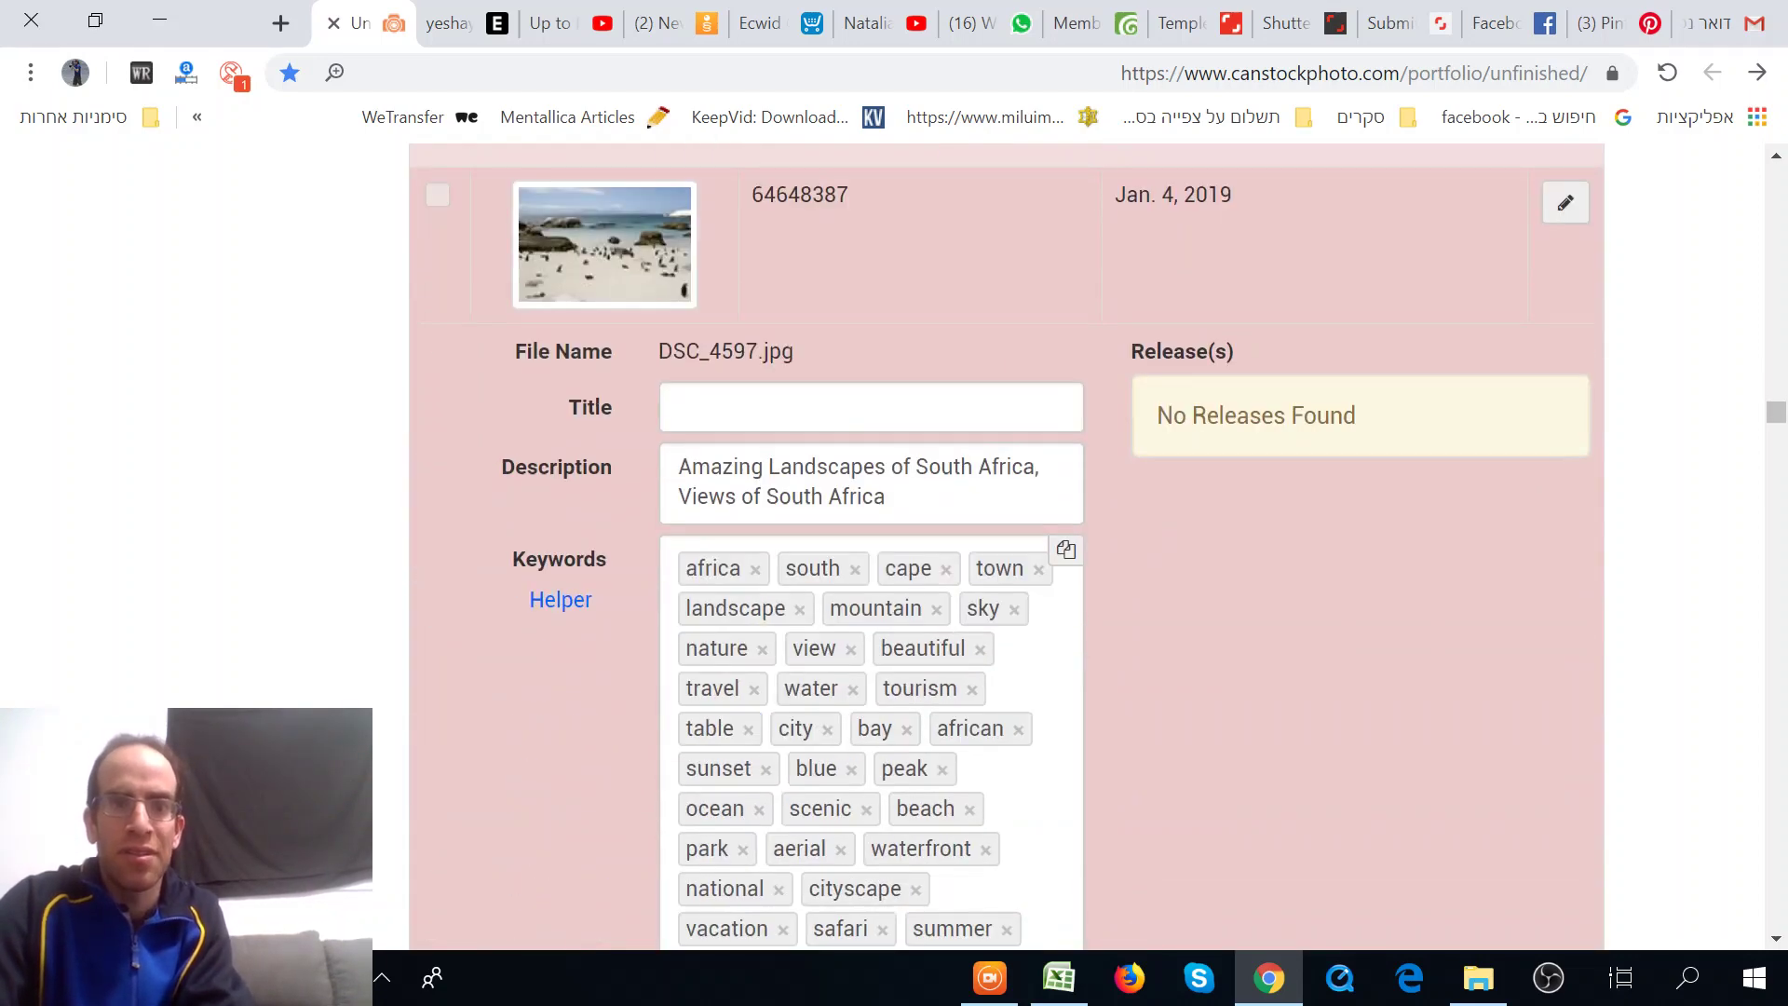
left_click(968, 410)
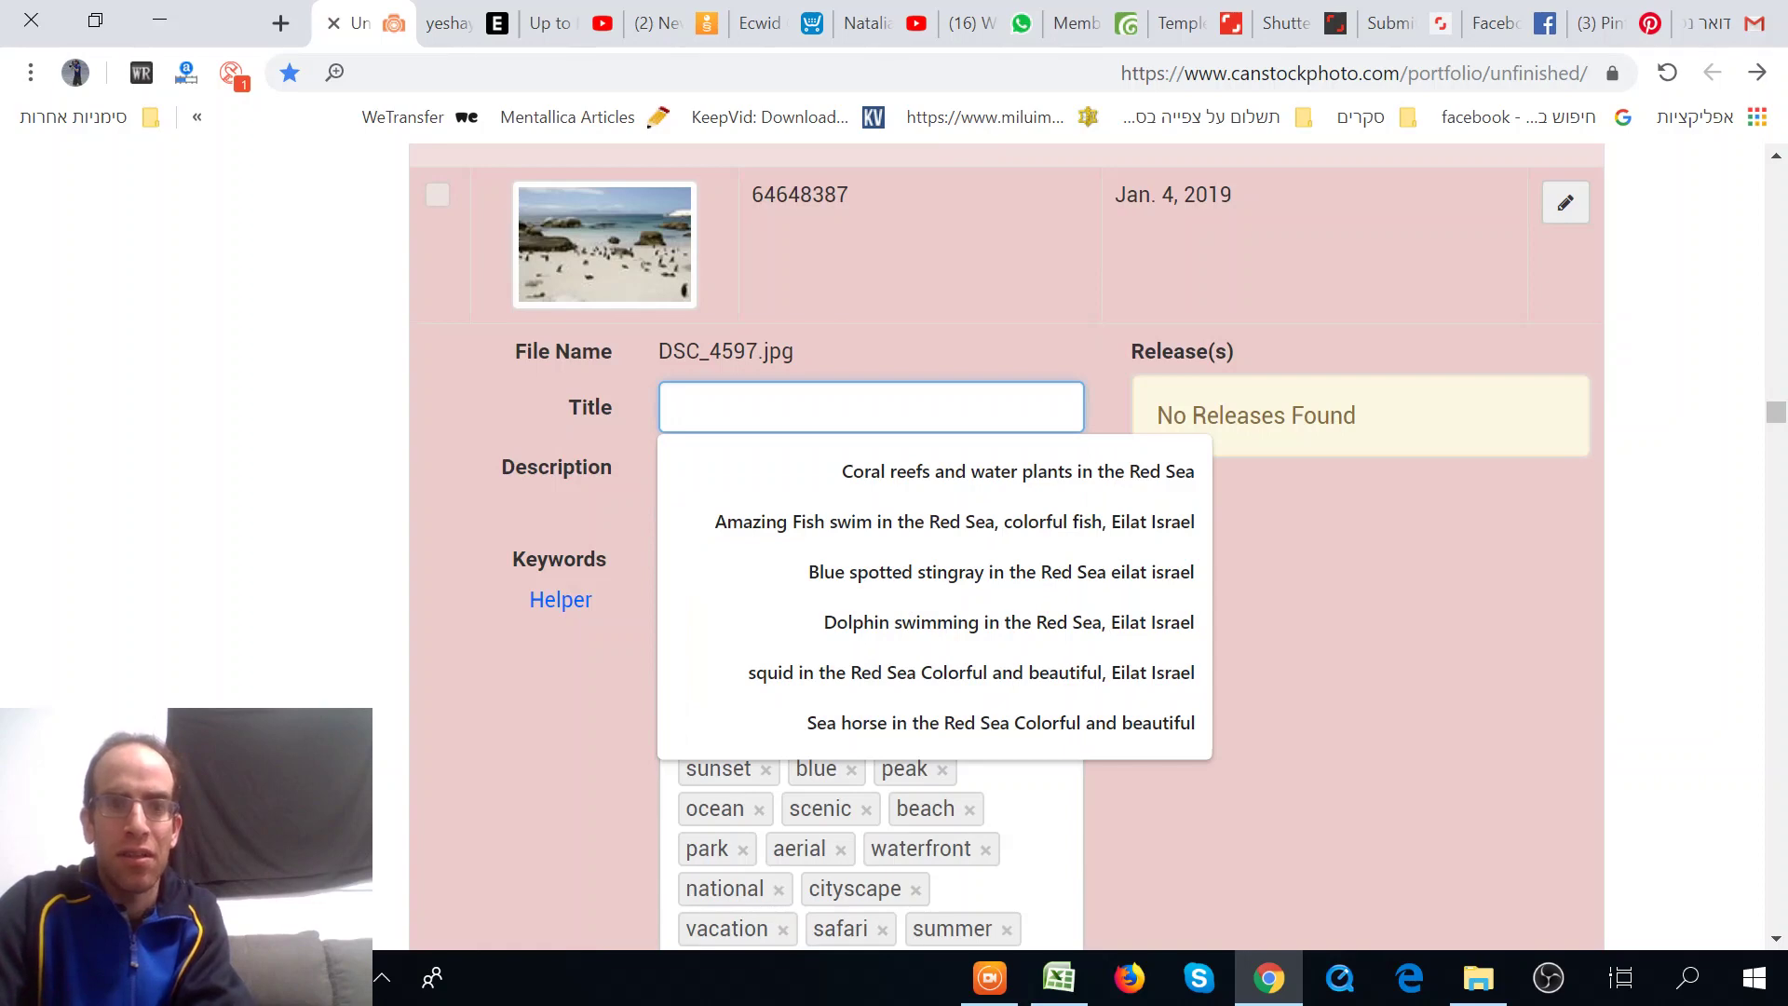
key("ctrl+v")
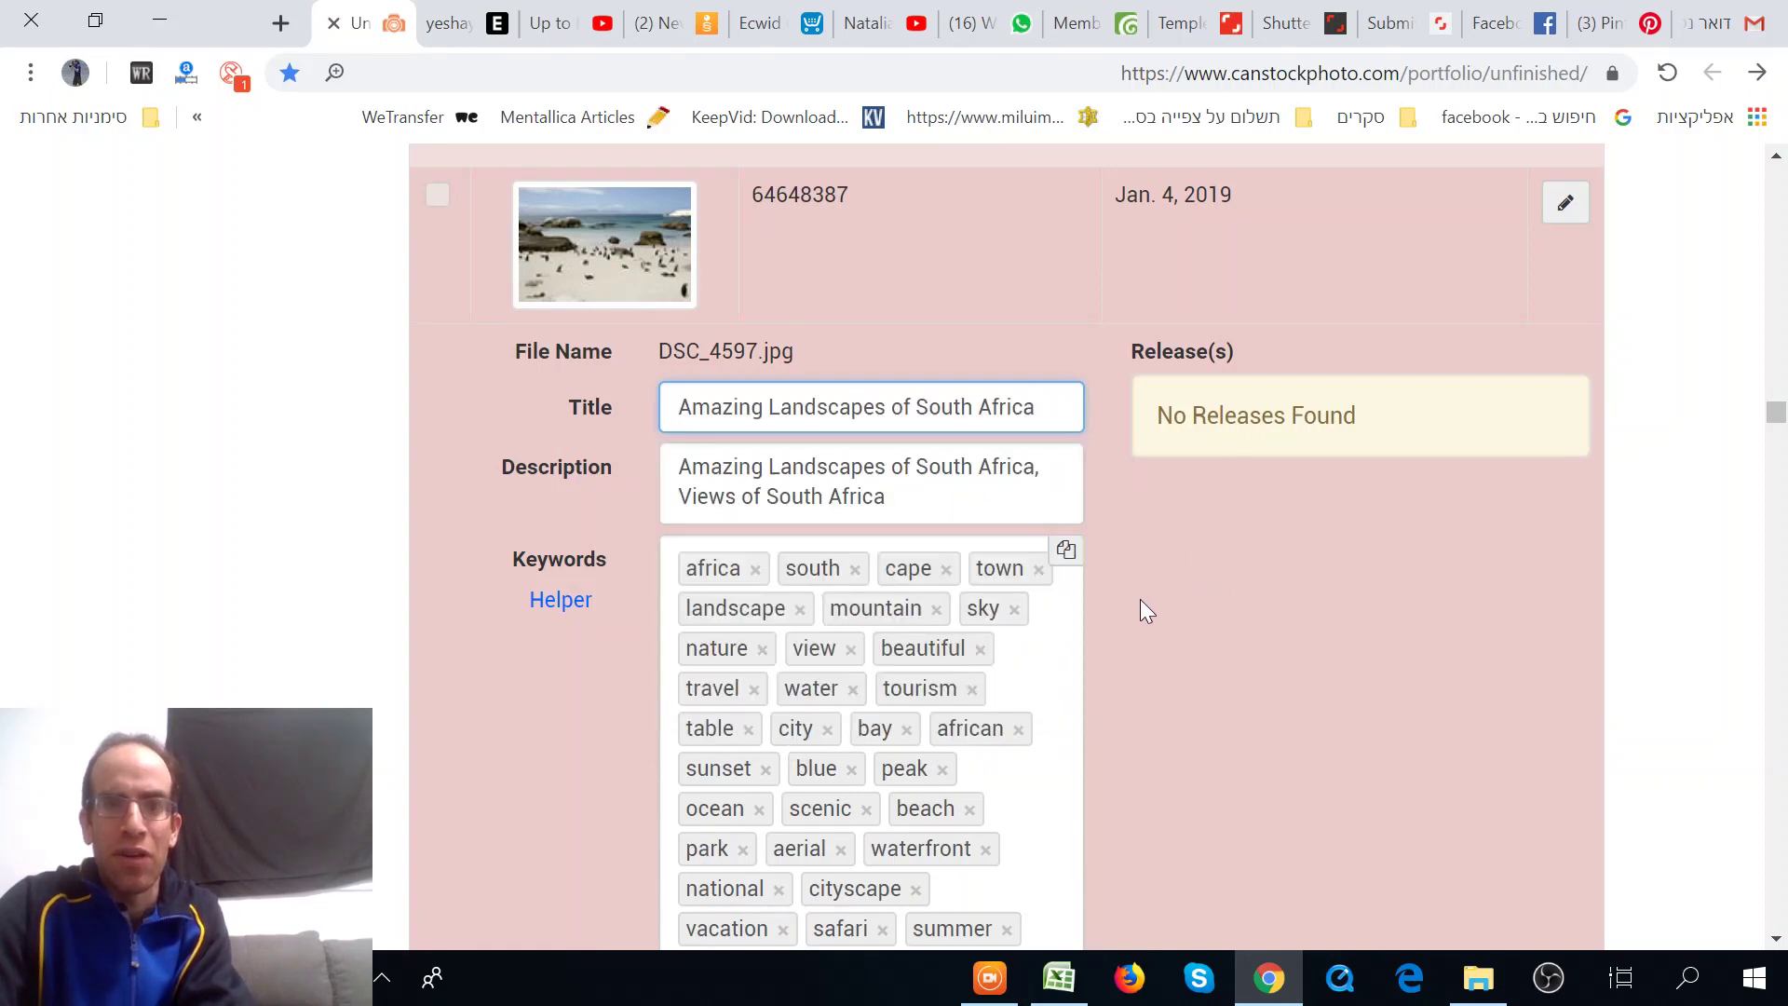
scroll(1119, 612, "down", 14)
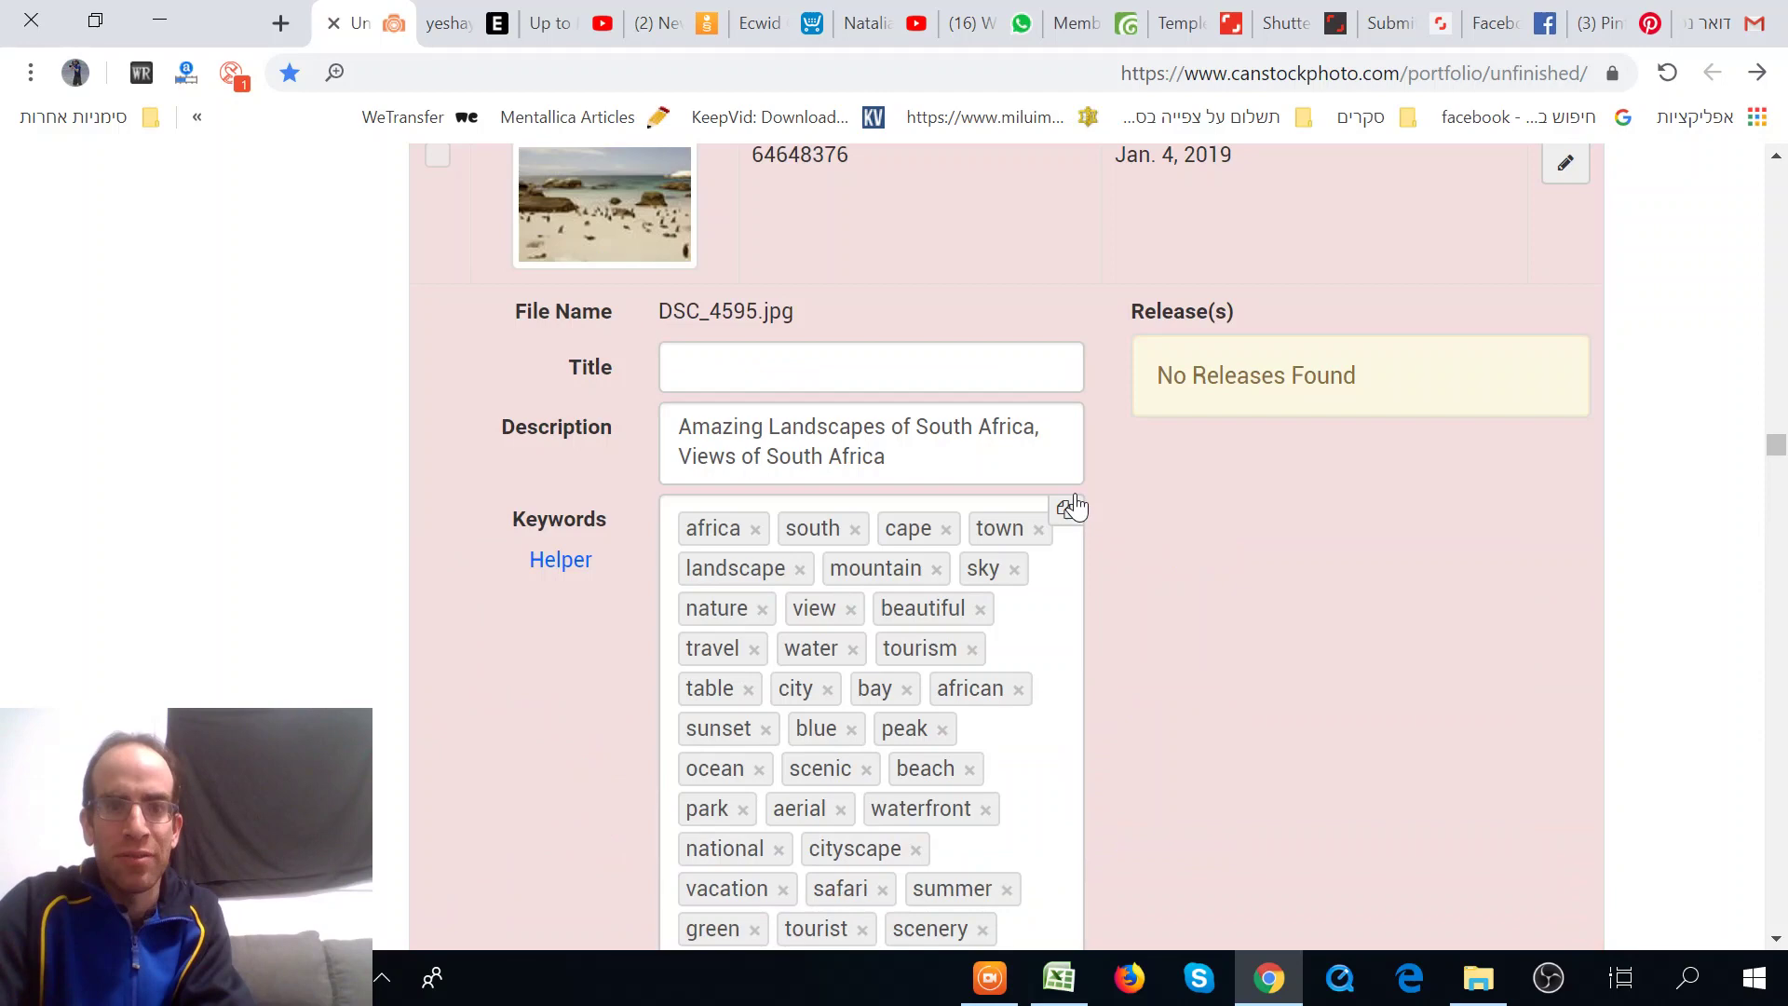
left_click(871, 348)
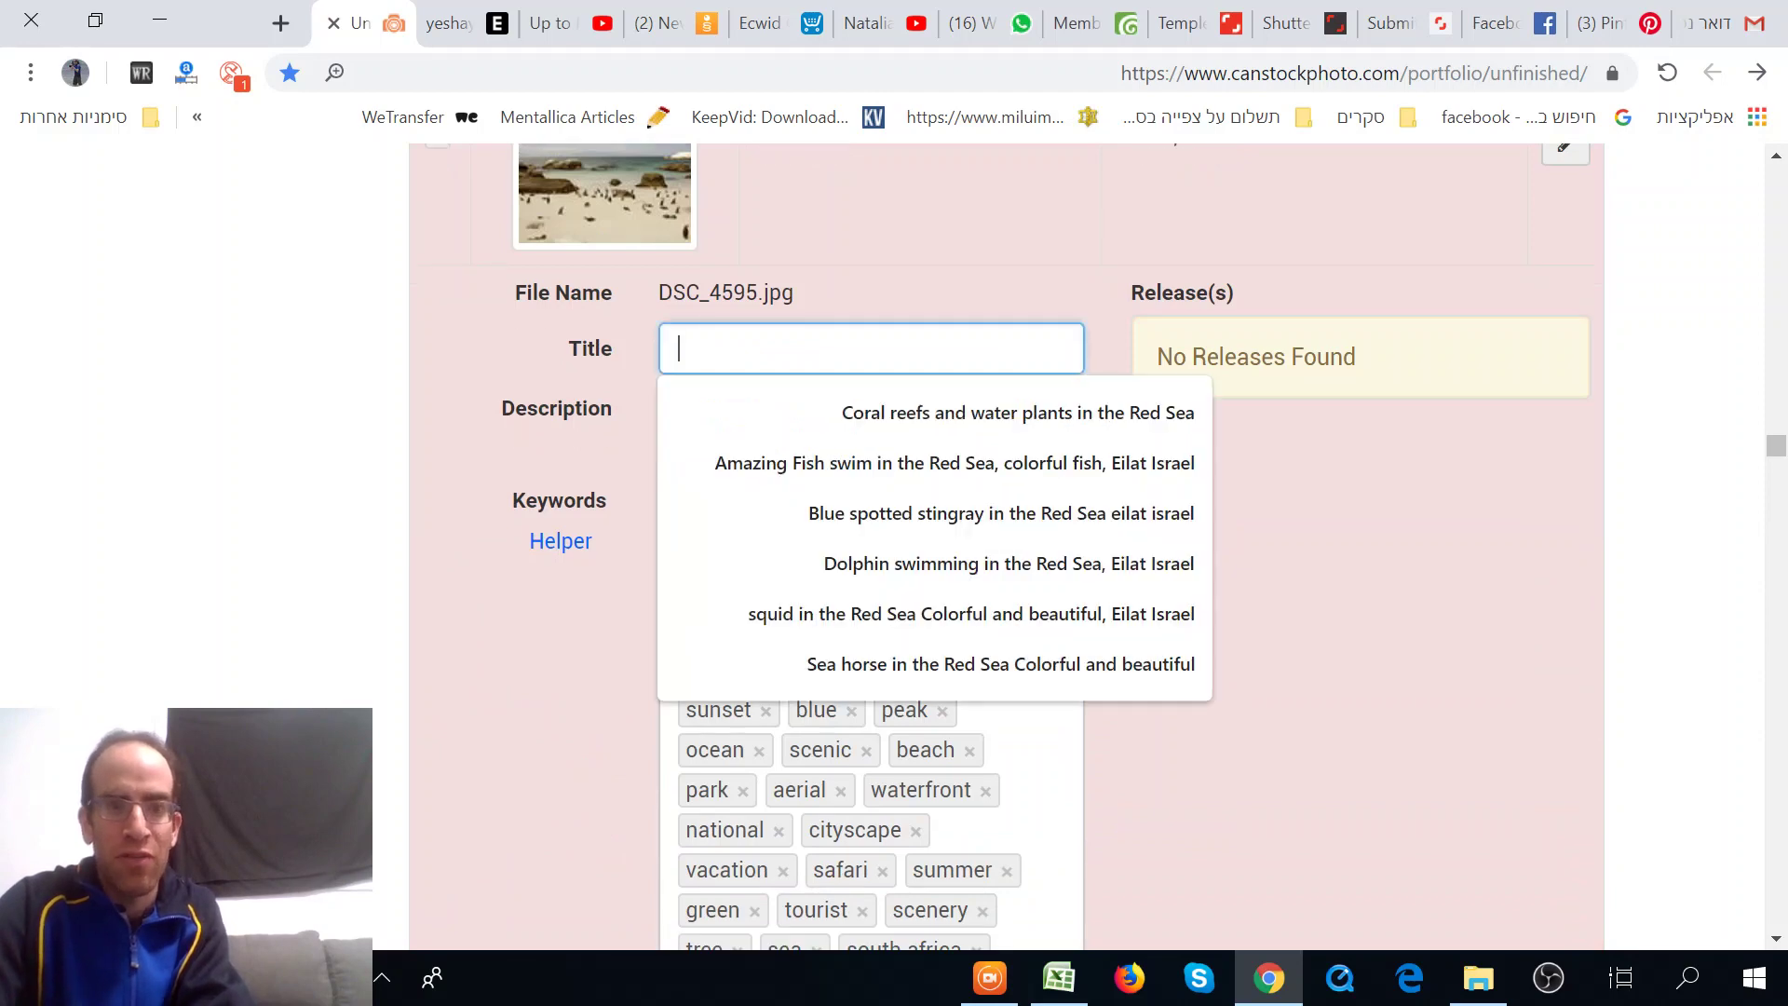
type("Amazing Landscapes of South Africa")
scroll(1181, 517, "down", 10)
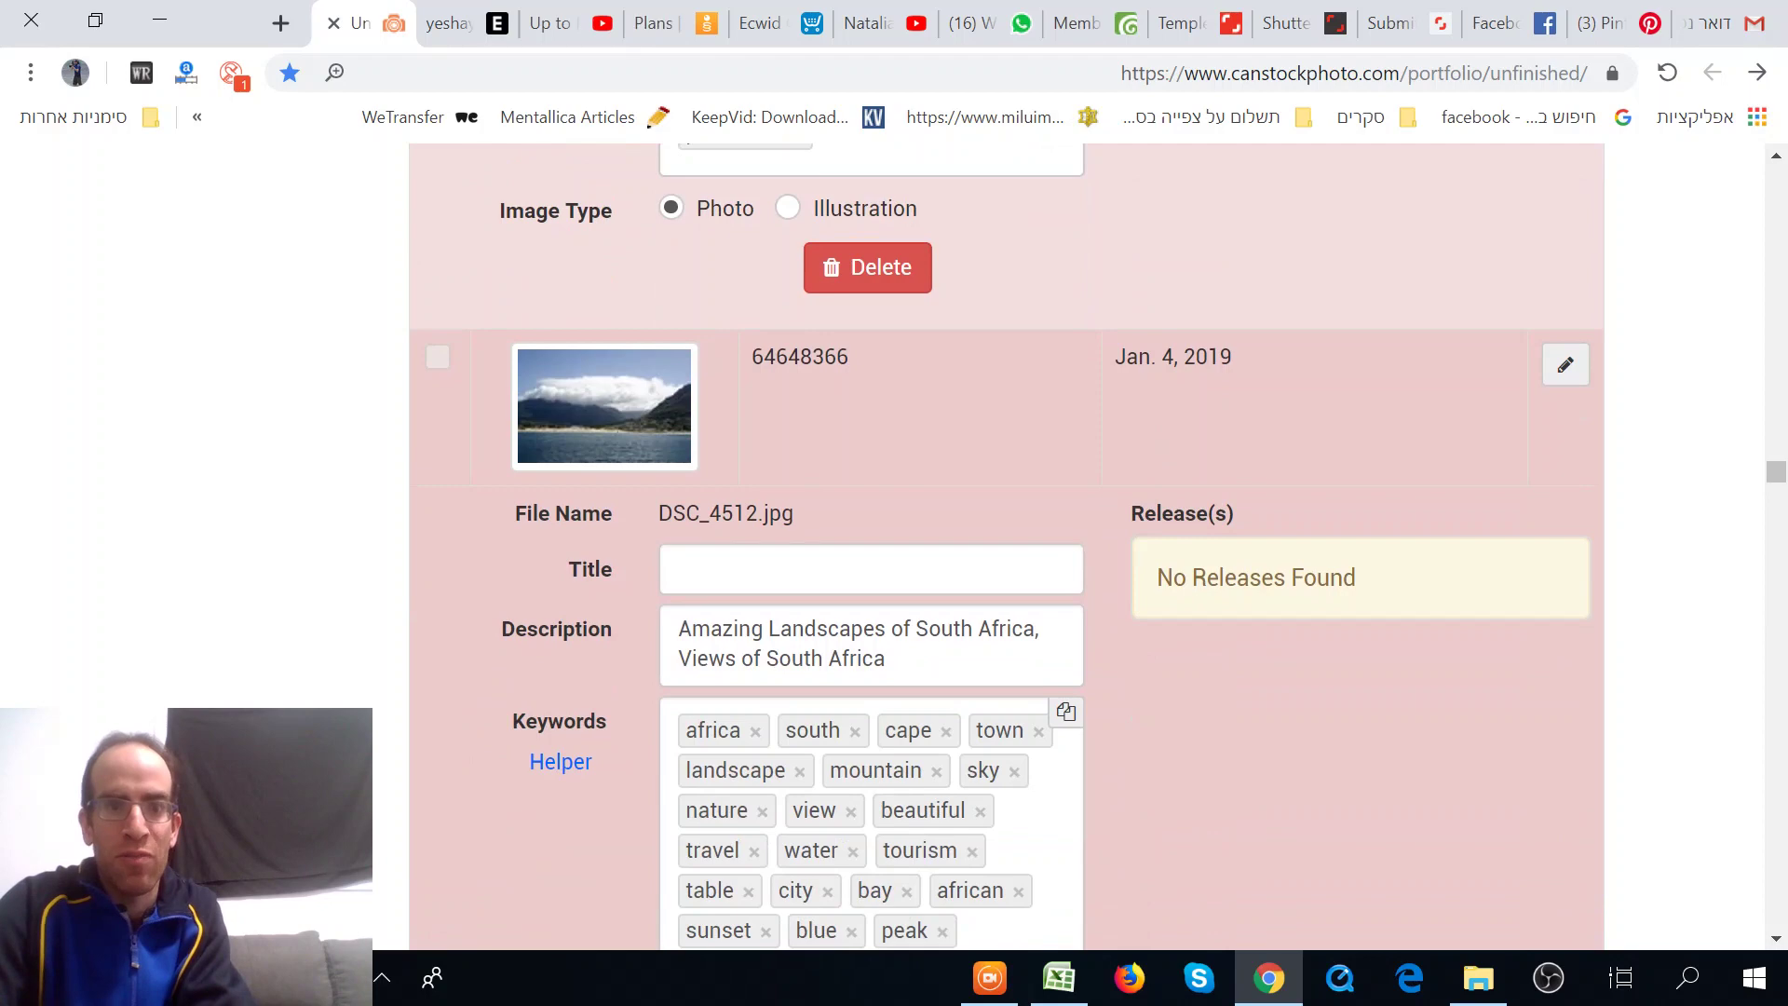
left_click(871, 570)
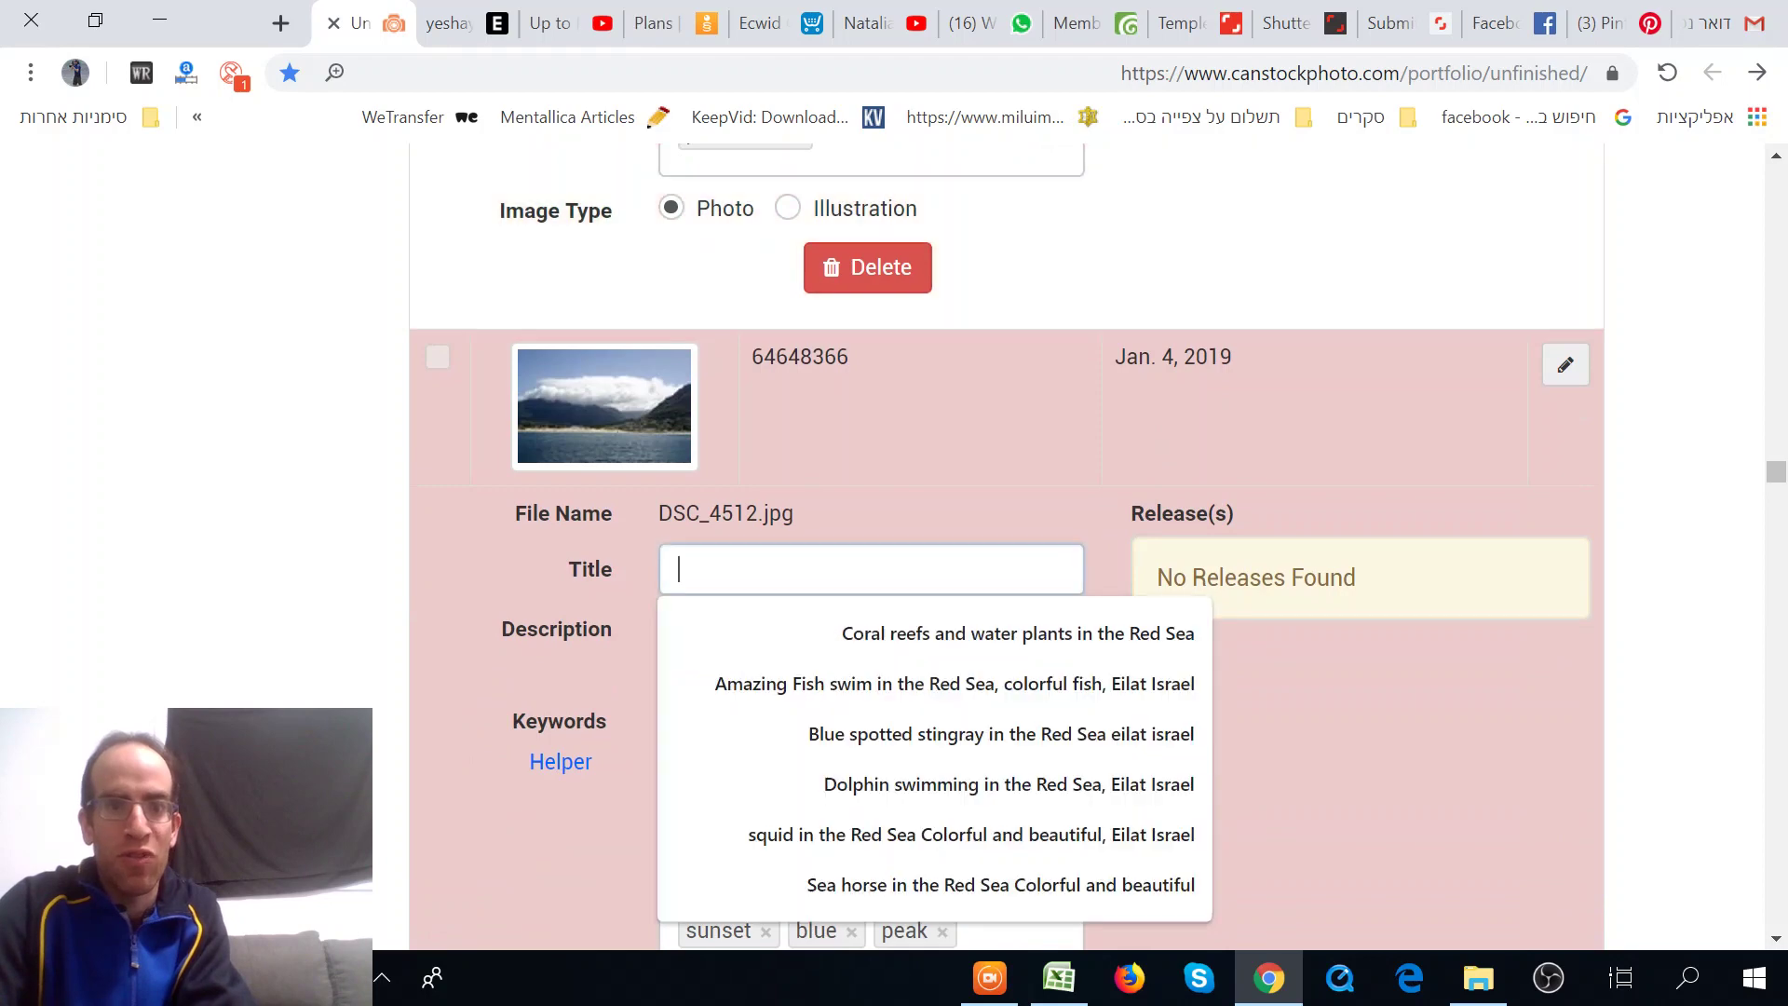
type("Amazing Landscapes of South Africa")
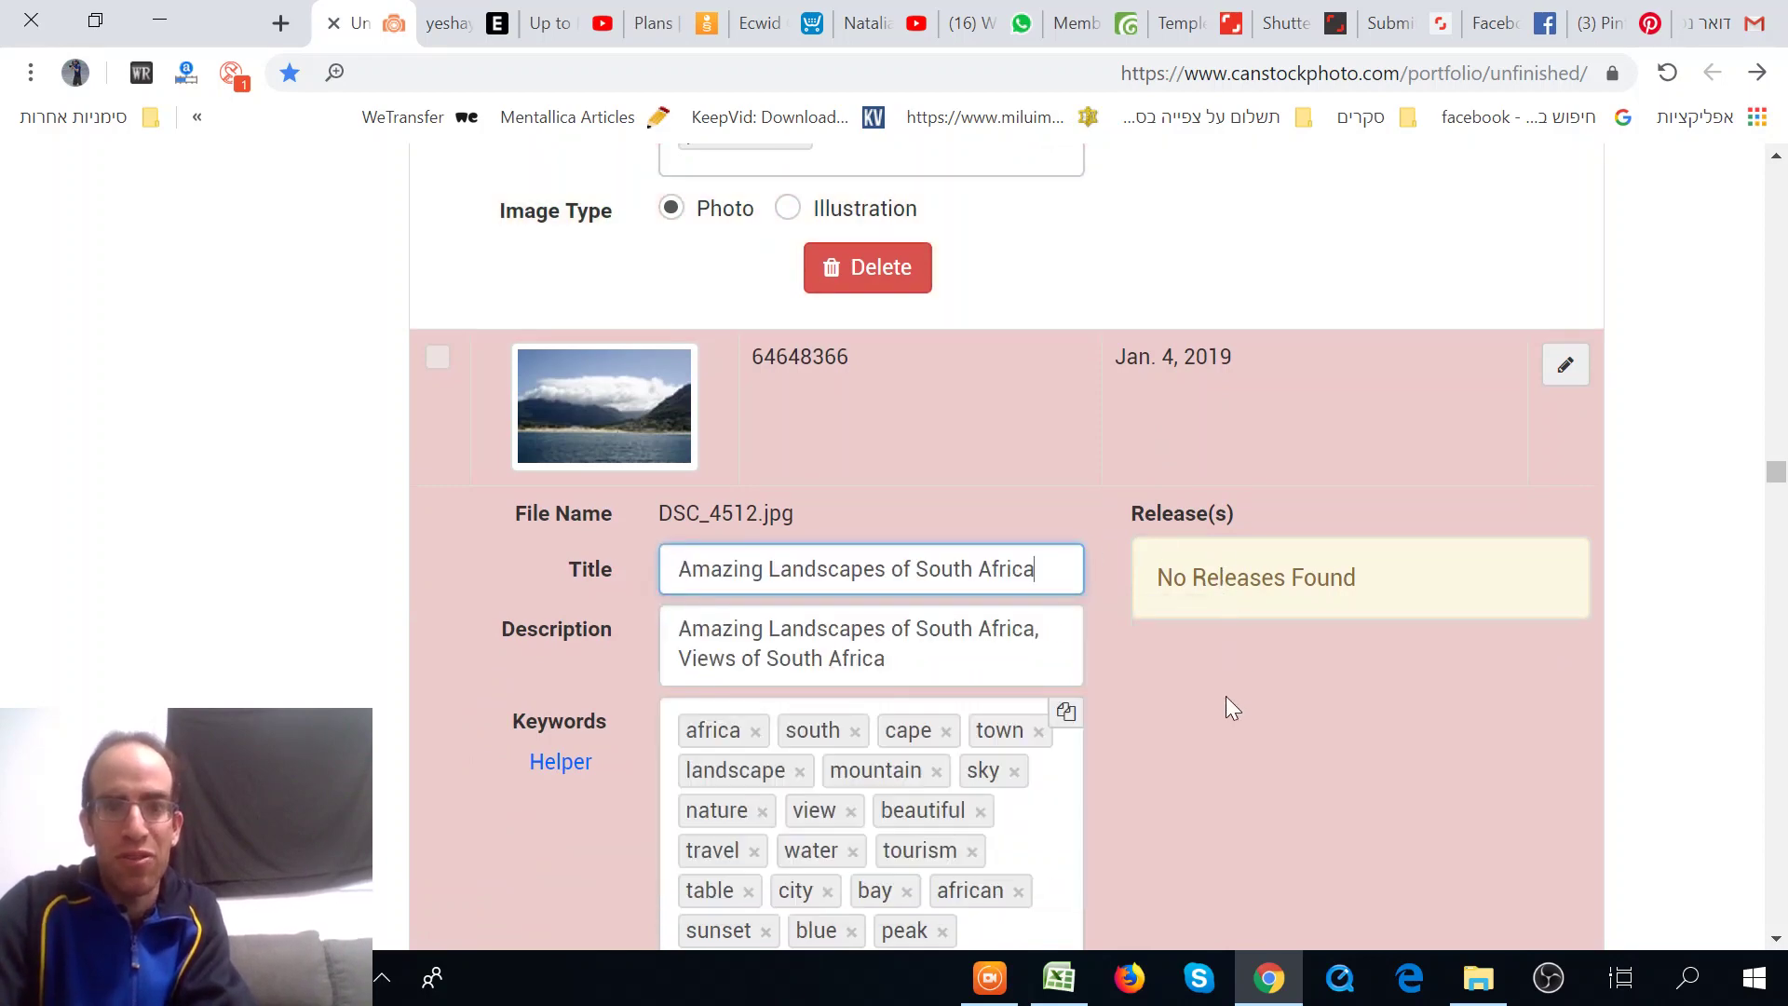
Step: Give DSC_4494, DSC_4109 and DSC_4084 the same 'Amazing Landscapes of South Africa' title
scroll(1226, 699, "down", 10)
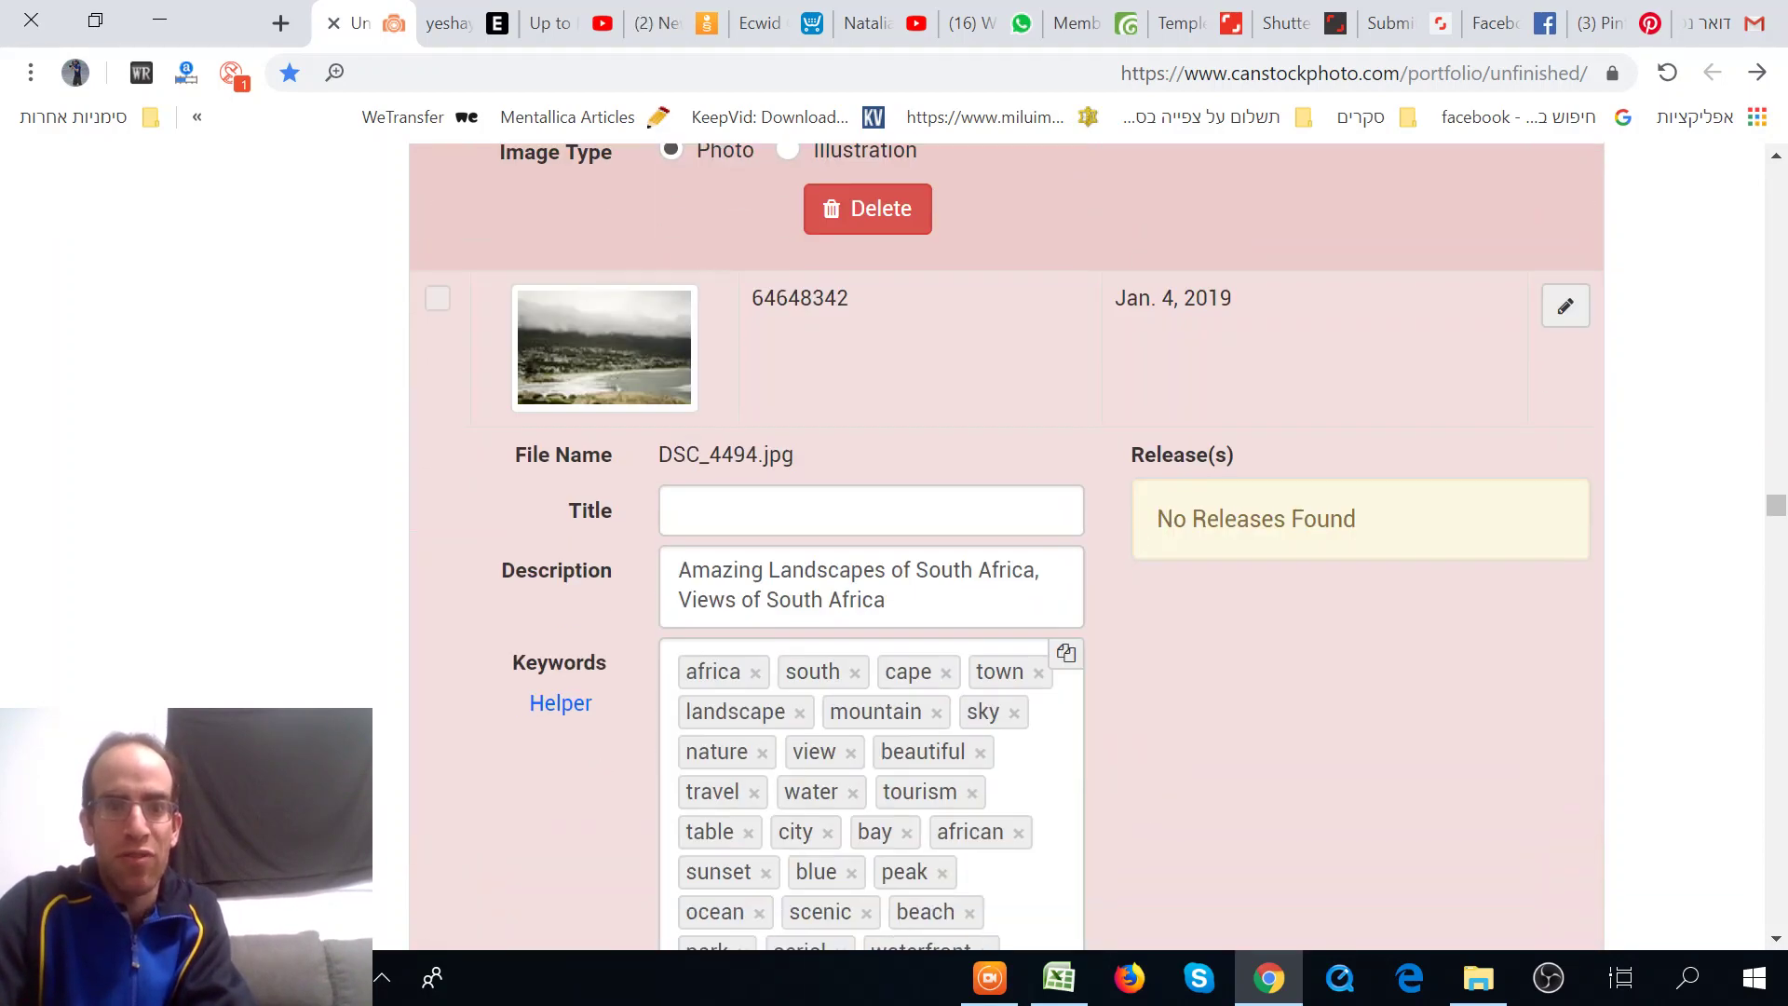
left_click(870, 510)
type("Amazing Landscapes of South Africa")
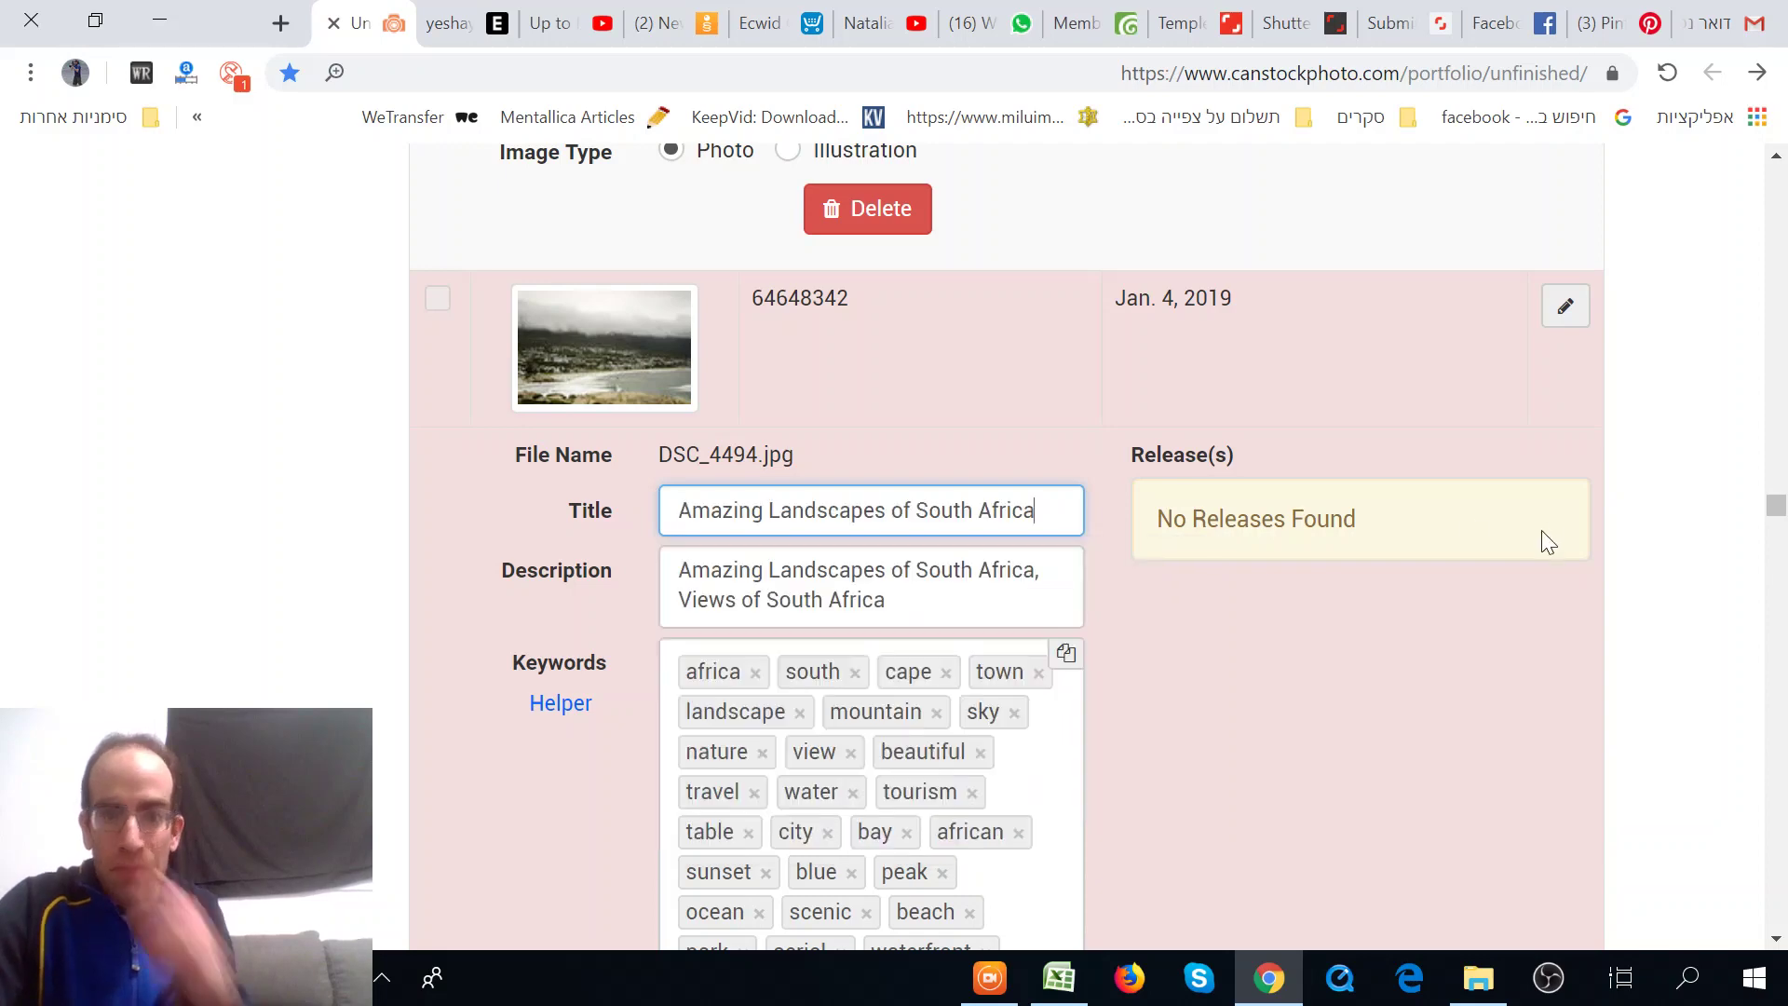
scroll(1472, 578, "down", 6)
scroll(1456, 559, "down", 6)
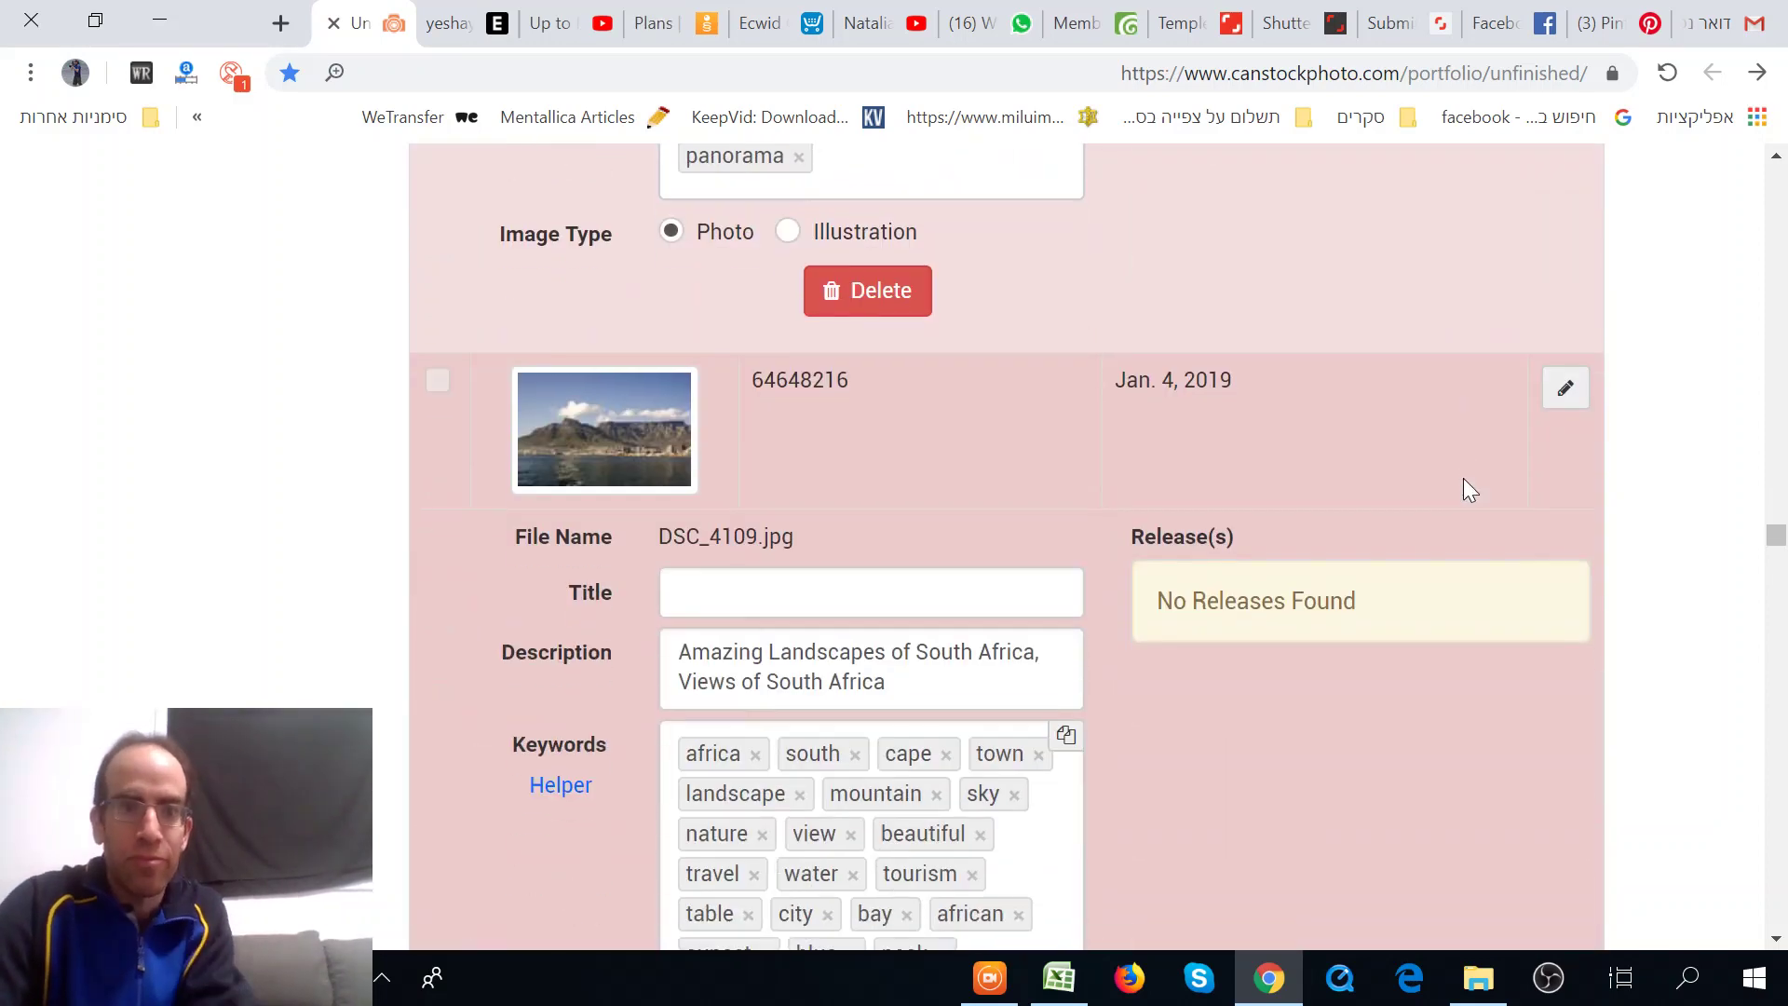
left_click(871, 592)
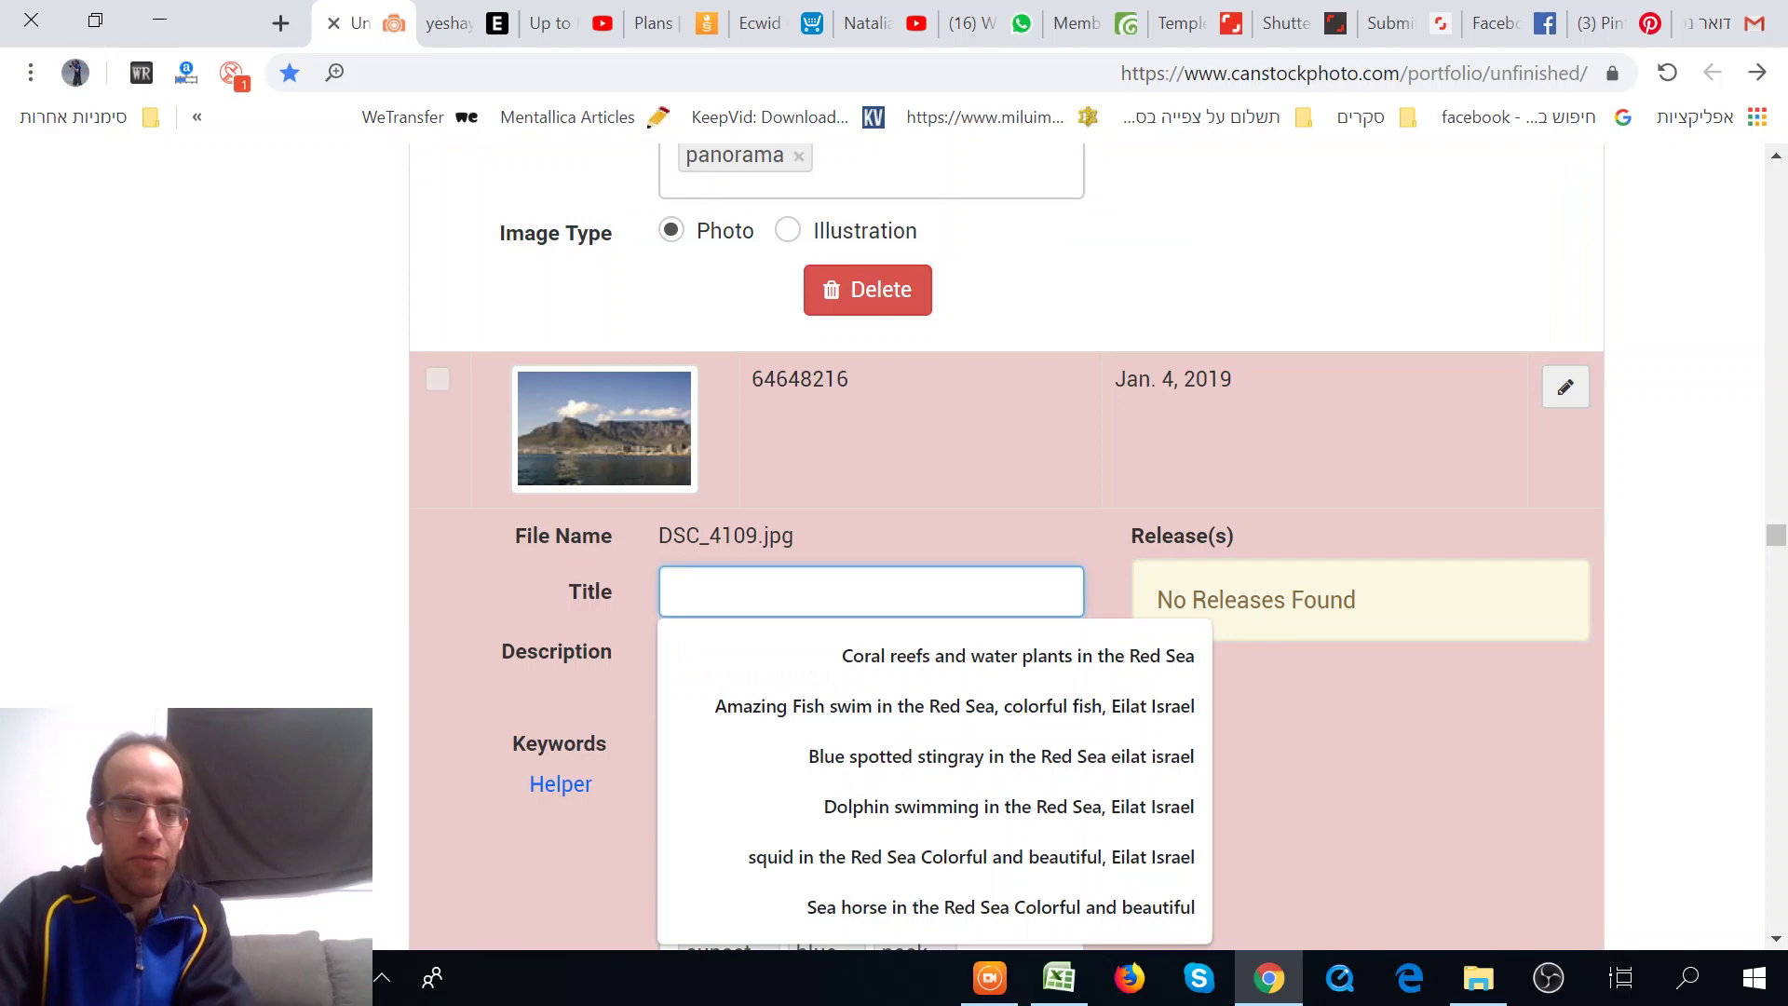
type("Amazing Landscapes of South Africa")
scroll(1101, 400, "down", 14)
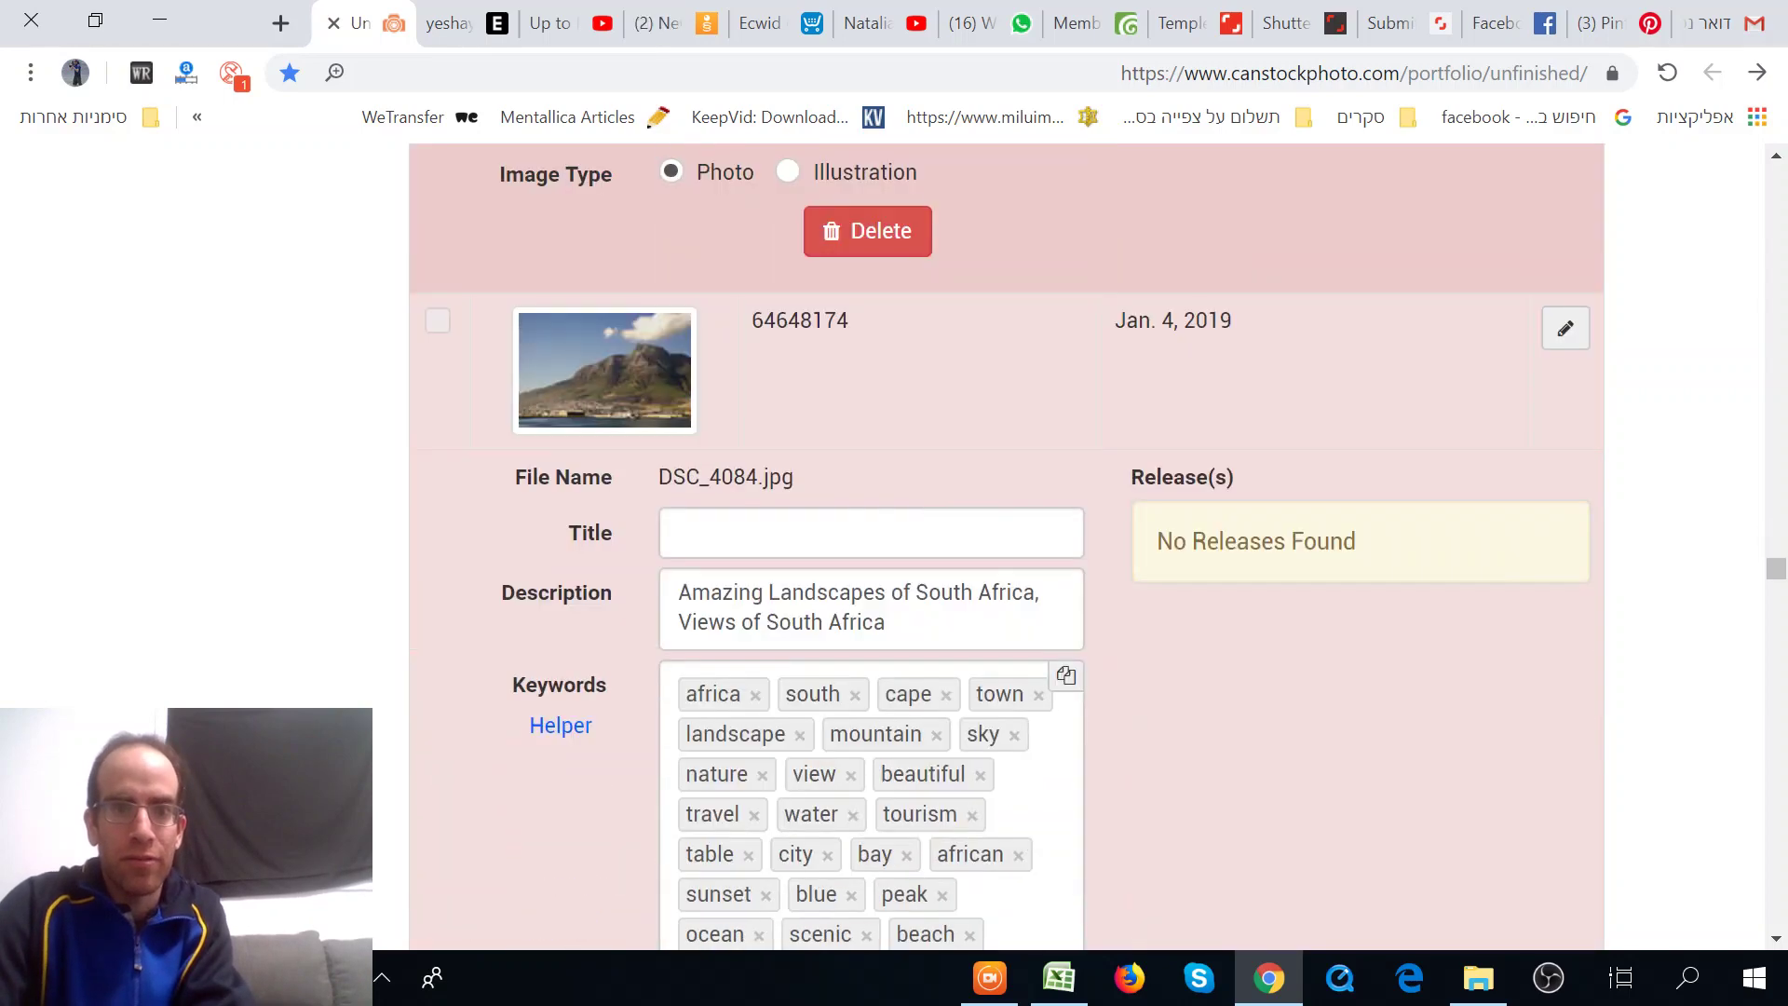
left_click(871, 533)
type("Amazing Landscapes of South Africa")
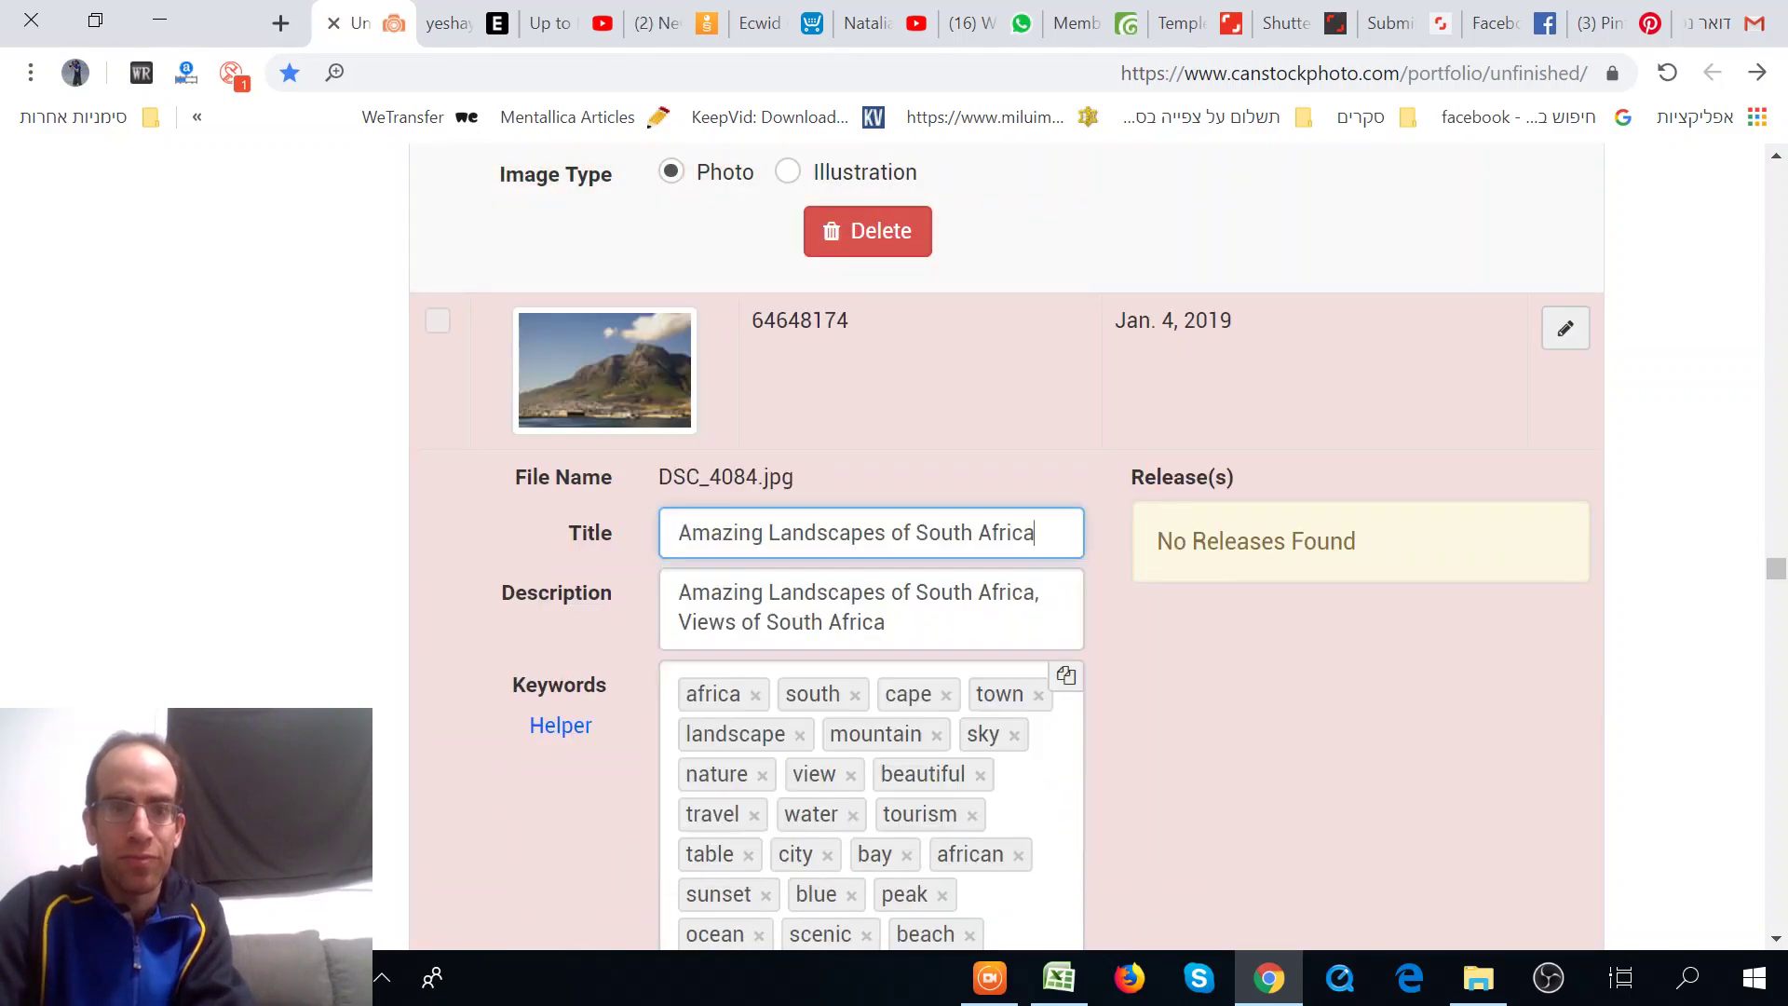
Step: Add the 'Amazing Landscapes of South Africa' title to DSC_0089, DSC_0082 and DSC_0073 (2)
scroll(1137, 606, "down", 6)
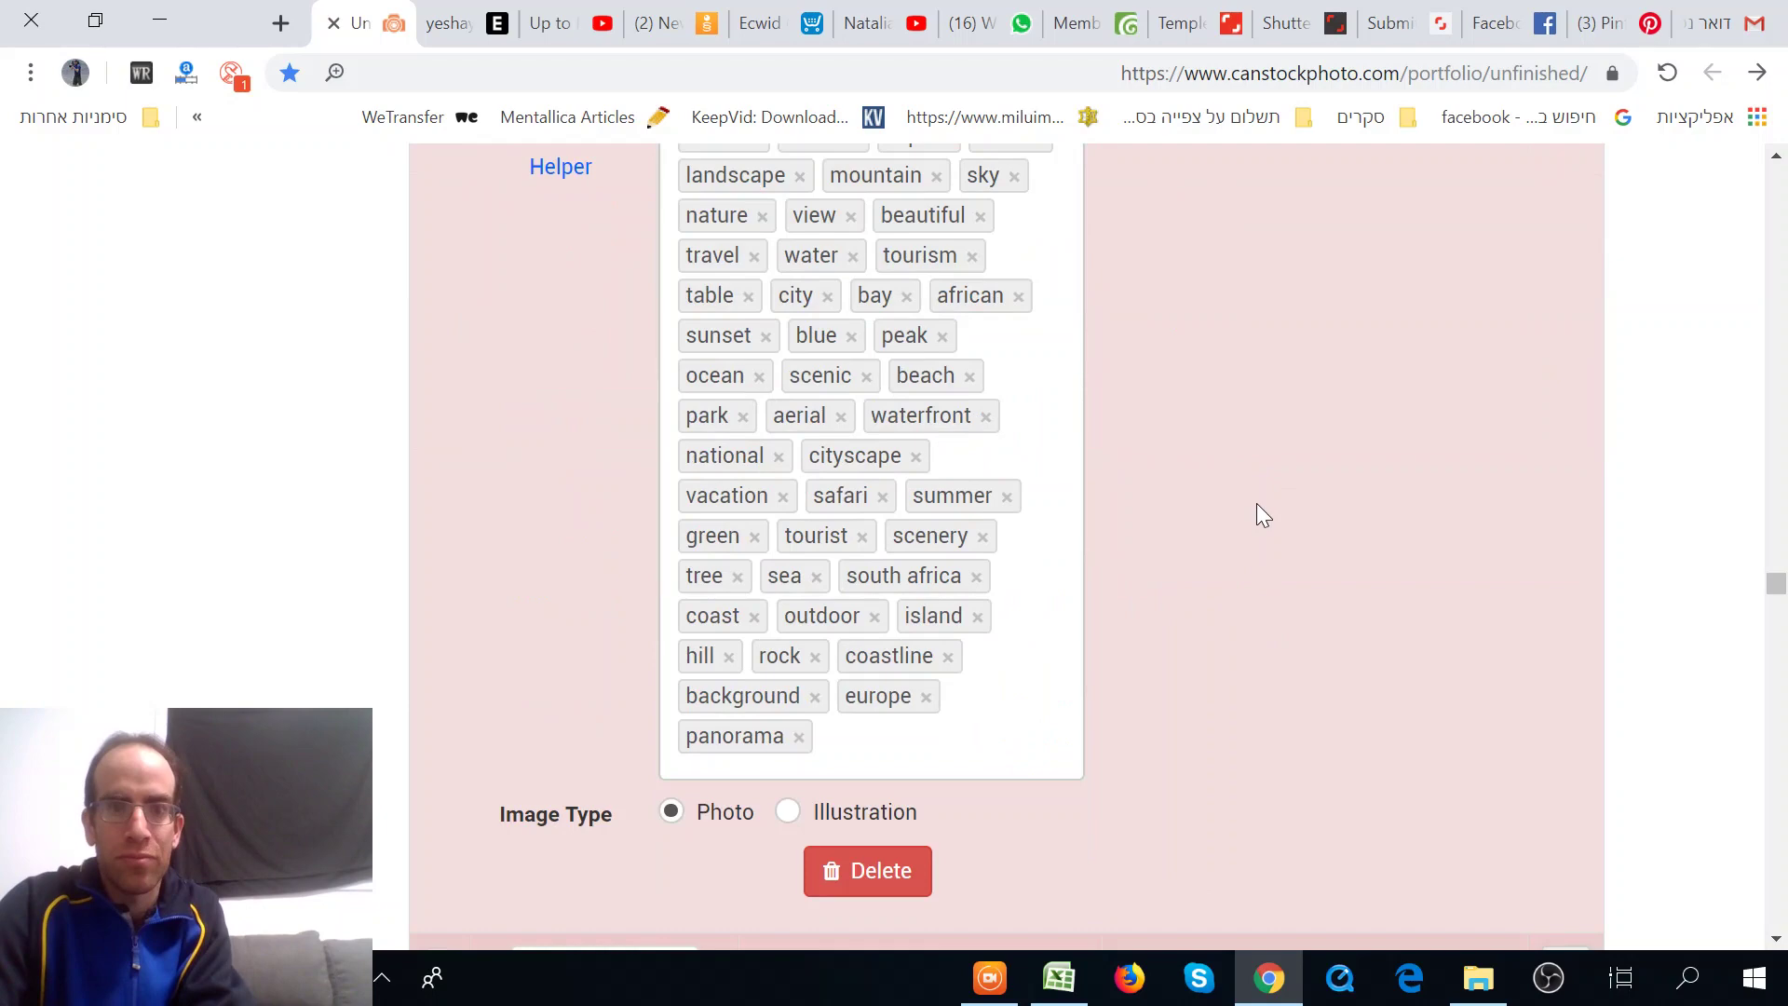
scroll(1256, 505, "down", 15)
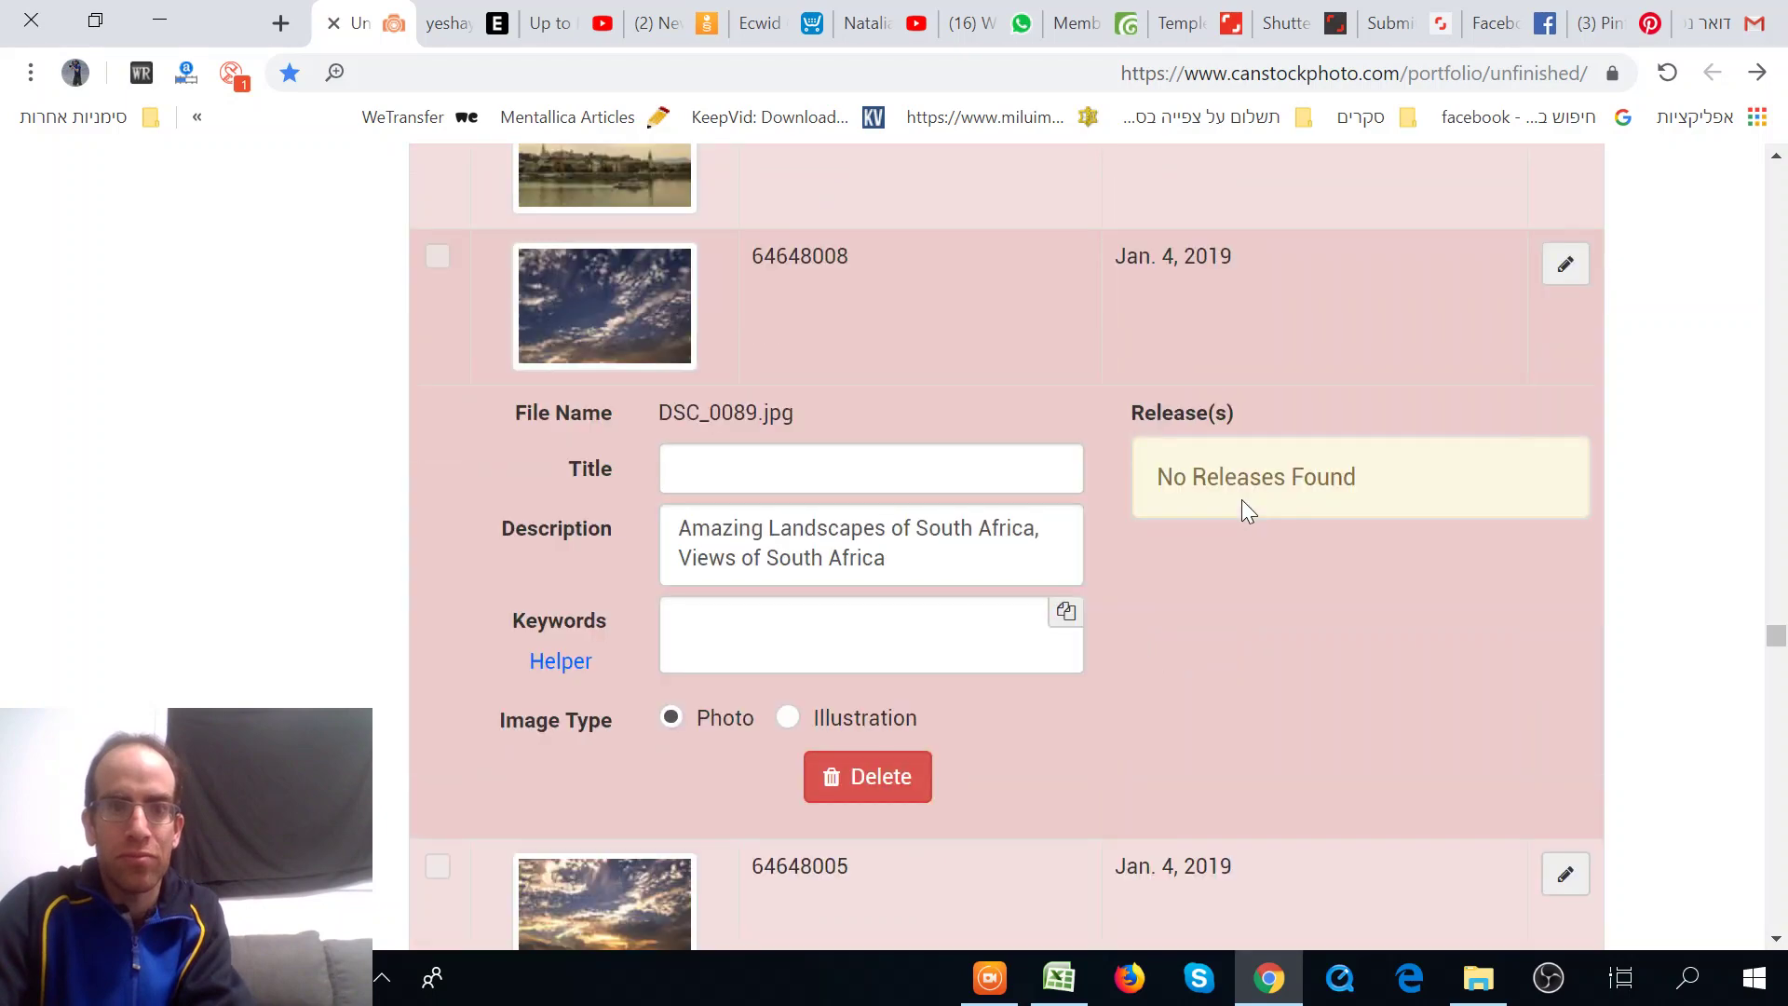
left_click(680, 469)
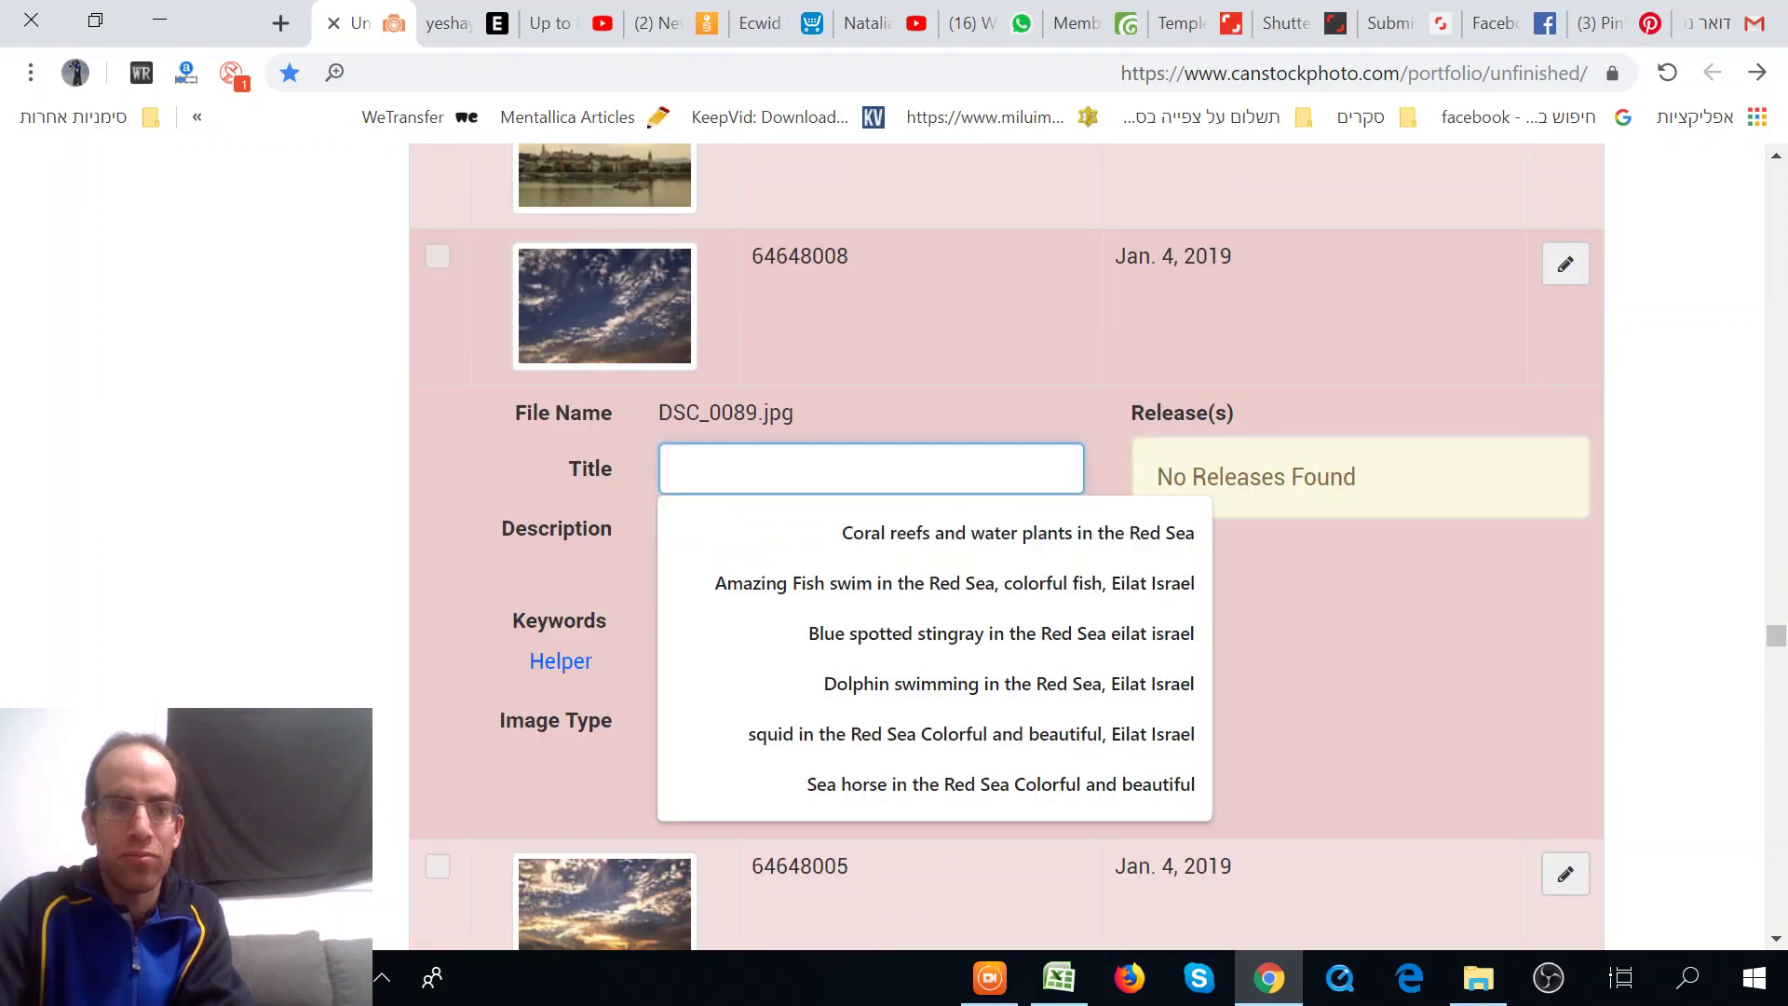
scroll(1006, 547, "down", 9)
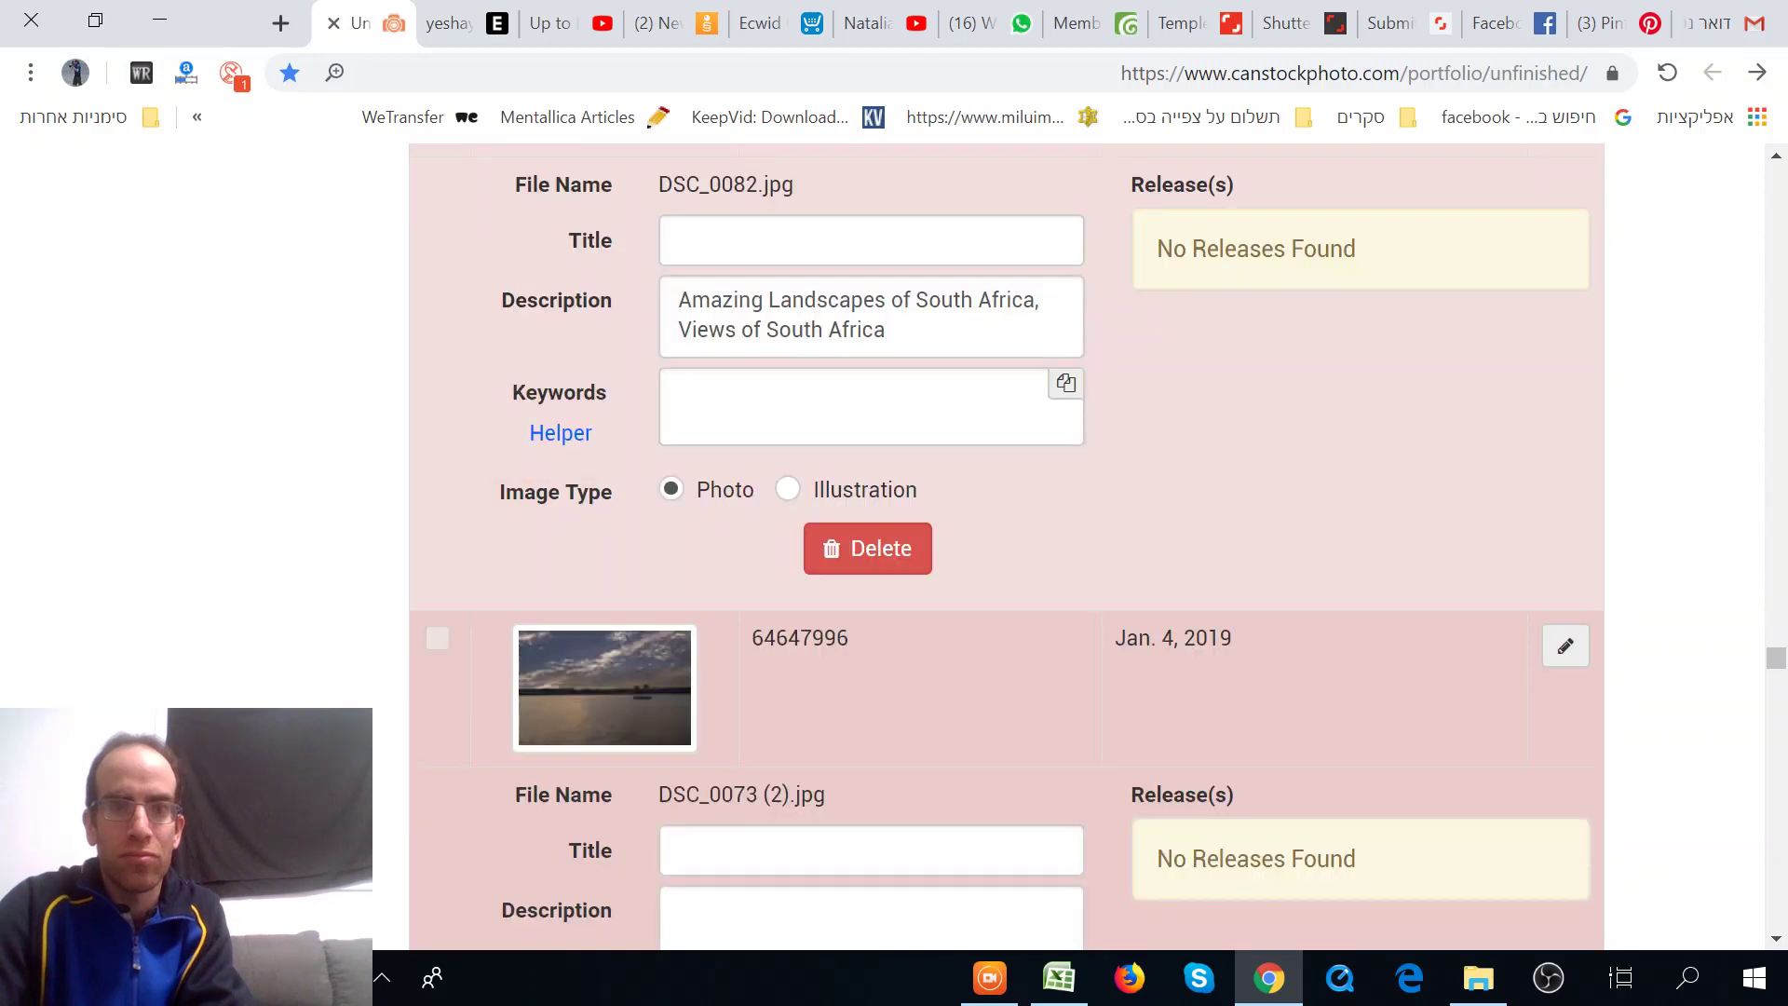
left_click(1008, 251)
type("Amazing Landscapes of South Africa")
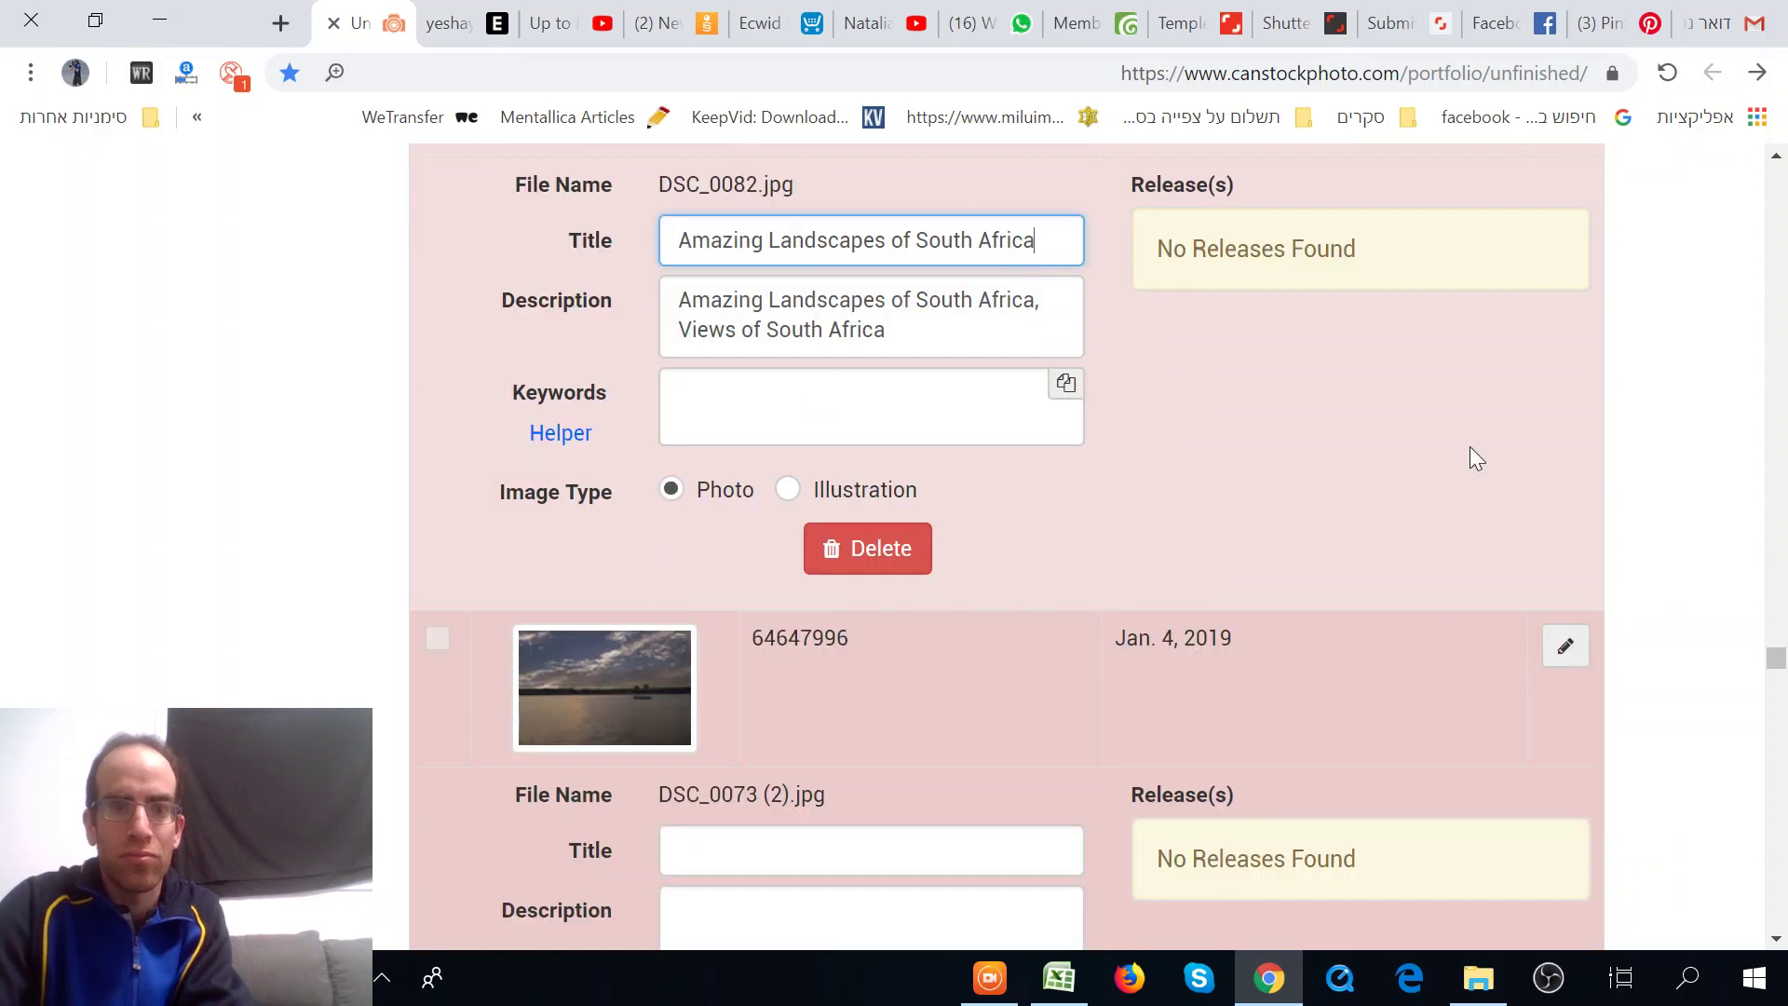
scroll(1470, 457, "up", 3)
scroll(1439, 504, "down", 6)
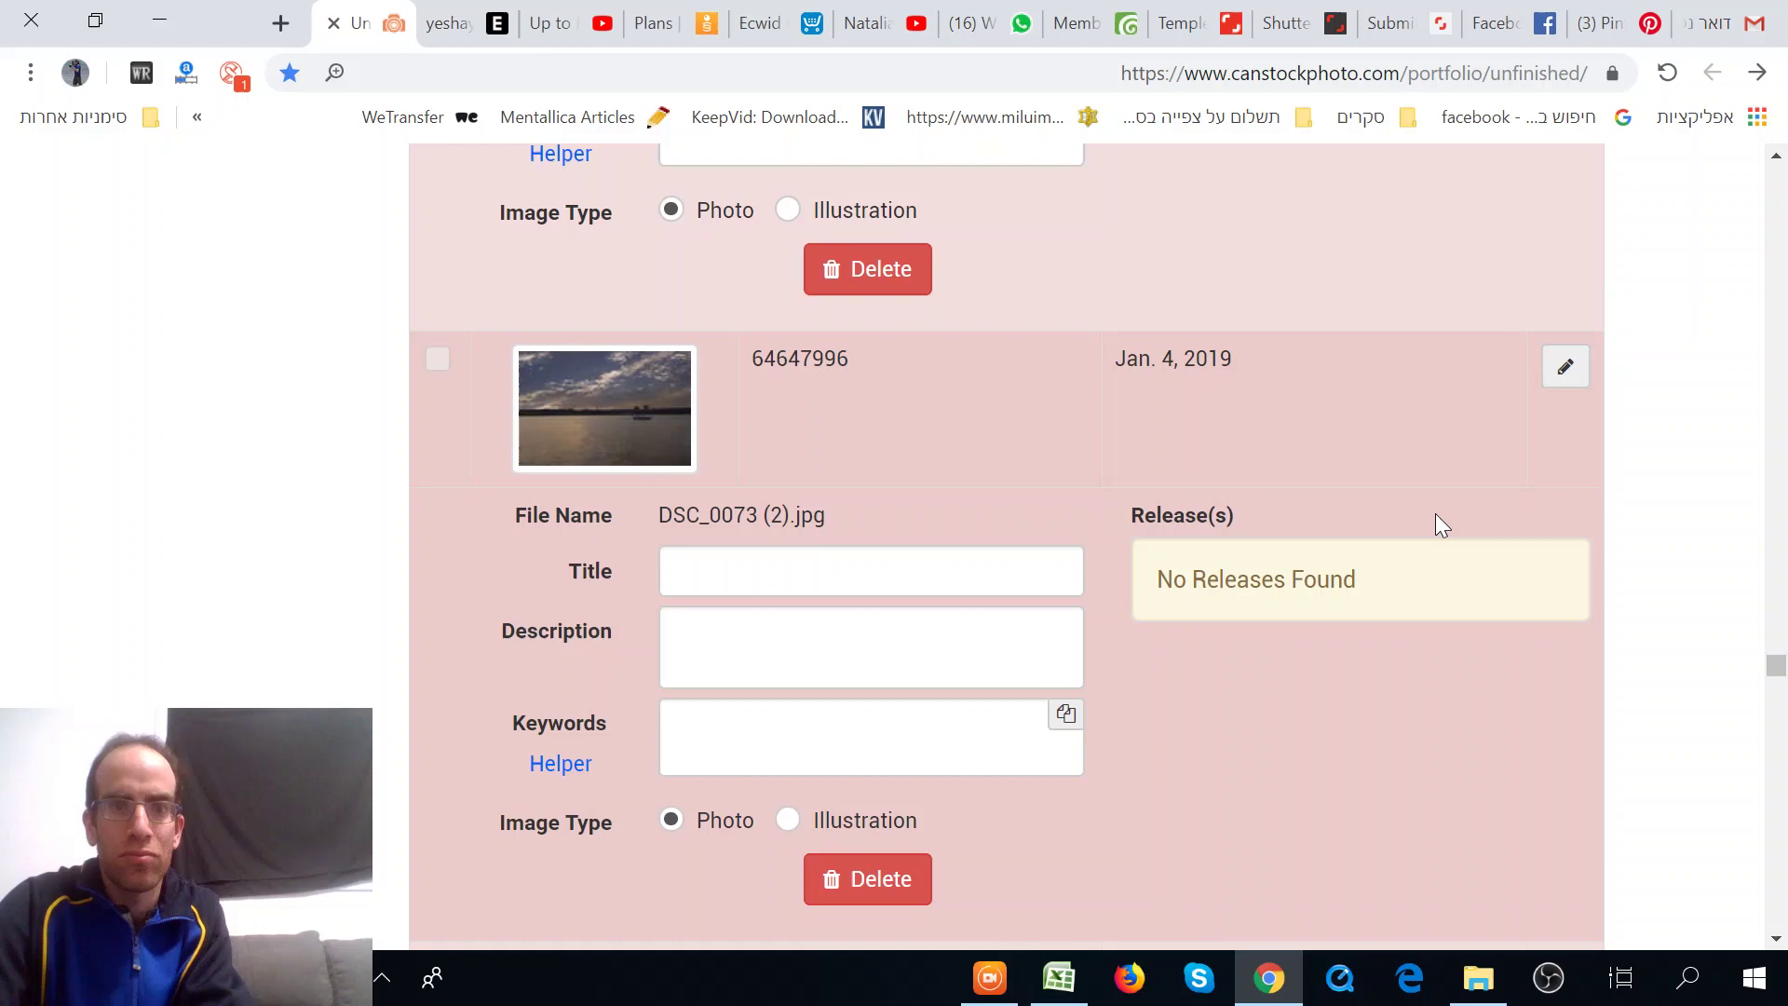
left_click(759, 643)
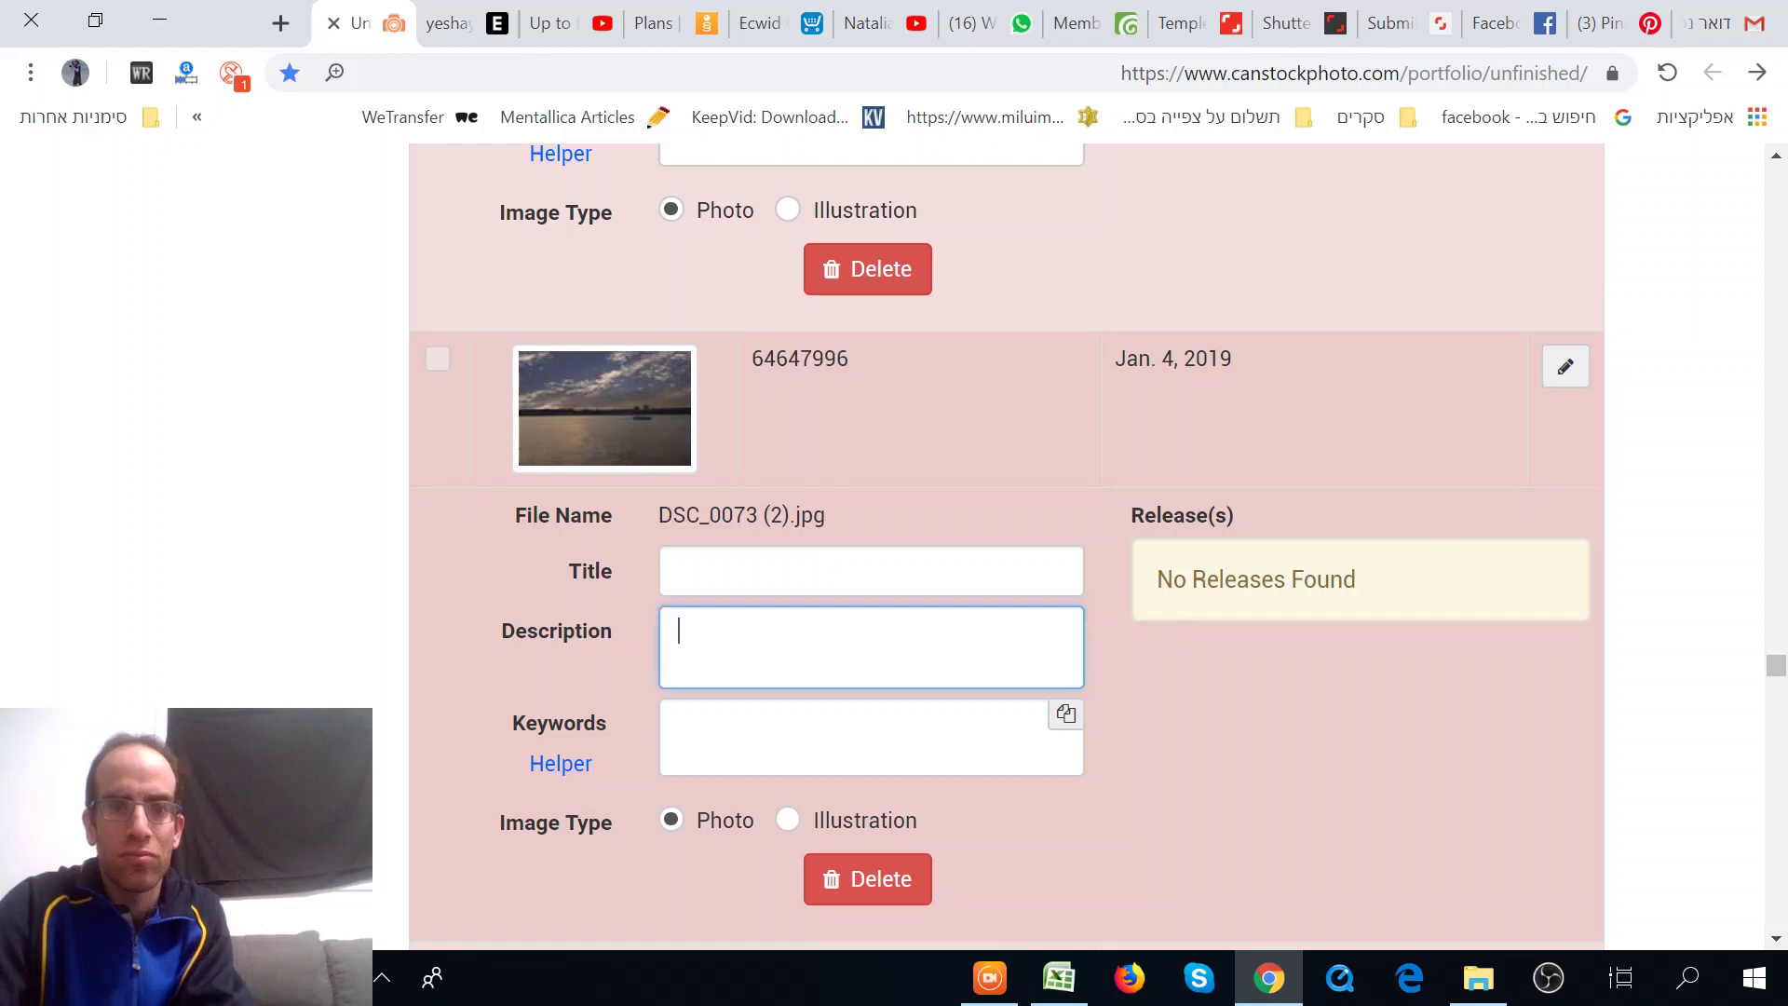
left_click(762, 563)
type("Amazing Landscapes of South Africa")
Step: Copy an existing South Africa description and paste it into DSC_0073 (2)'s Description
scroll(987, 498, "up", 5)
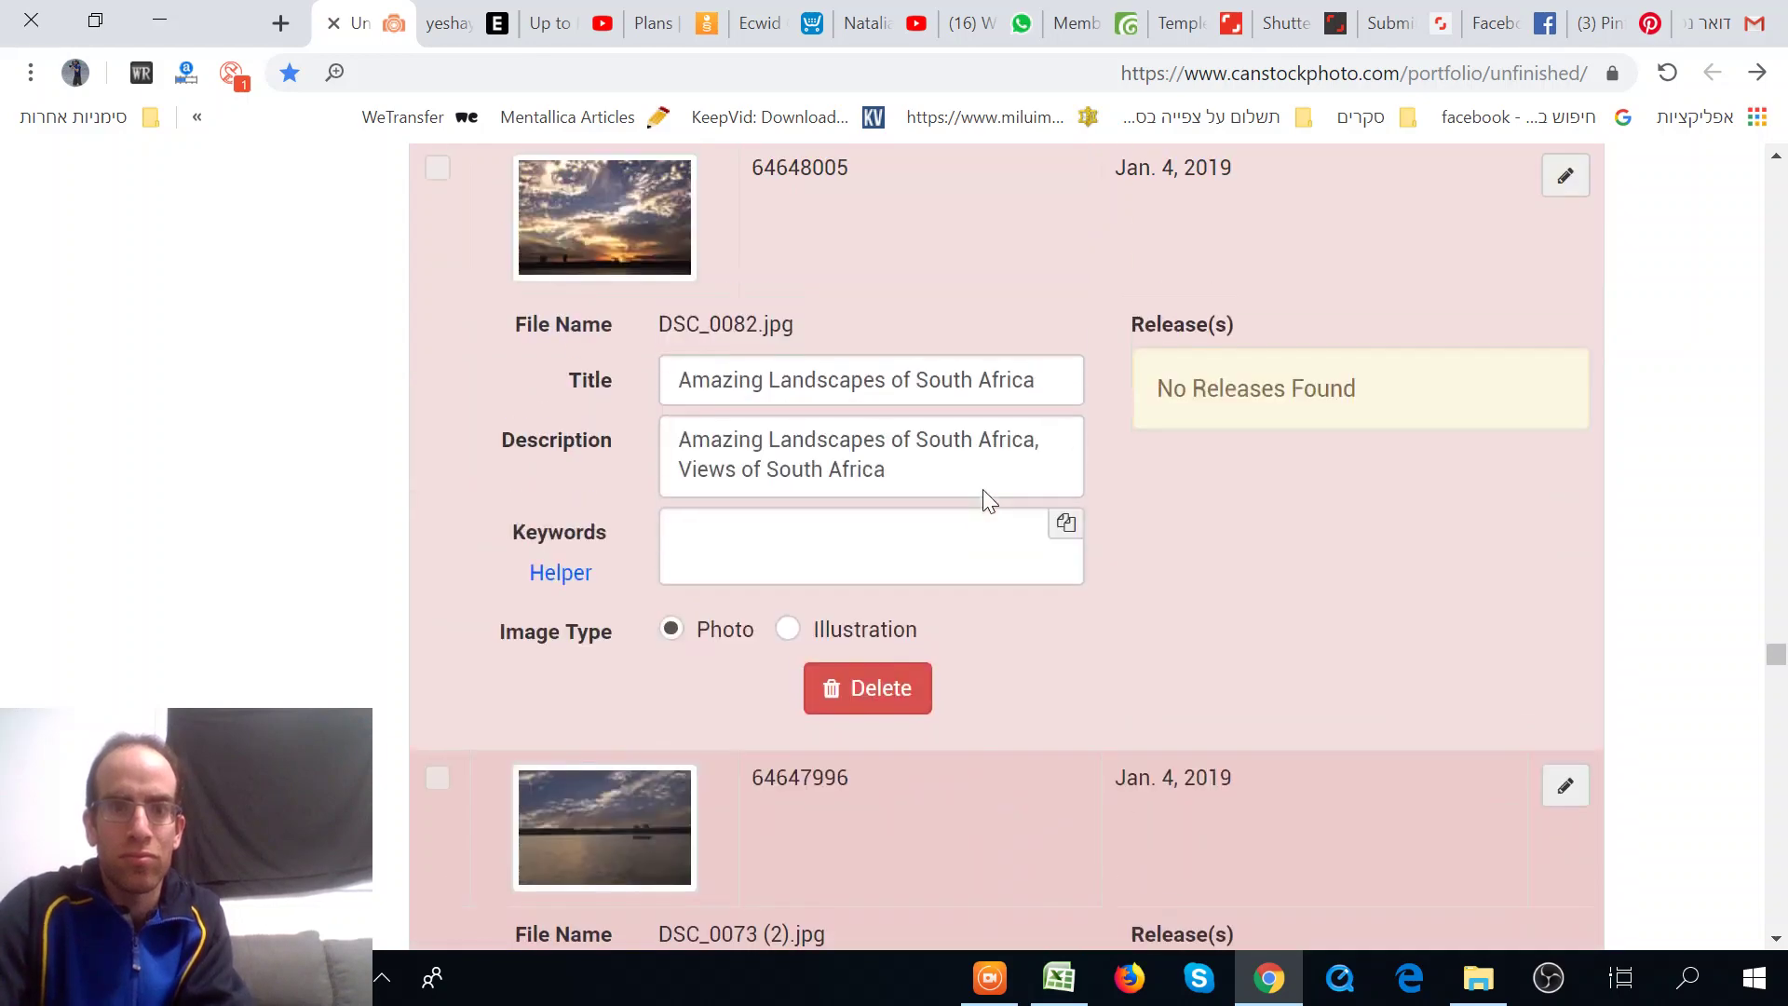
left_click_drag(887, 470, 655, 436)
key("ctrl+c")
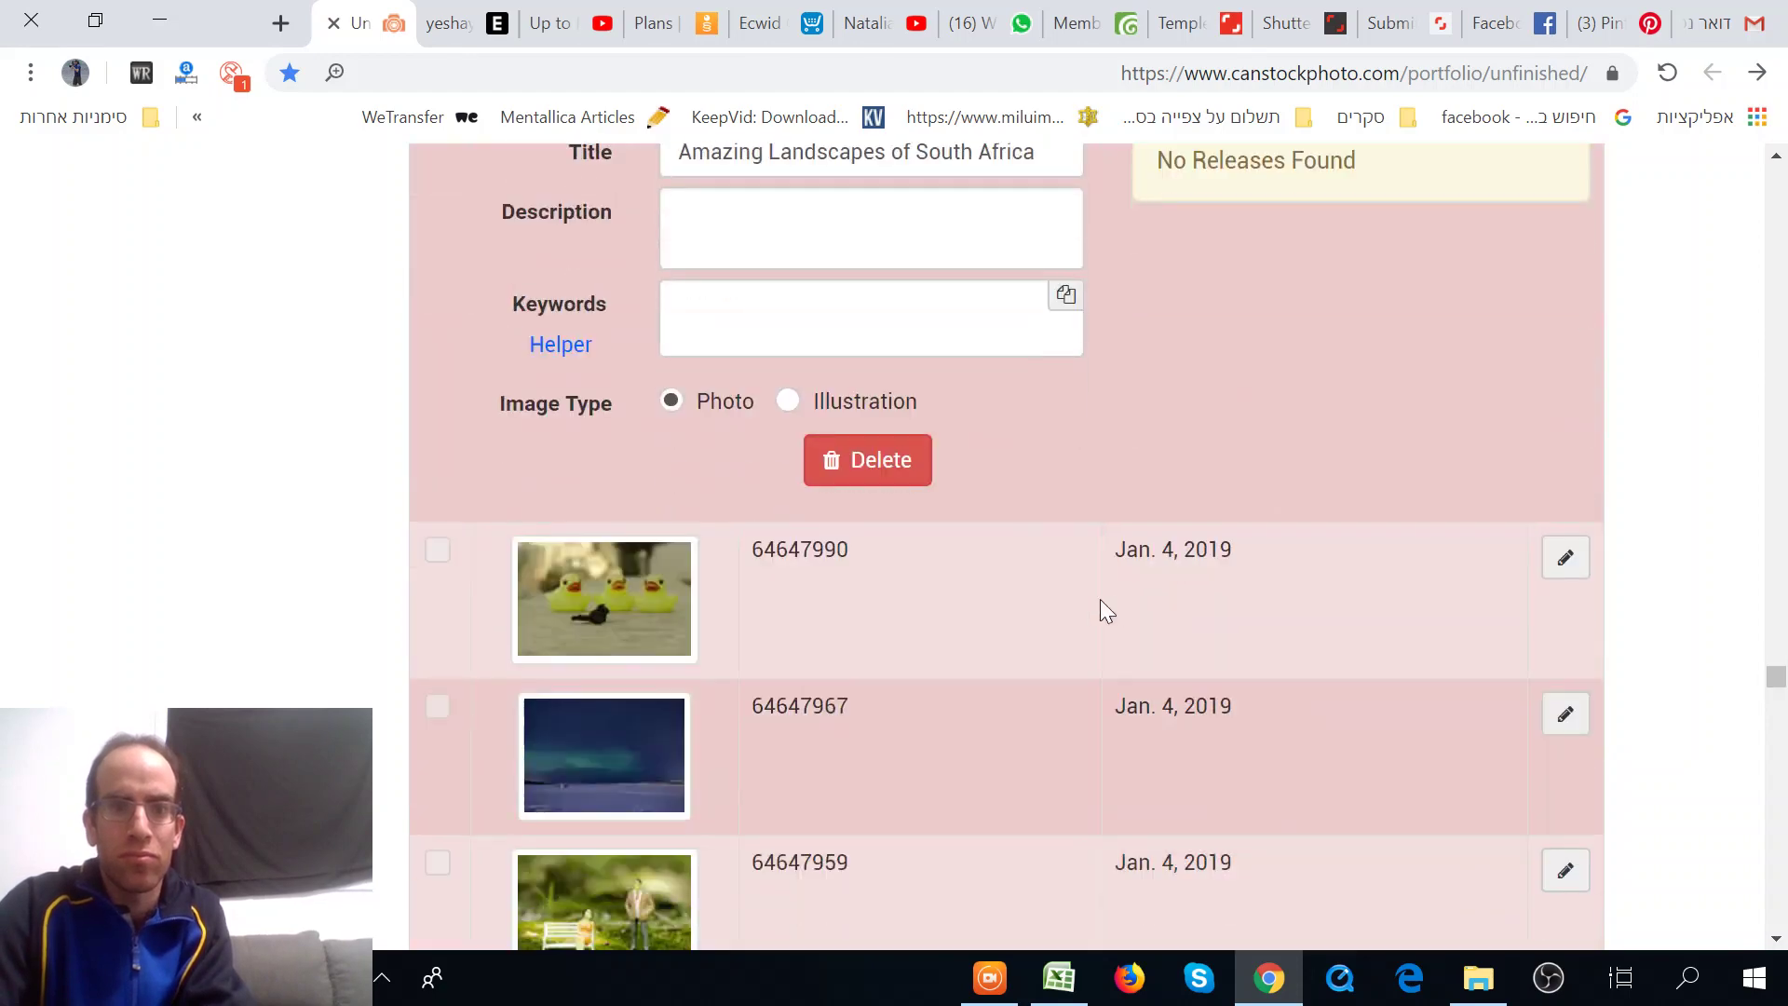
scroll(960, 621, "up", 3)
left_click(876, 522)
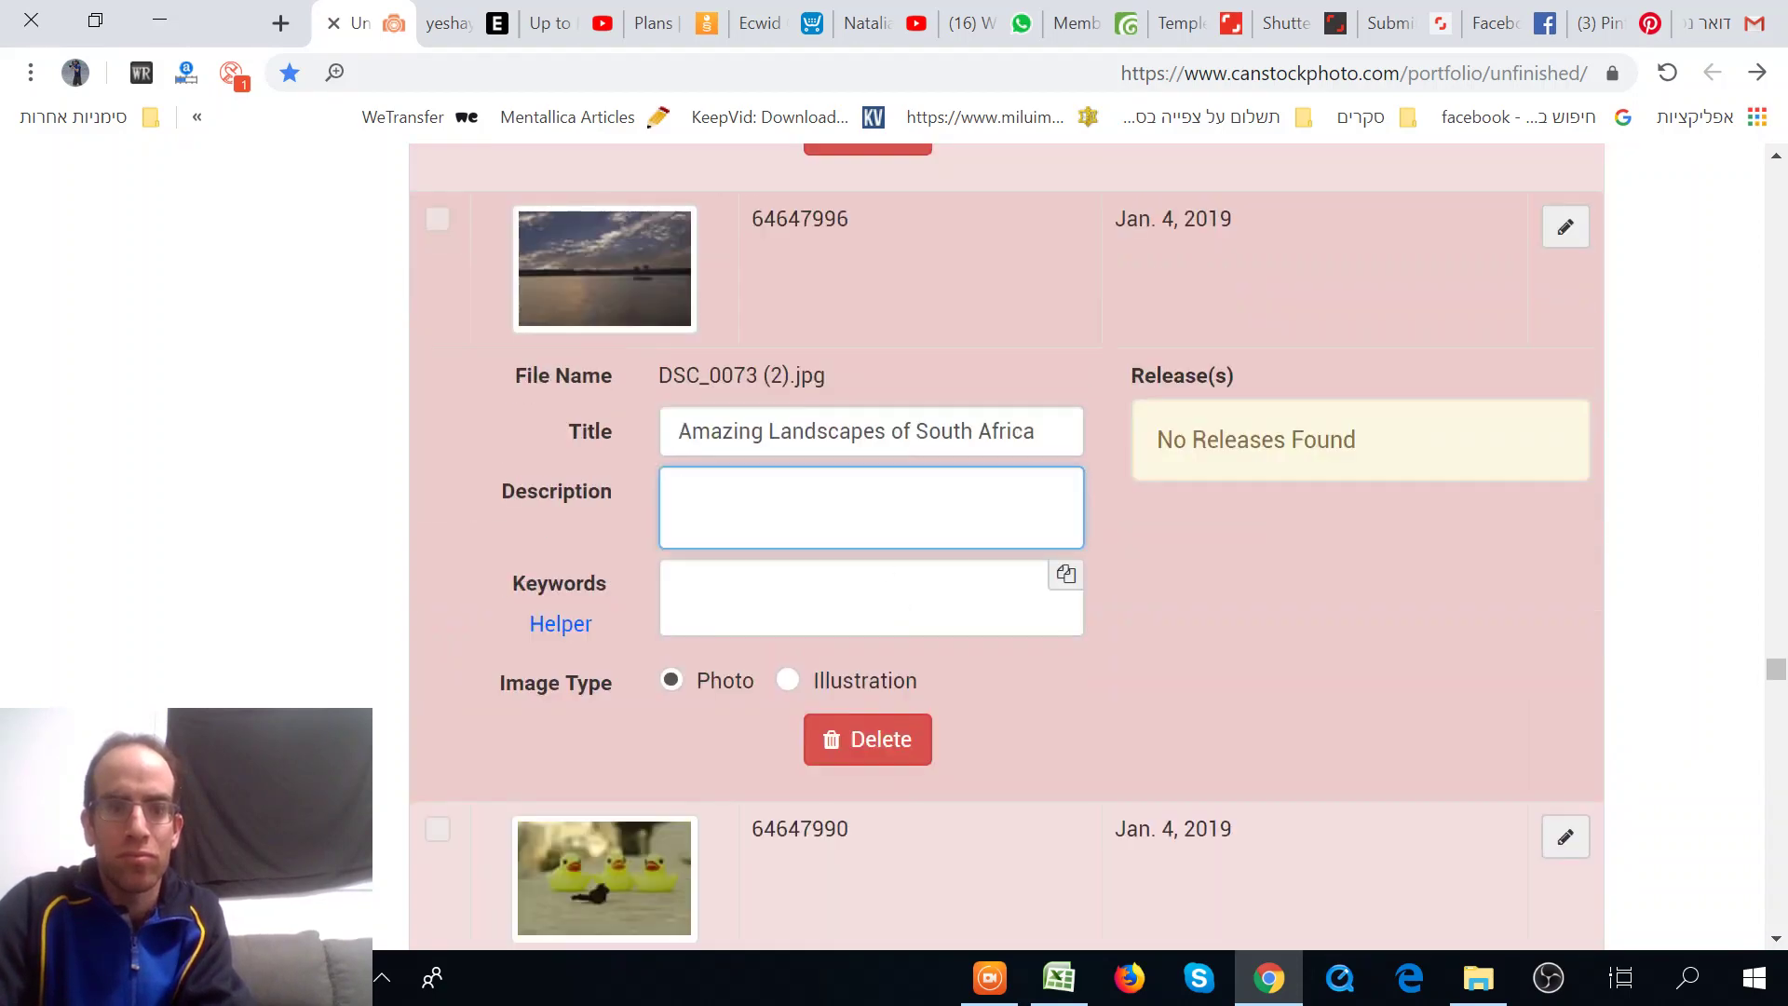
key("ctrl+v")
scroll(1354, 557, "up", 1)
scroll(1354, 557, "up", 5)
Step: Paste the copied South Africa keyword list into DSC_0089 as separate tags
scroll(1205, 559, "up", 7)
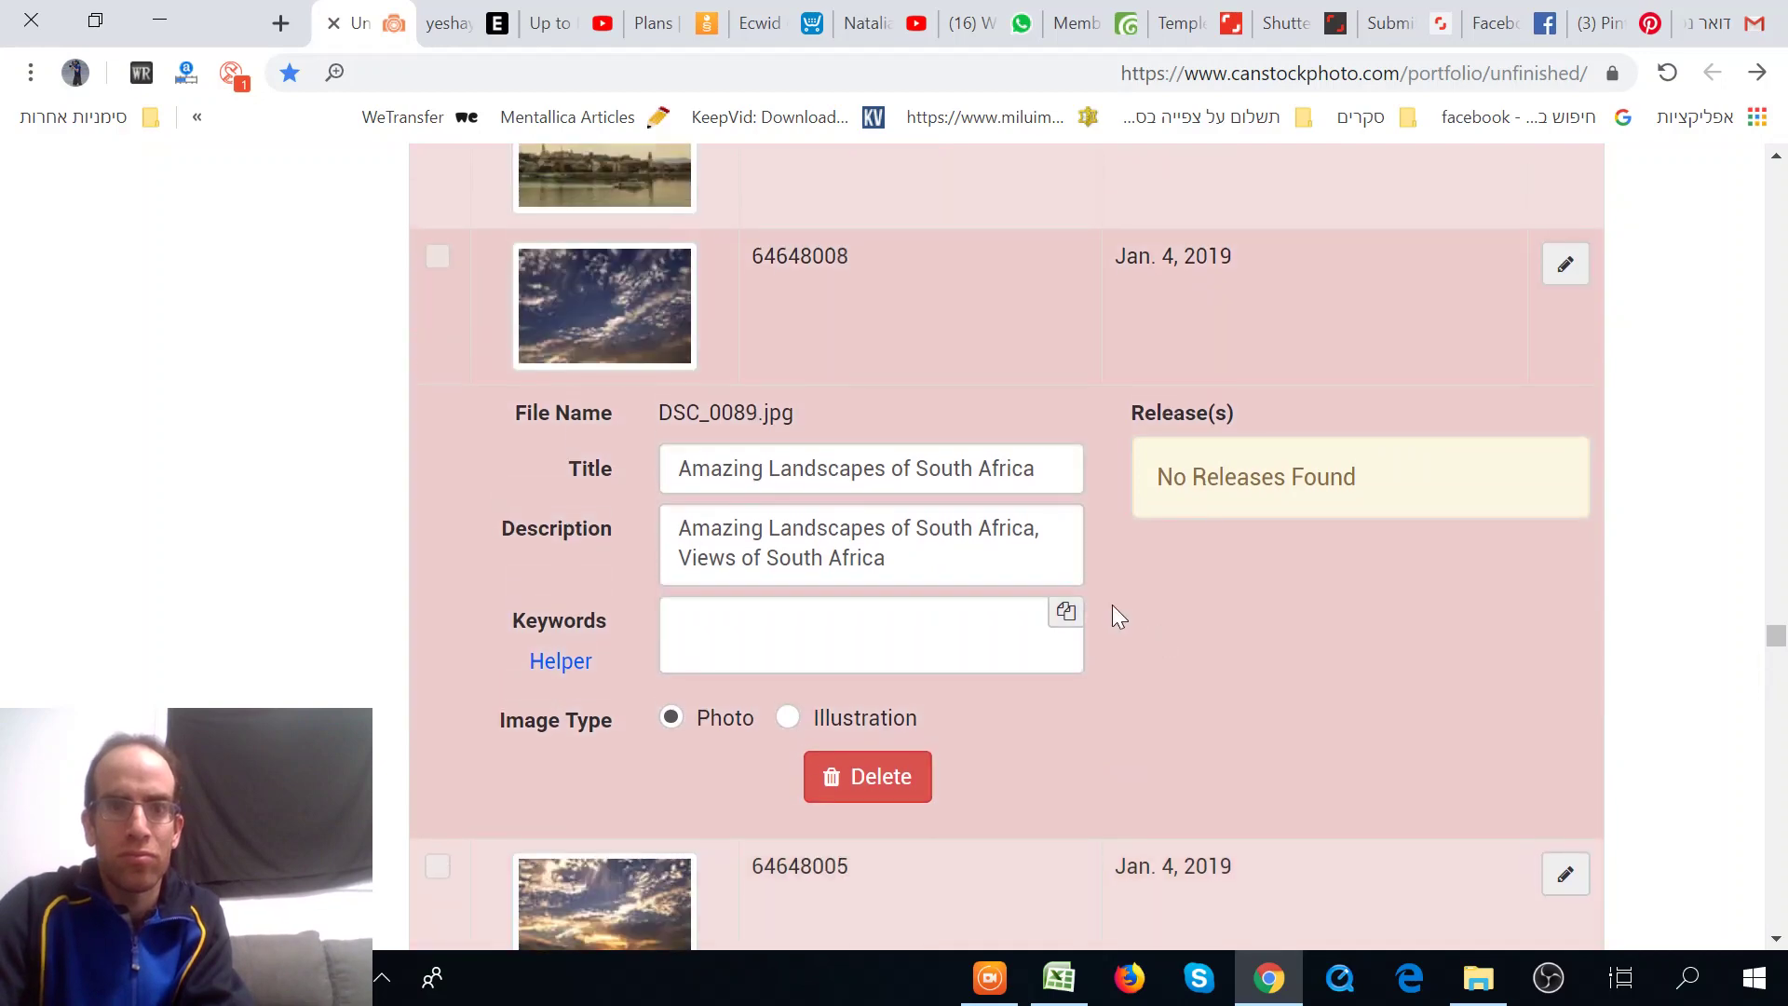
scroll(1112, 606, "up", 10)
scroll(1066, 563, "up", 8)
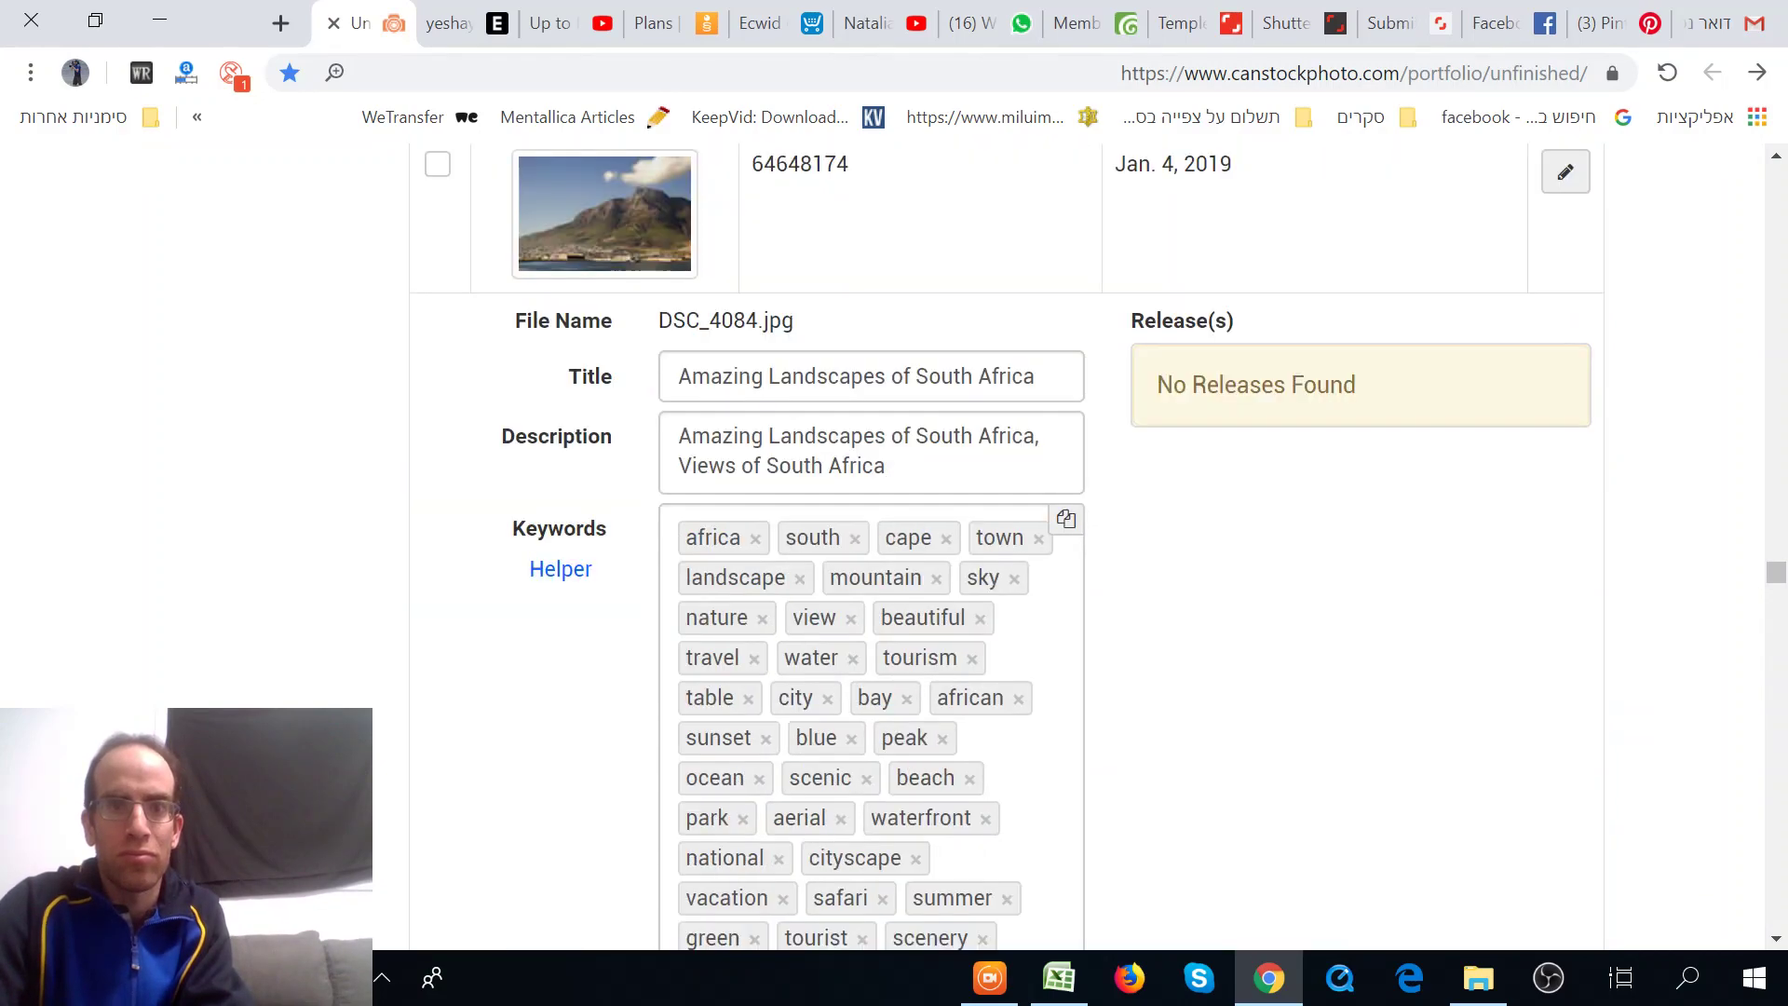
scroll(1181, 559, "down", 7)
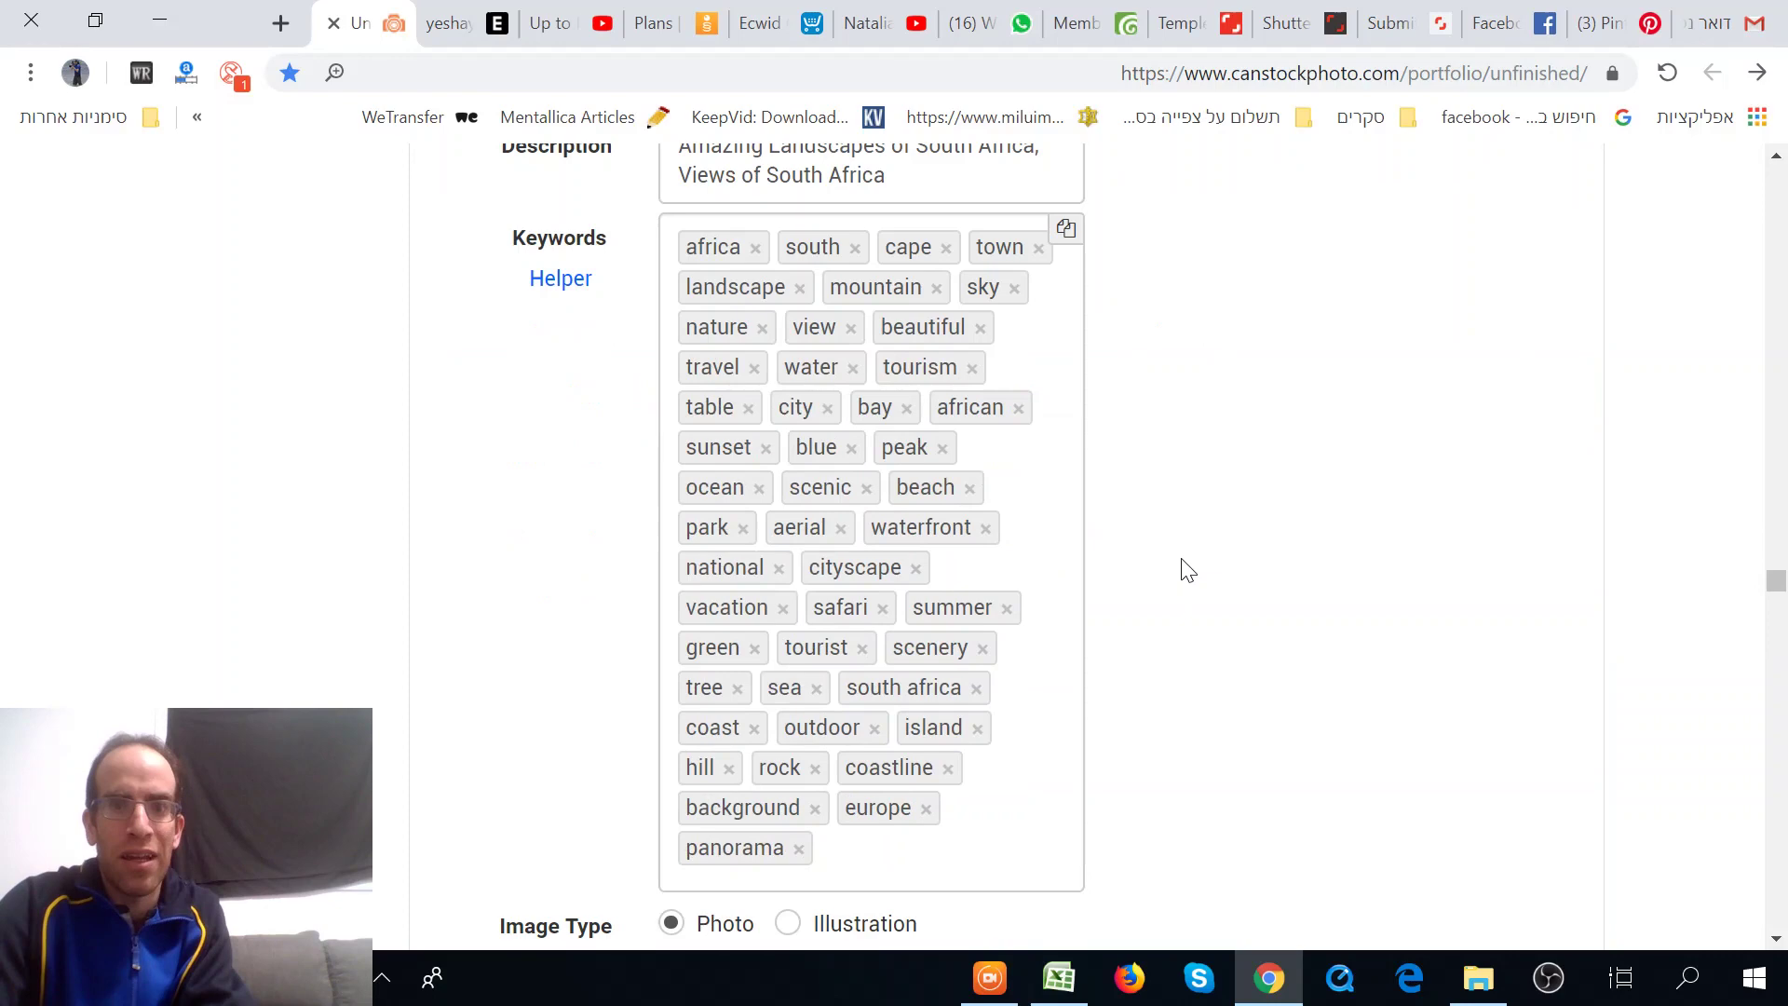
scroll(1112, 525, "down", 3)
scroll(1113, 525, "up", 1)
scroll(1109, 515, "down", 1)
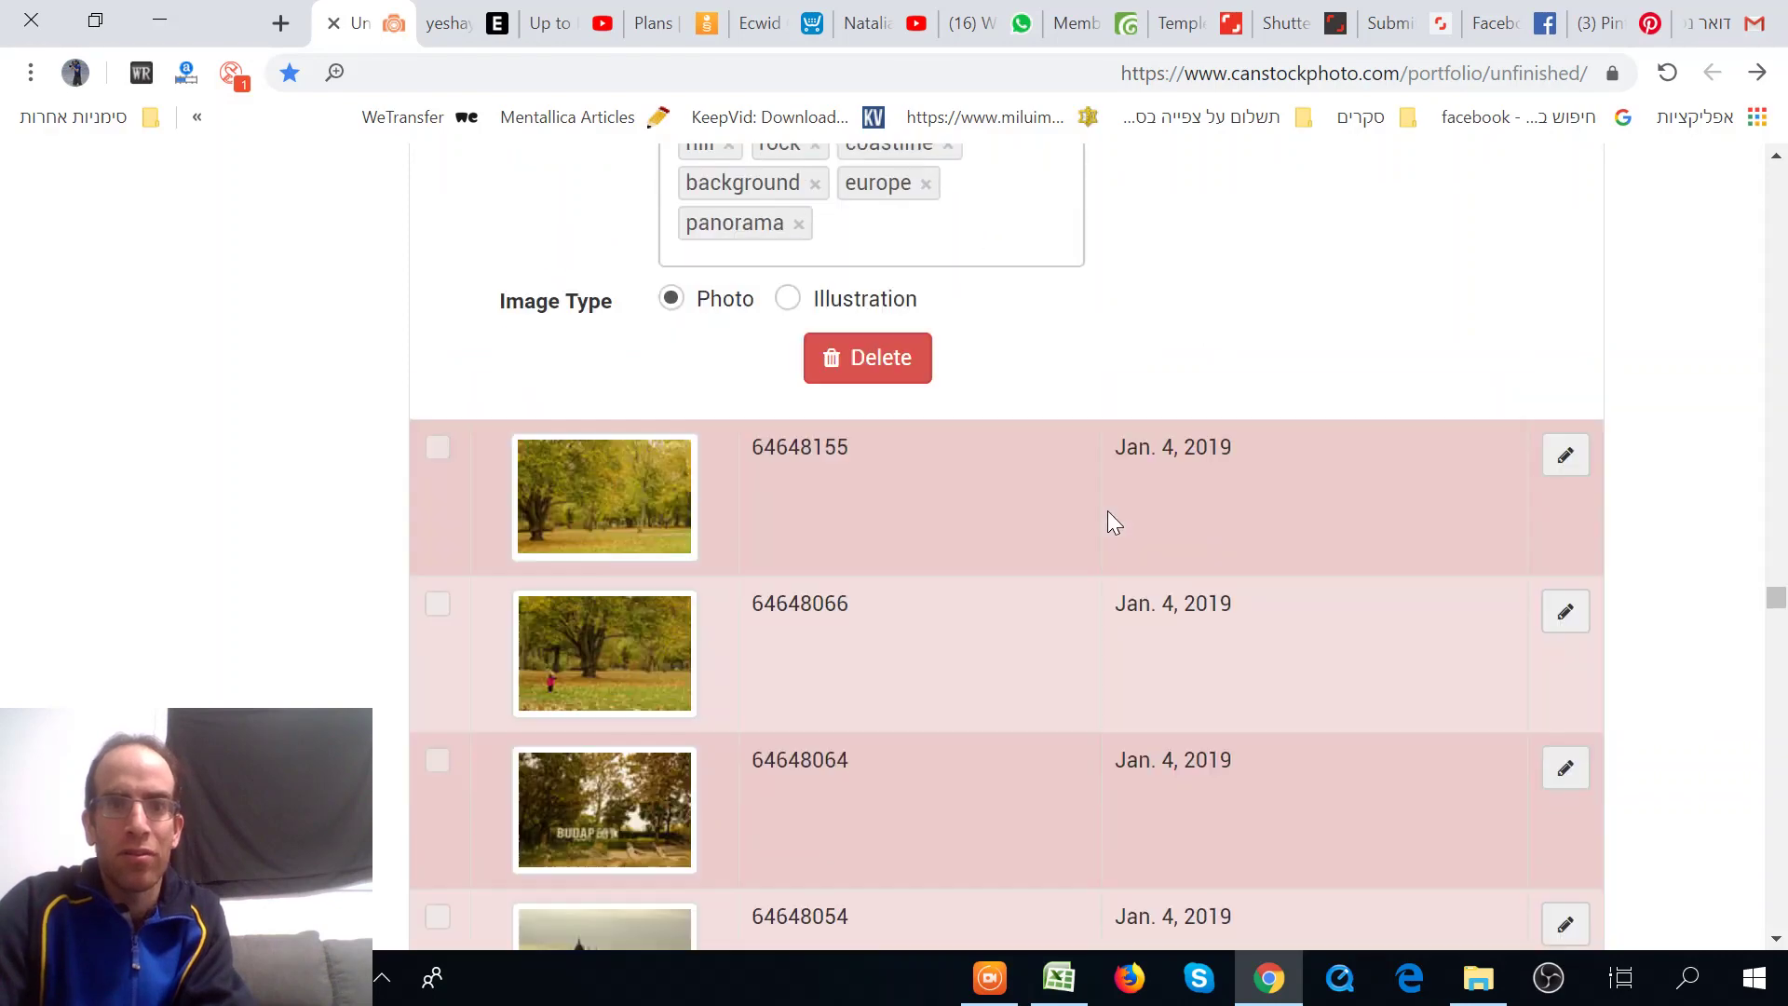
scroll(1108, 510, "down", 15)
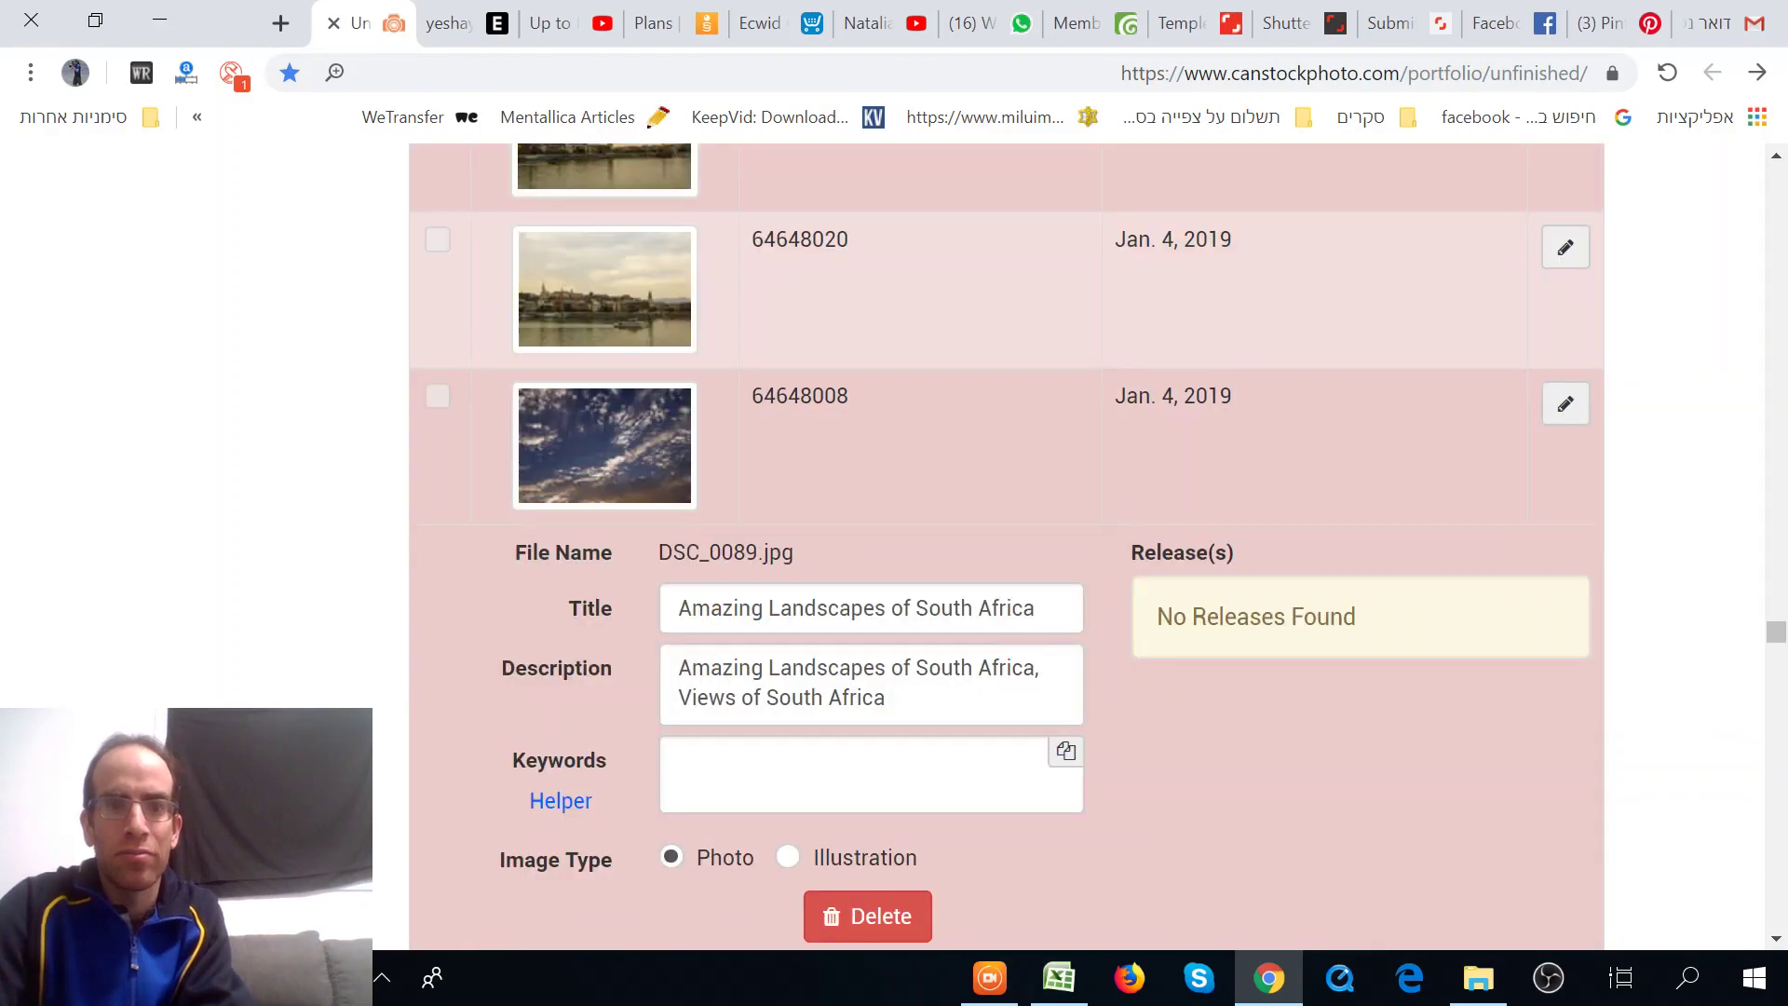
left_click(741, 760)
key("ctrl+v")
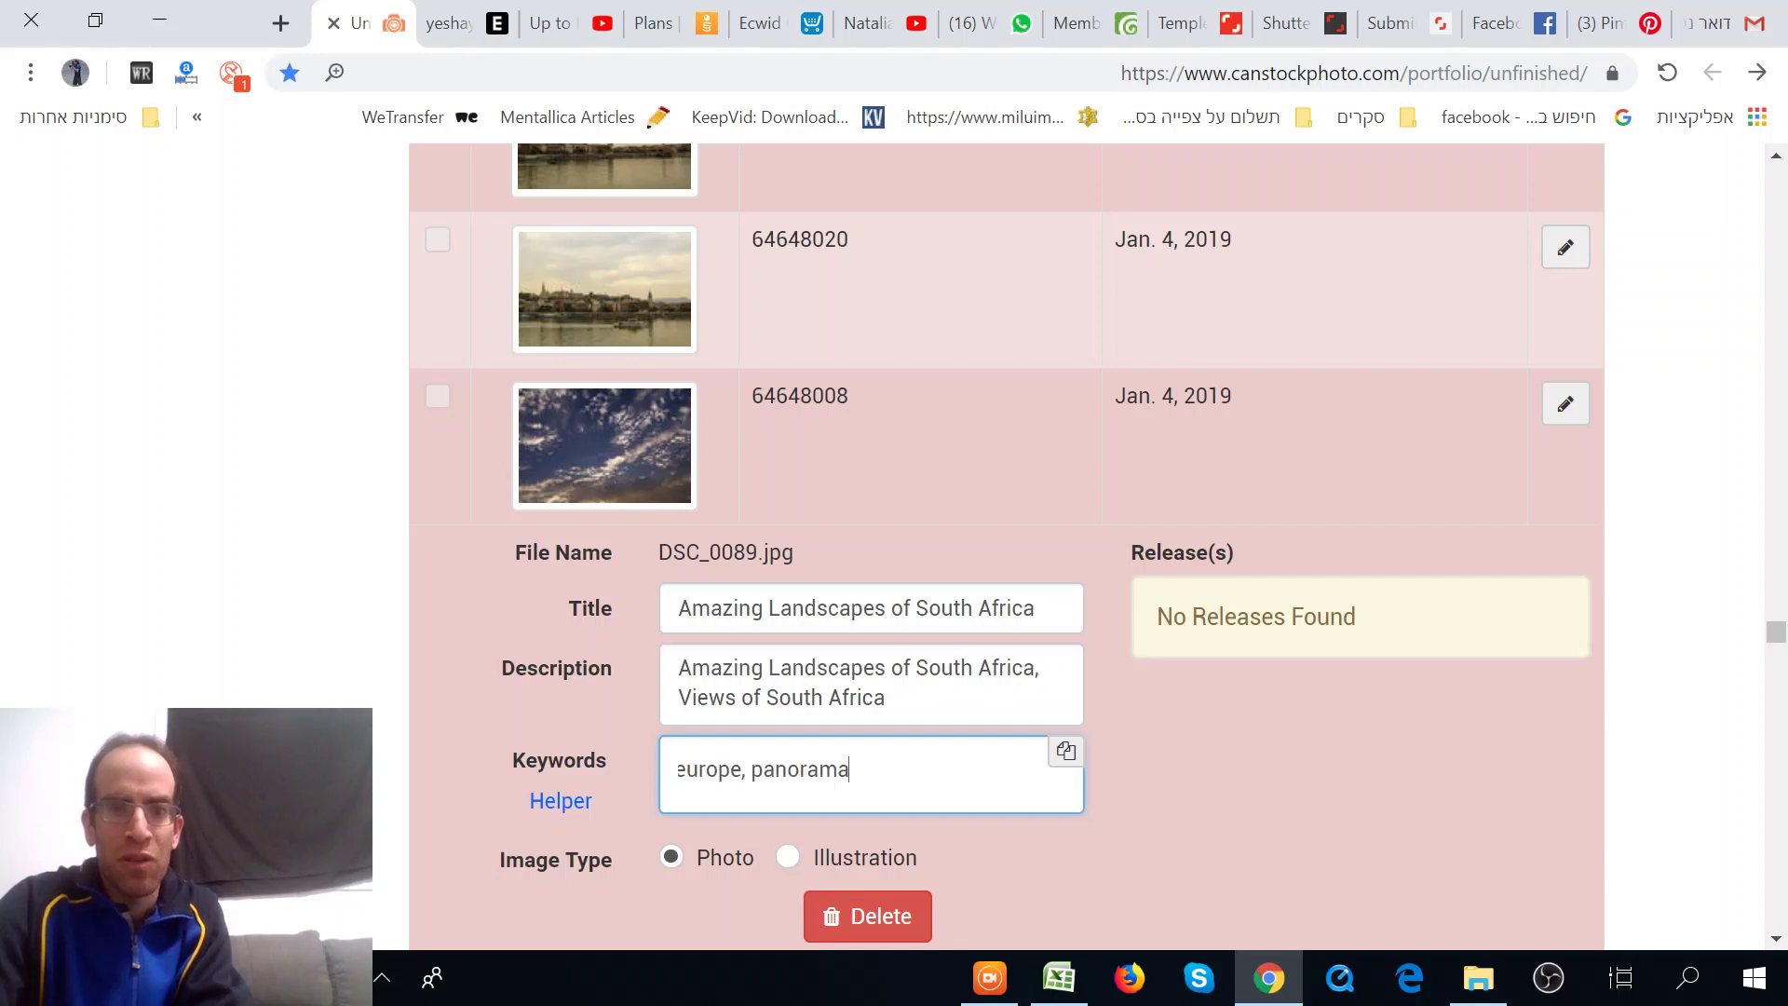
key("Return")
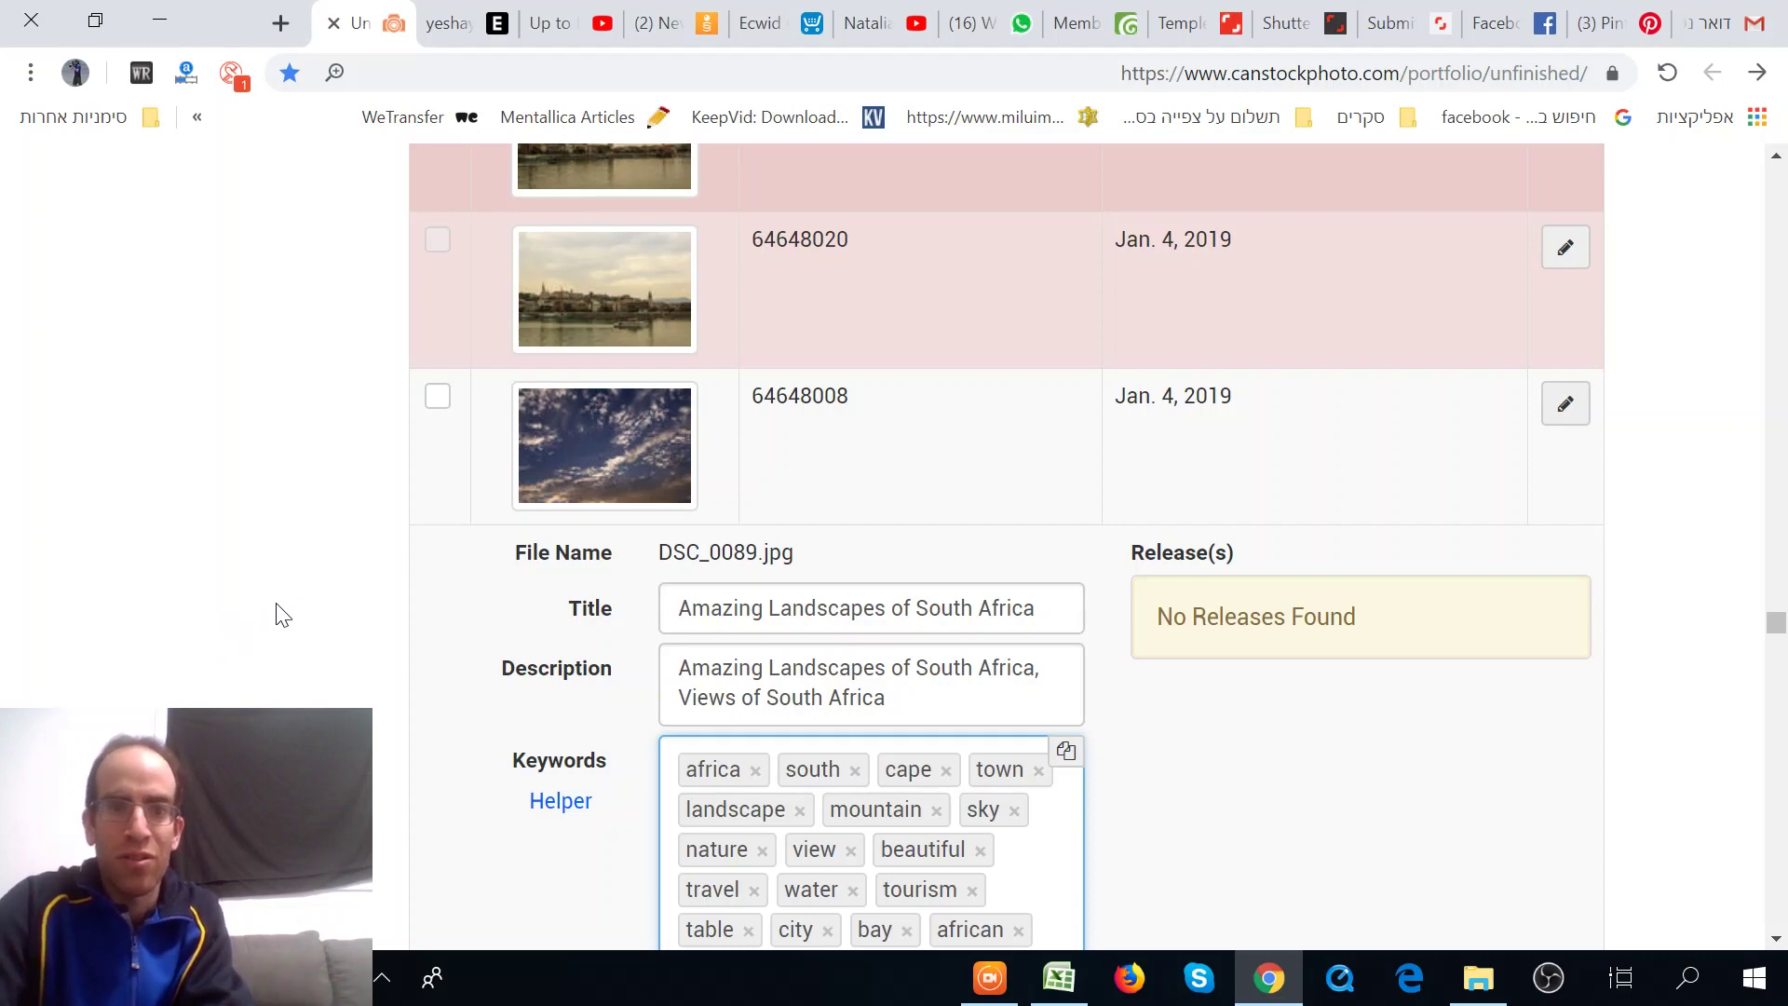
Step: Add the same keyword list to DSC_0082.jpg and convert it to tags
scroll(259, 624, "down", 3)
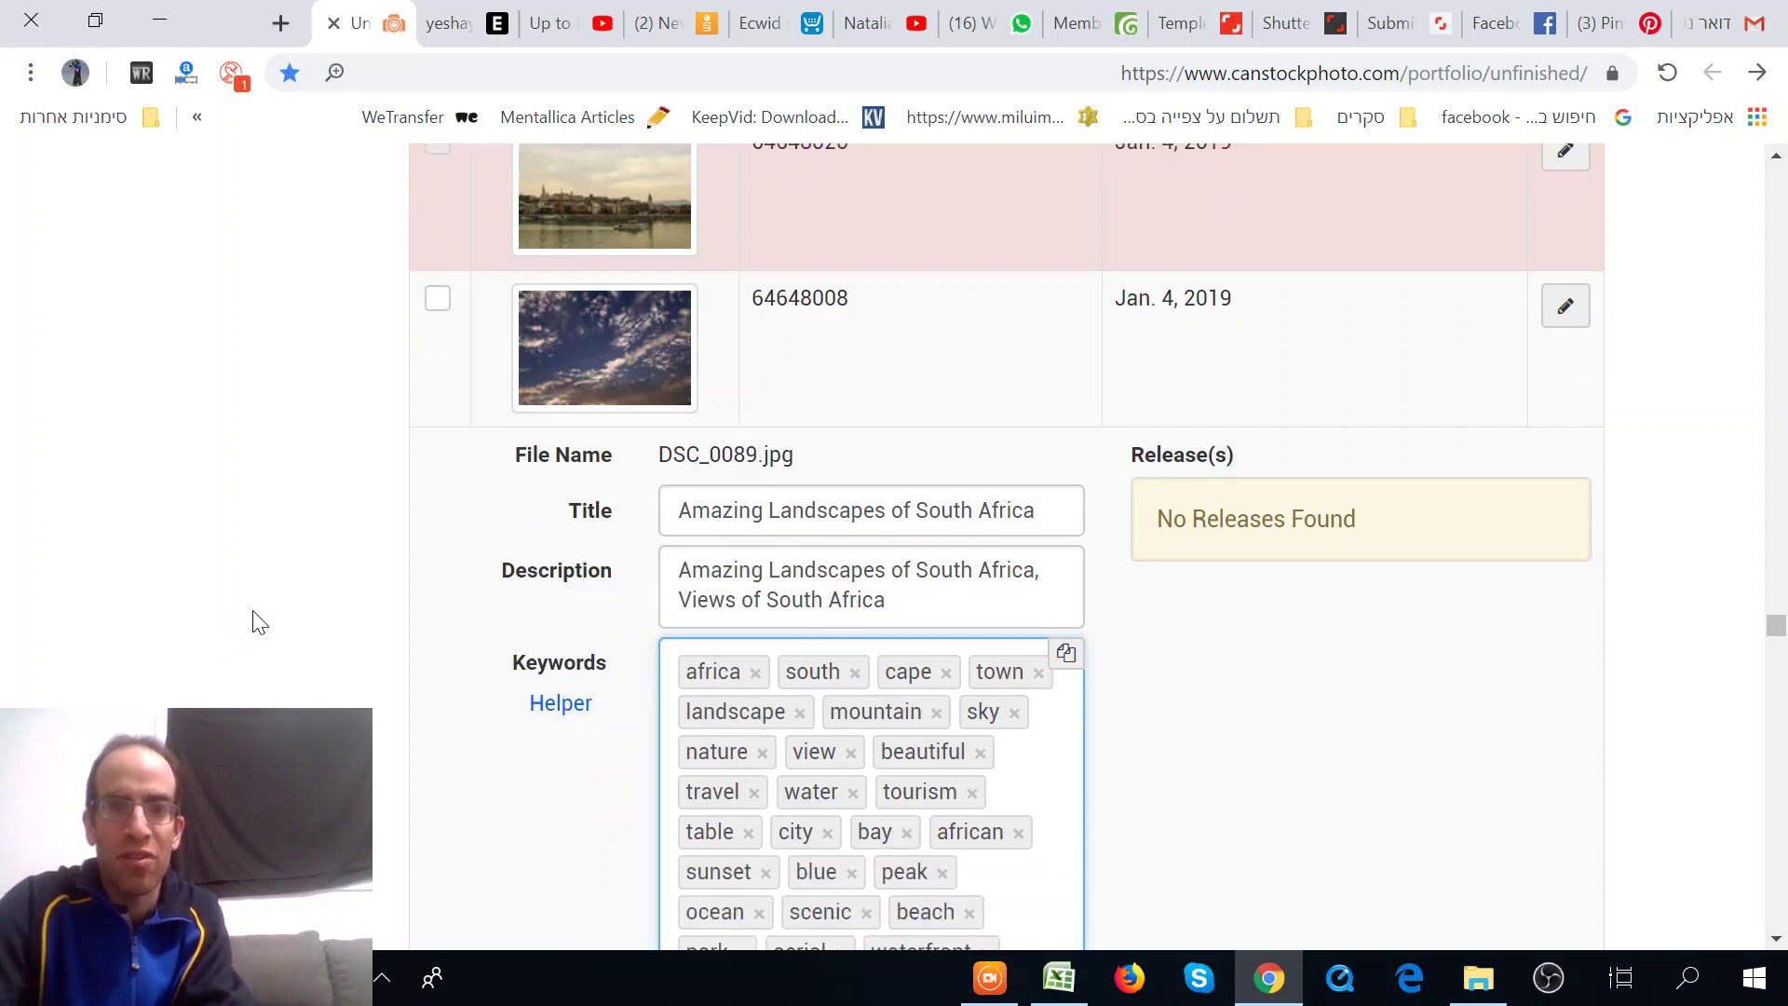
scroll(259, 624, "down", 7)
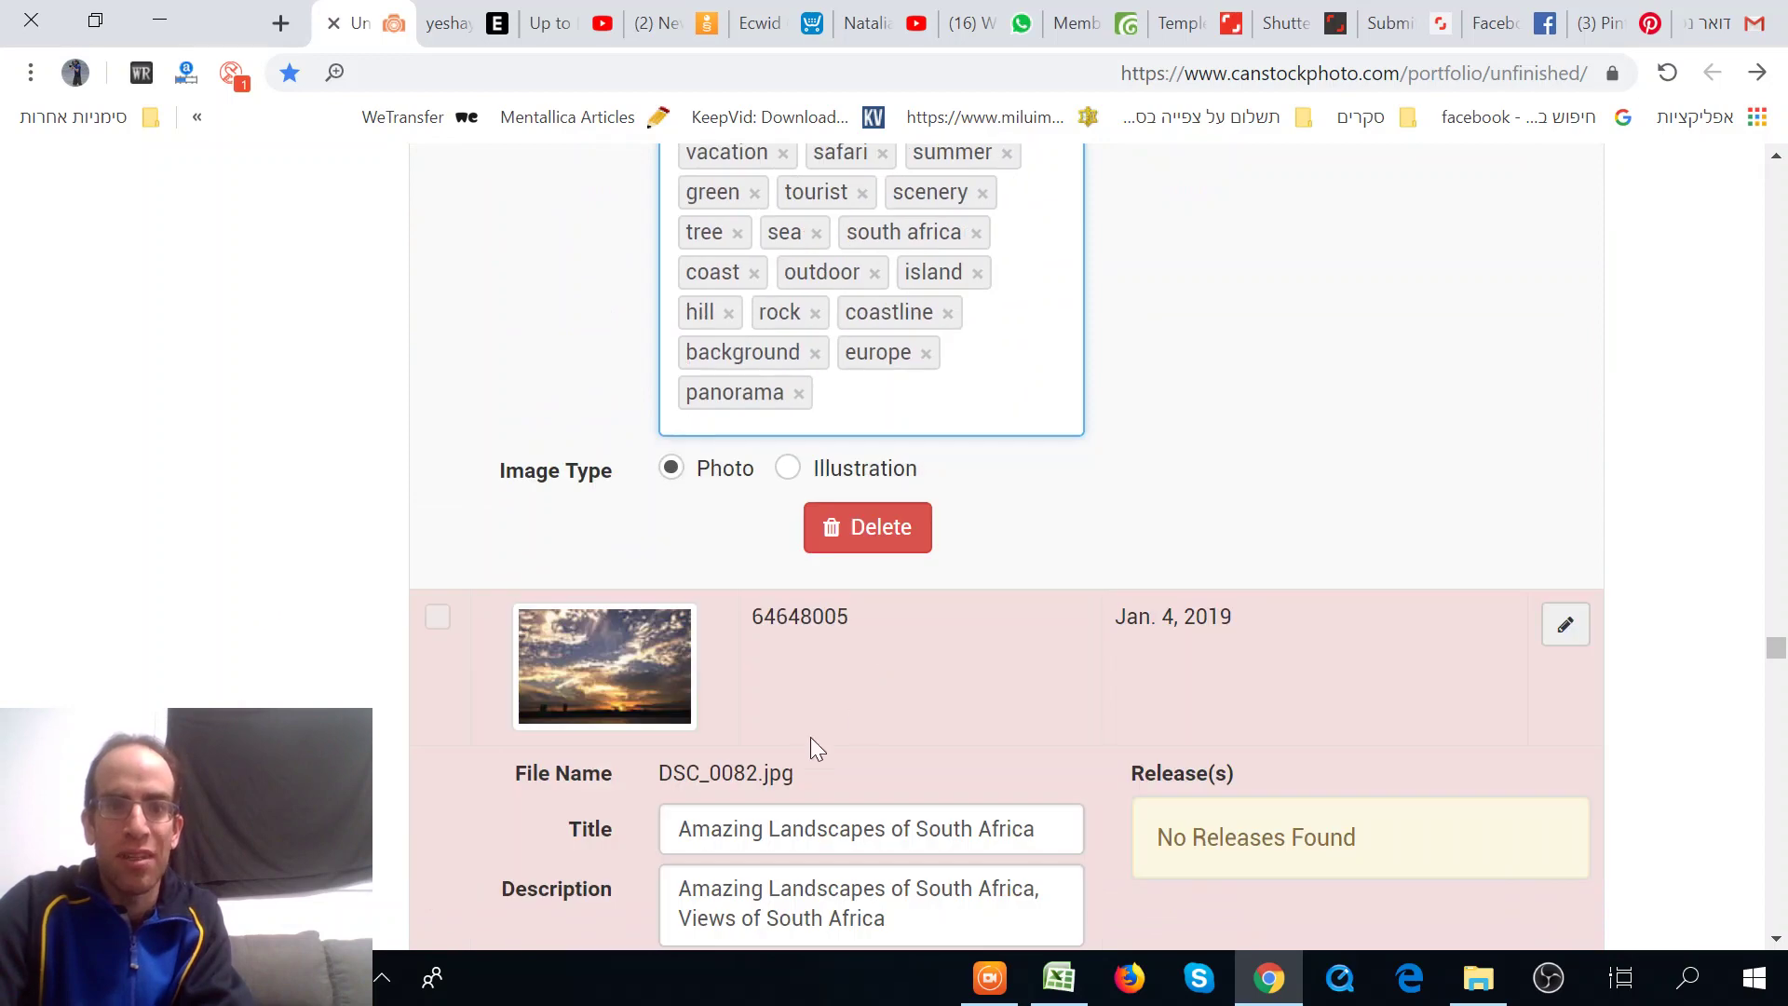
scroll(814, 746, "down", 4)
left_click(774, 601)
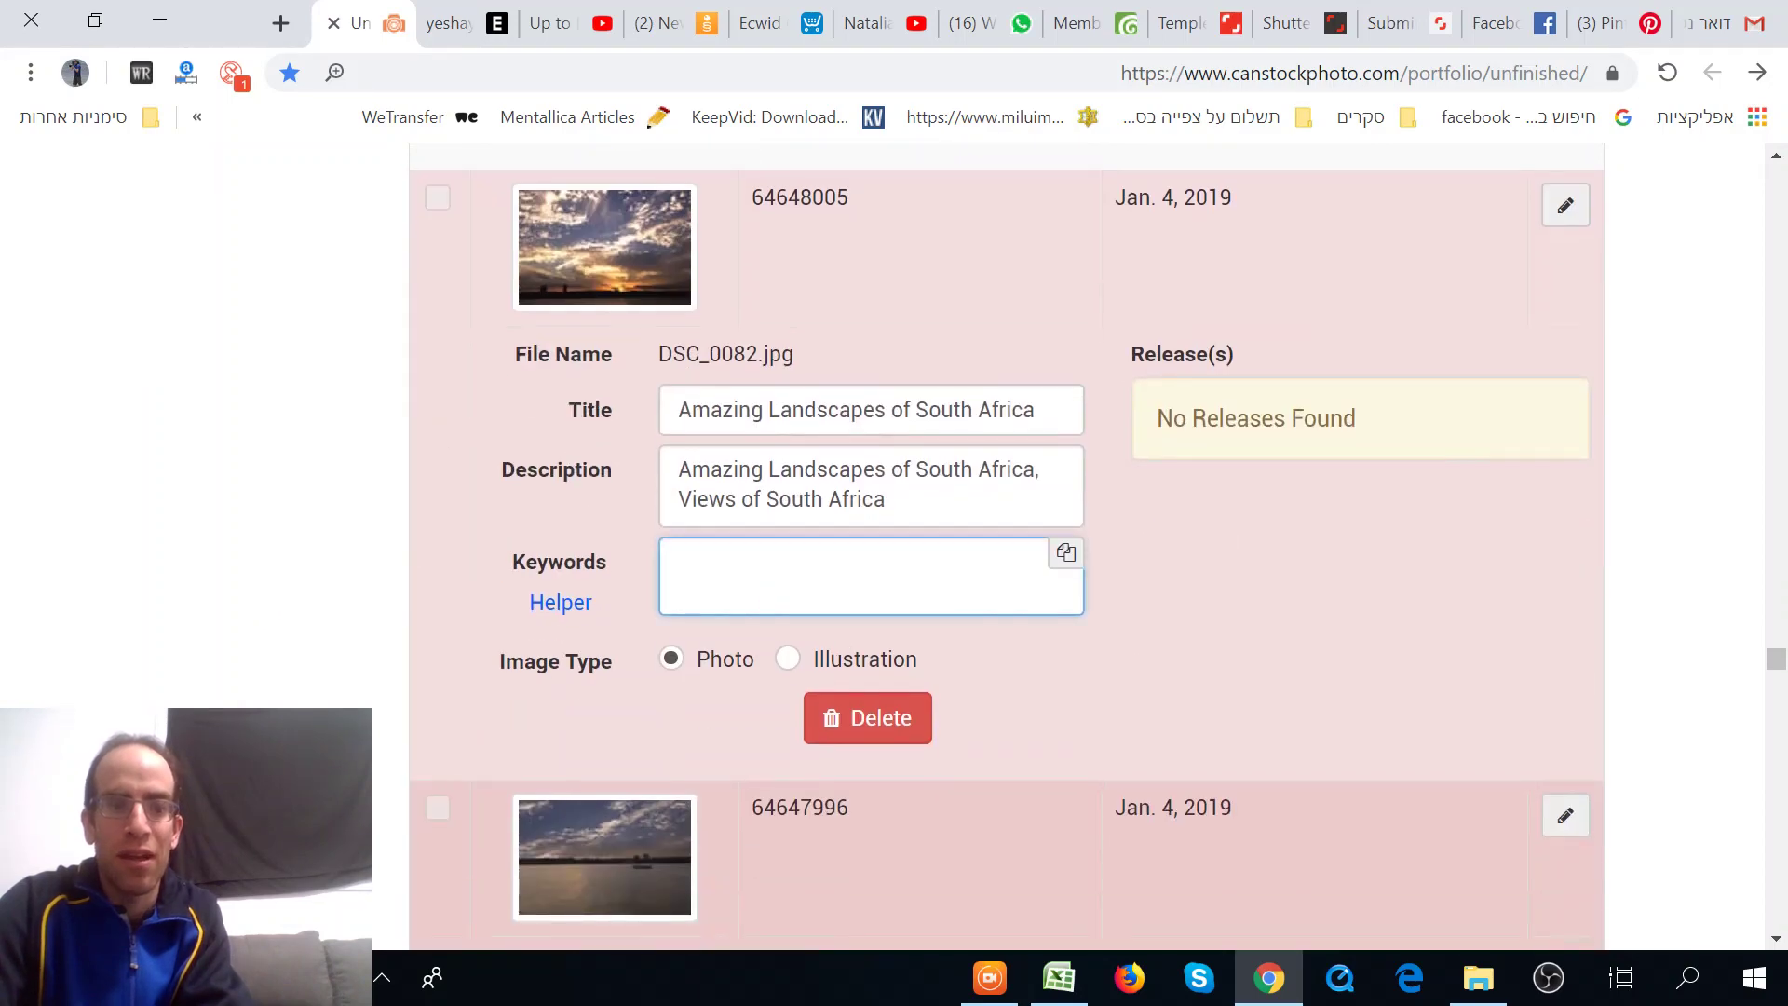
key("ctrl+v")
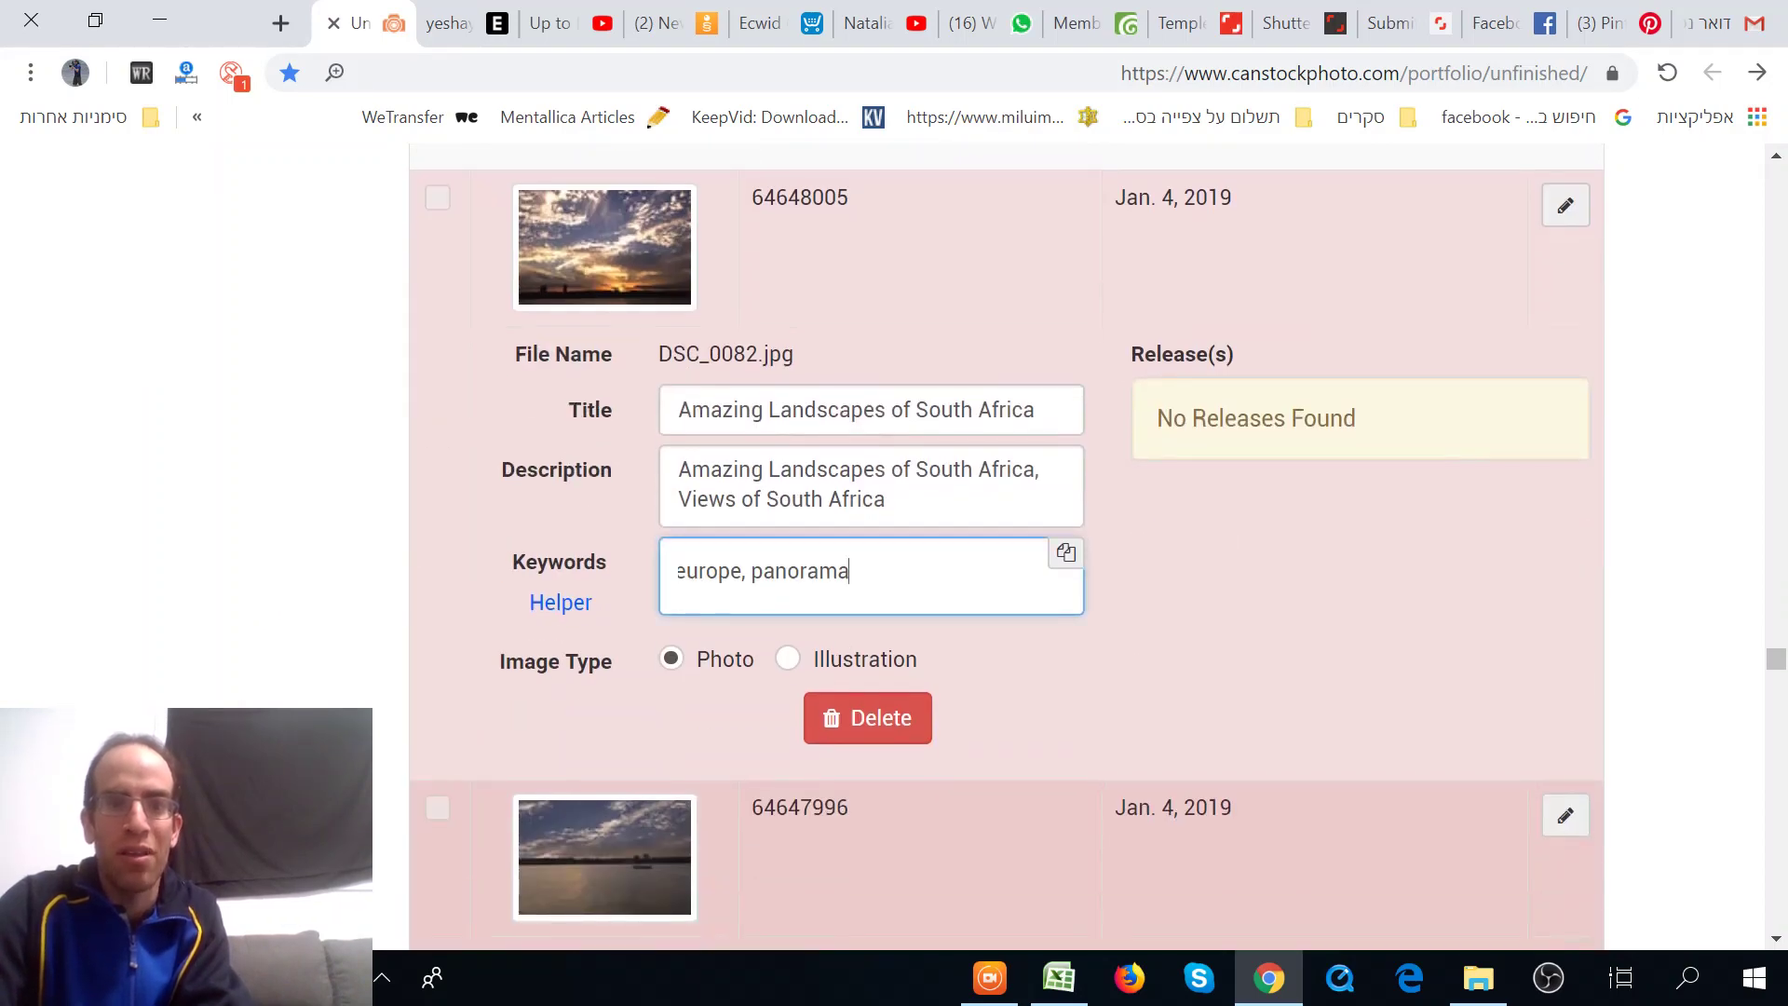
key("Return")
Step: Add the same keyword list to DSC_0073 (2).jpg and convert it to tags
scroll(1224, 618, "down", 7)
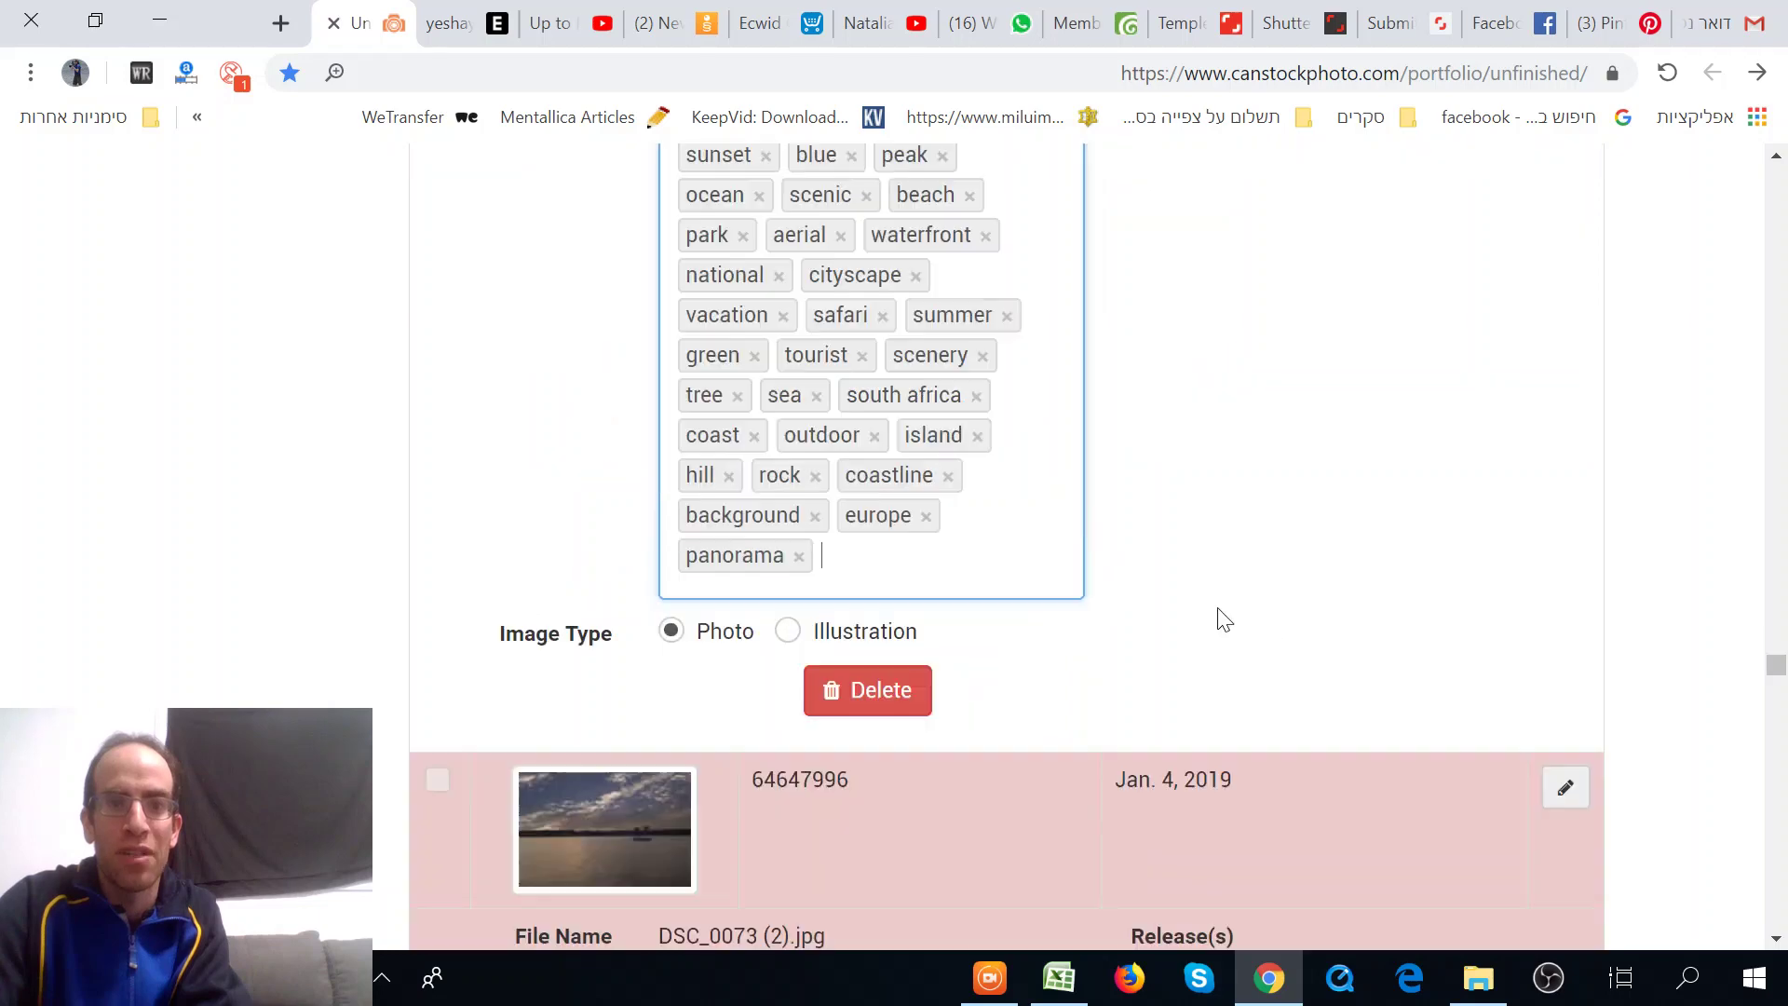
scroll(1213, 601, "down", 4)
left_click(788, 643)
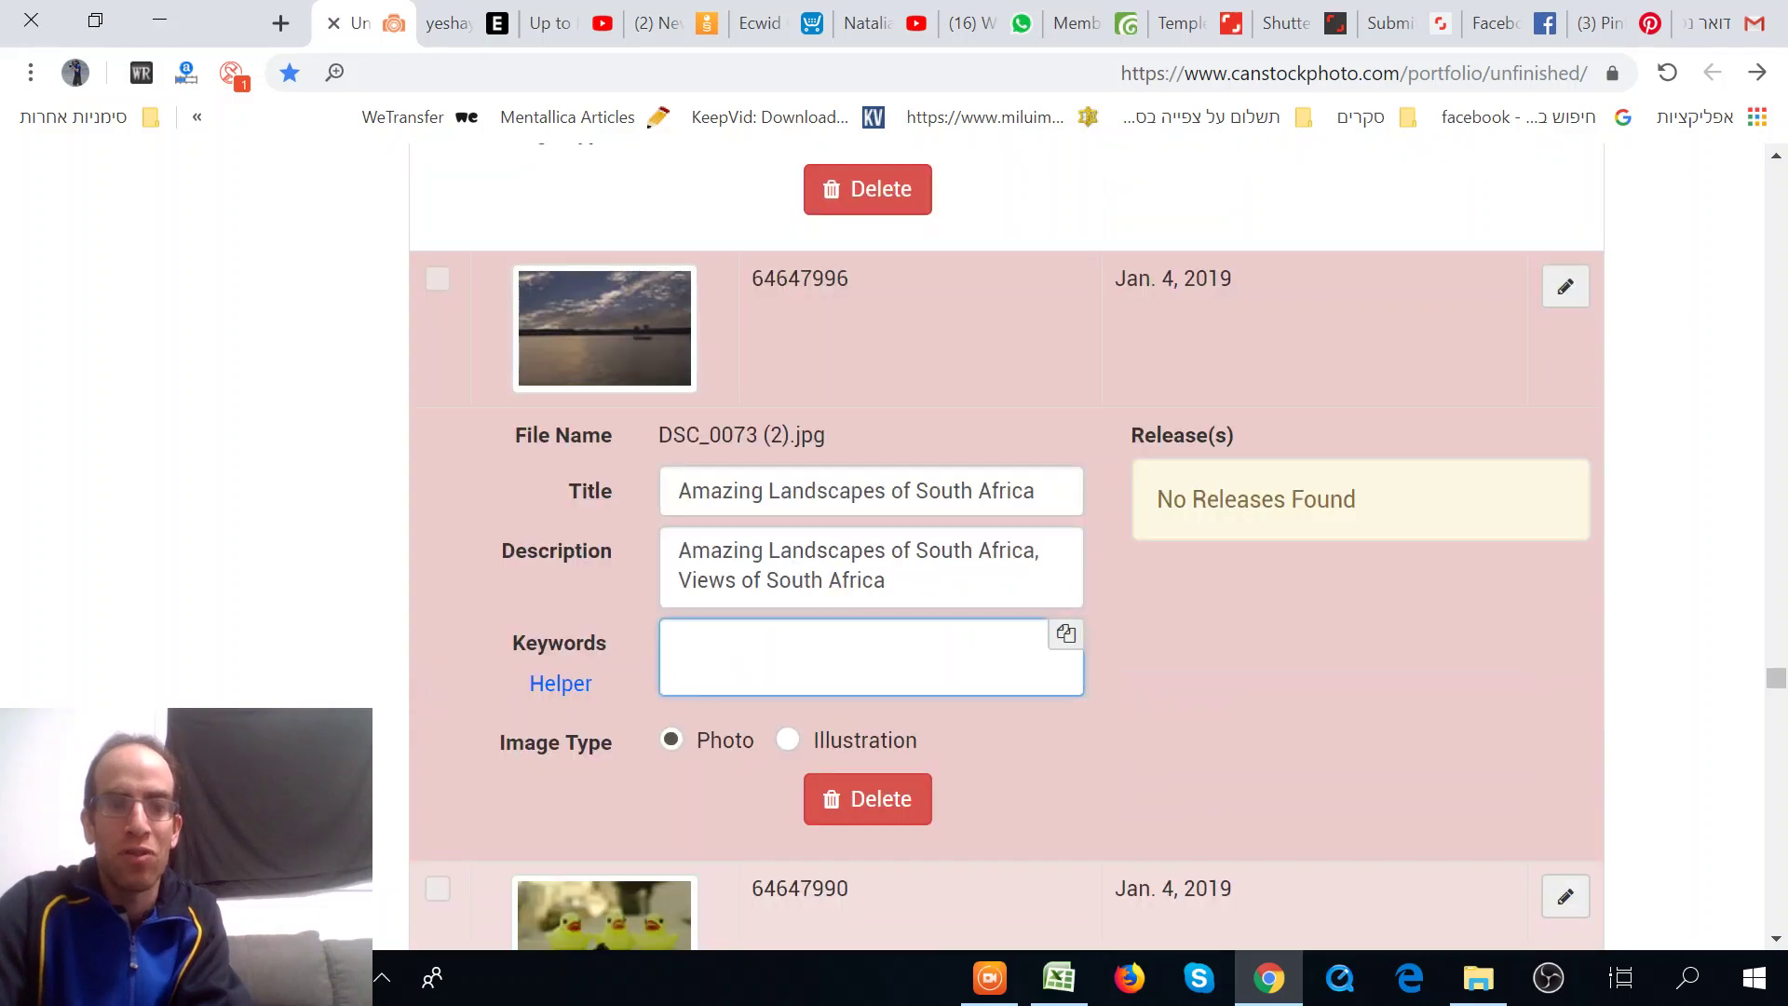
key("ctrl+v")
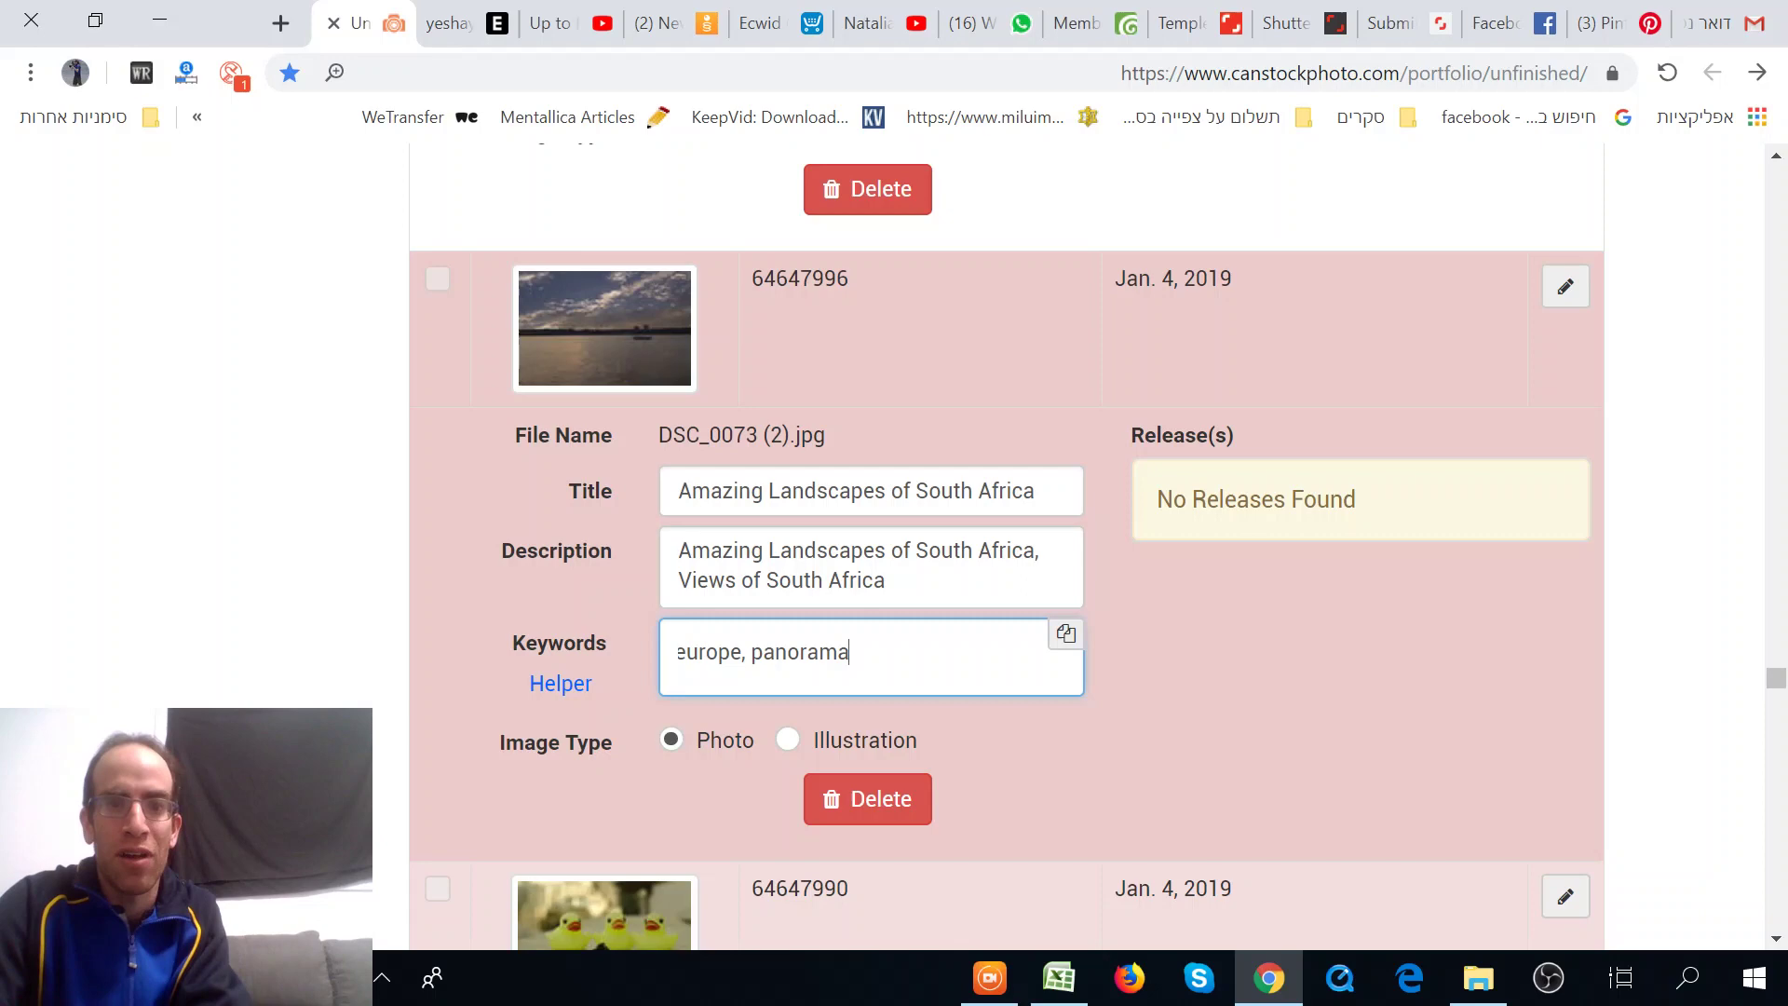
left_click(1154, 639)
scroll(1131, 615, "down", 15)
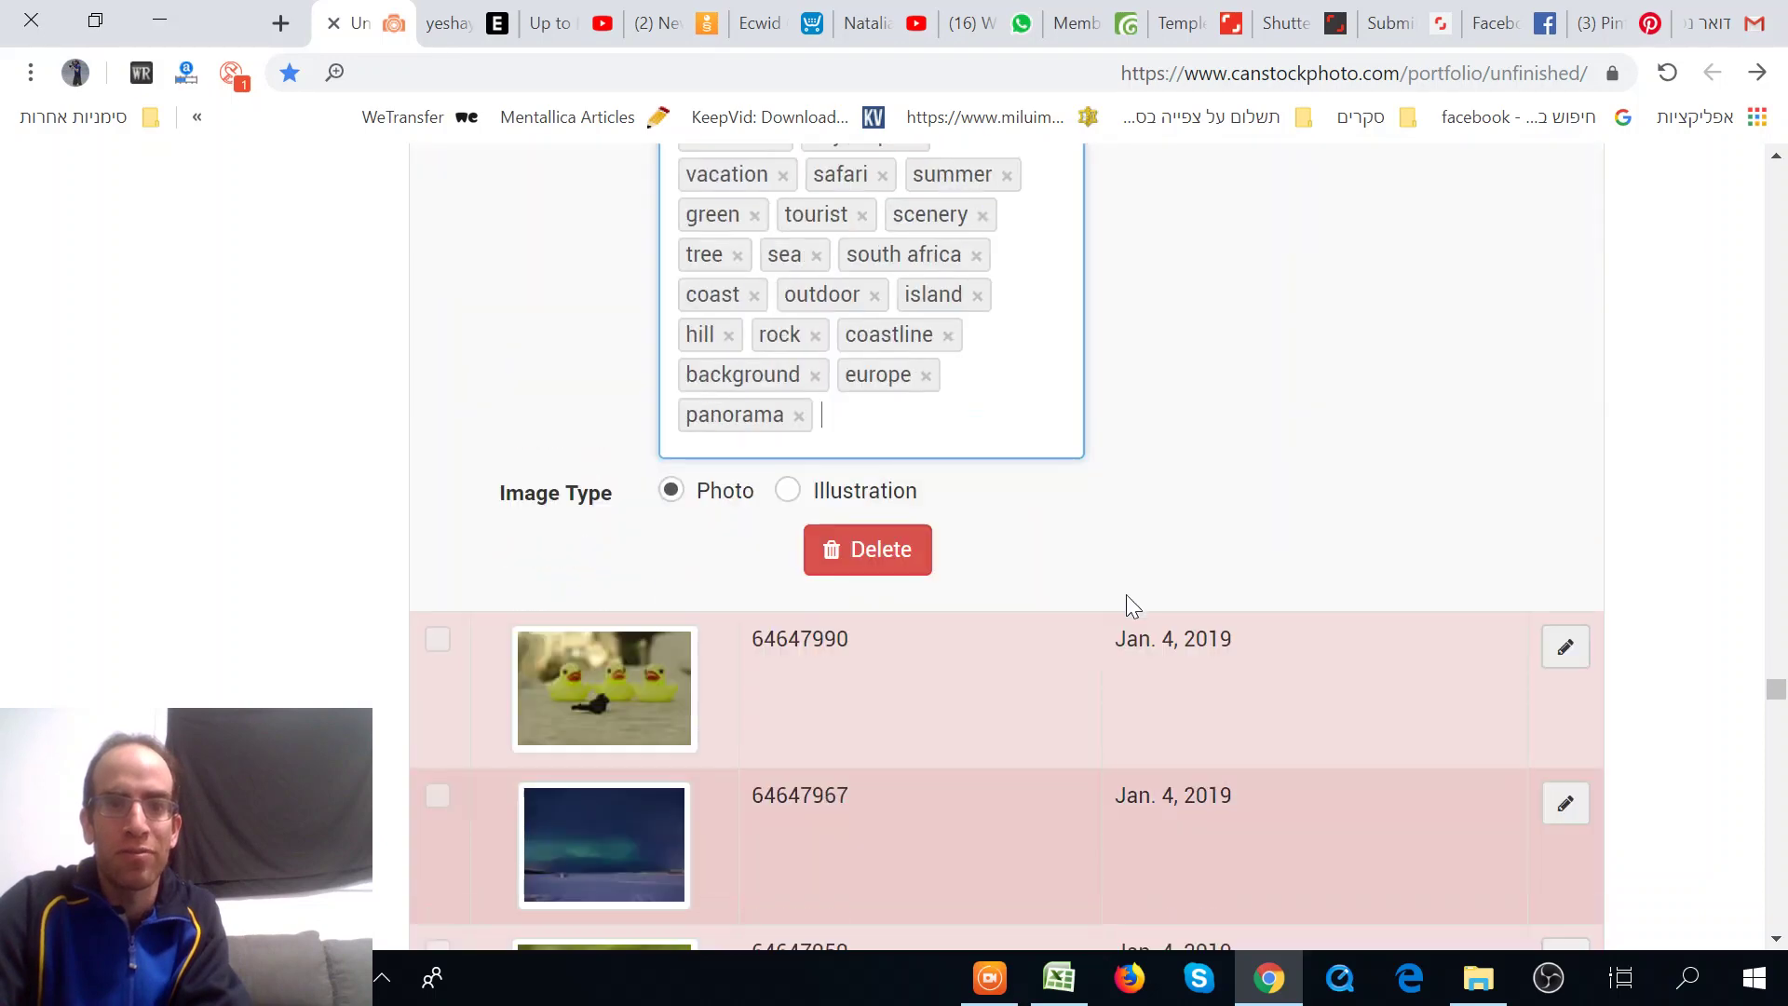
scroll(1109, 531, "down", 20)
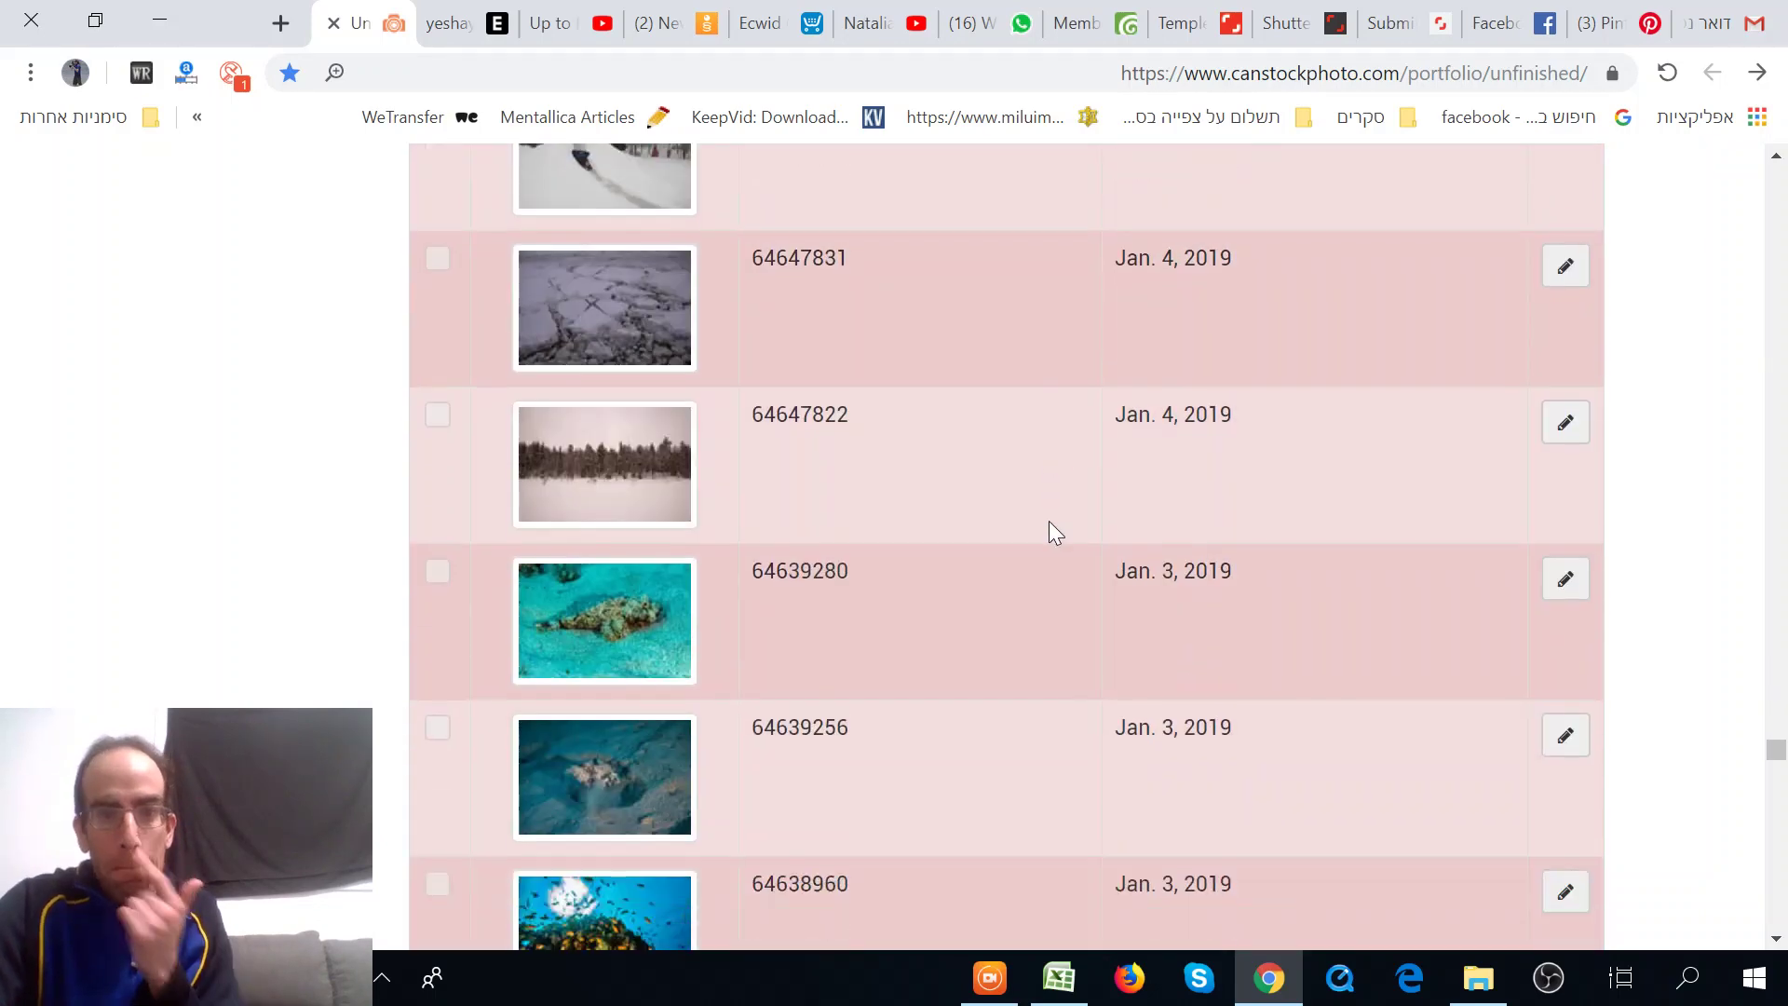
scroll(1048, 533, "down", 8)
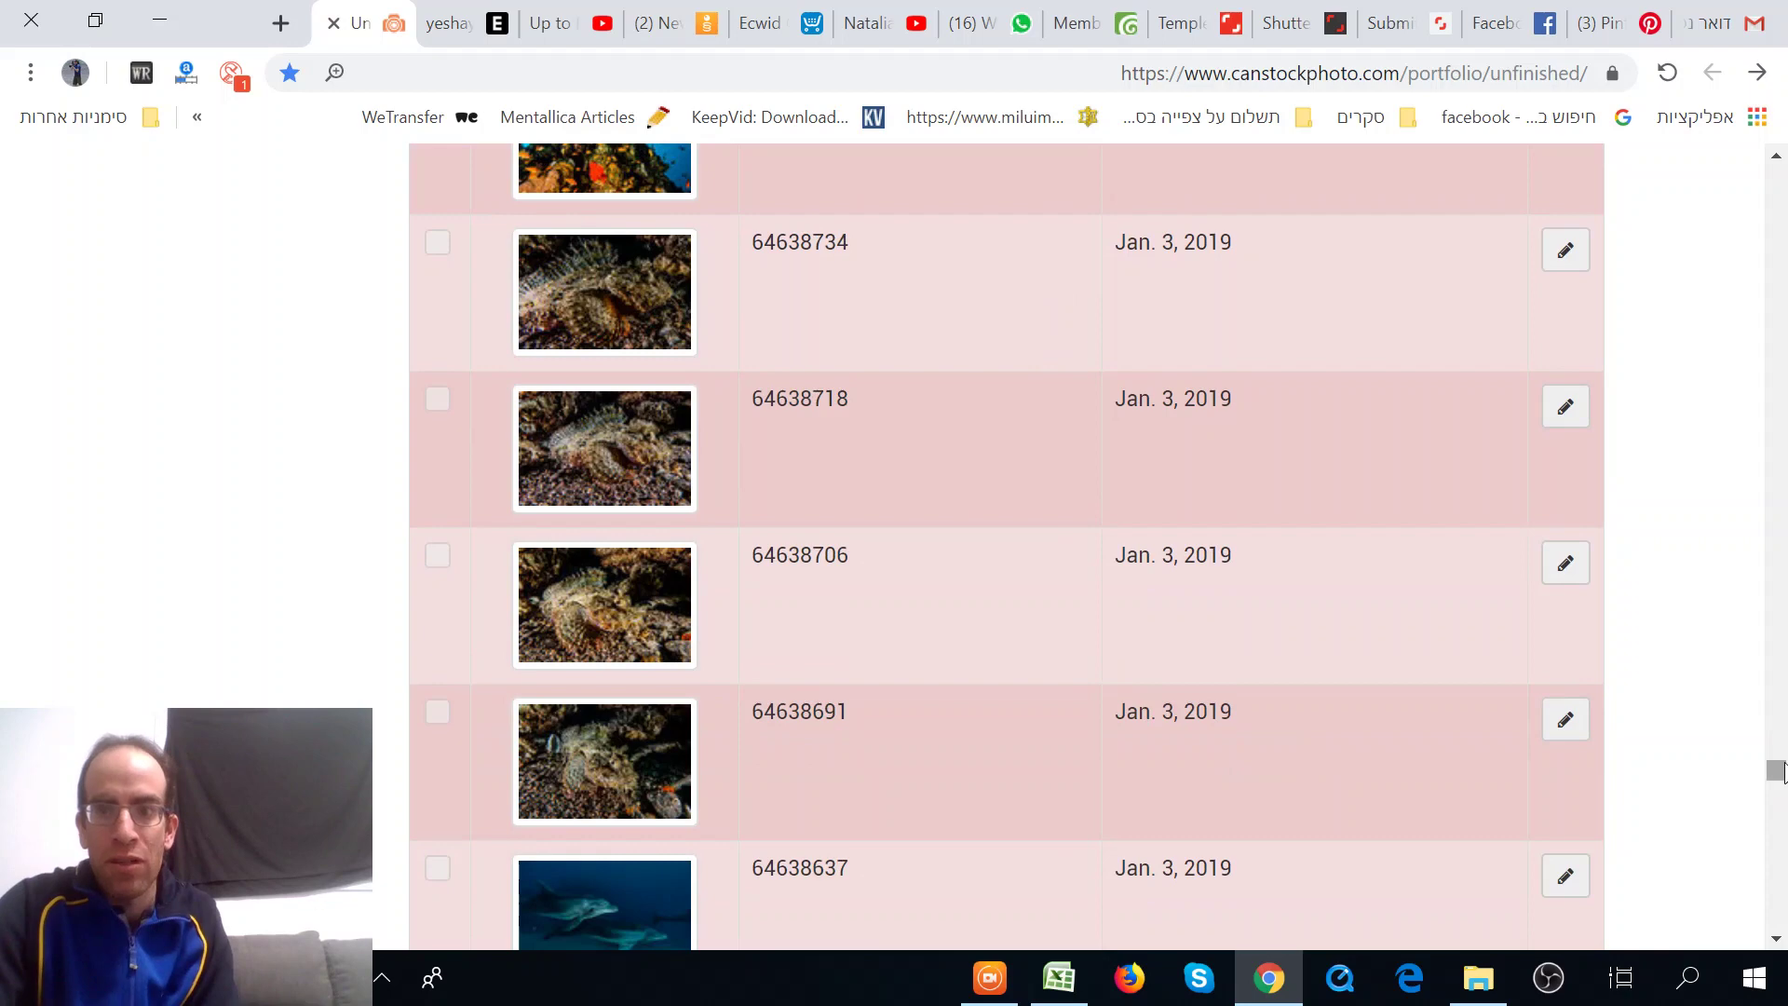
Step: Re-select all unfinished files, agree to the copyright statement and submit them for review
left_click_drag(1777, 771, 1777, 177)
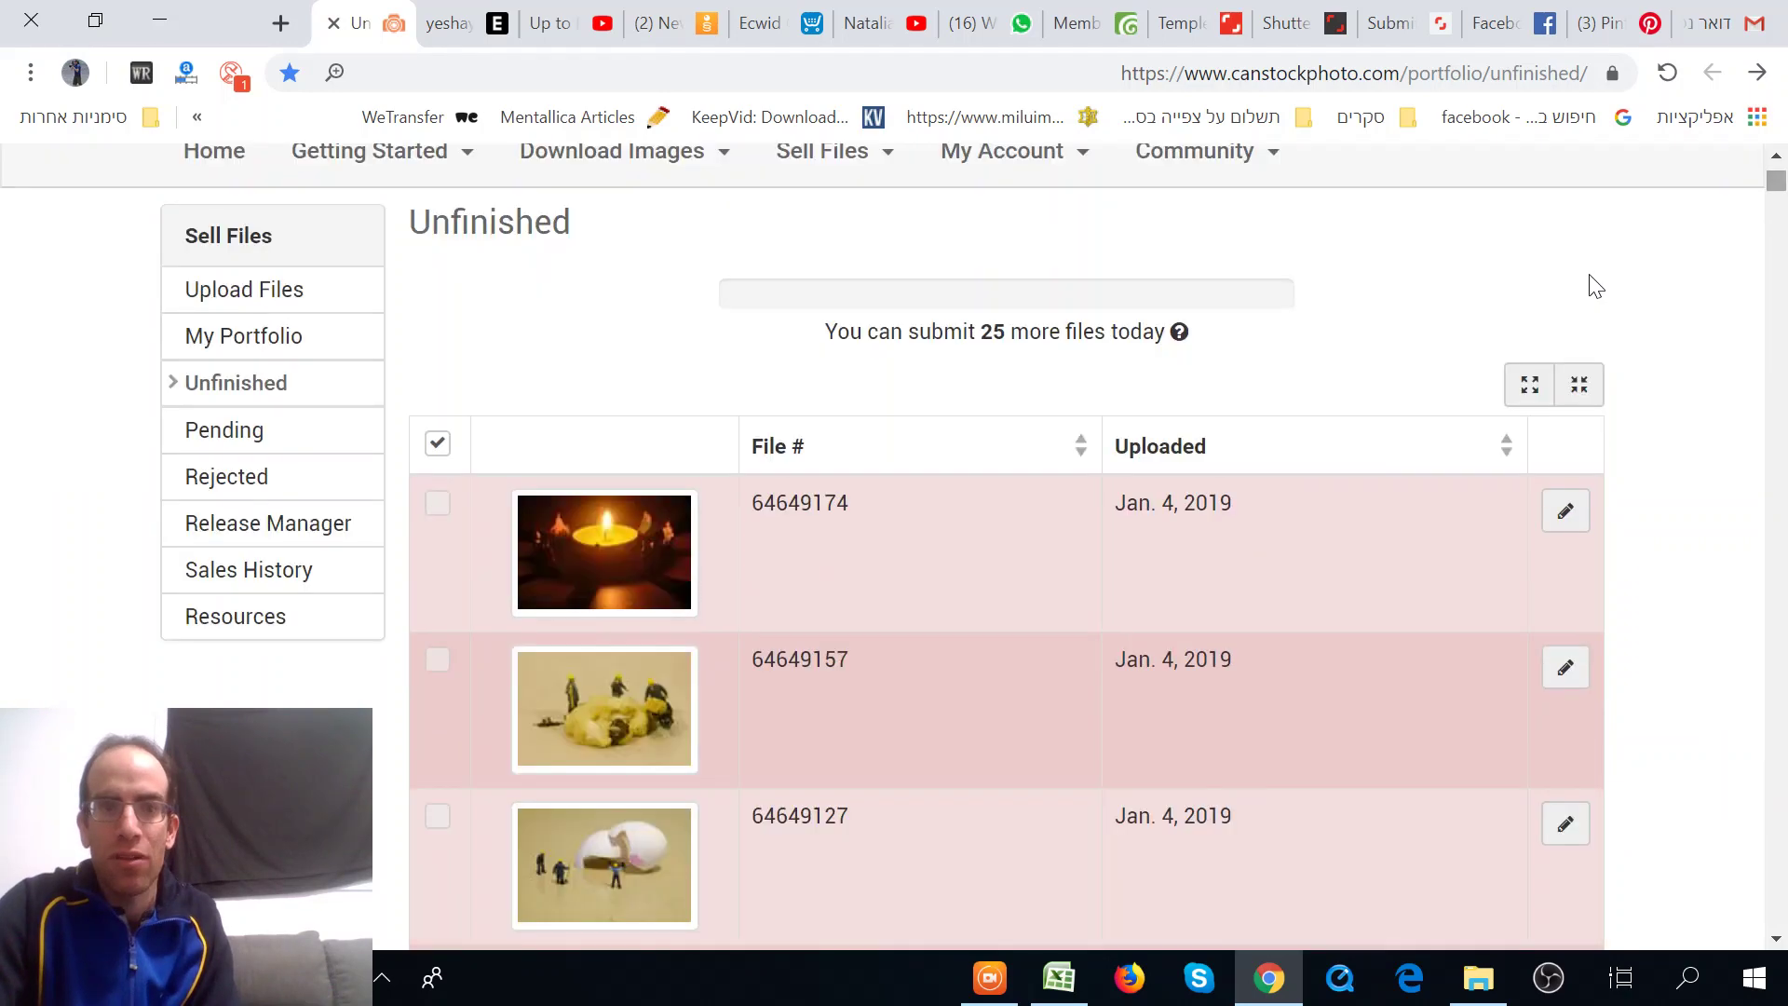
left_click(435, 449)
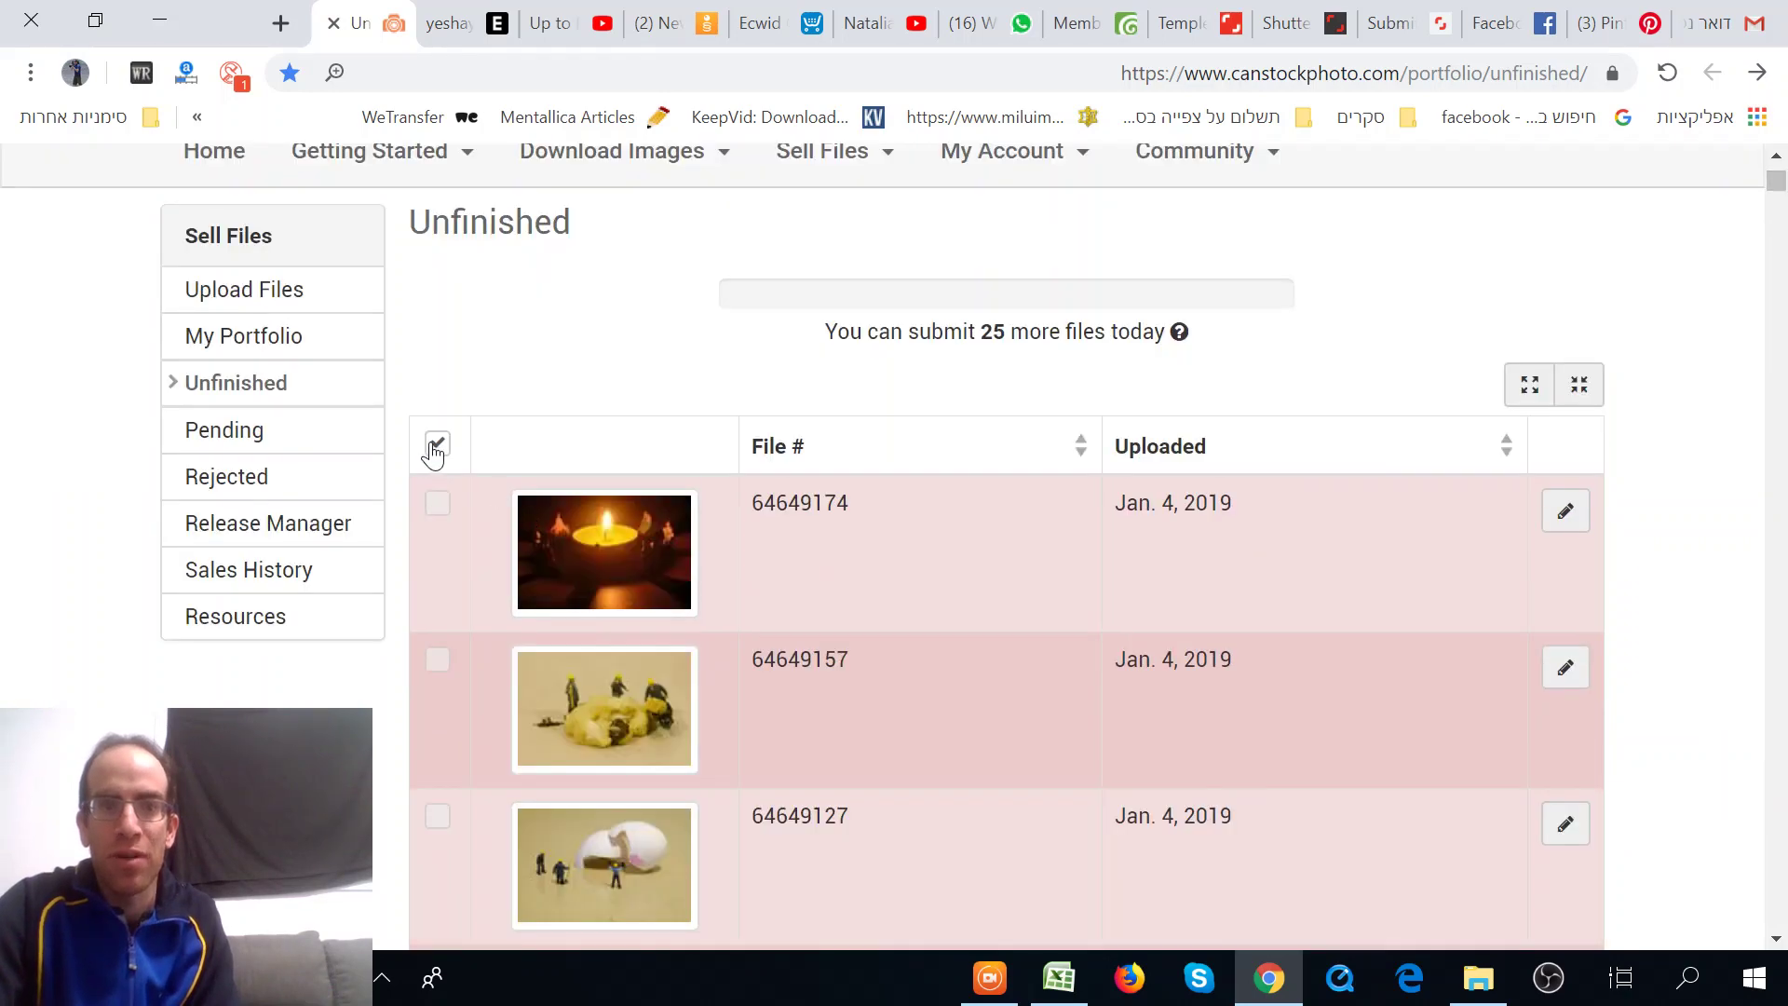
left_click(436, 452)
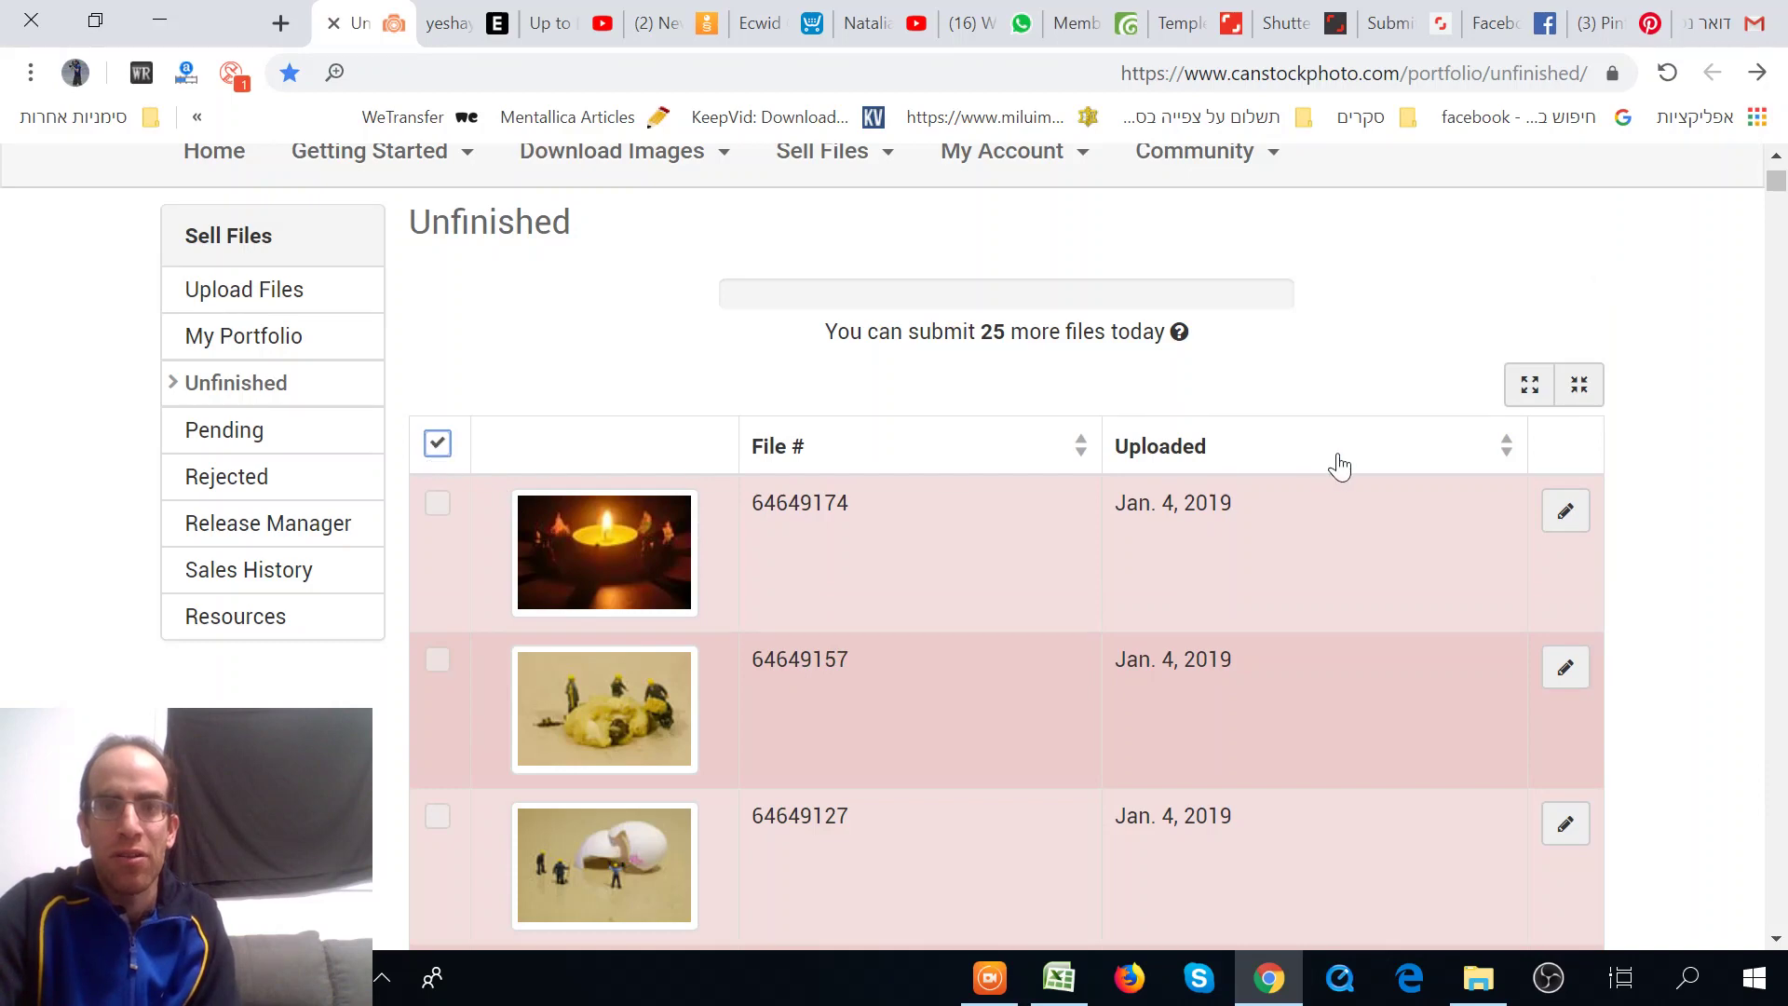
scroll(1628, 328, "down", 10)
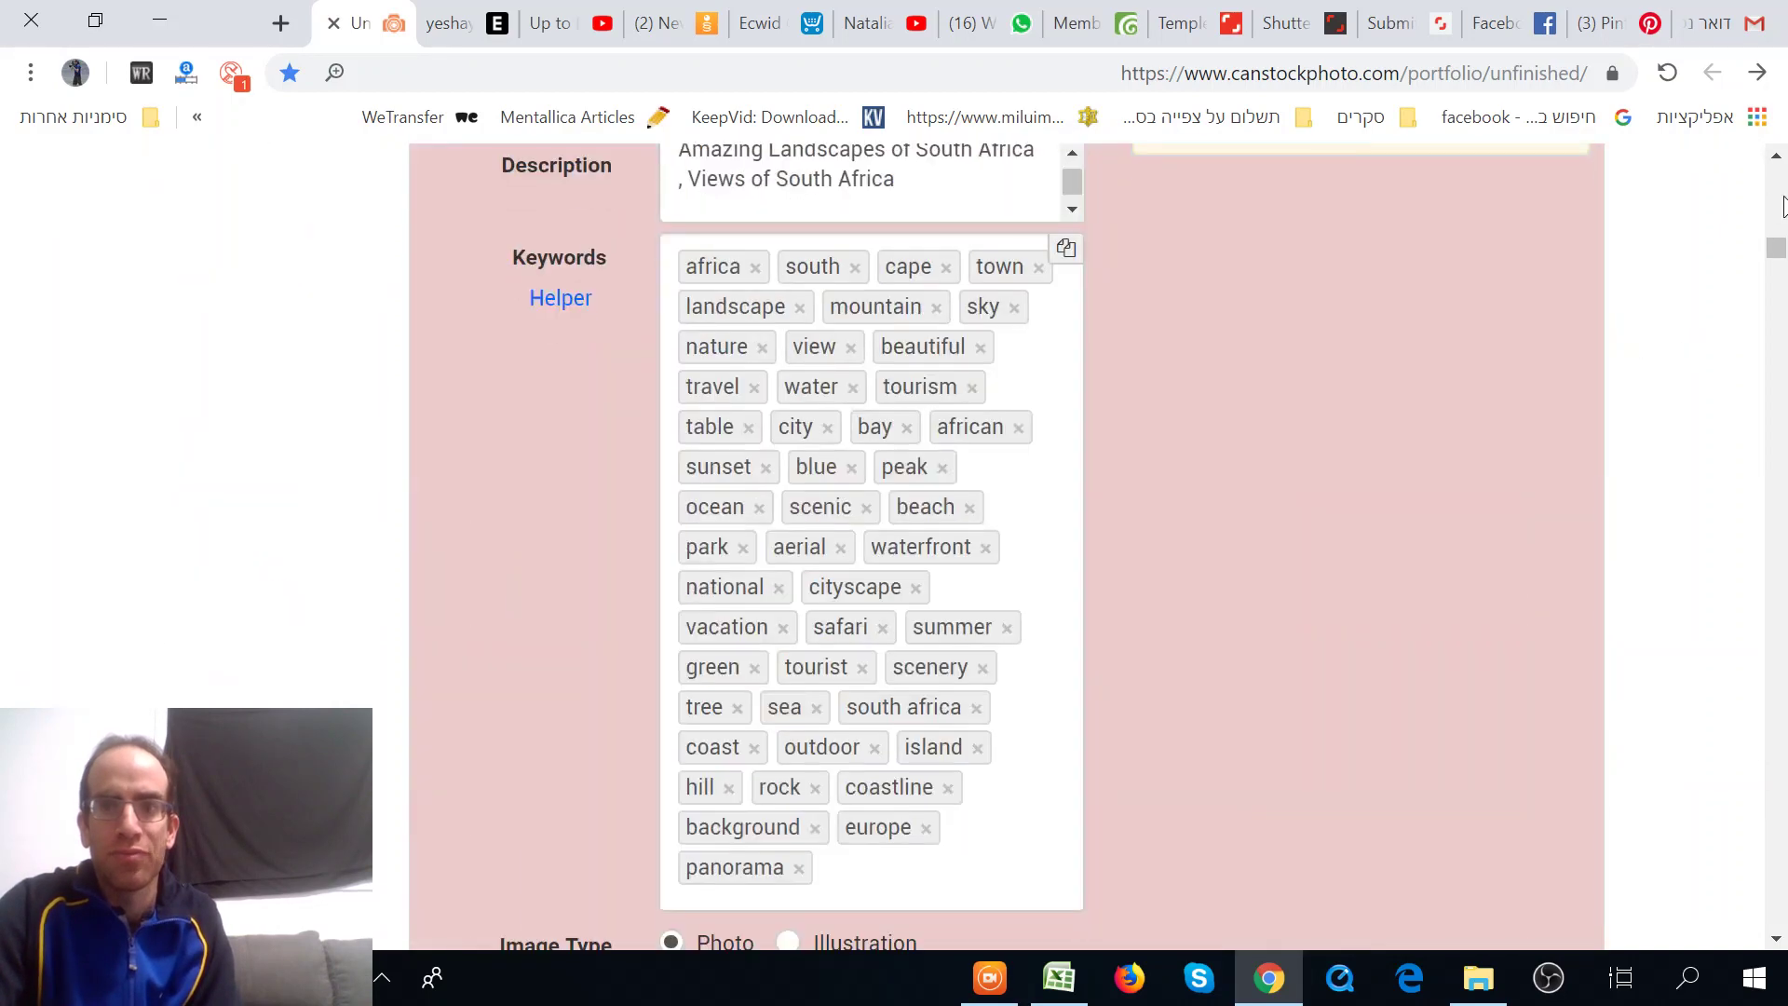
scroll(1779, 266, "down", 1)
left_click_drag(1779, 266, 1779, 927)
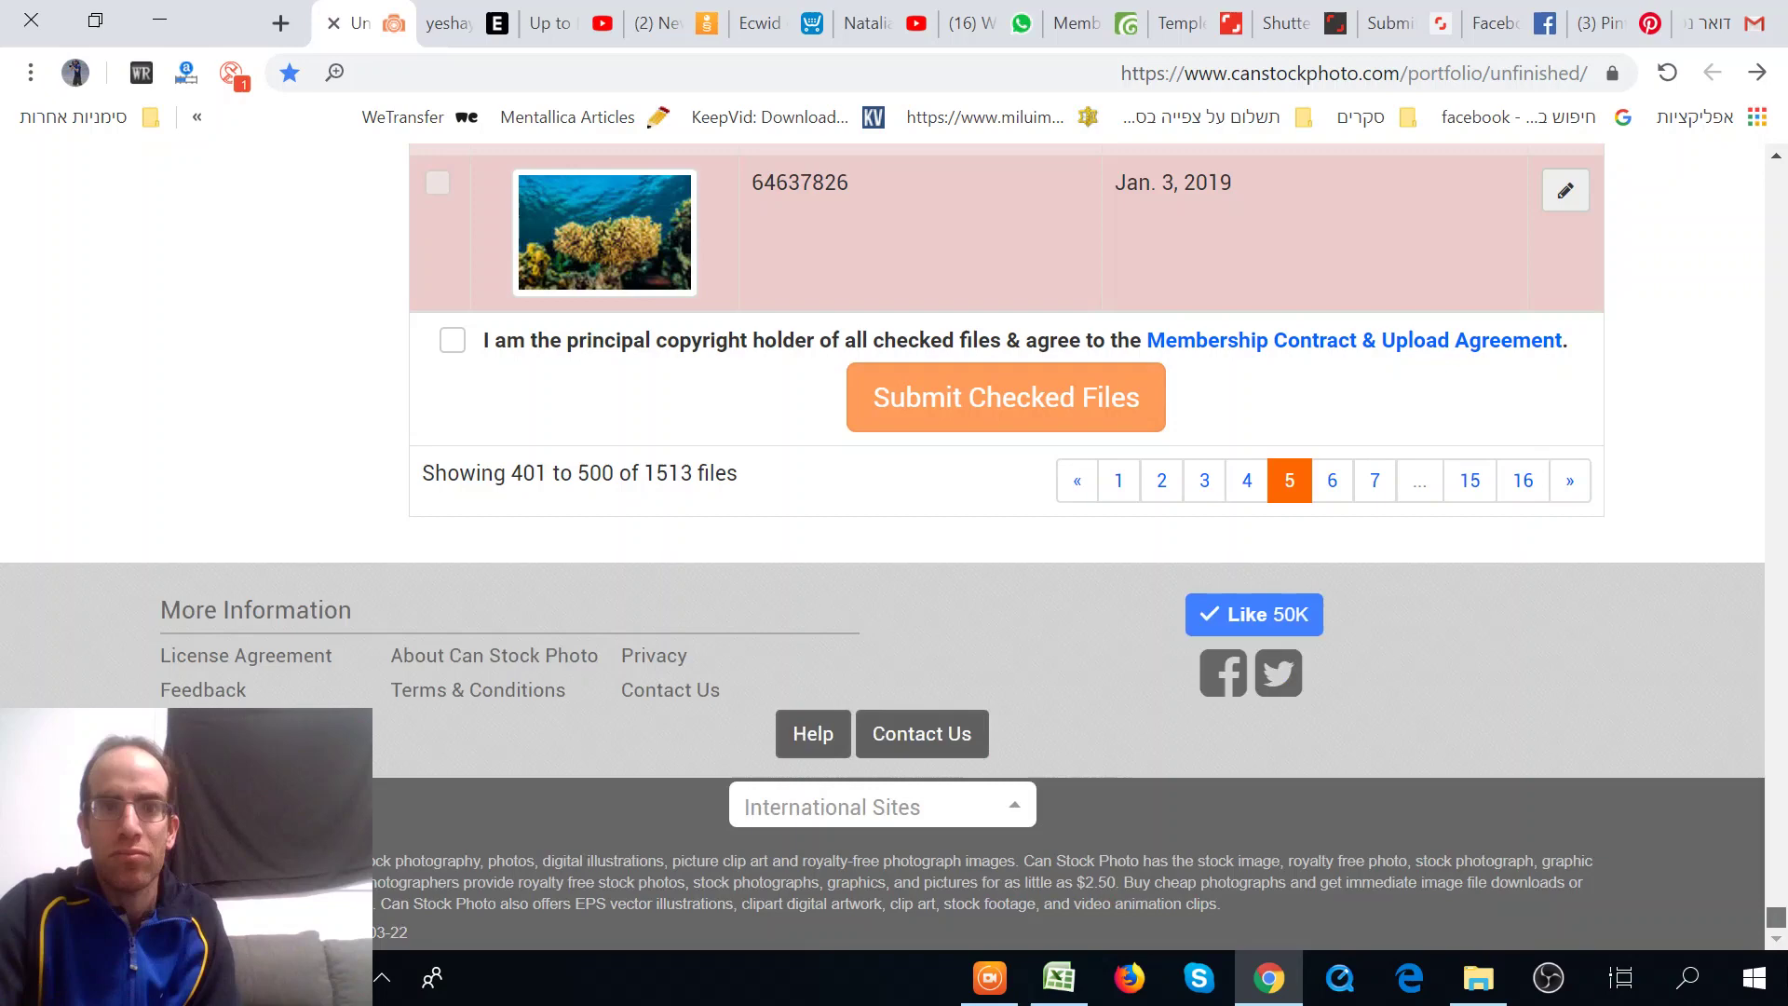
left_click(452, 341)
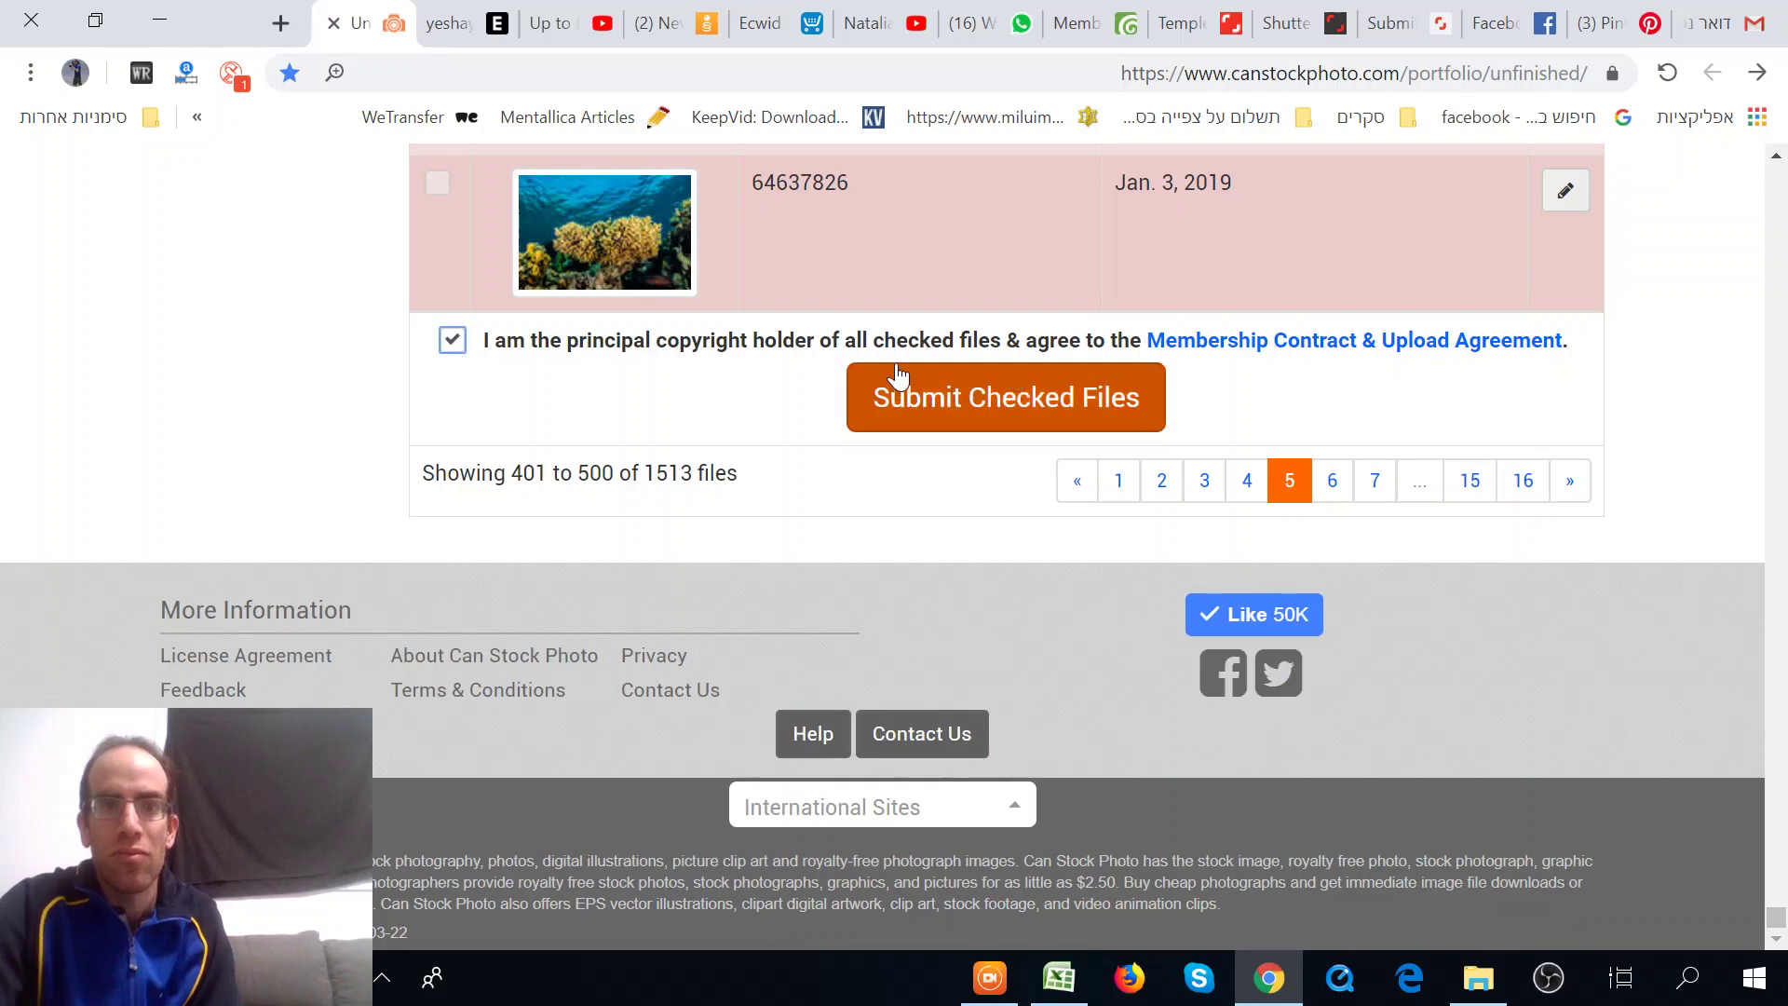
left_click(974, 398)
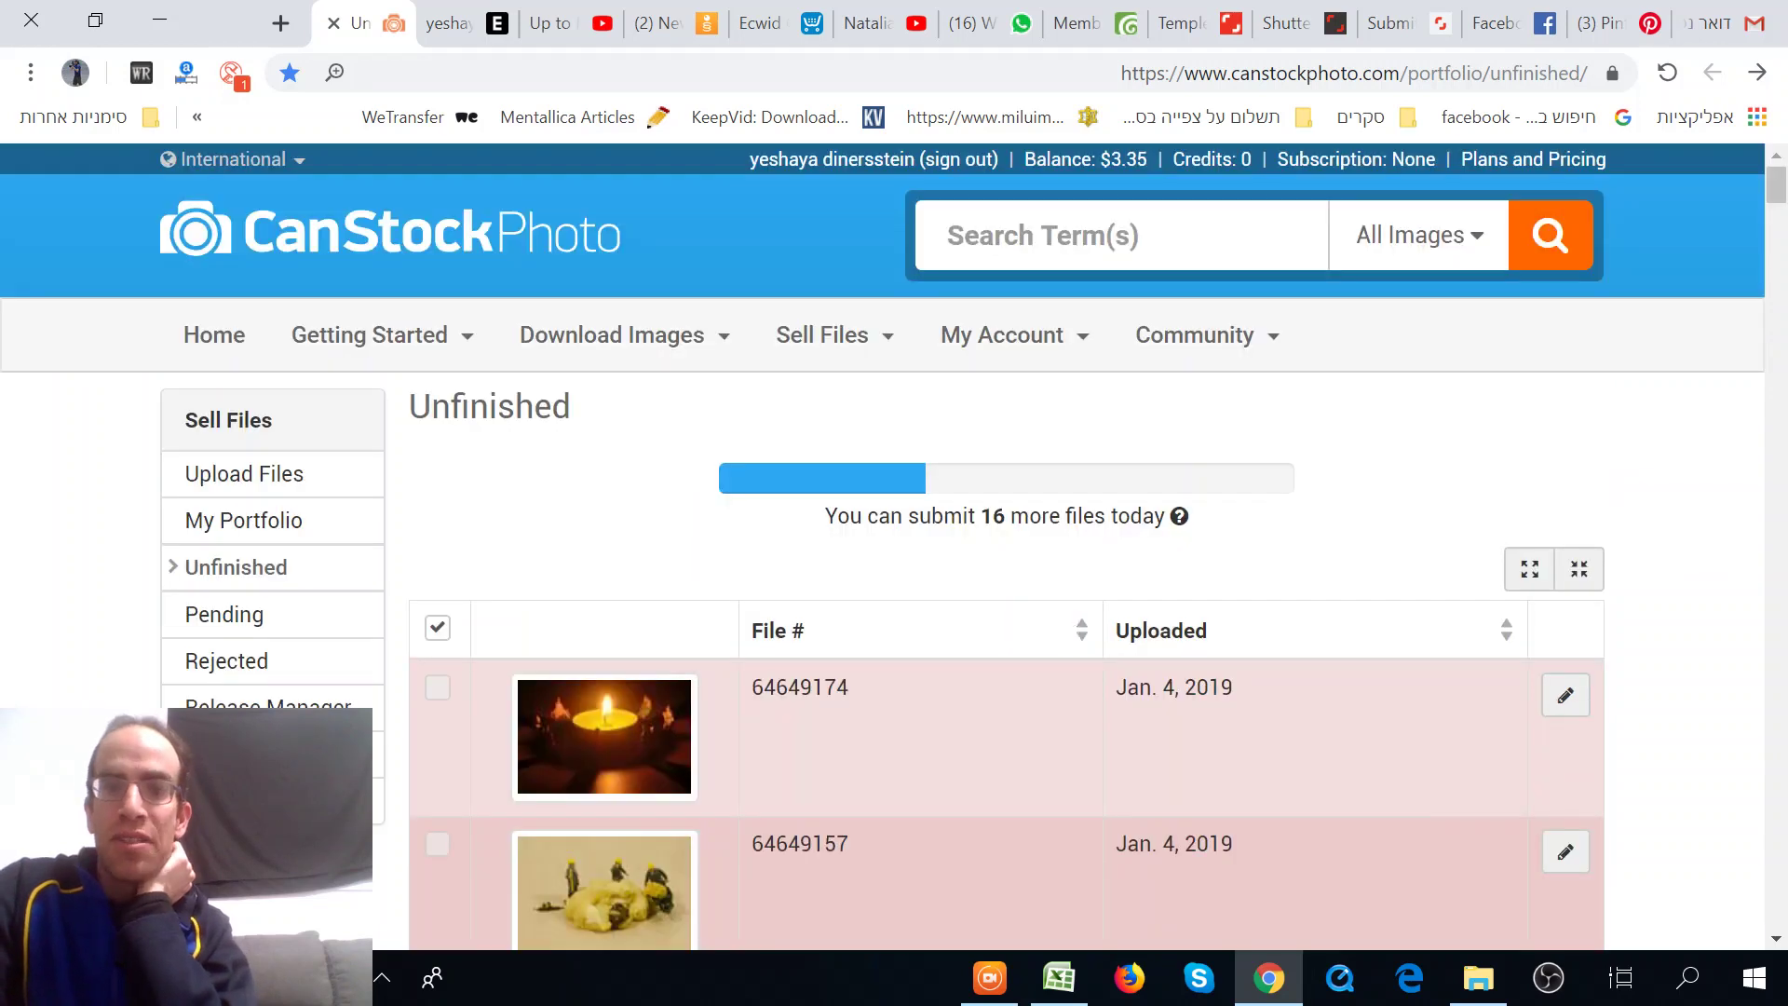
left_click(1180, 518)
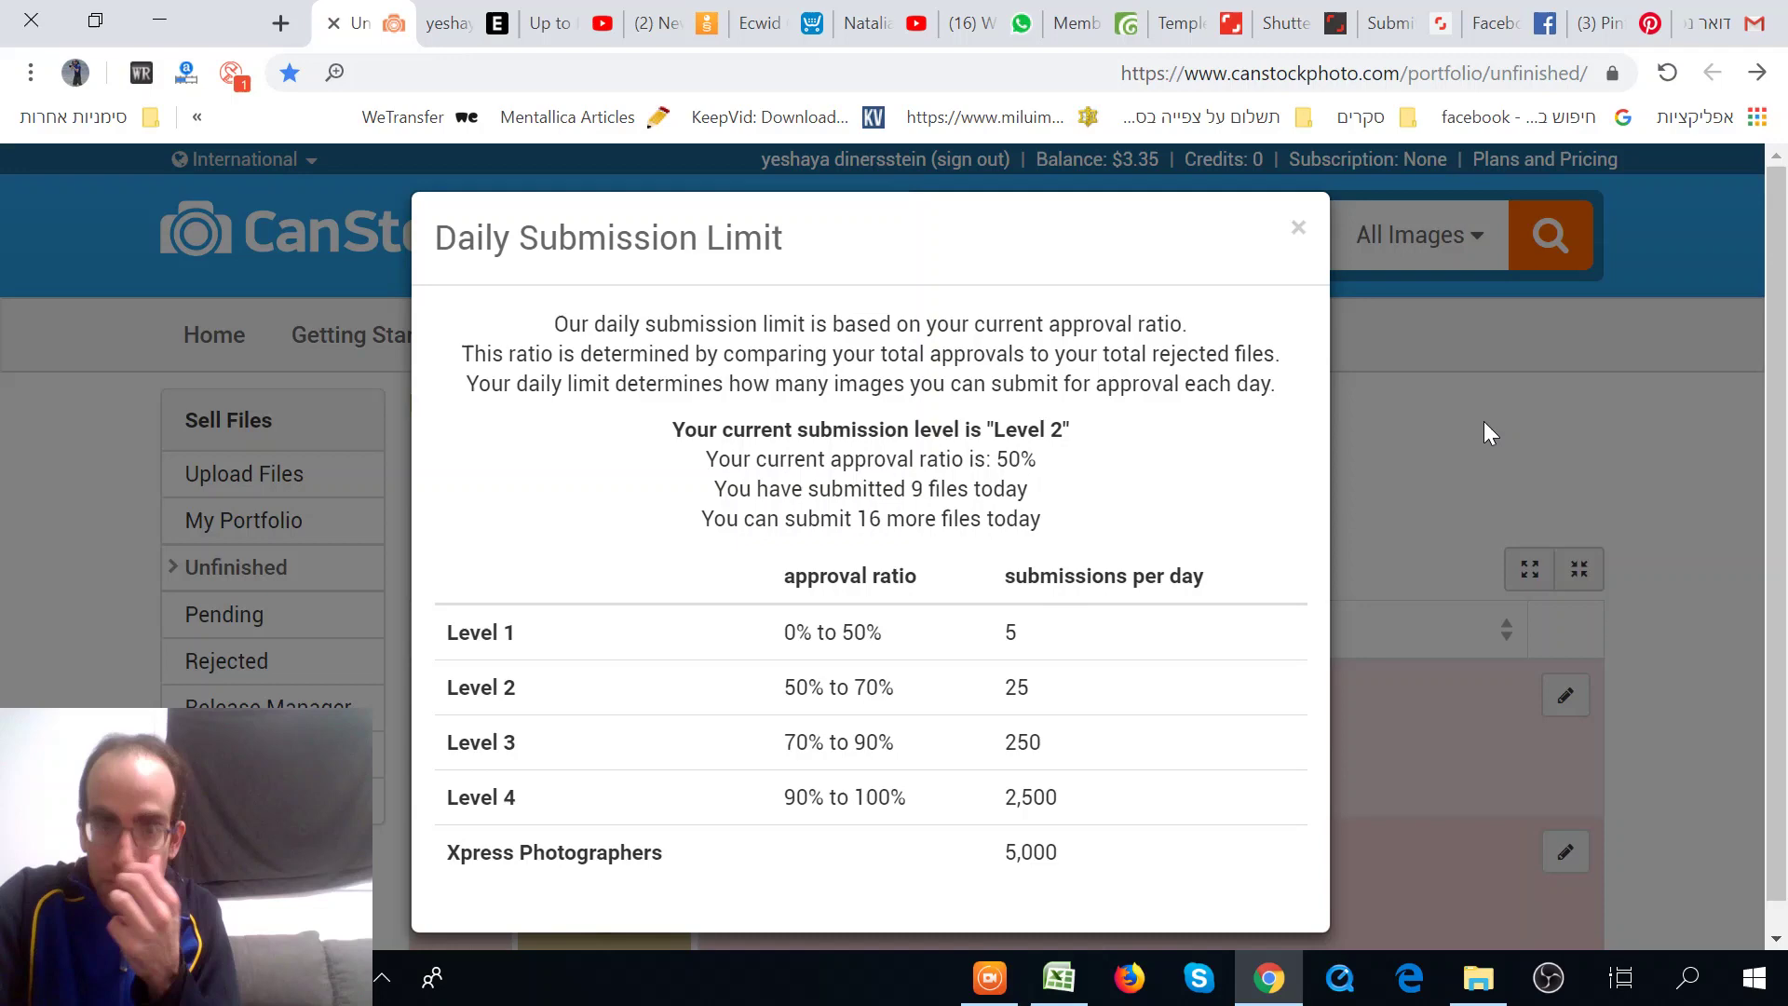
left_click(1293, 227)
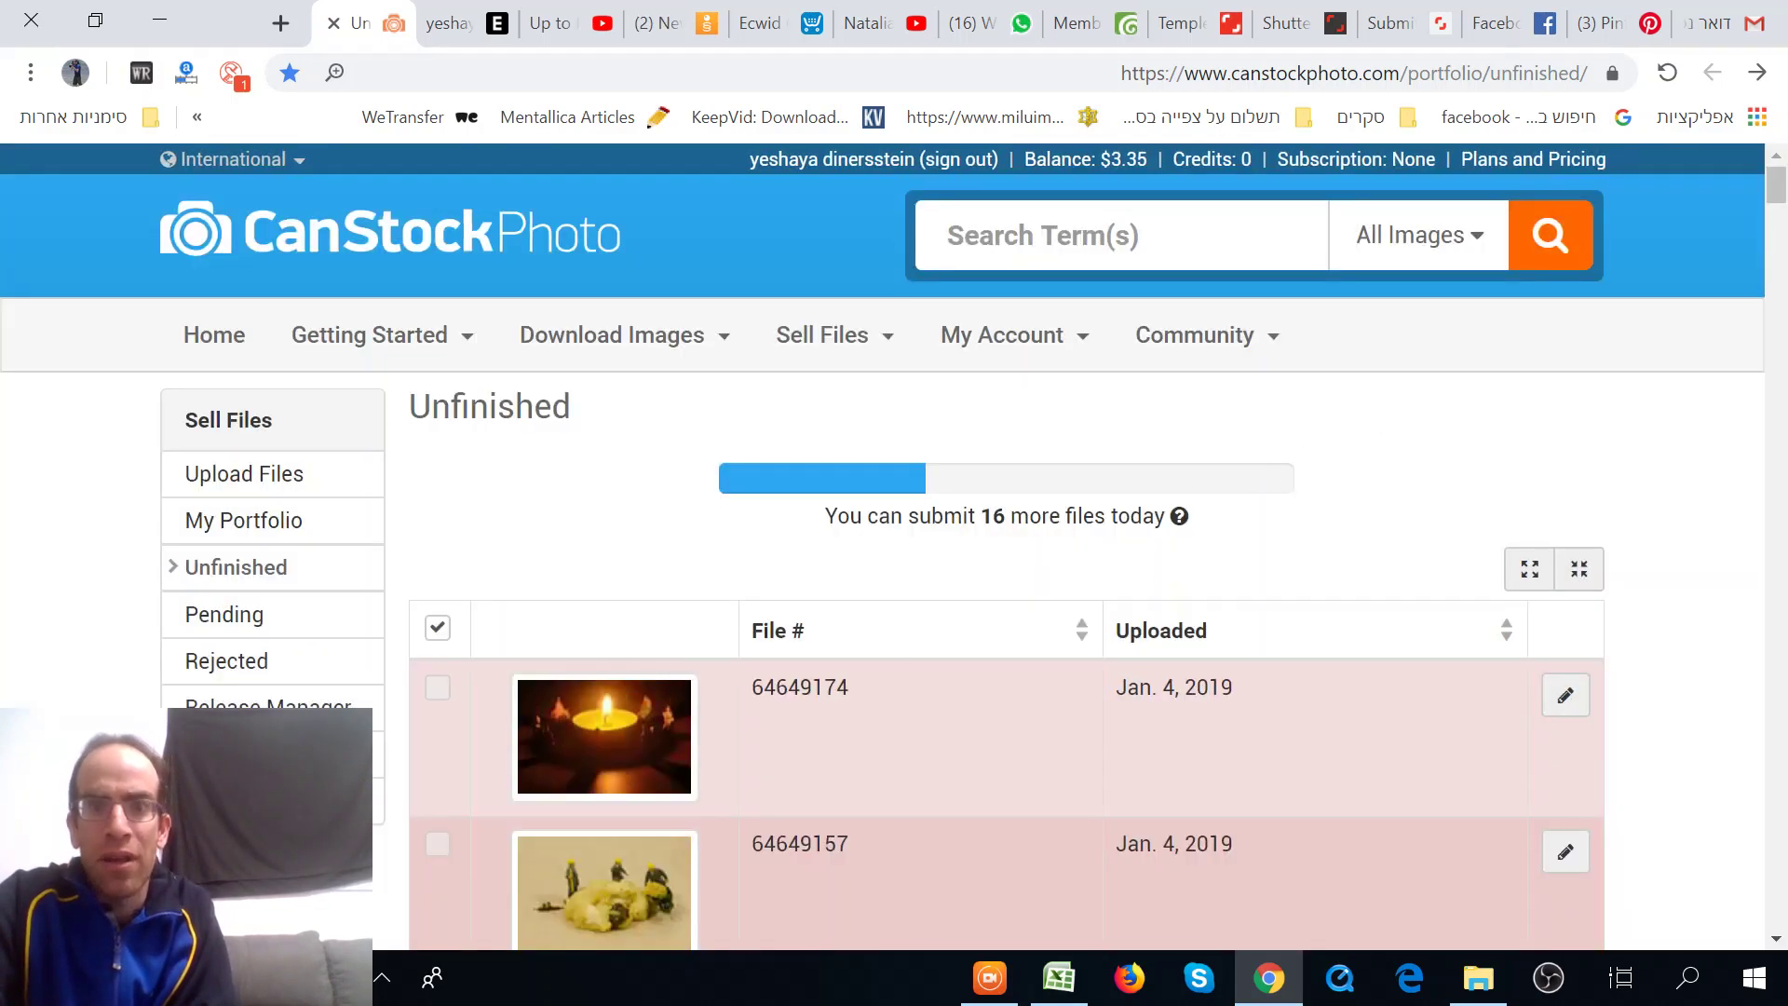
left_click(1023, 359)
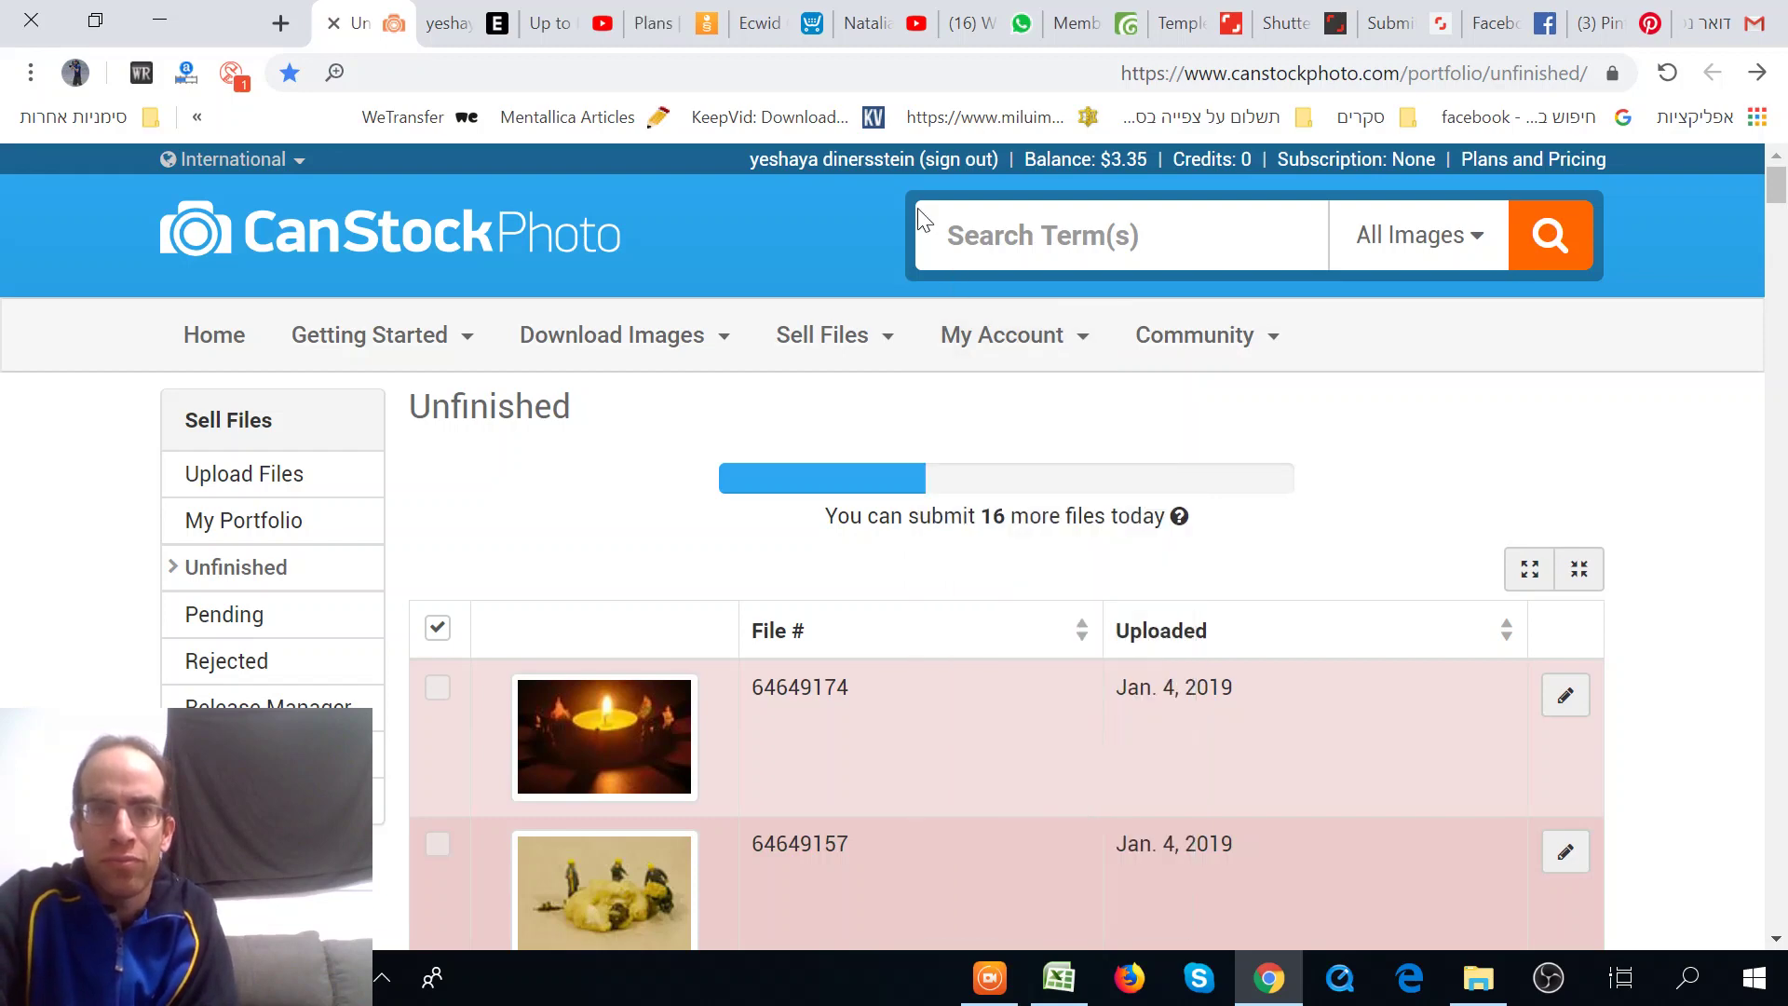
left_click(993, 348)
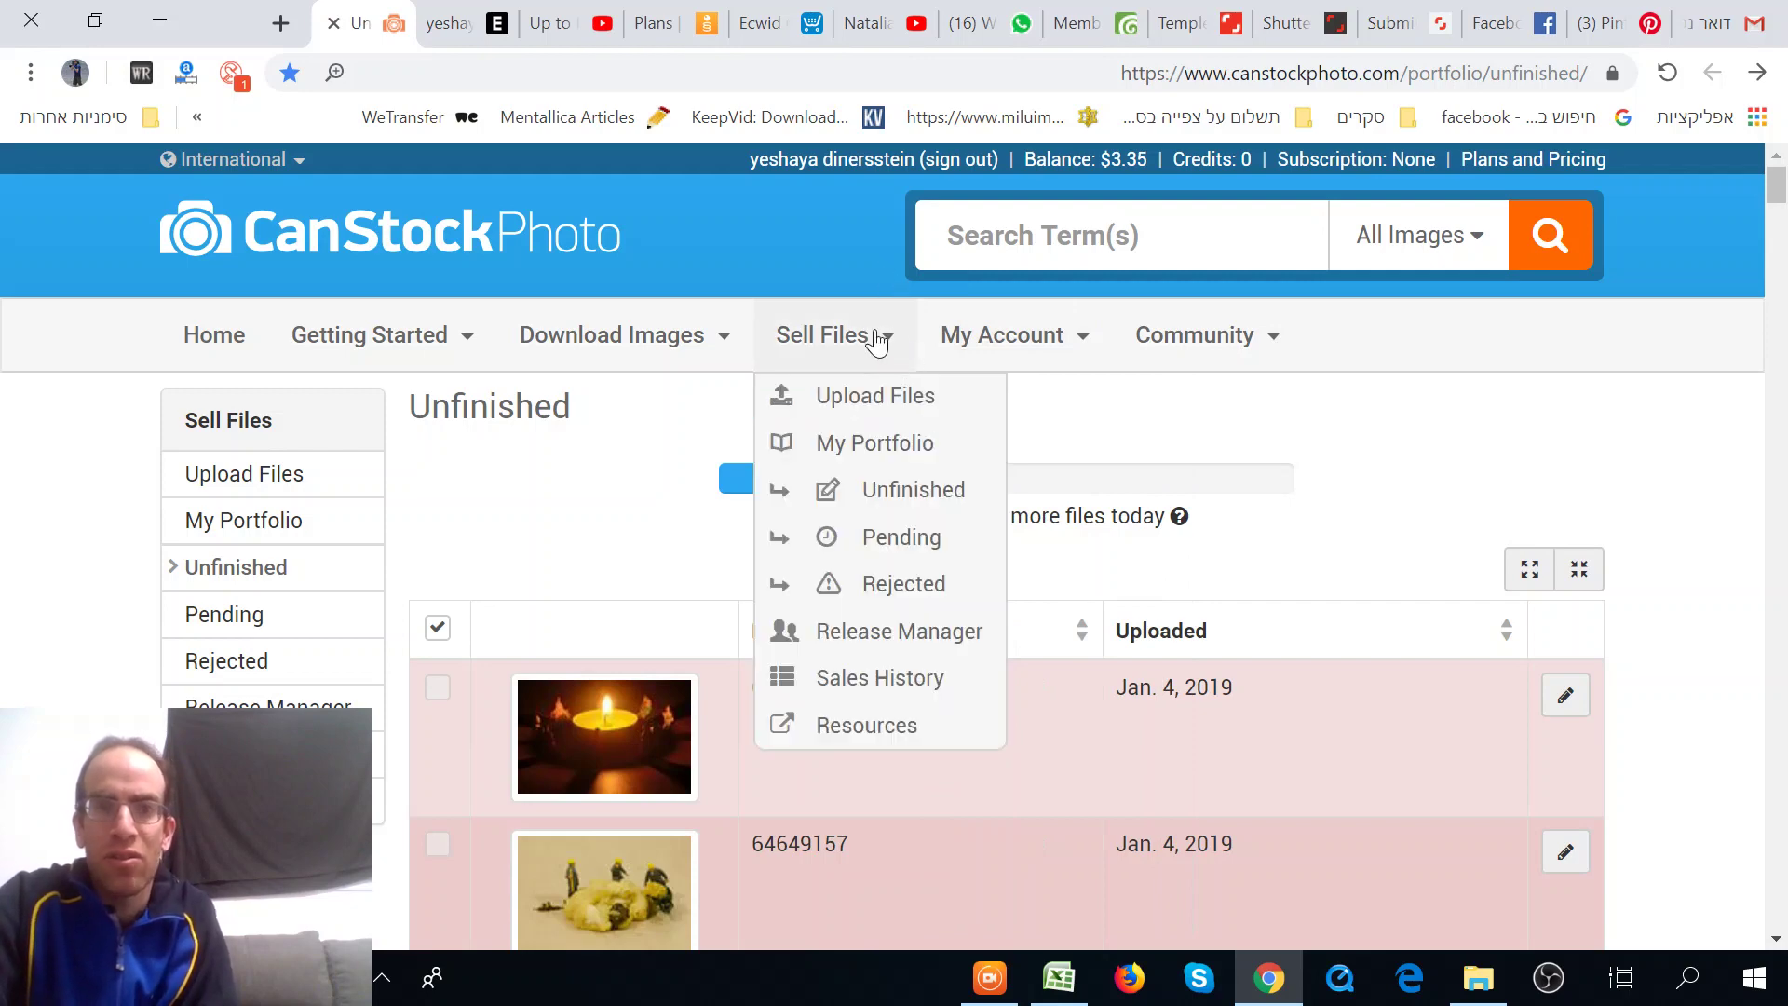
mouse_move(646, 354)
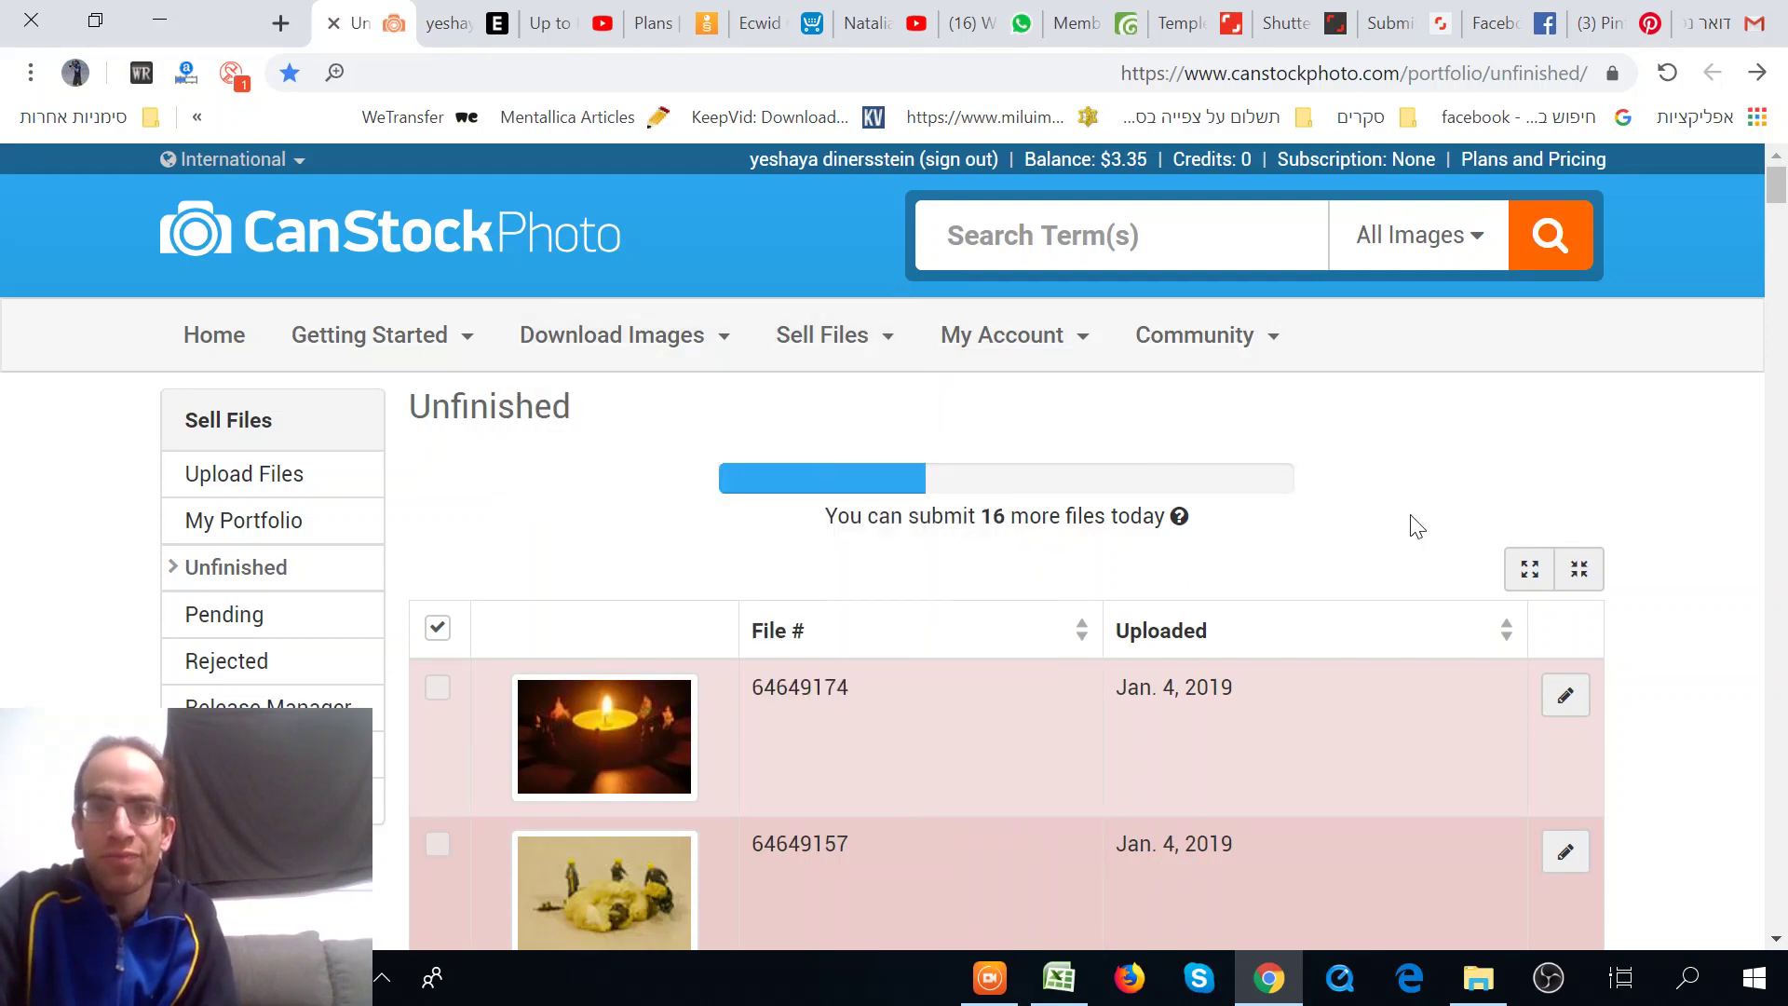
scroll(1209, 490, "down", 6)
scroll(1334, 500, "up", 6)
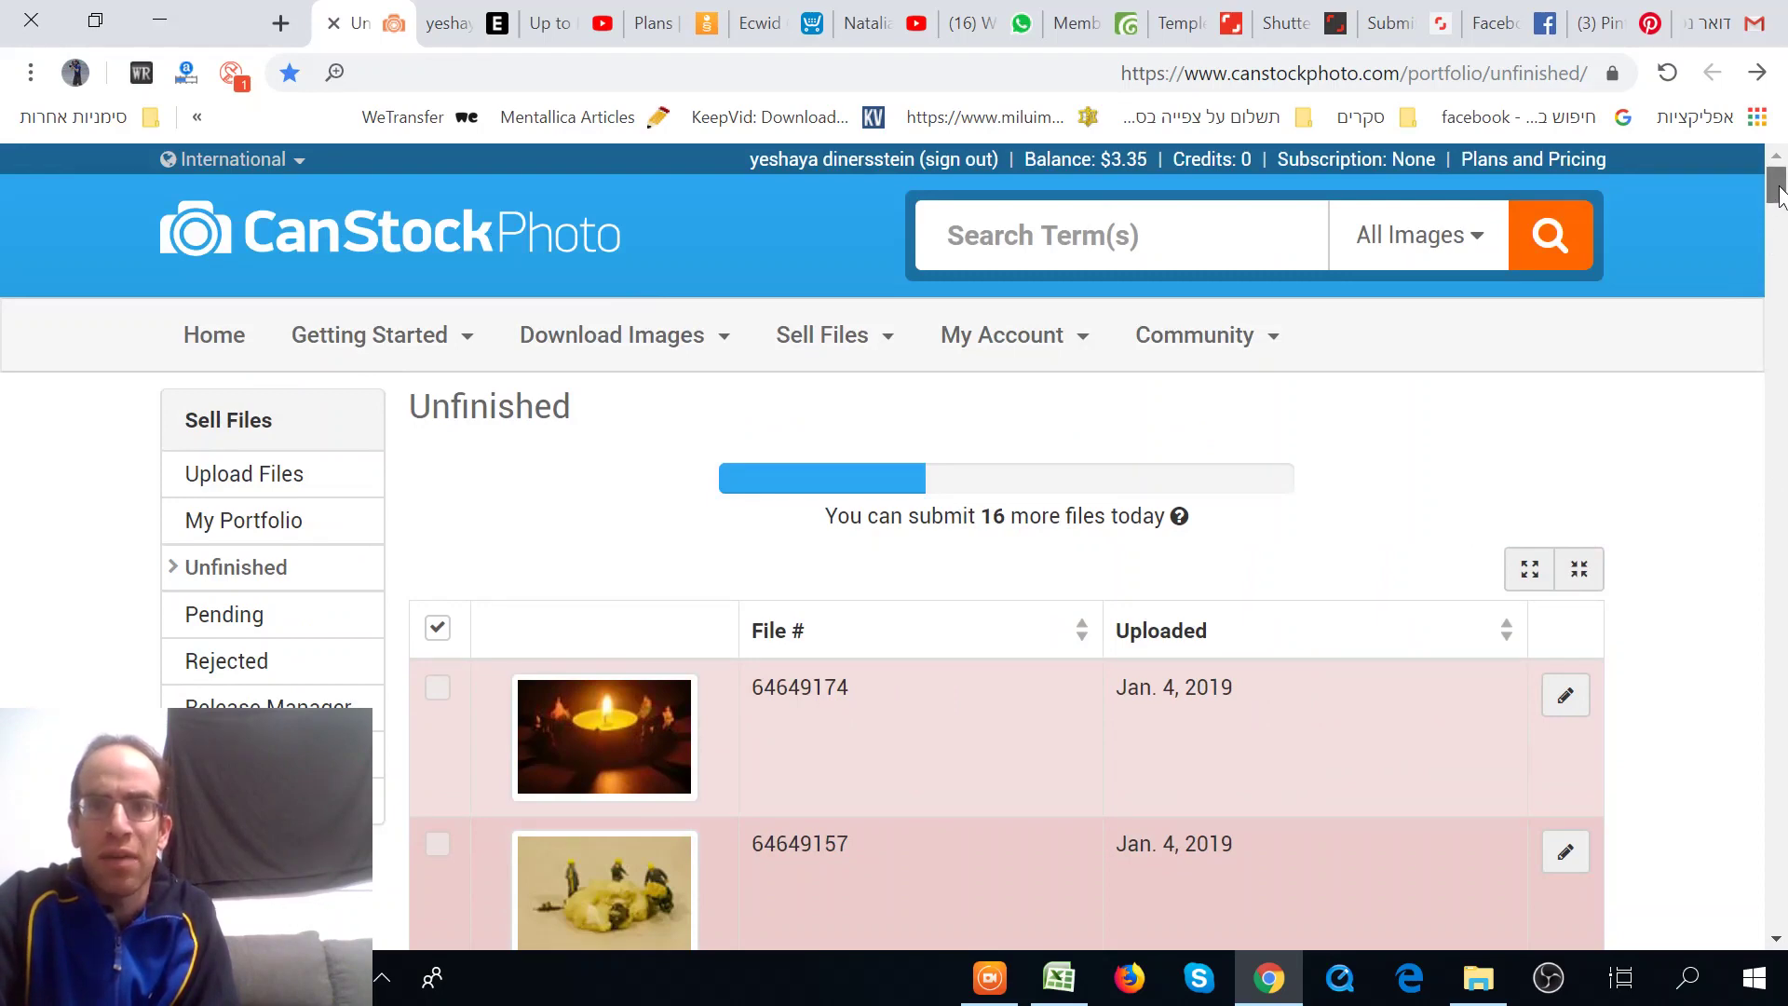
left_click_drag(1779, 186, 1780, 186)
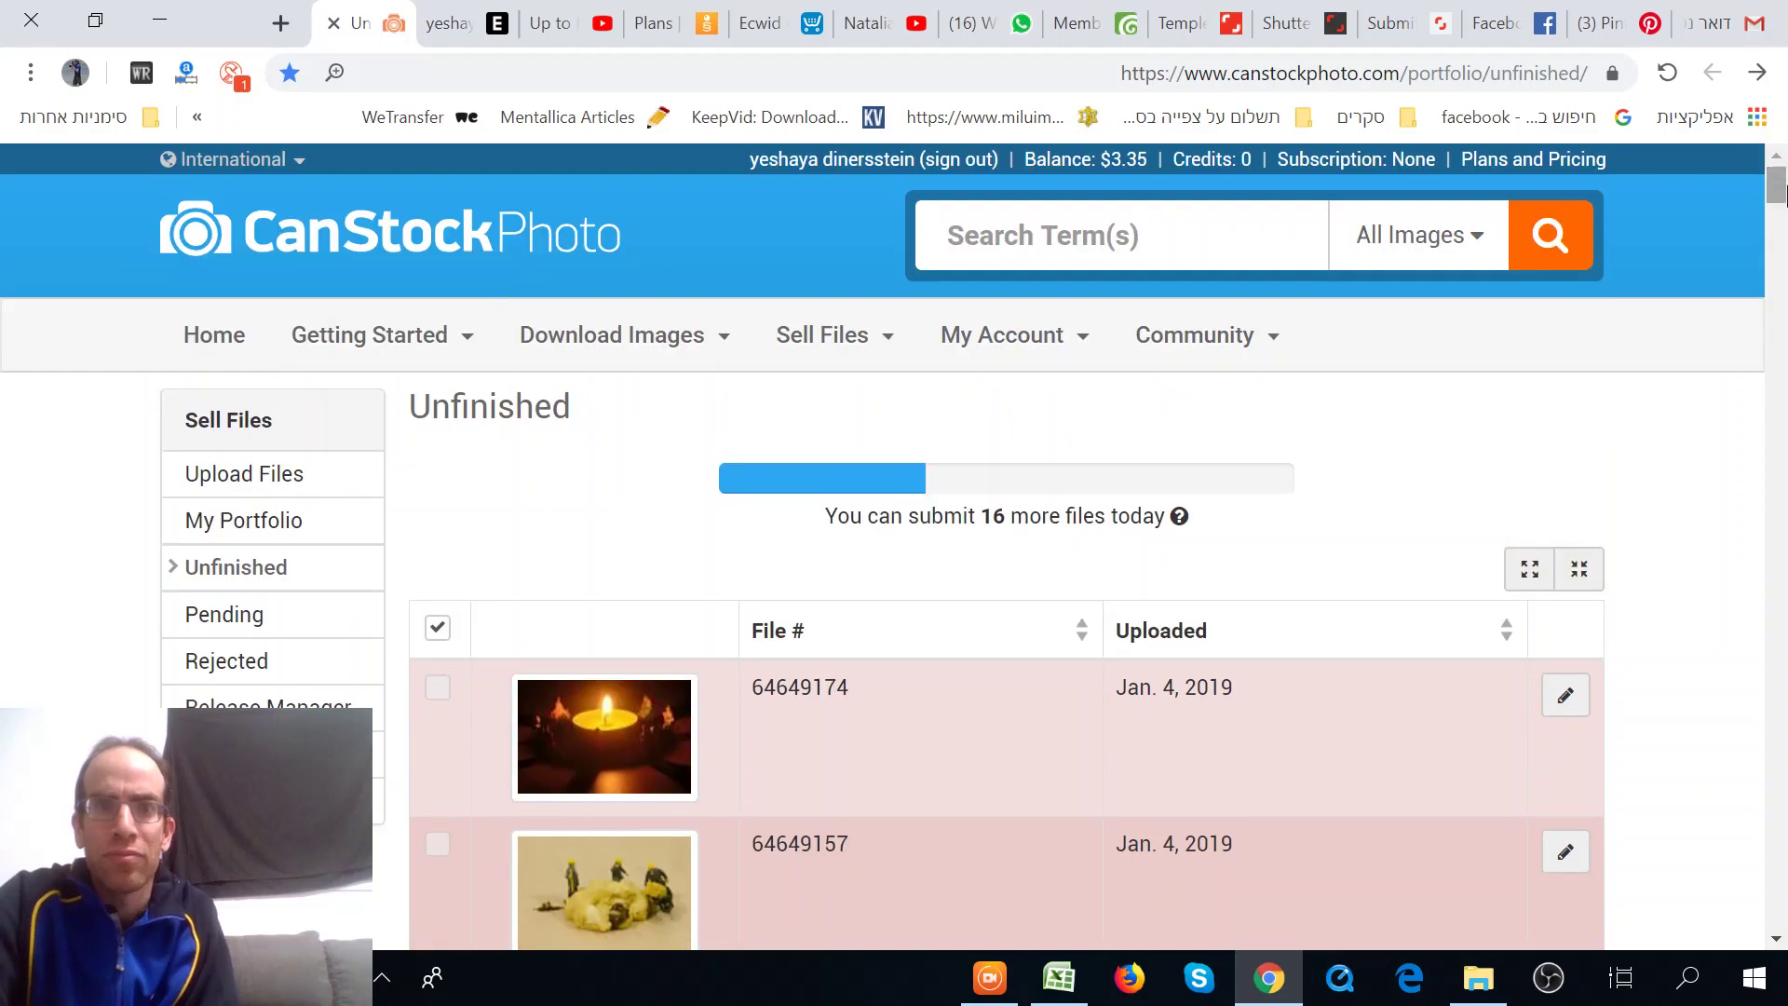
Step: Display the EyeEm profile's Partner collection of 798 photos
left_click(451, 23)
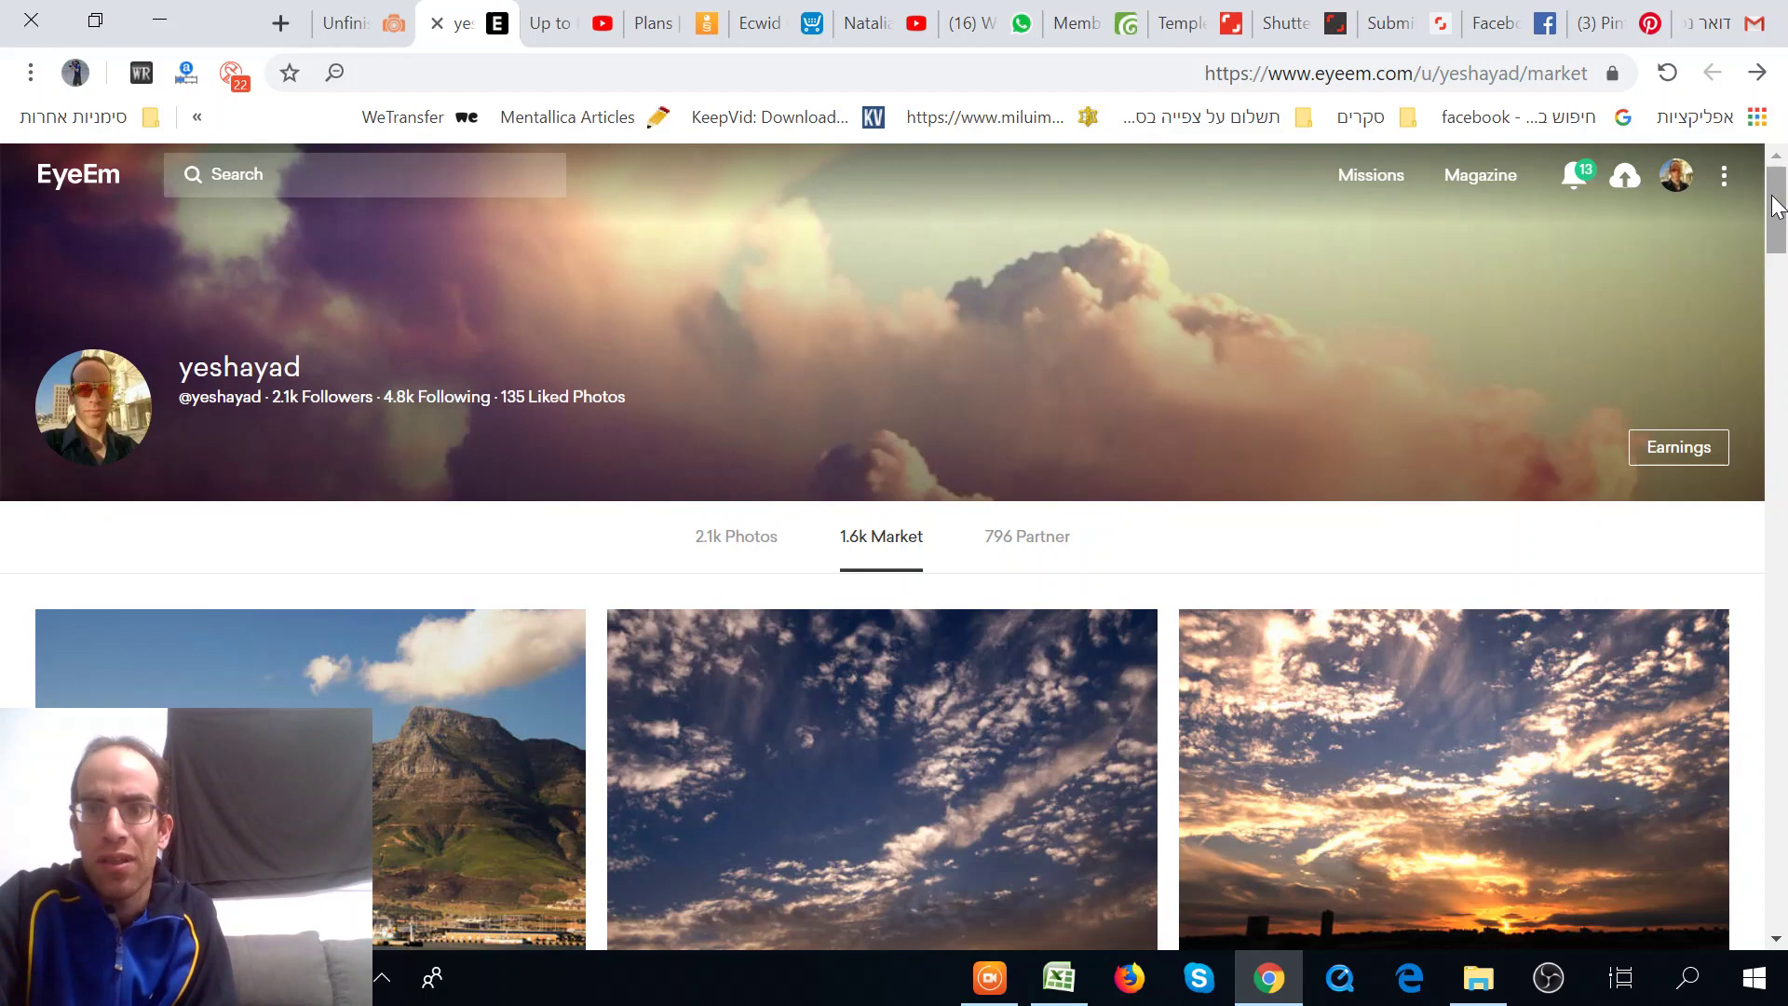
mouse_move(1779, 206)
left_mouse_down()
mouse_move(1784, 317)
mouse_move(1785, 200)
left_mouse_up()
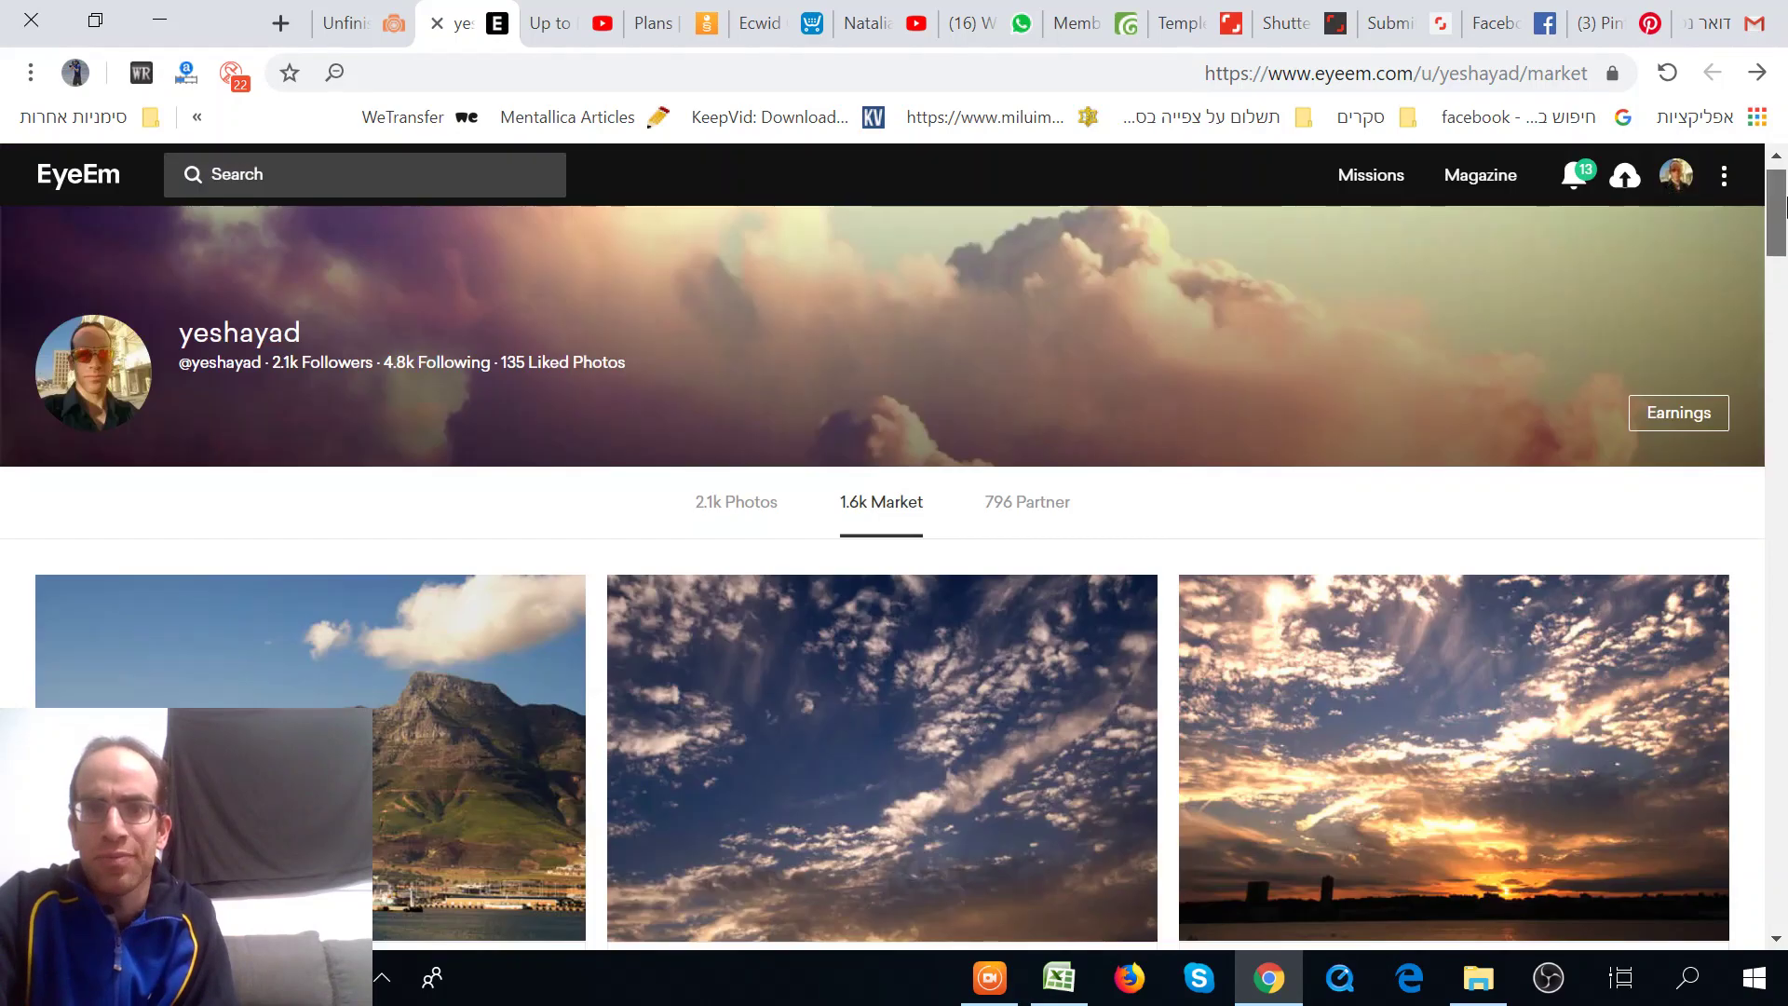
scroll(965, 382, "down", 1)
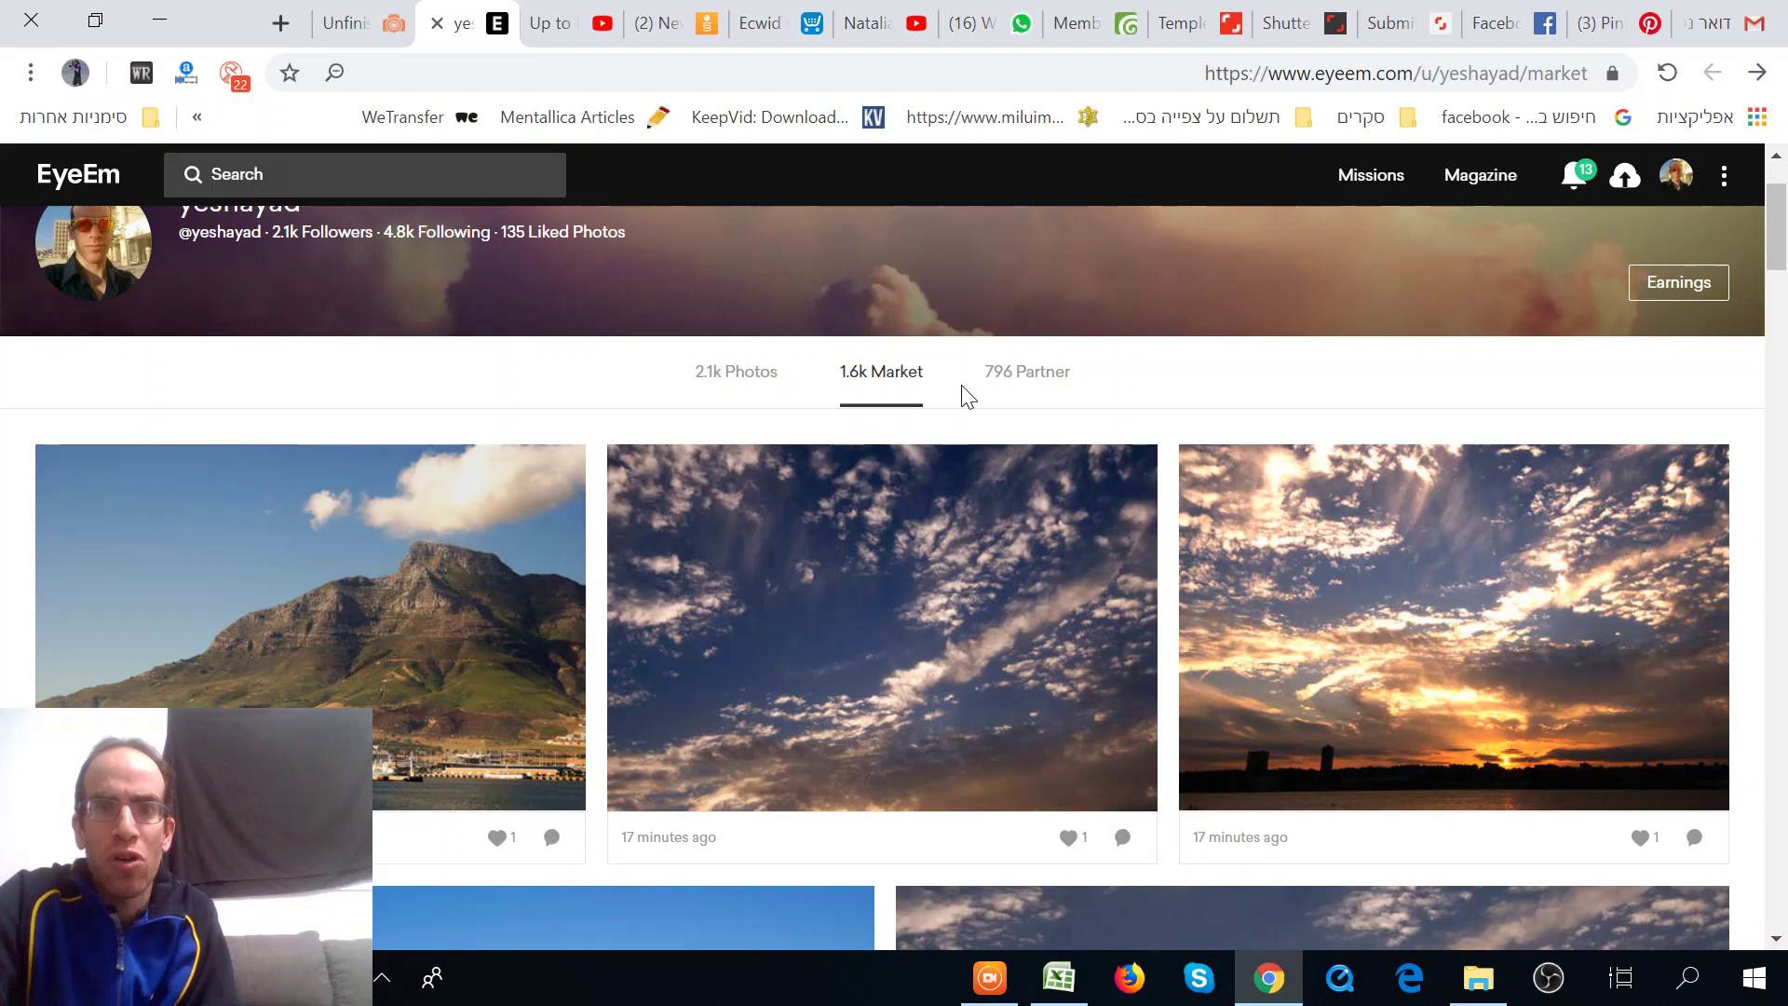
left_click(1062, 377)
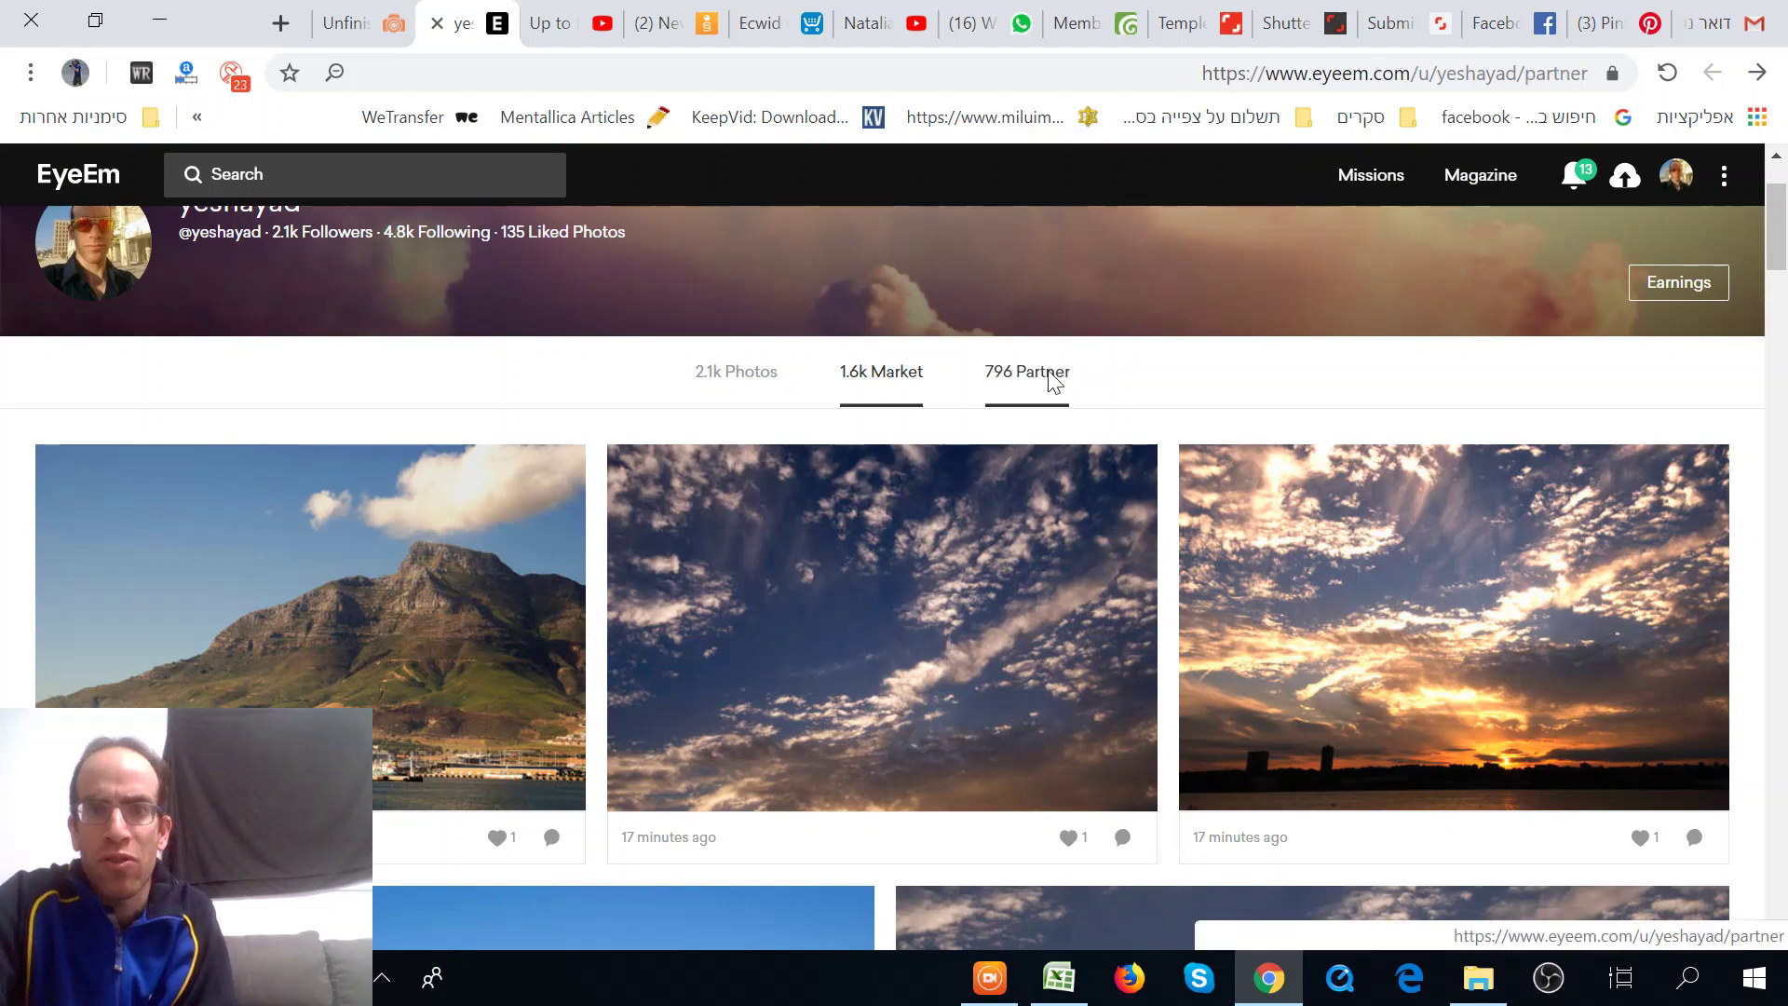
scroll(849, 552, "up", 1)
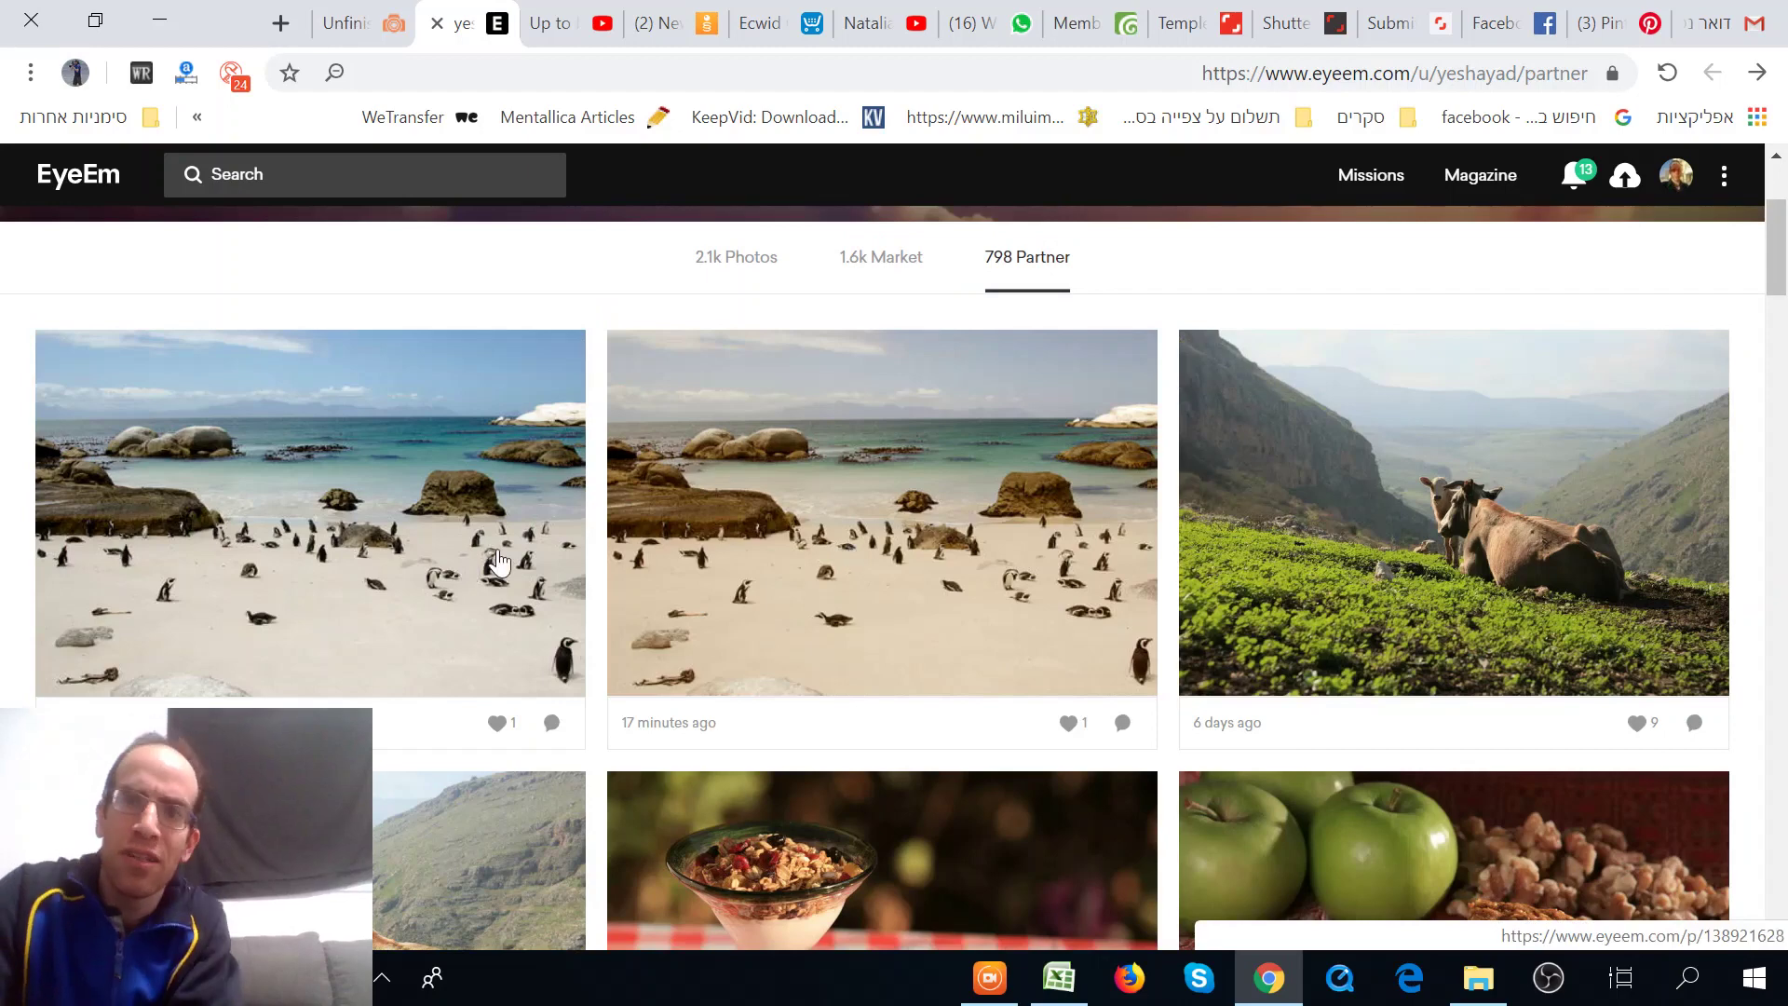
left_click(1676, 24)
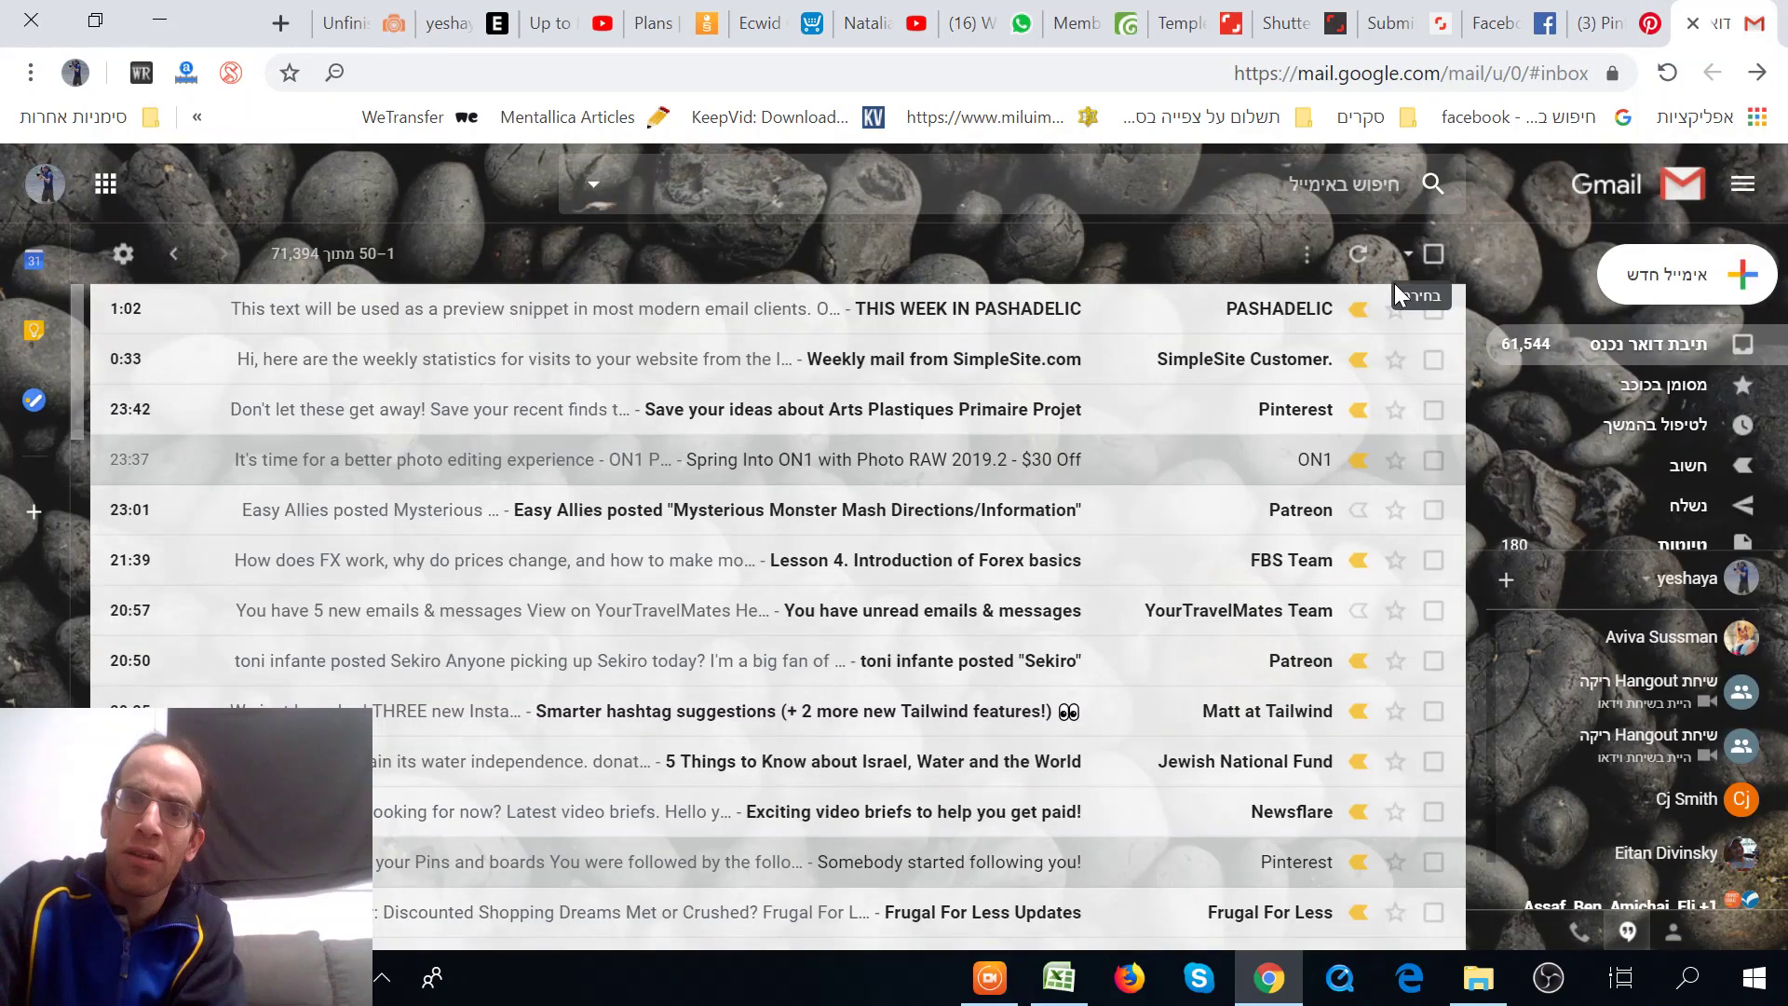
left_click(453, 23)
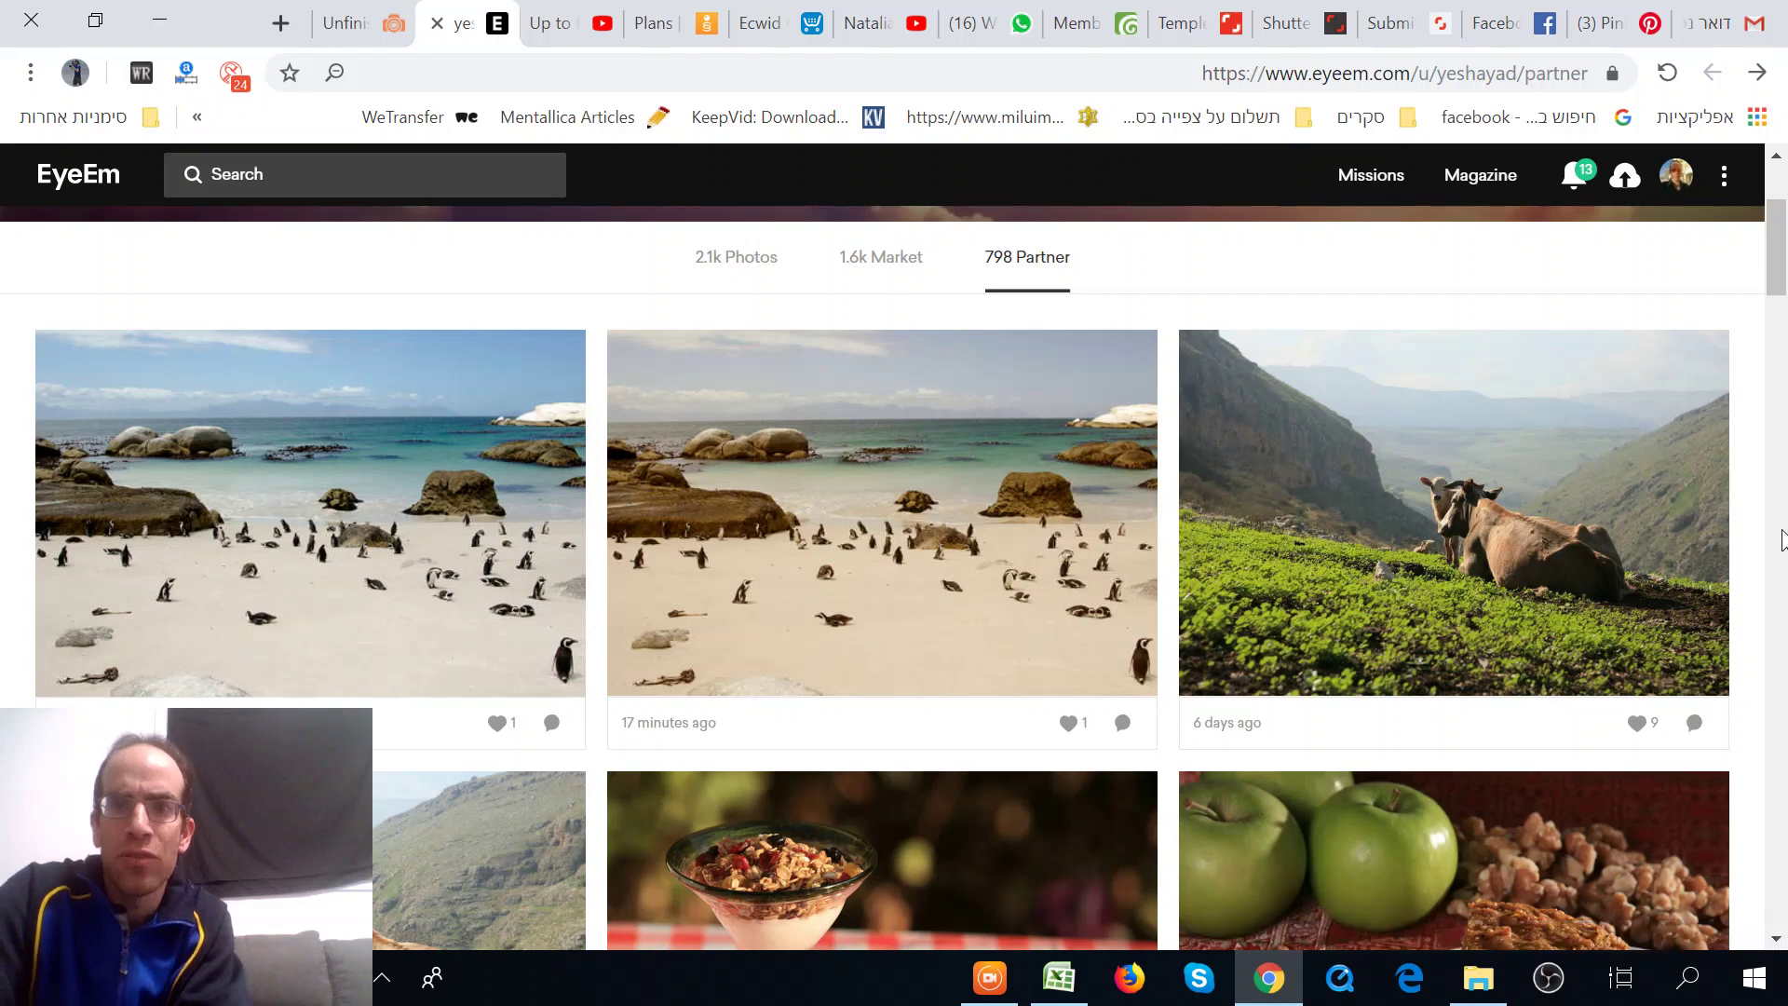
Step: Return to the top of the Partner page and check the EyeEm notifications and to-do list
left_click(1780, 331)
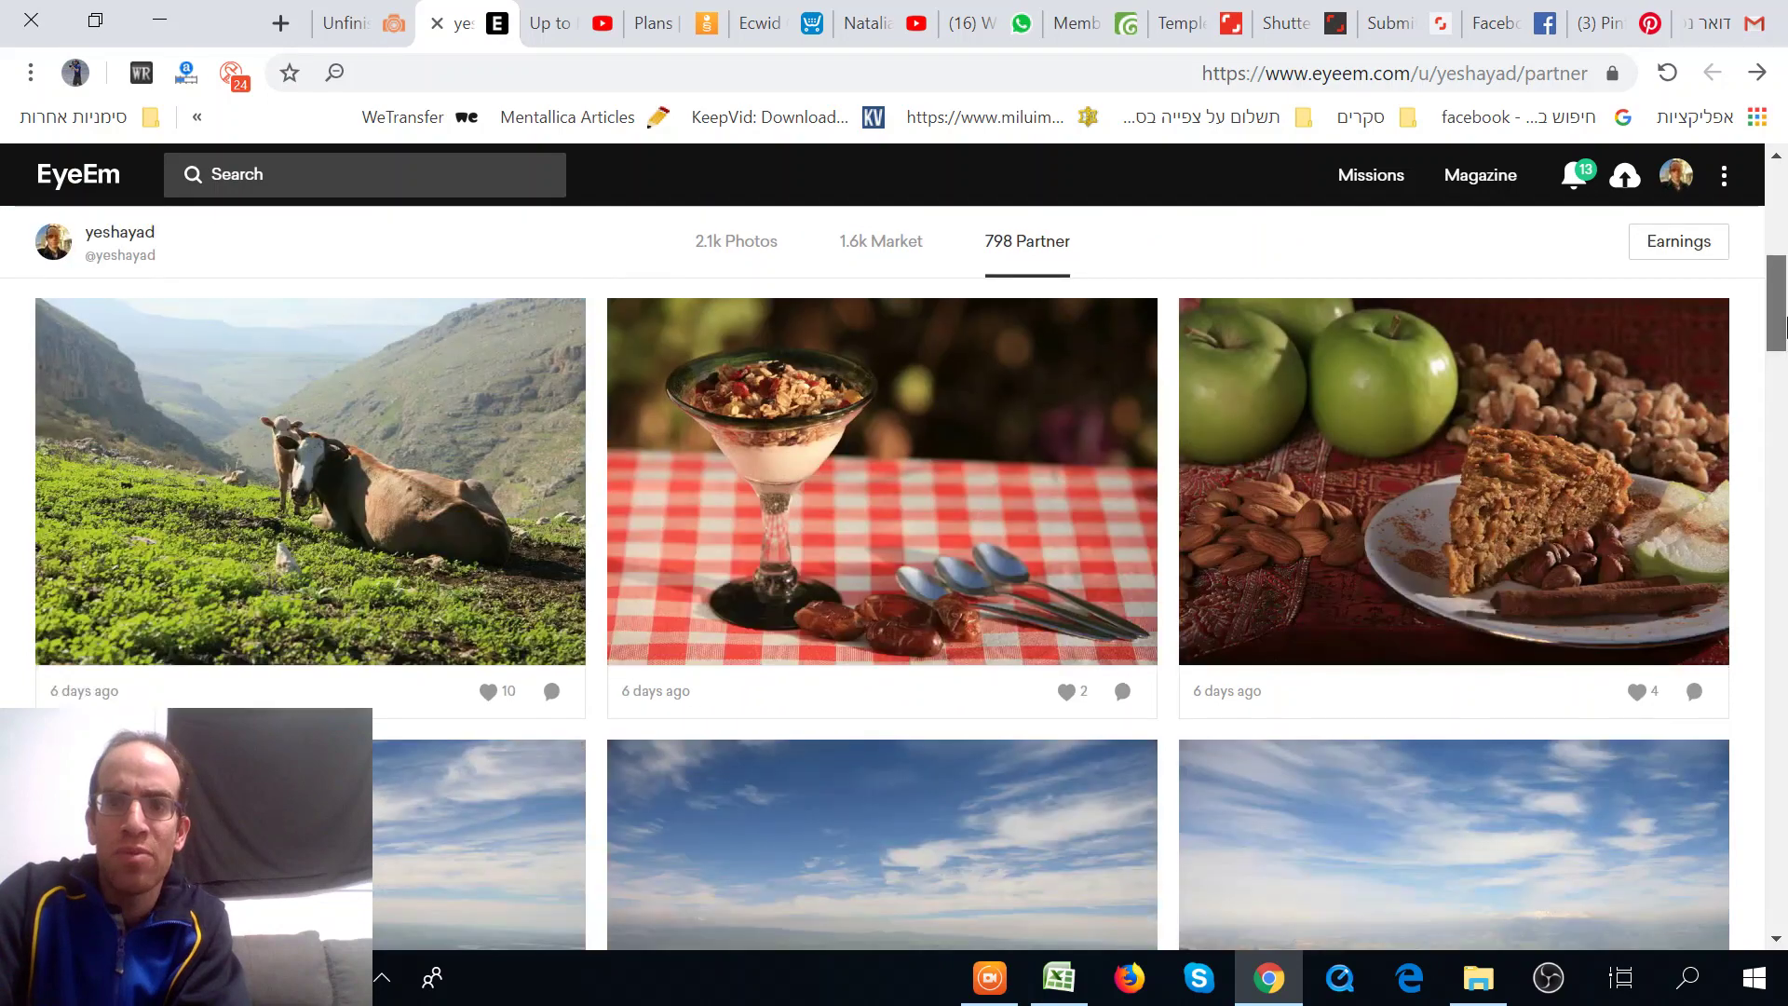
scroll(1785, 326, "down", 1)
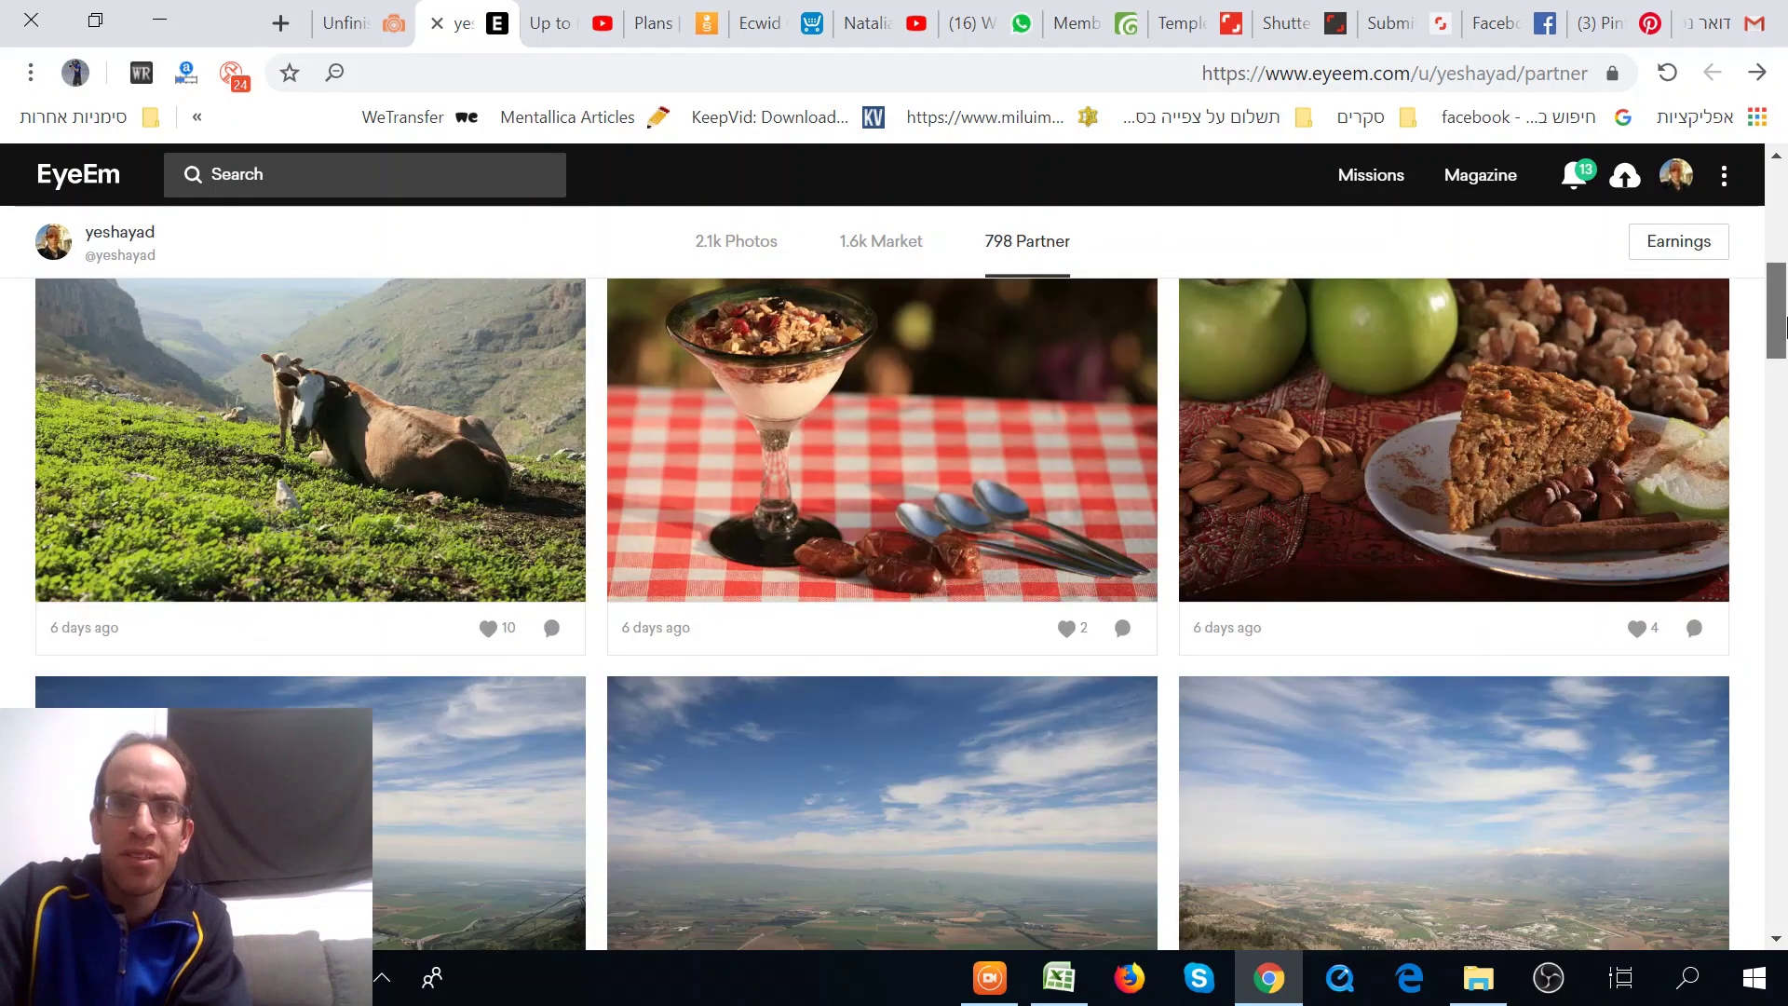
left_click_drag(1785, 326, 1785, 207)
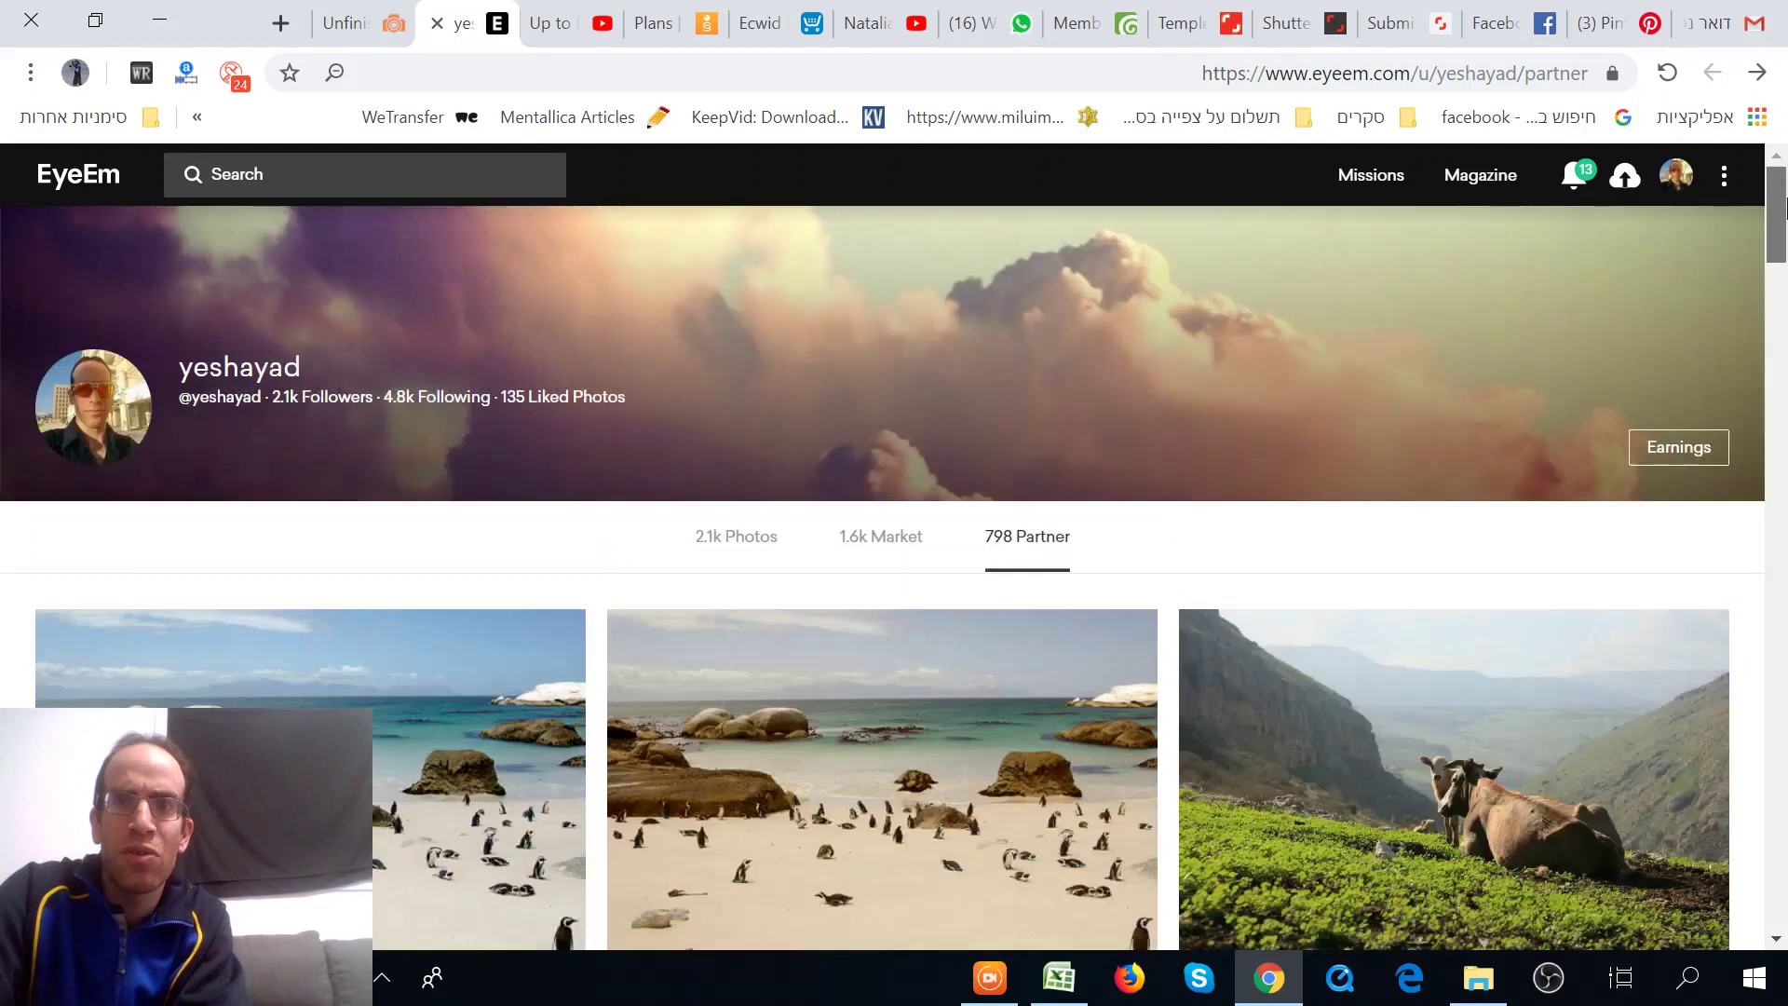
left_click(1574, 175)
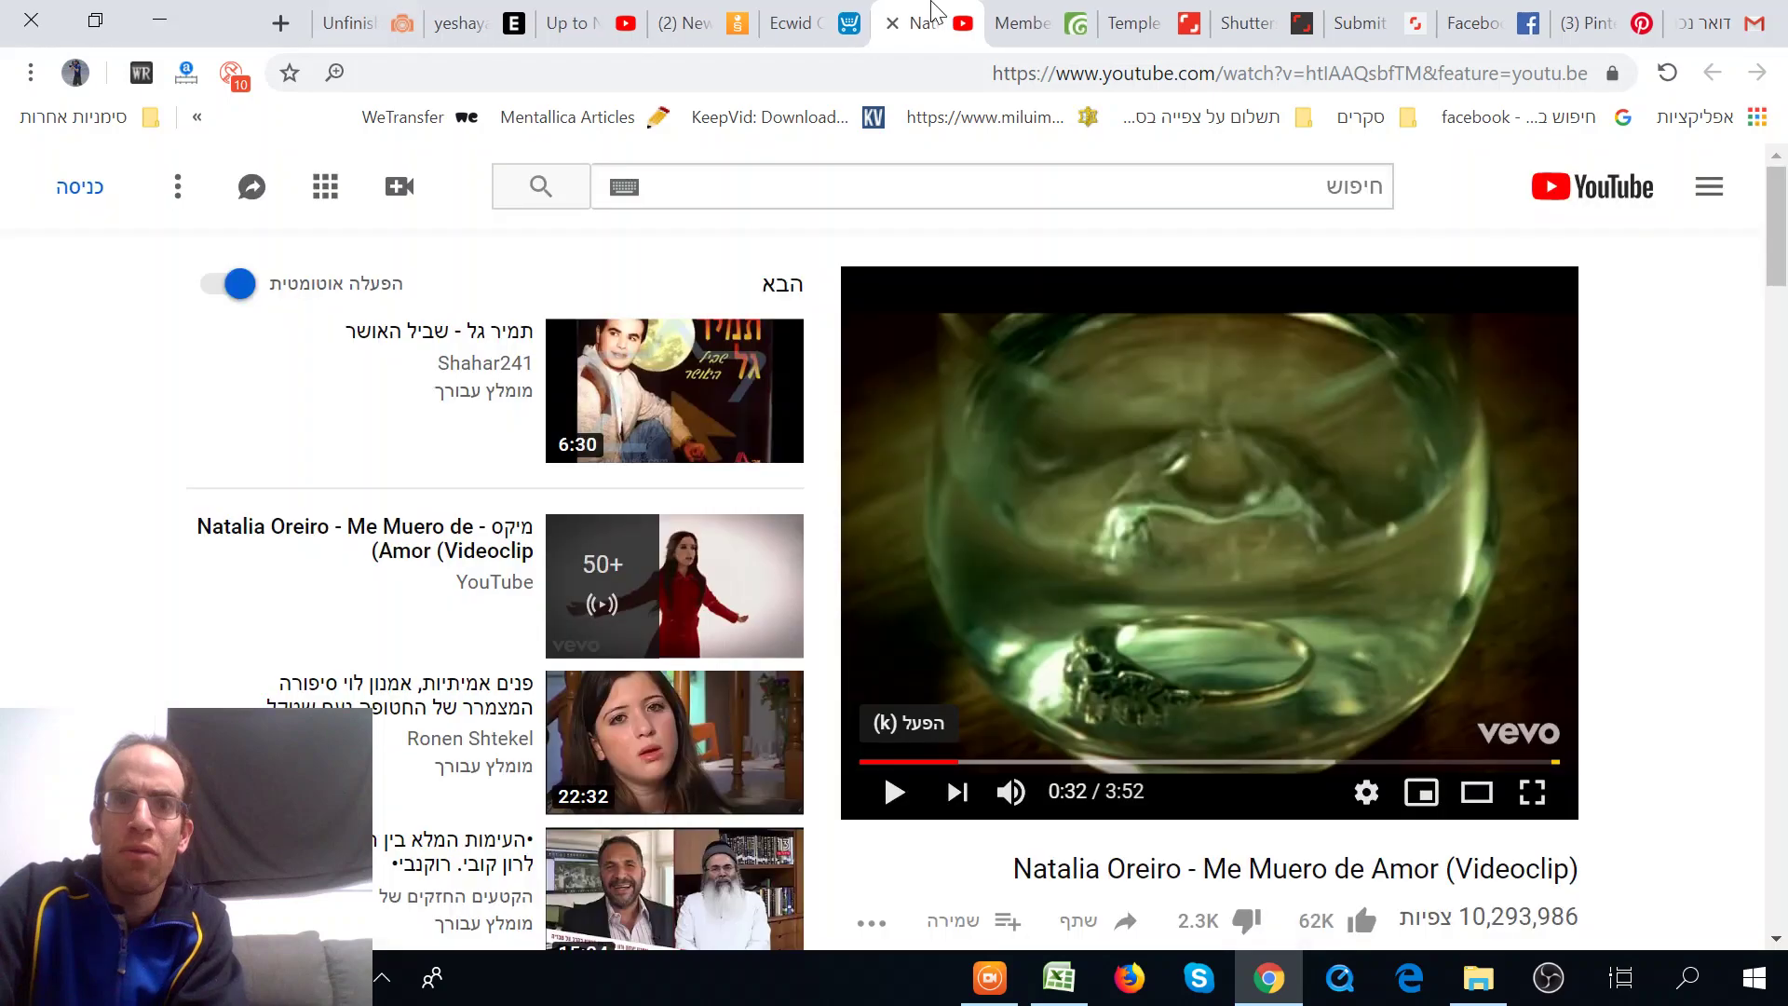
Step: Review Dreamstime's unfinished uploads and view the South Africa photo's prefilled details
left_click(1029, 23)
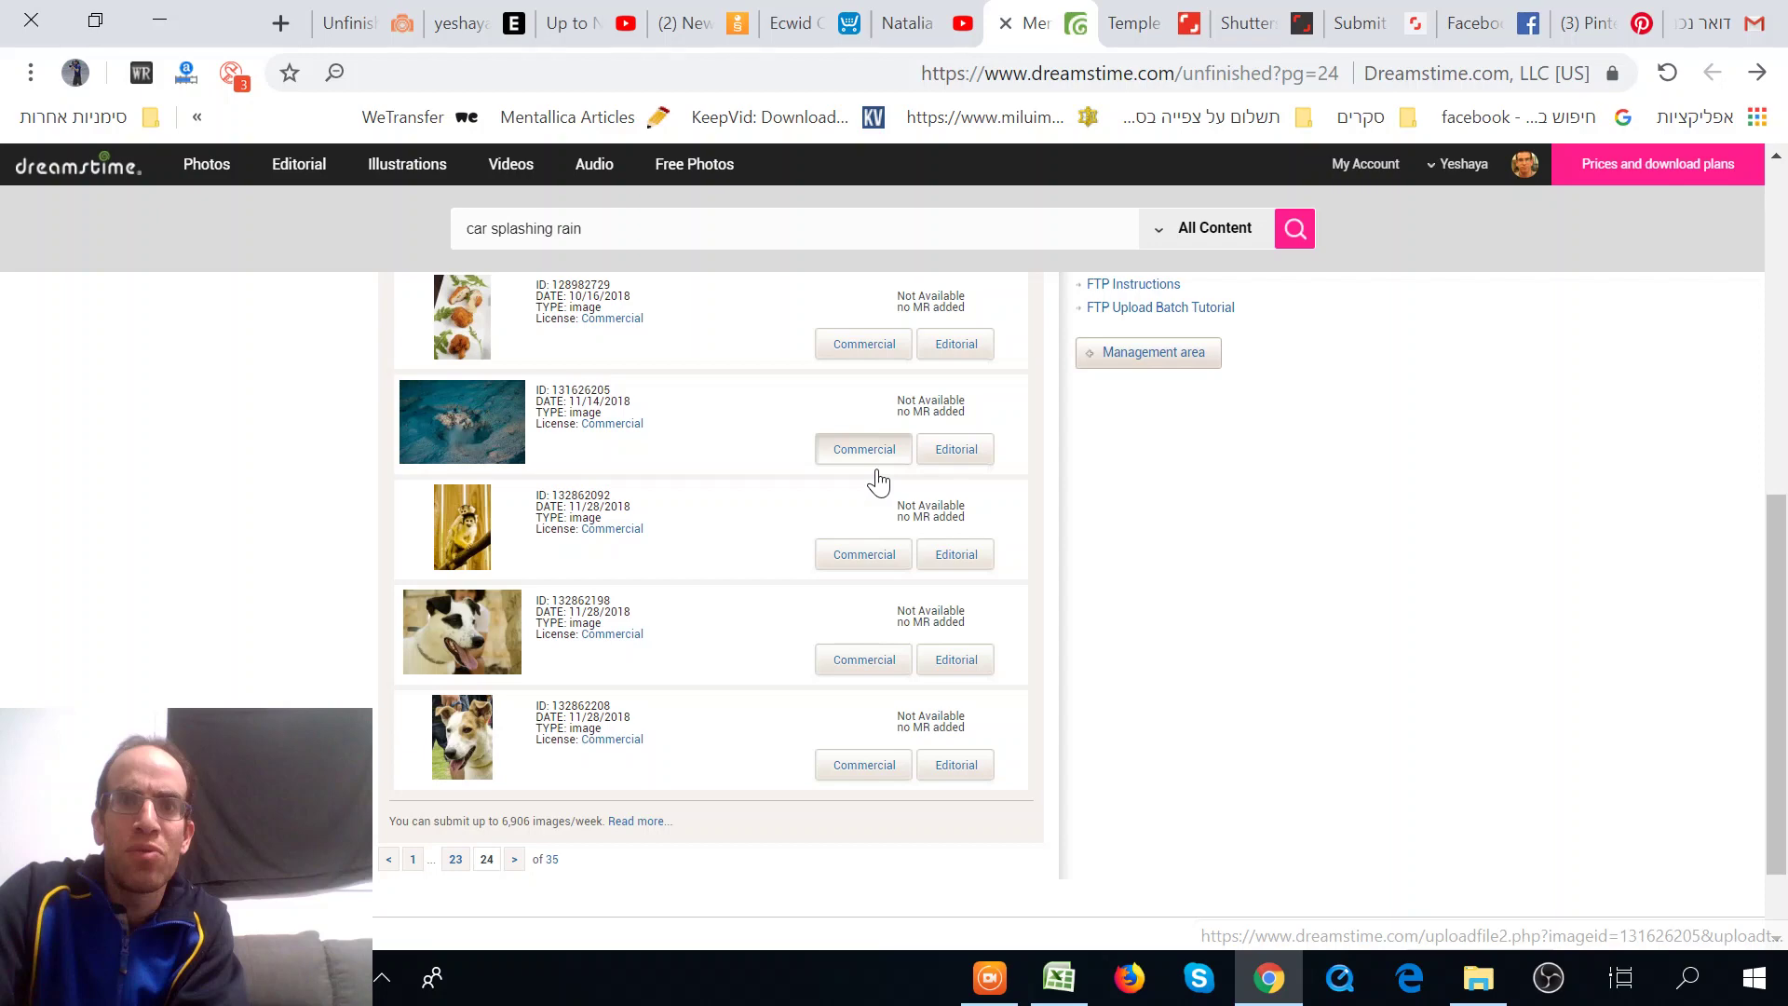
scroll(857, 484, "up", 15)
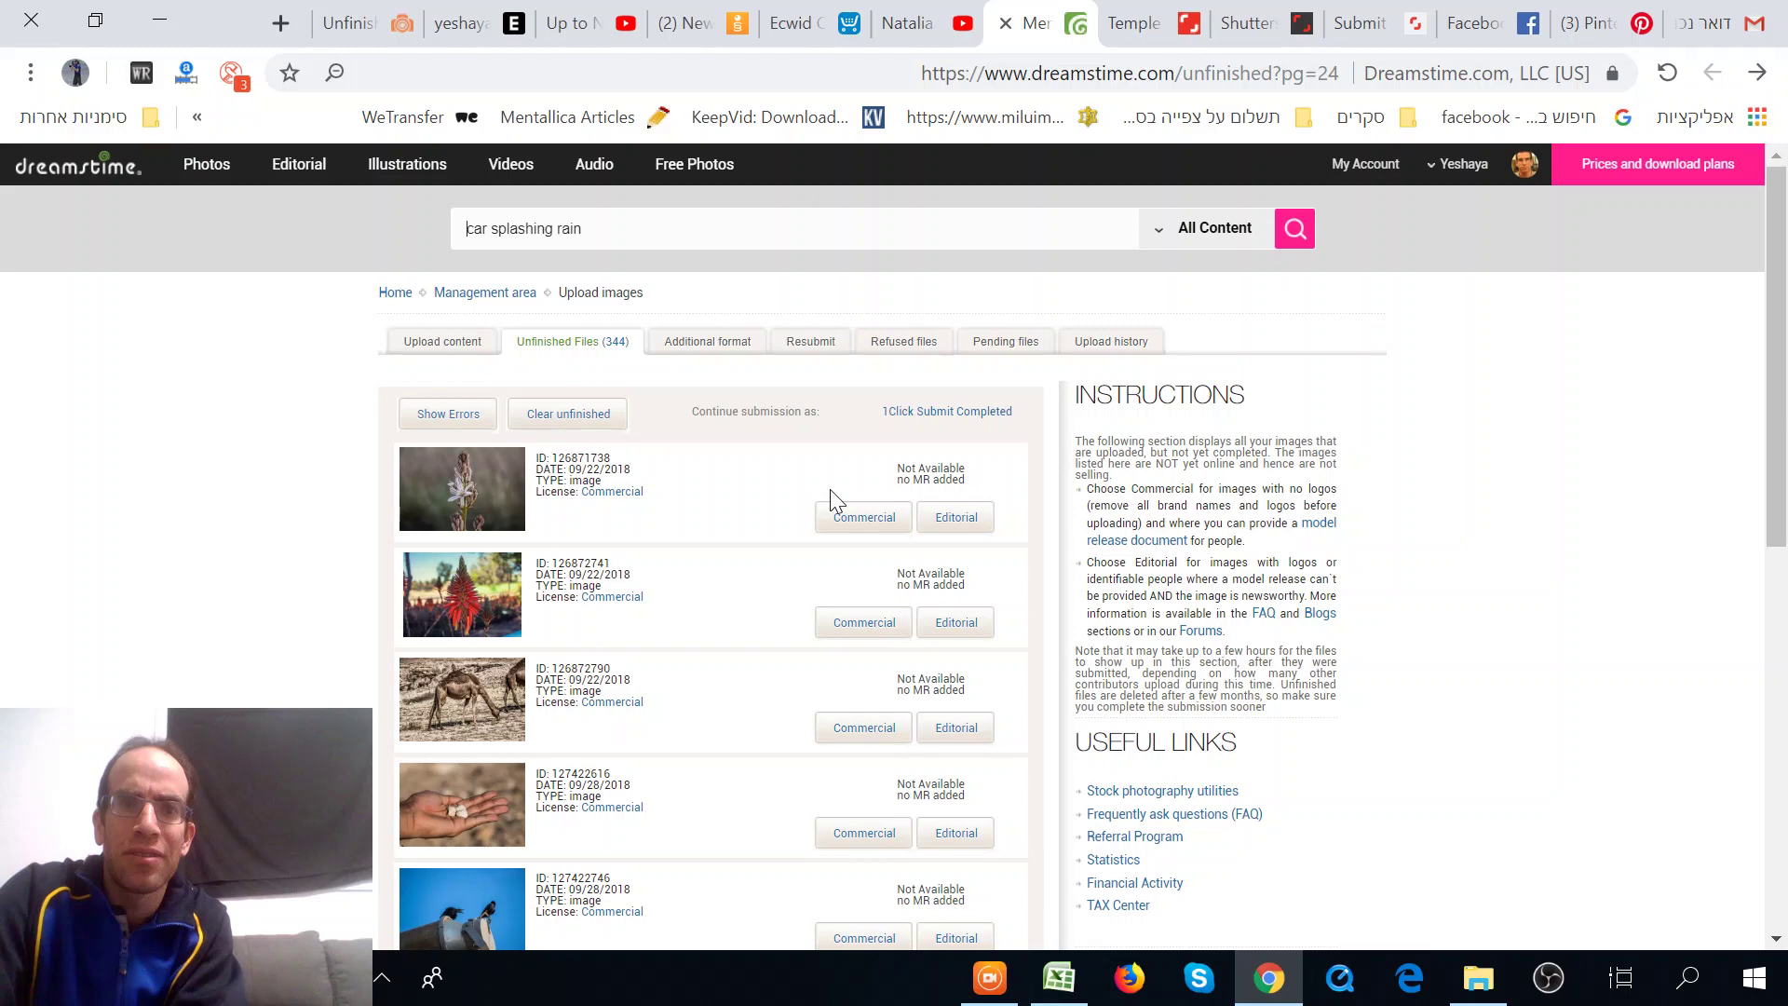
left_click(830, 491)
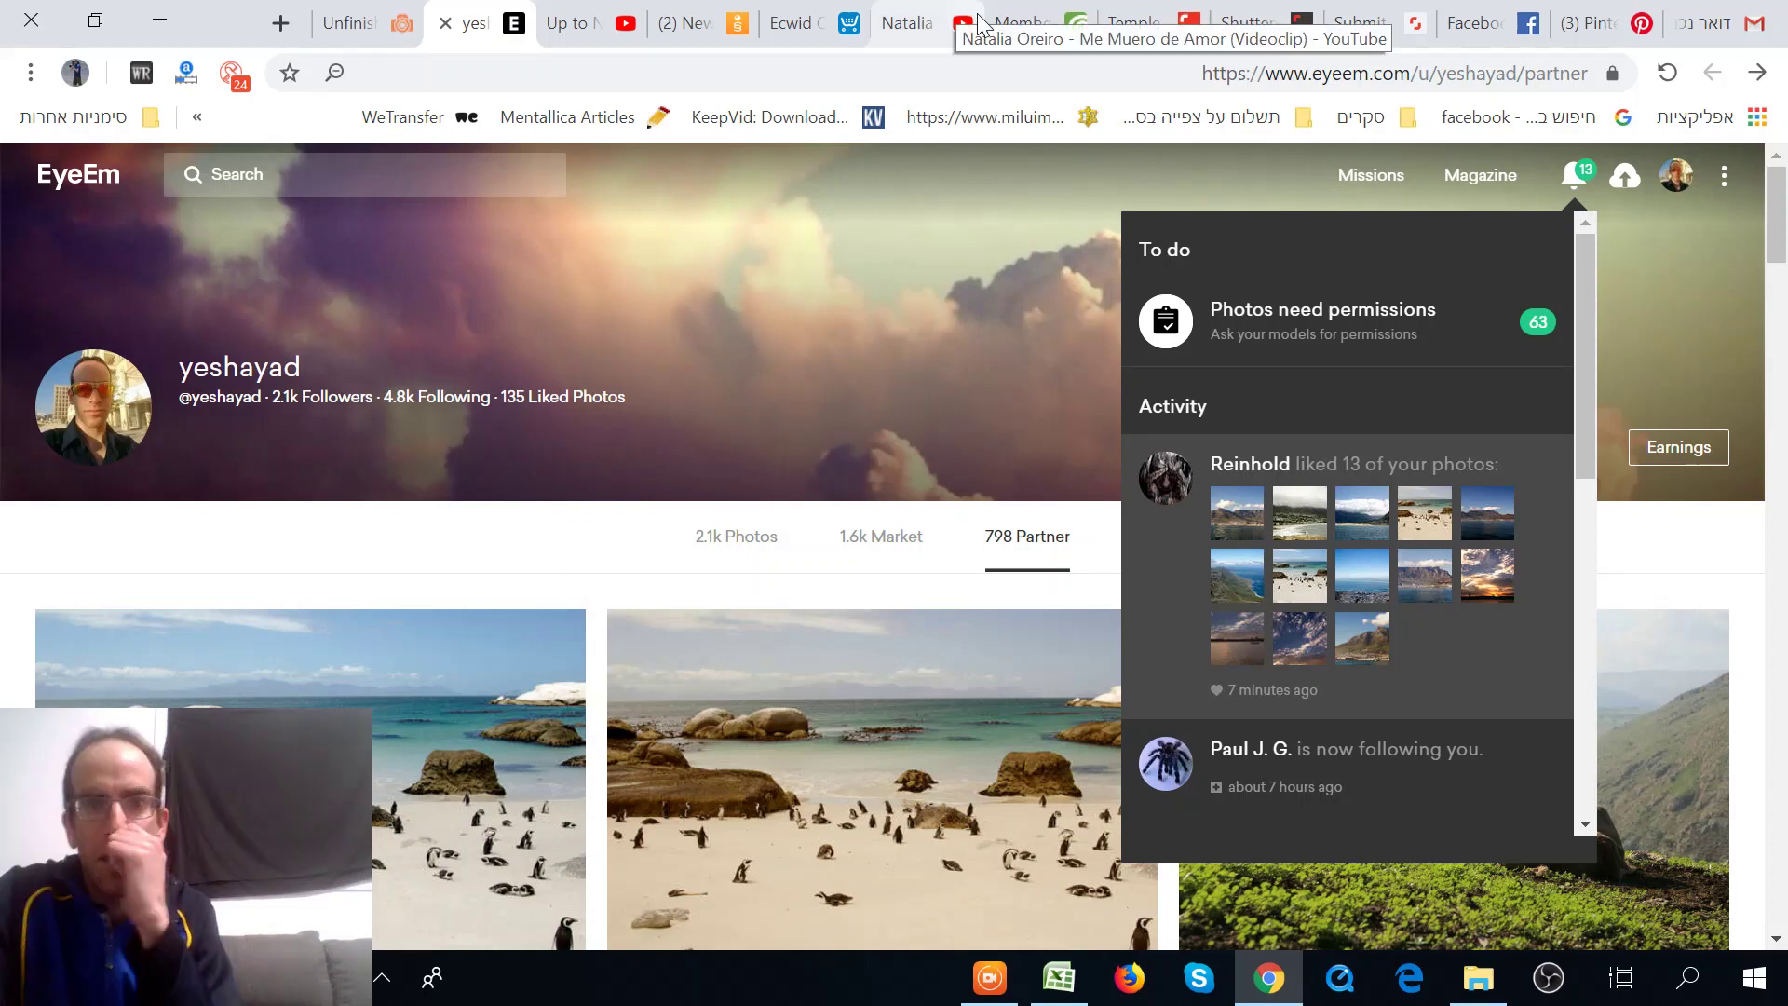
Step: Bring up Shutterstock's Submit content page showing 62 images to submit
left_click(1368, 22)
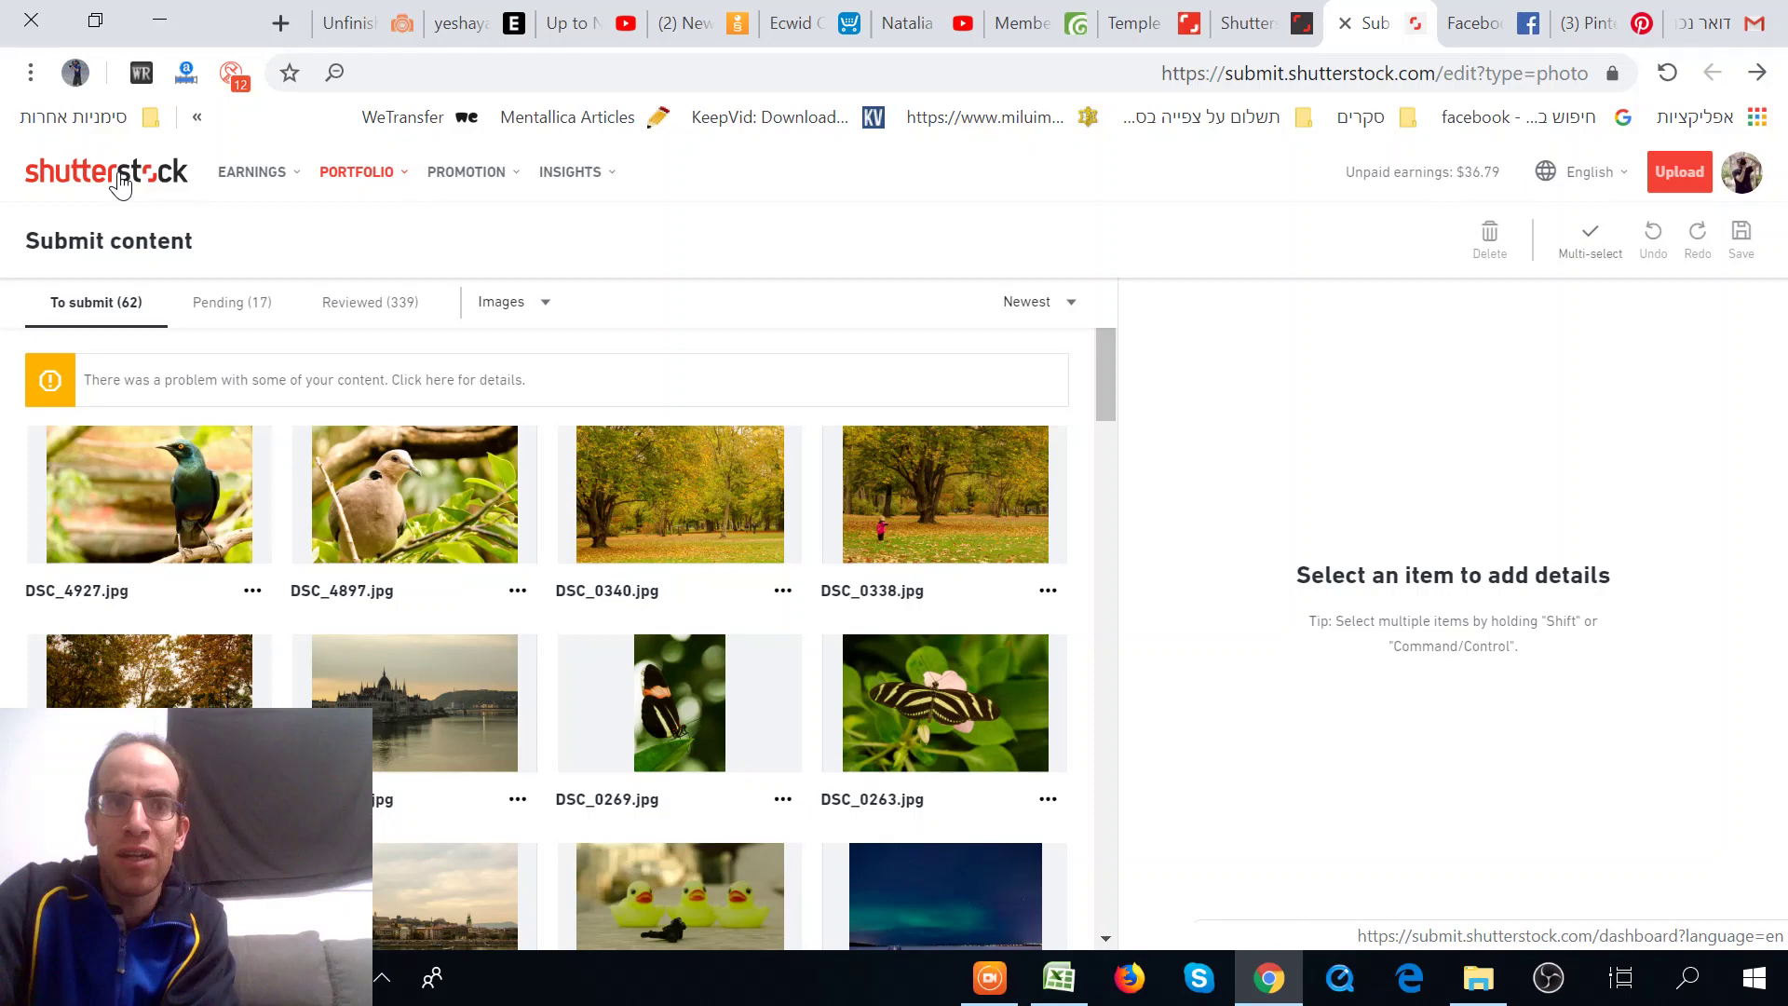
Step: Go back to the EyeEm profile tab
left_click(471, 23)
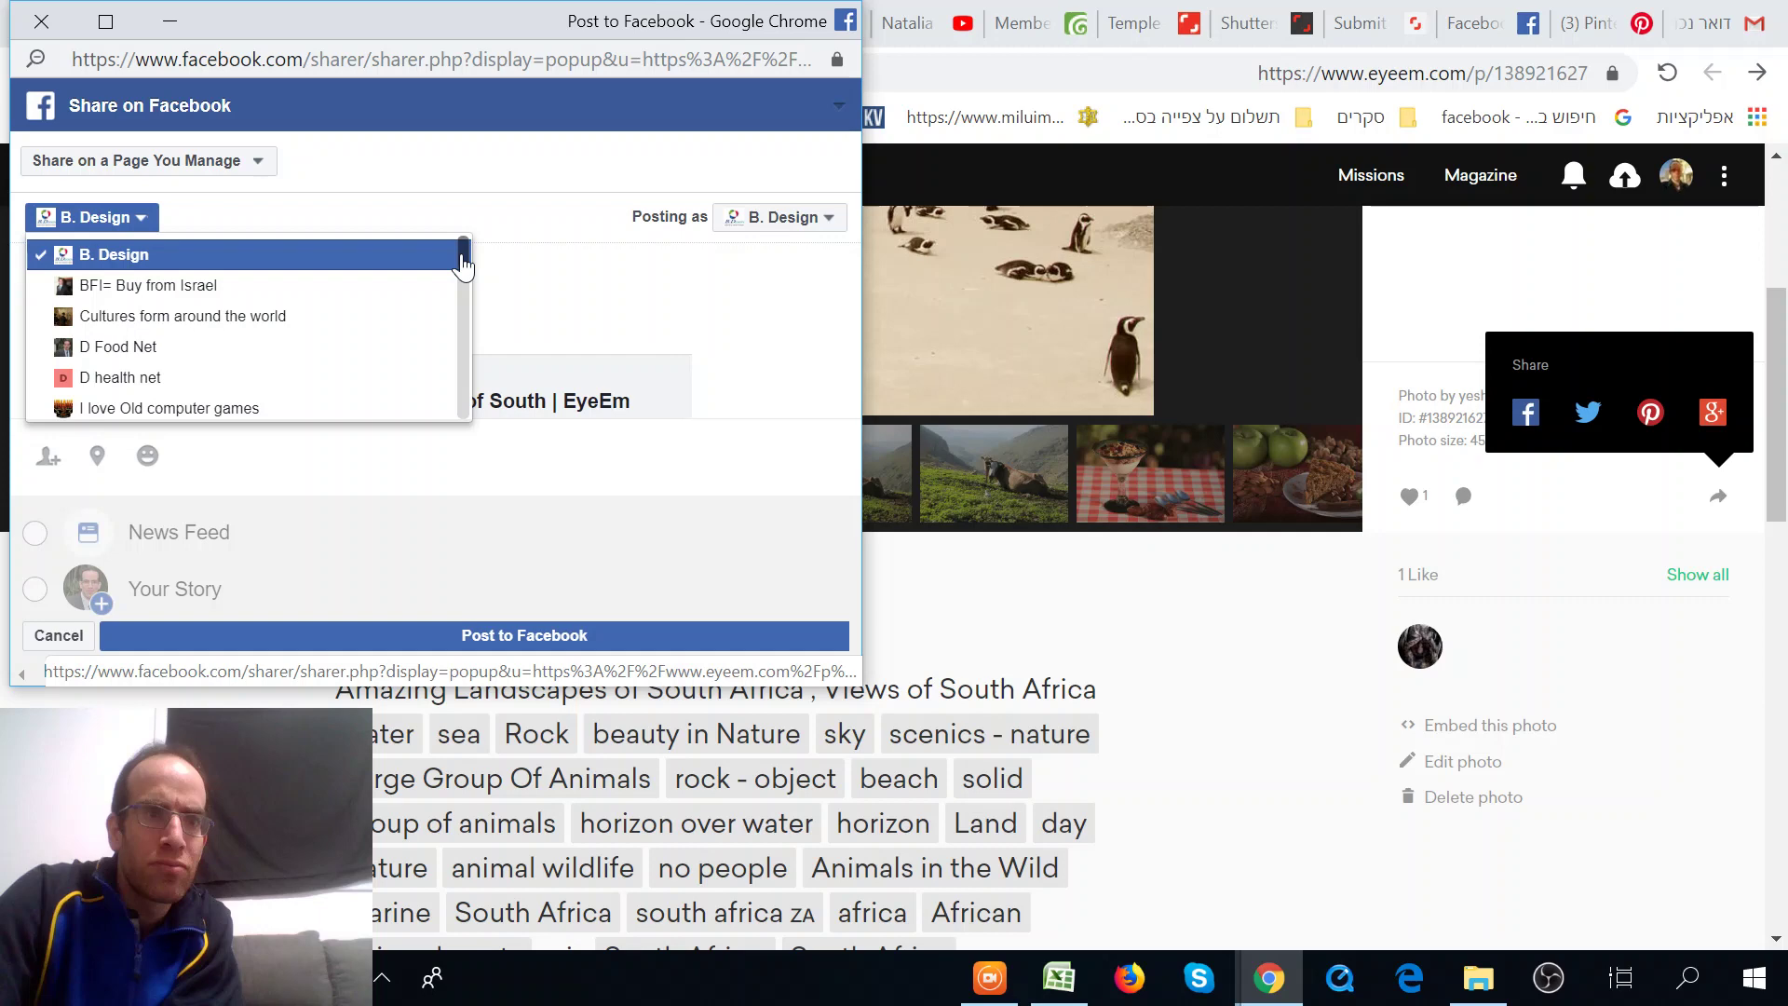
Step: Pick Photo Land from the page list in the Facebook share popup
scroll(340, 351, "down", 4)
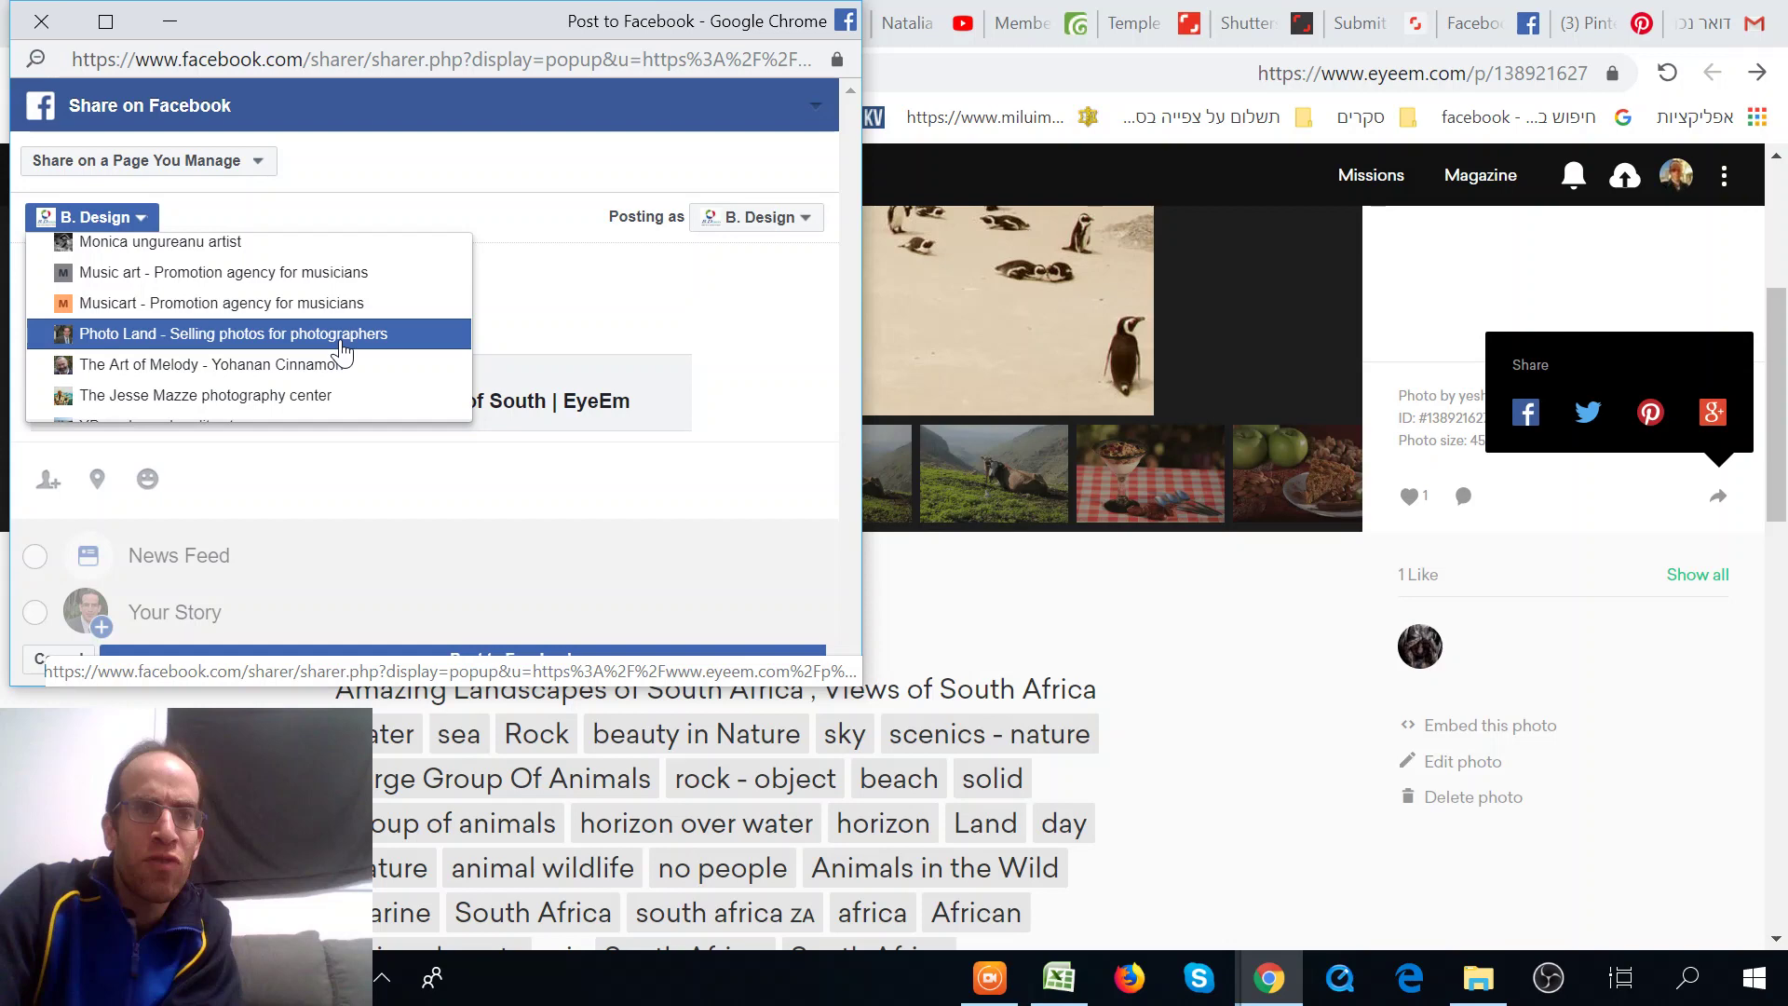
left_click(990, 691)
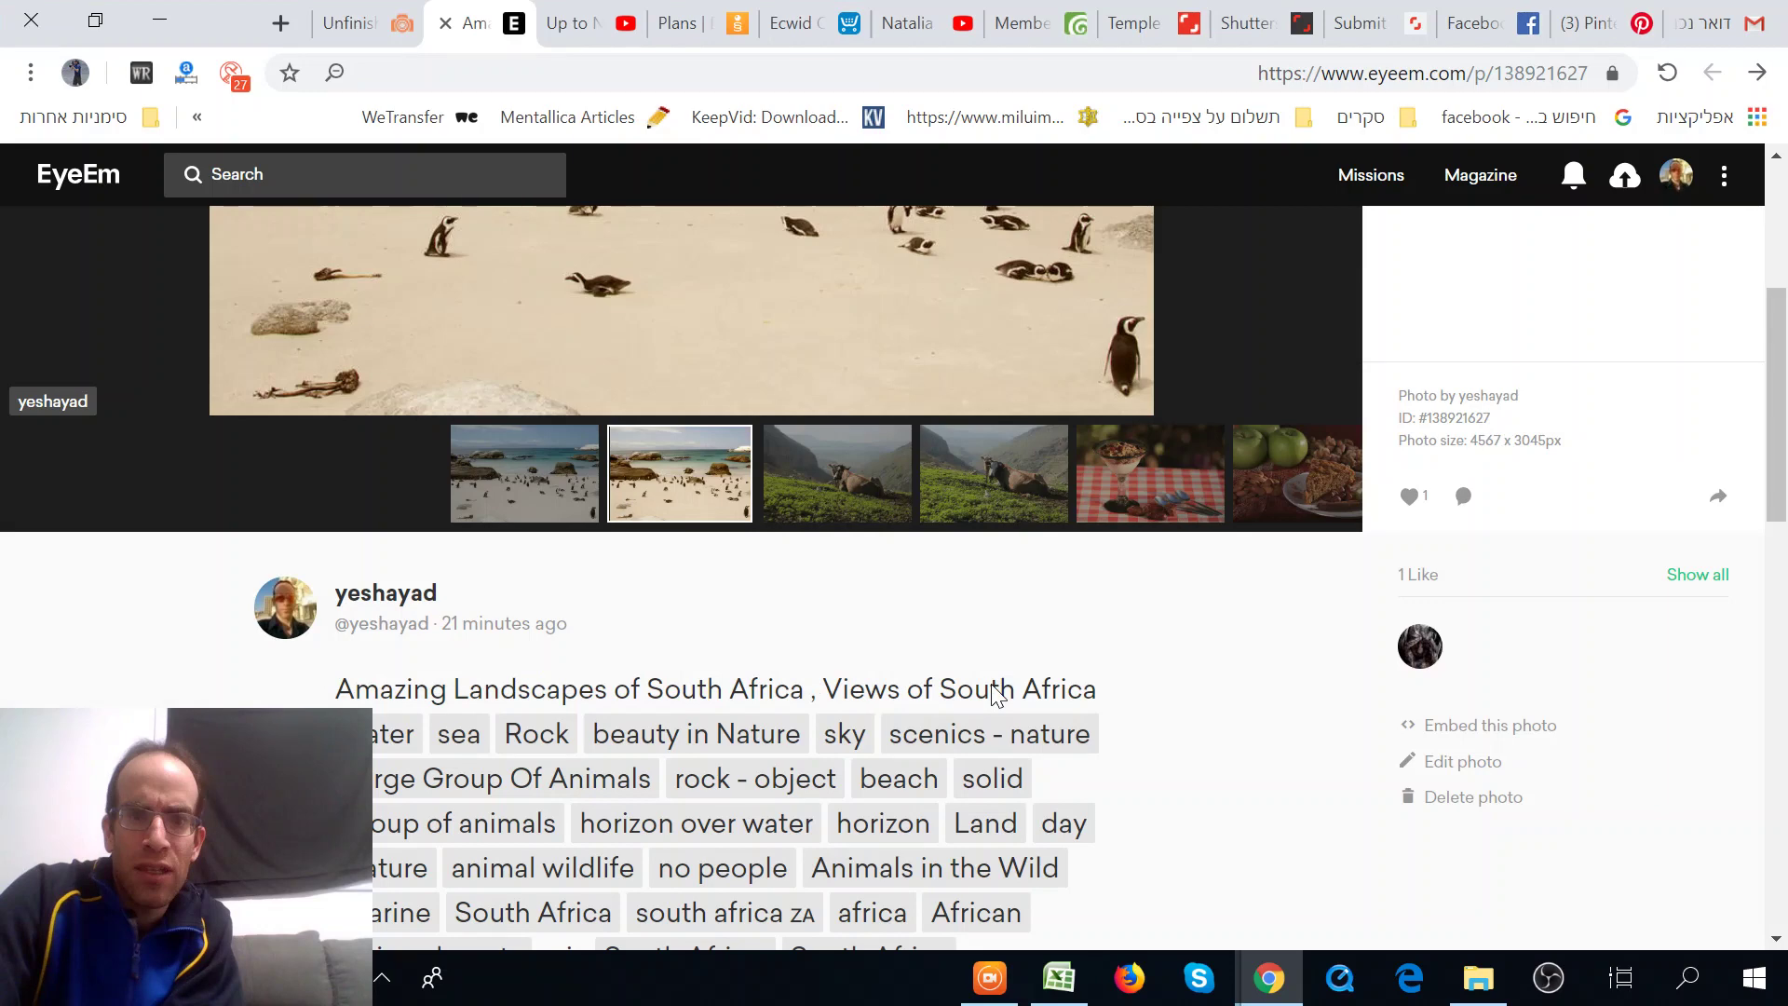
Step: Switch over to the Facebook tab
left_click(1497, 11)
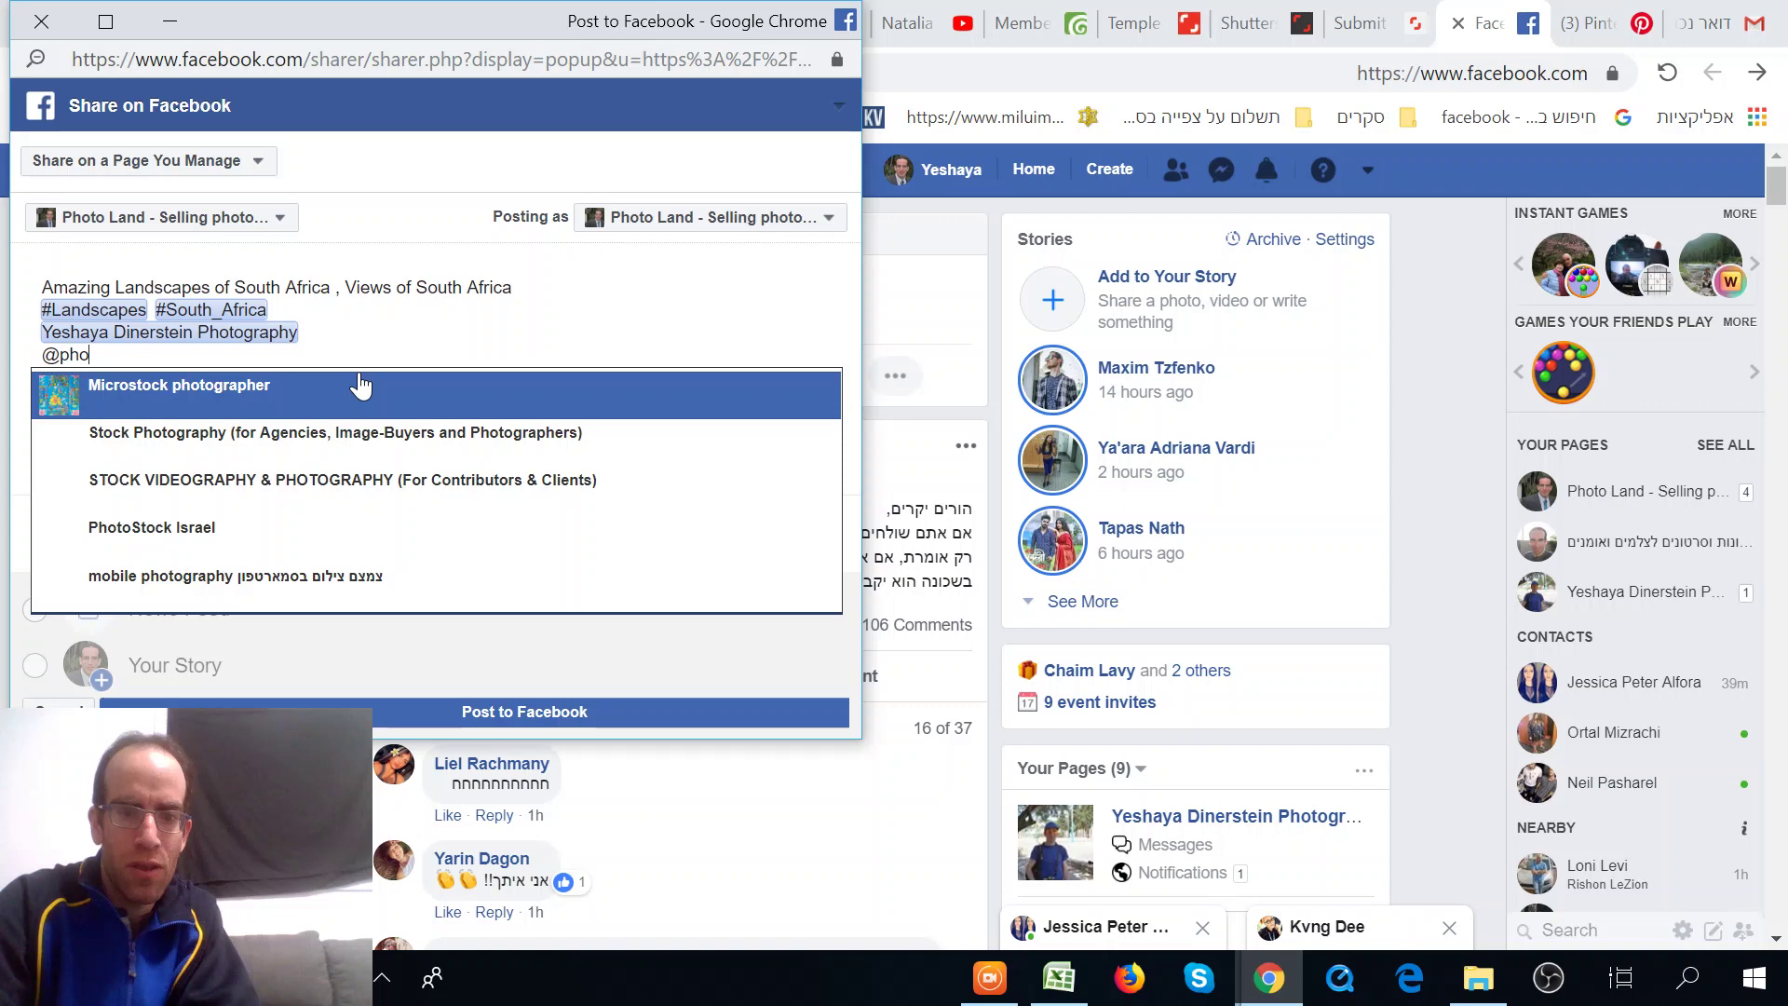
Step: Tag the Photo Land page in the caption and delete the extra mention line
type("to ")
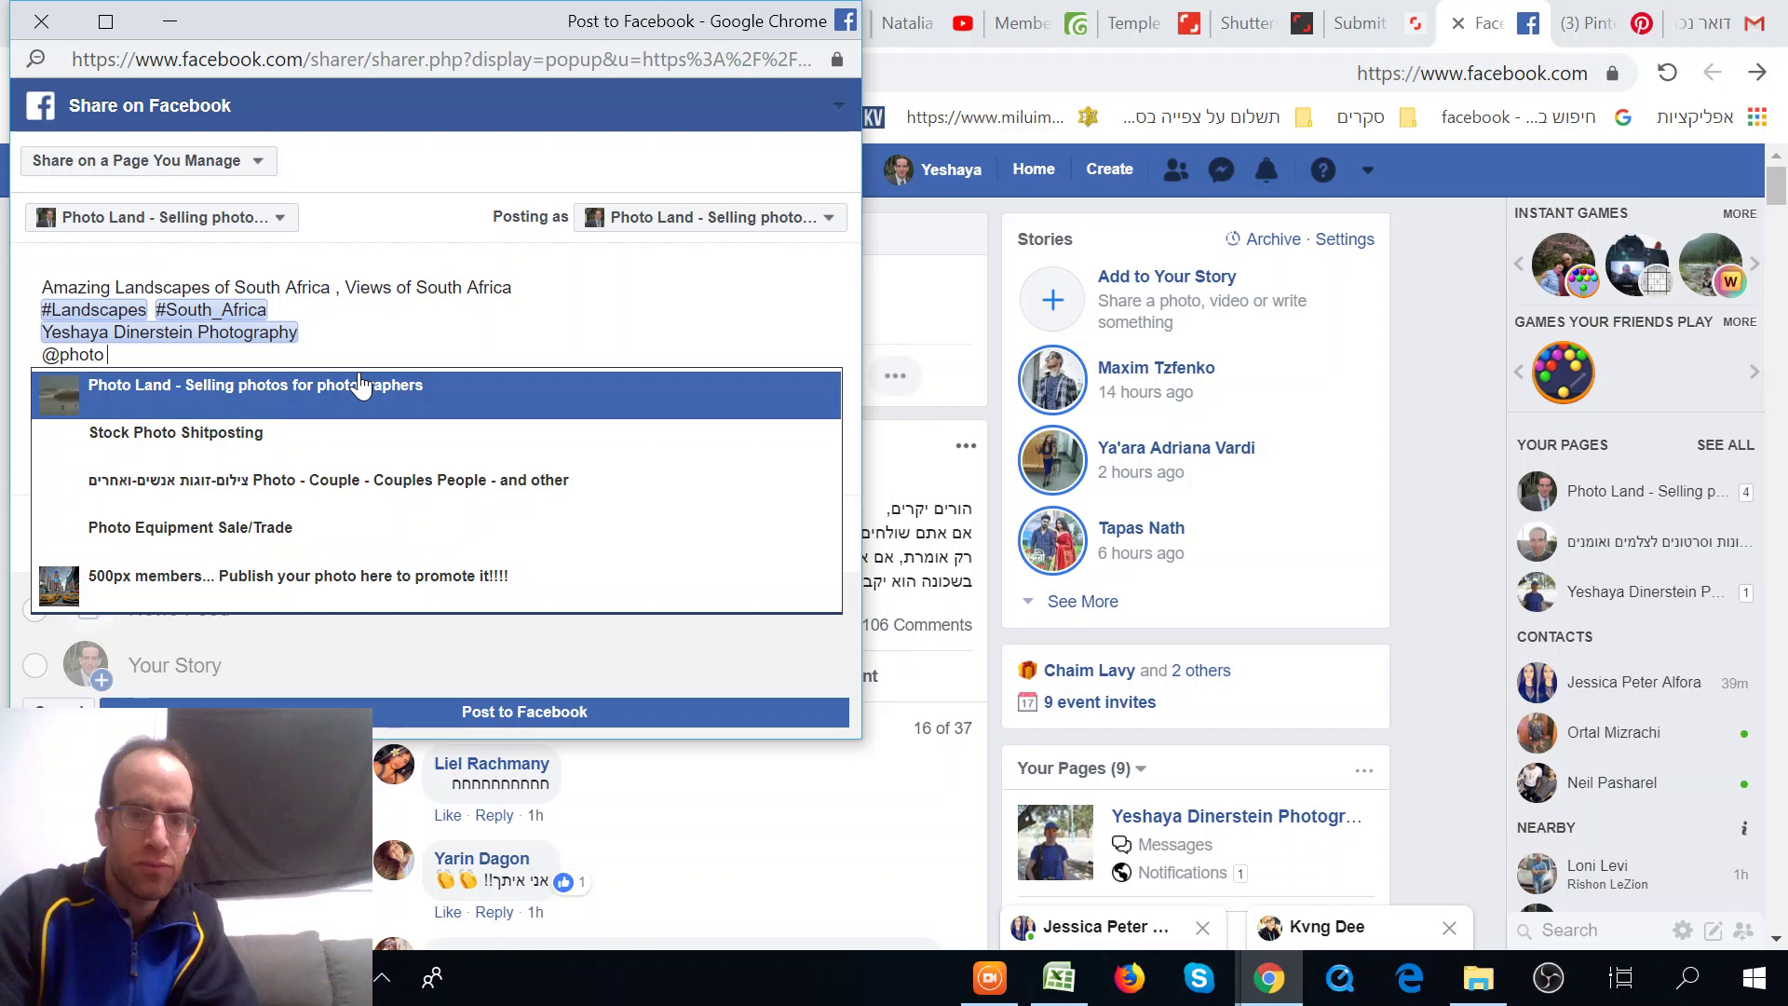
type("l")
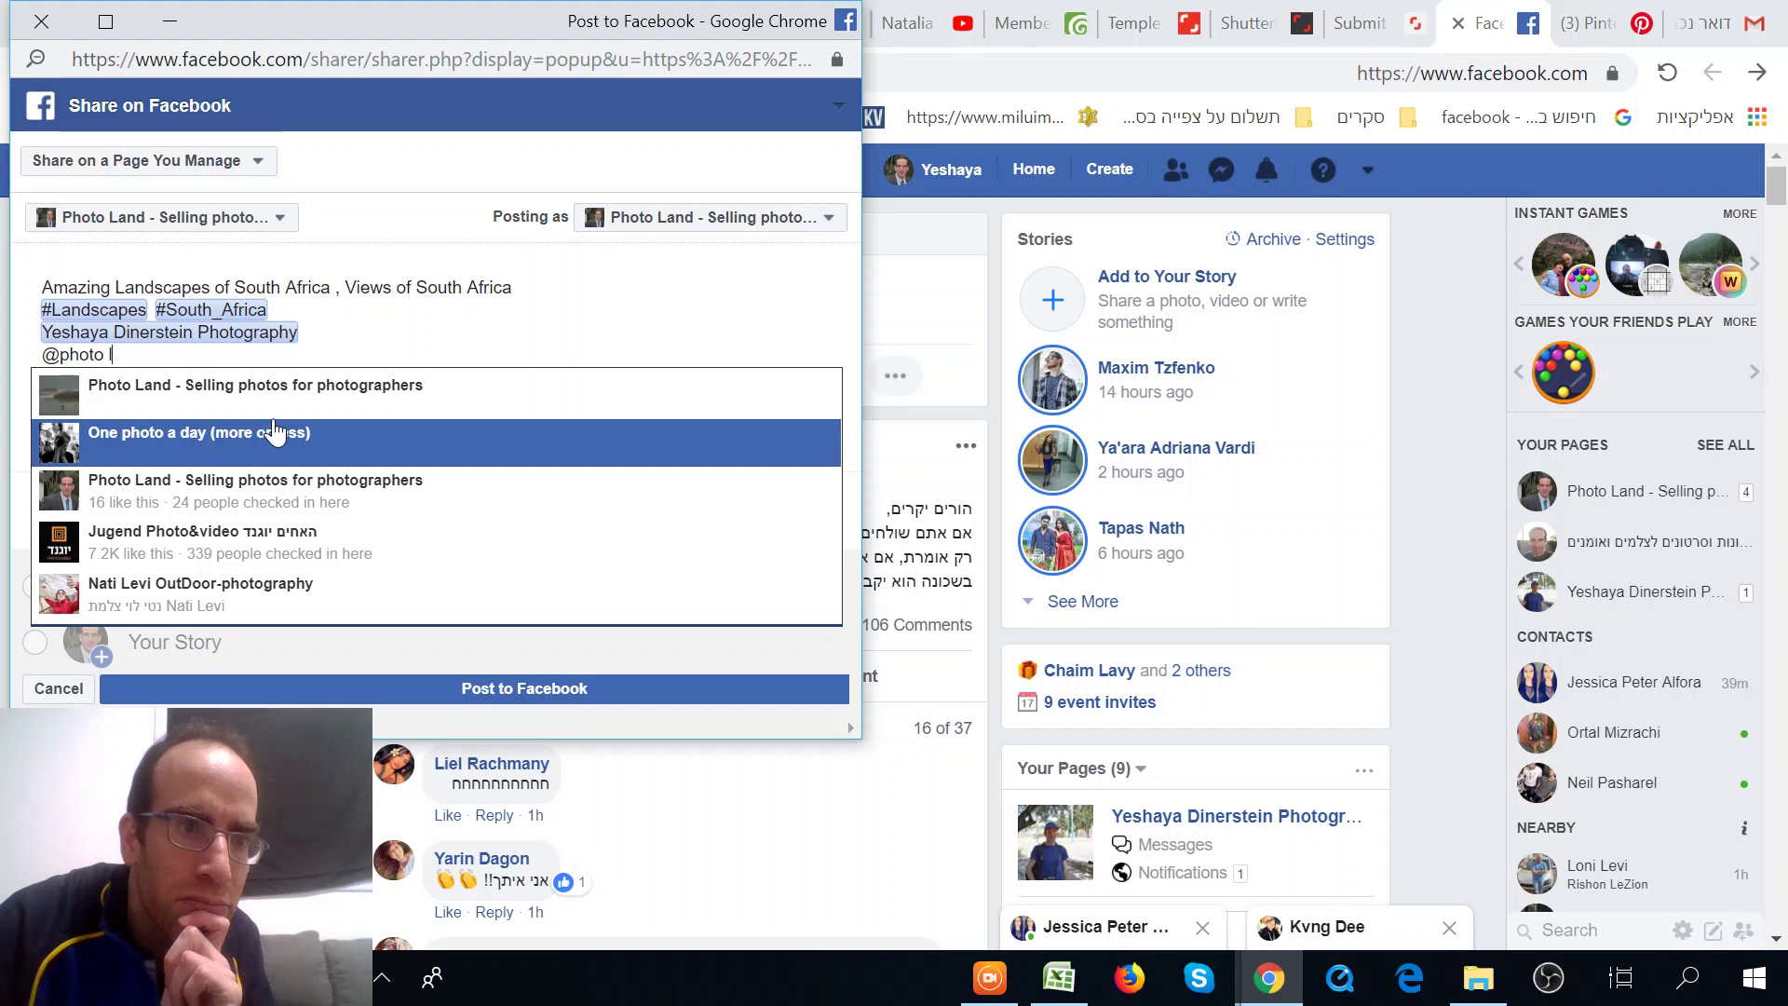
left_click(278, 408)
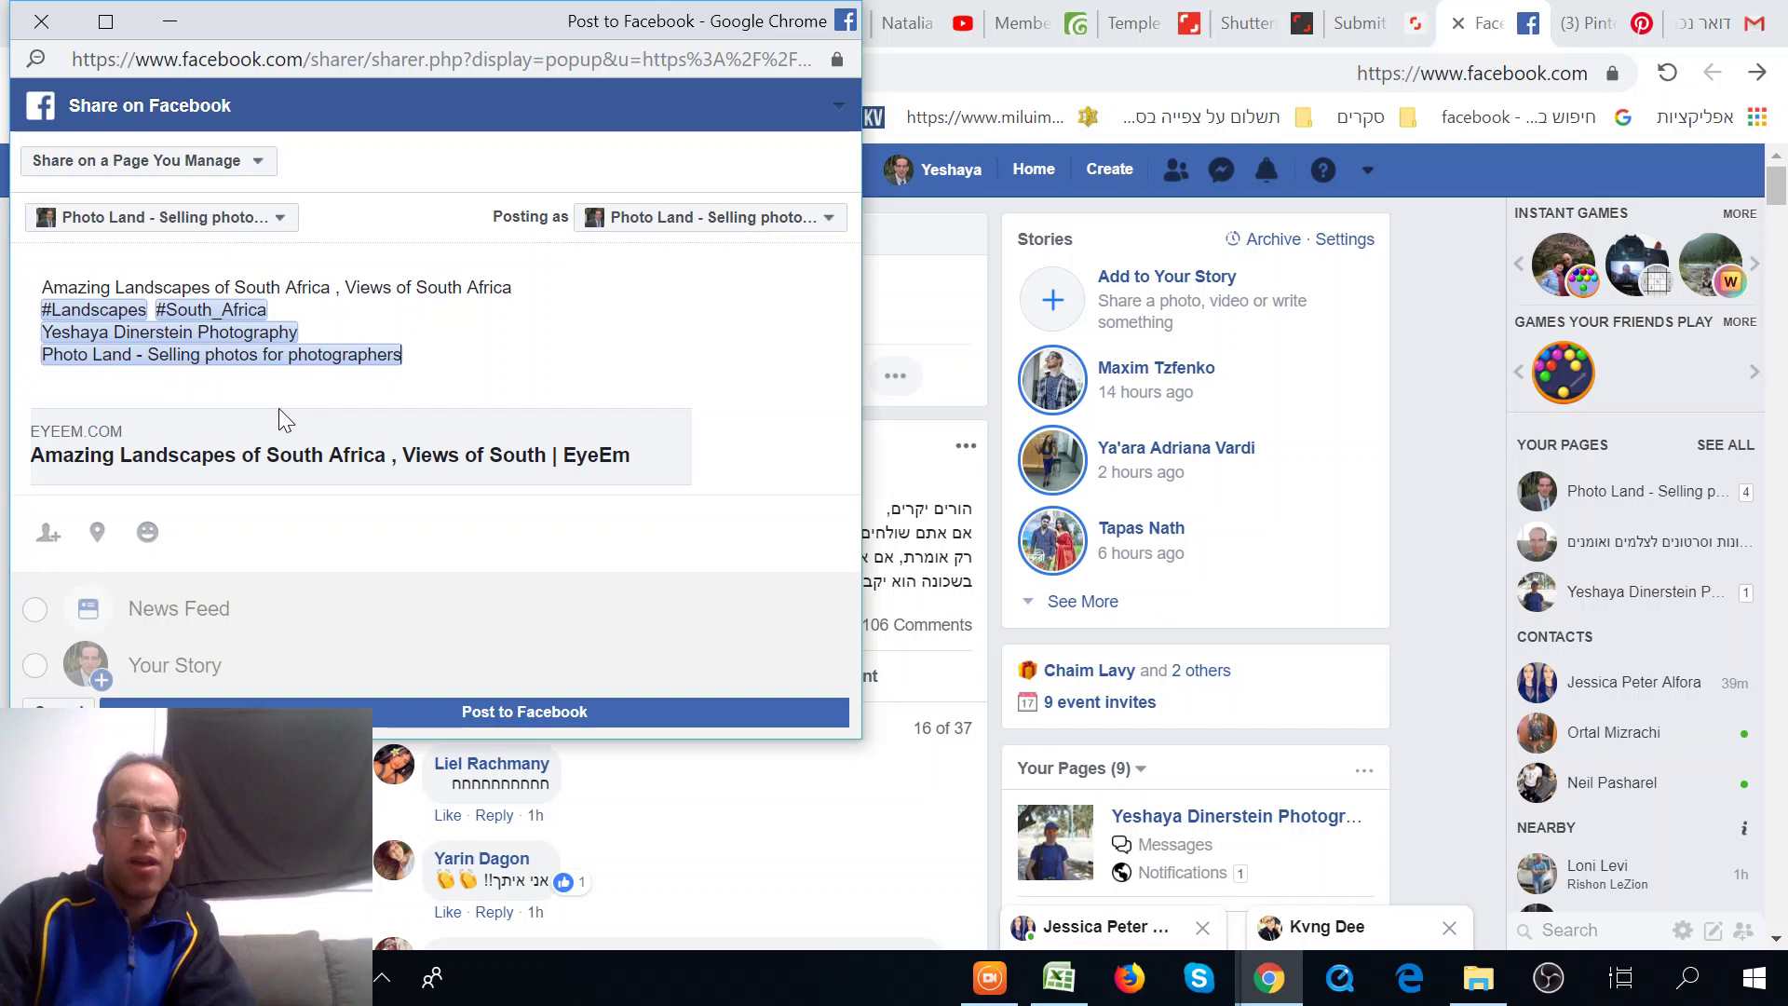
key("Return")
type("@")
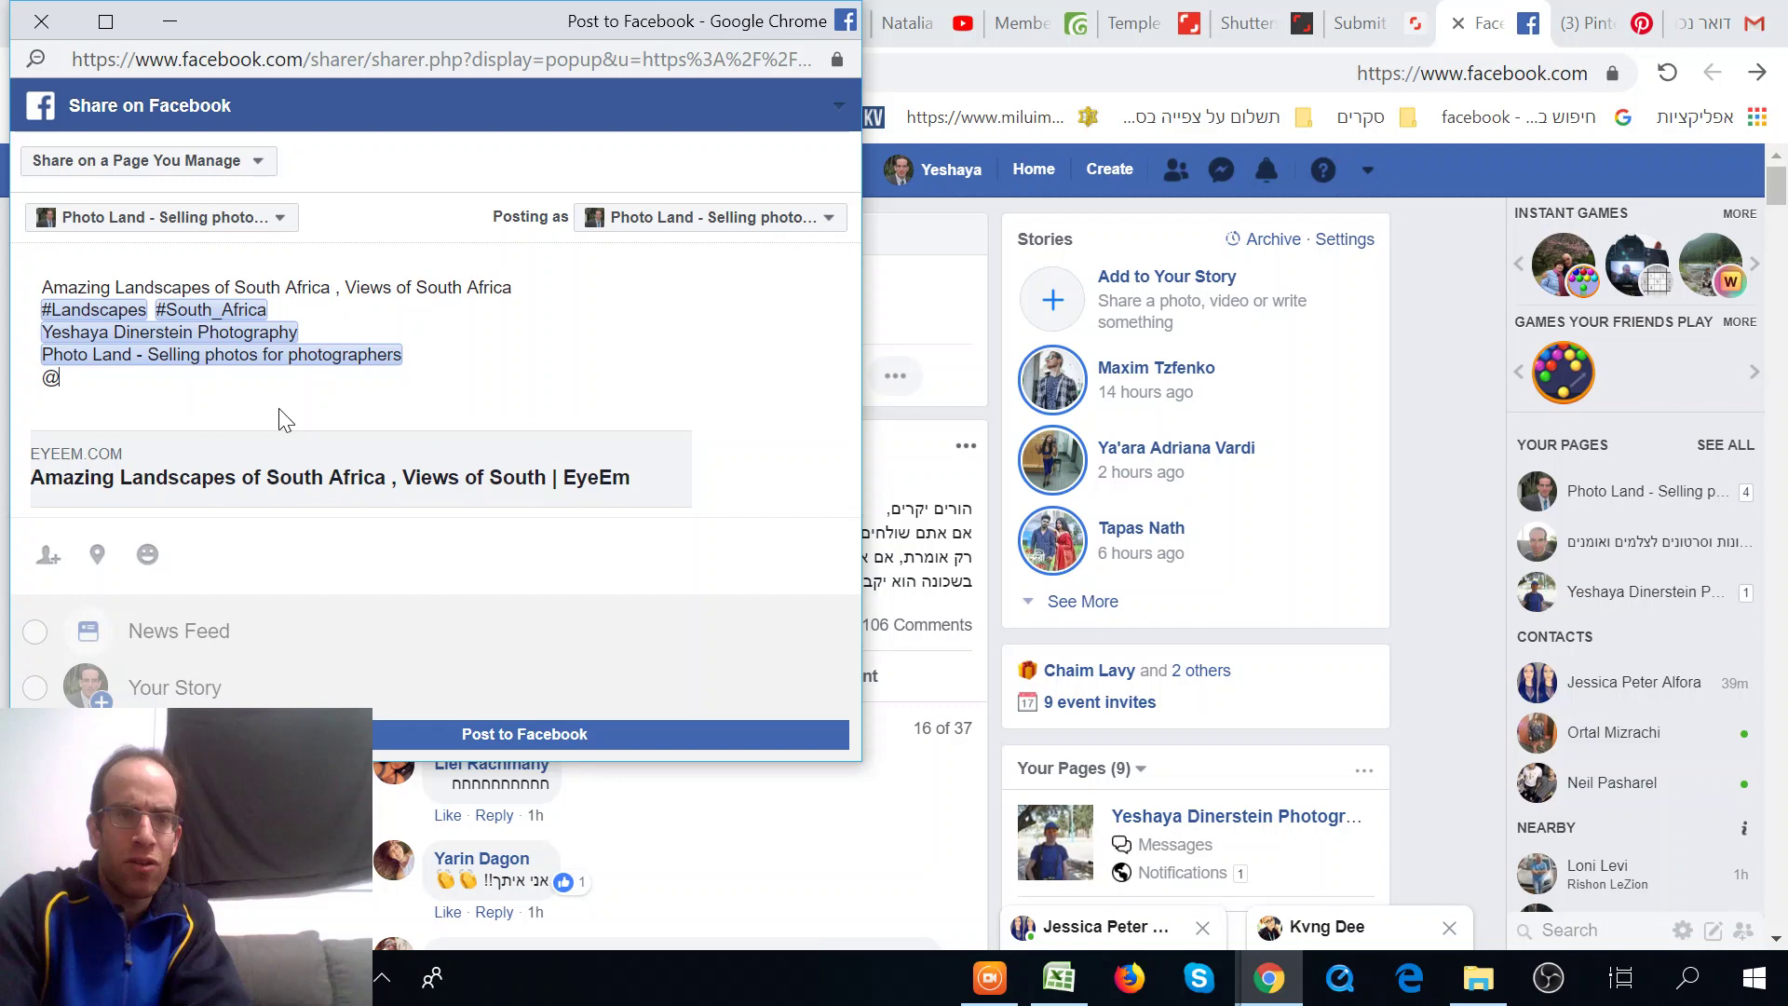
key("BackSpace")
key("BackSpace")
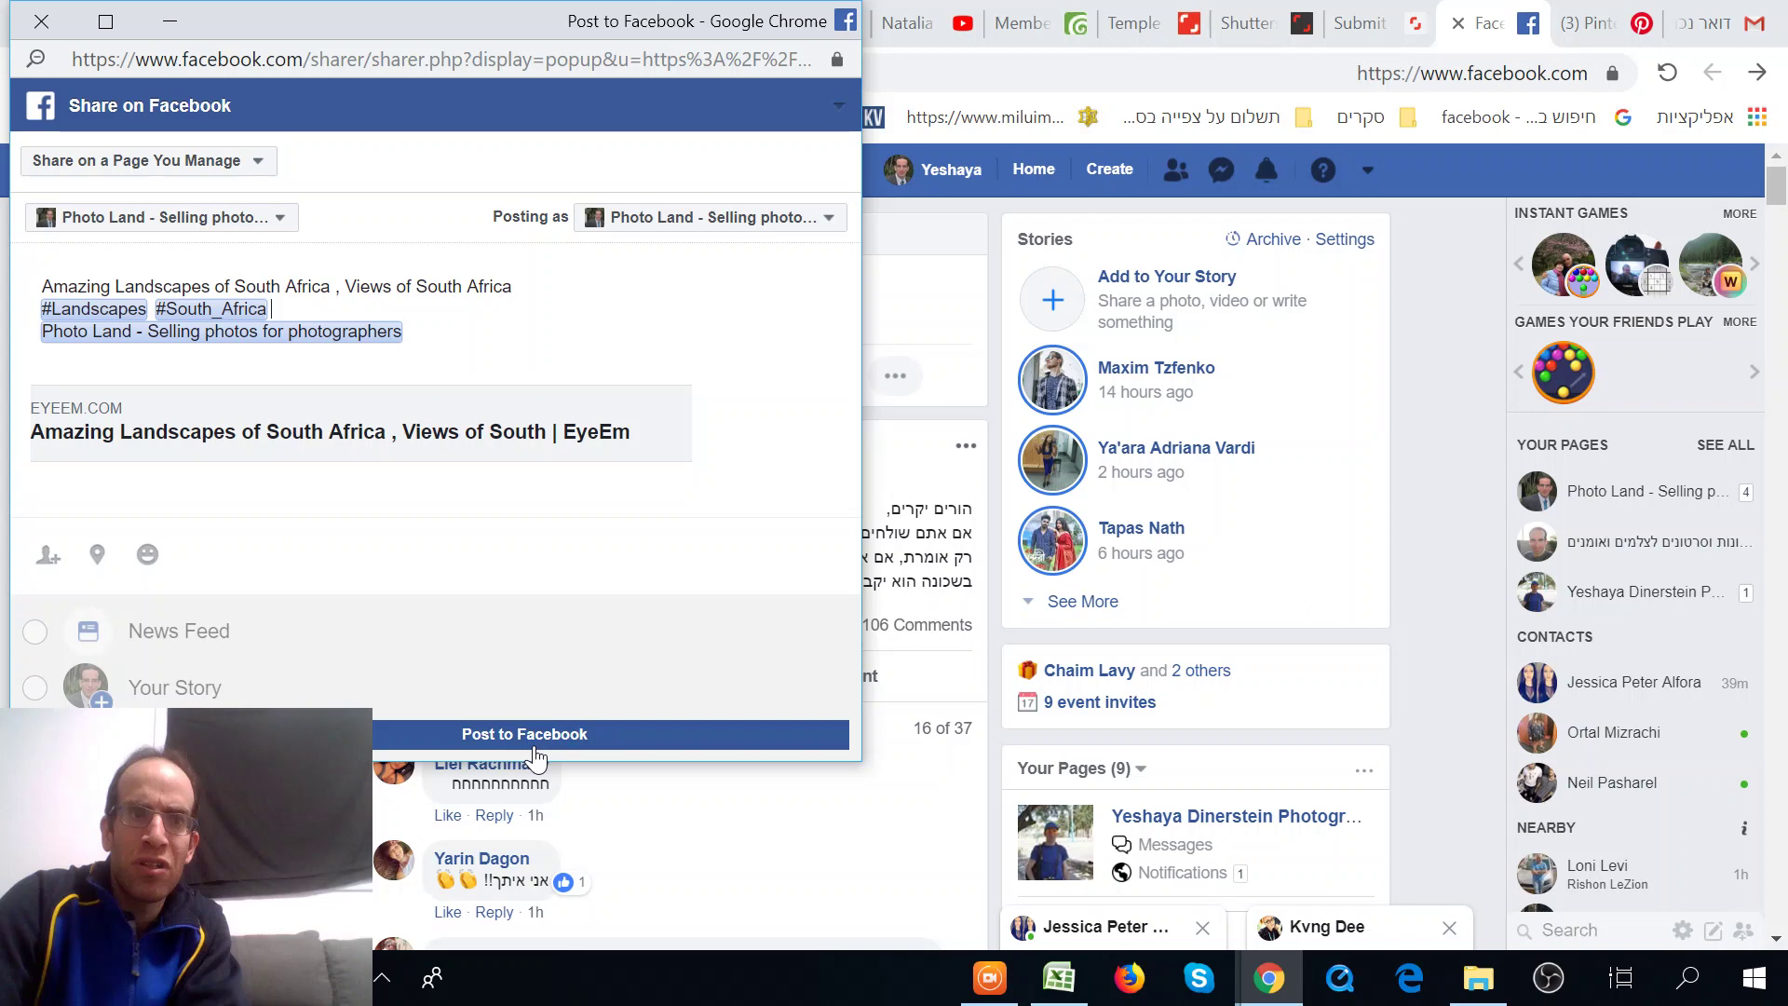
Step: Publish the shared EyeEm photo post to the Photo Land Facebook page
left_click(535, 745)
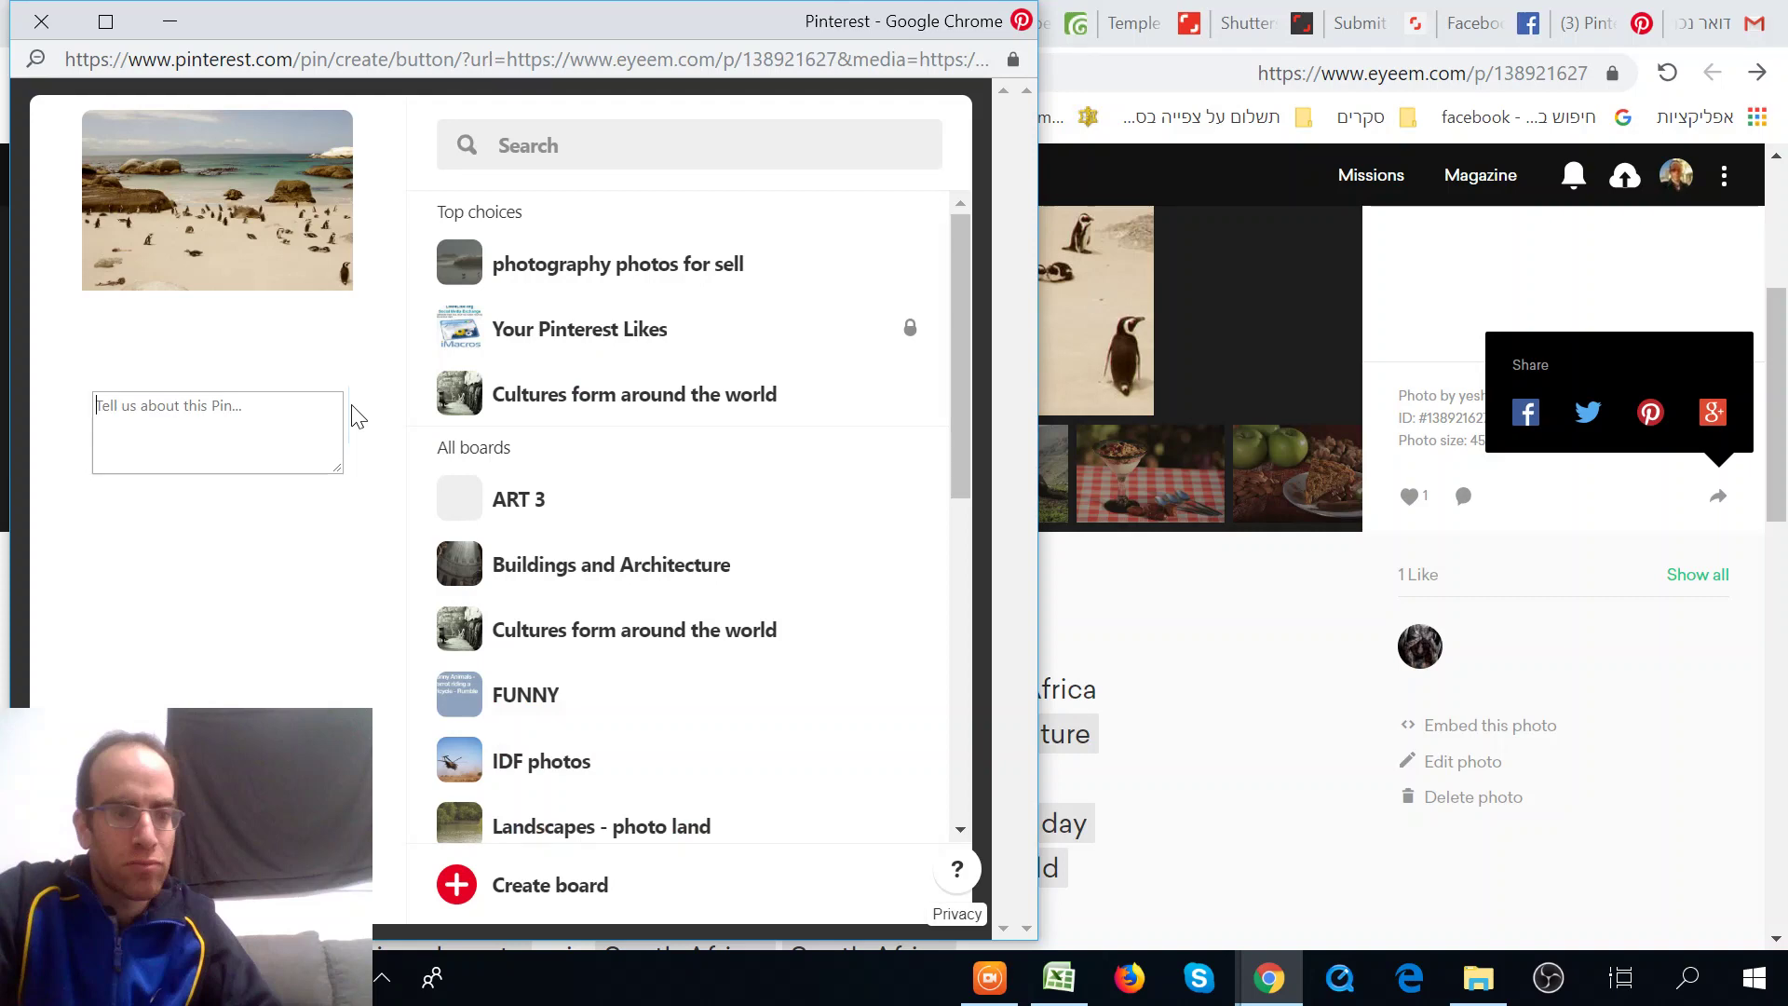
Step: Save the penguin pin to 'photography photos for sell' with the pasted South Africa landscapes title as description
type("Amazing Landscapes of South Africa , Views of South Africa")
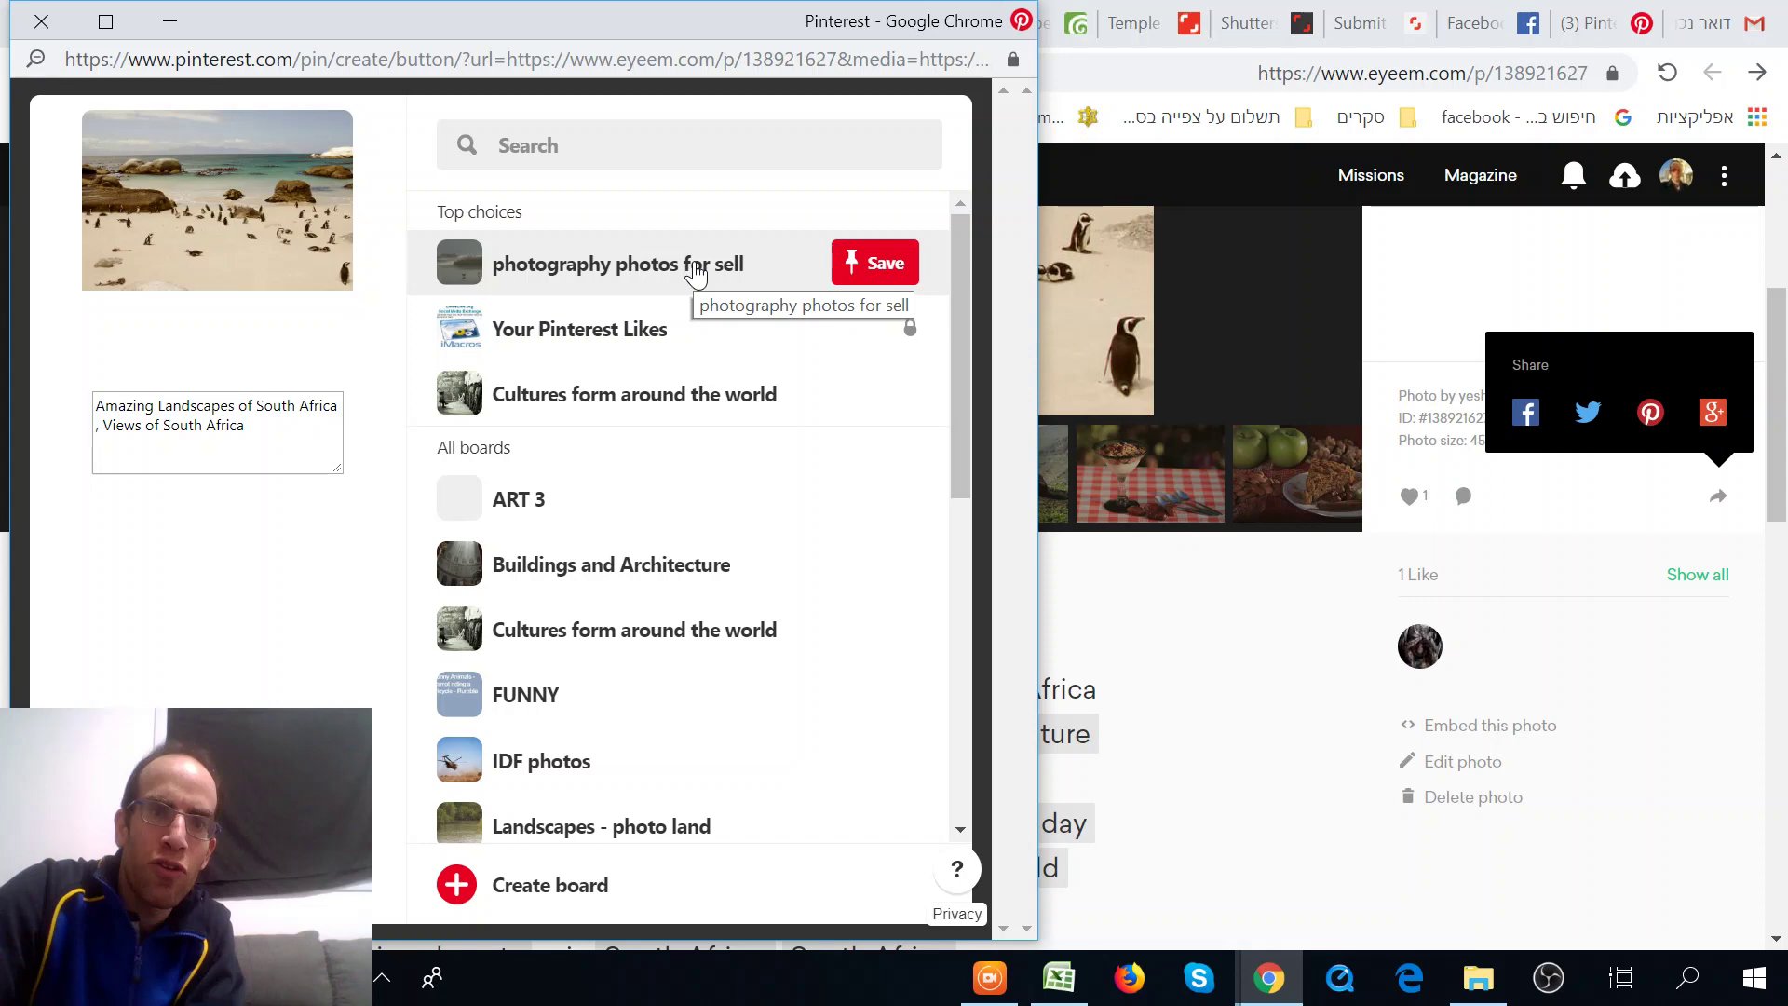
left_click(697, 273)
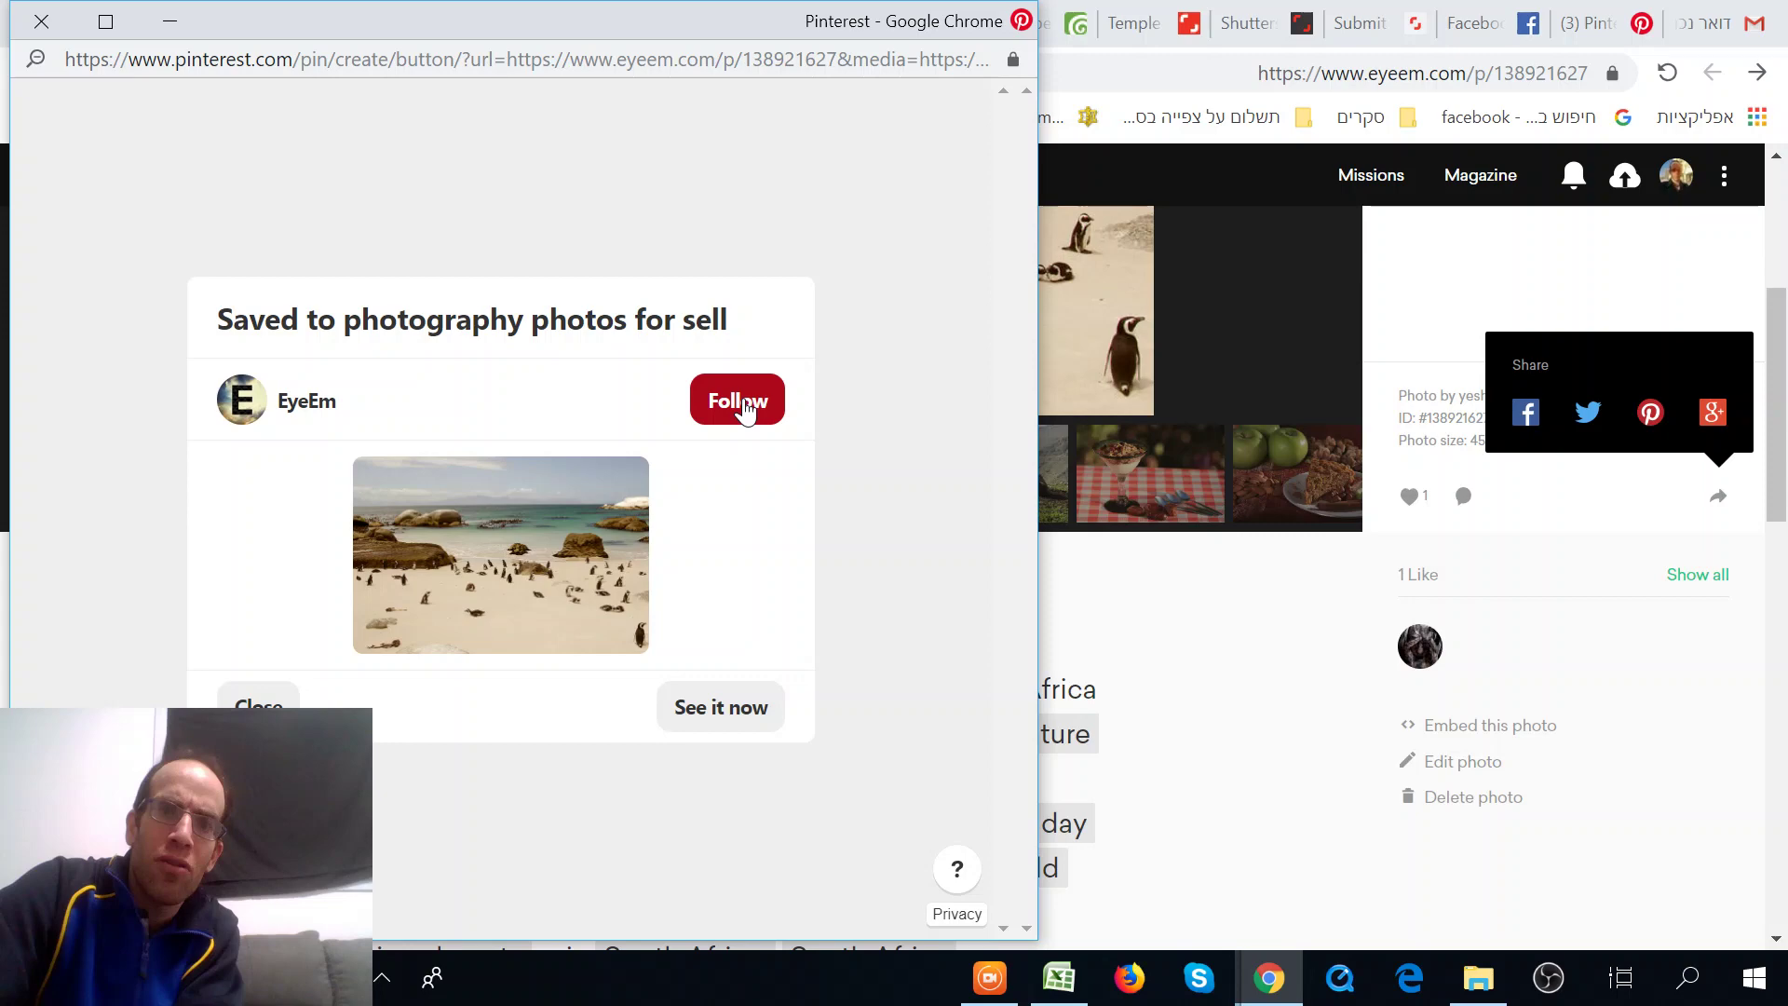
left_click(744, 410)
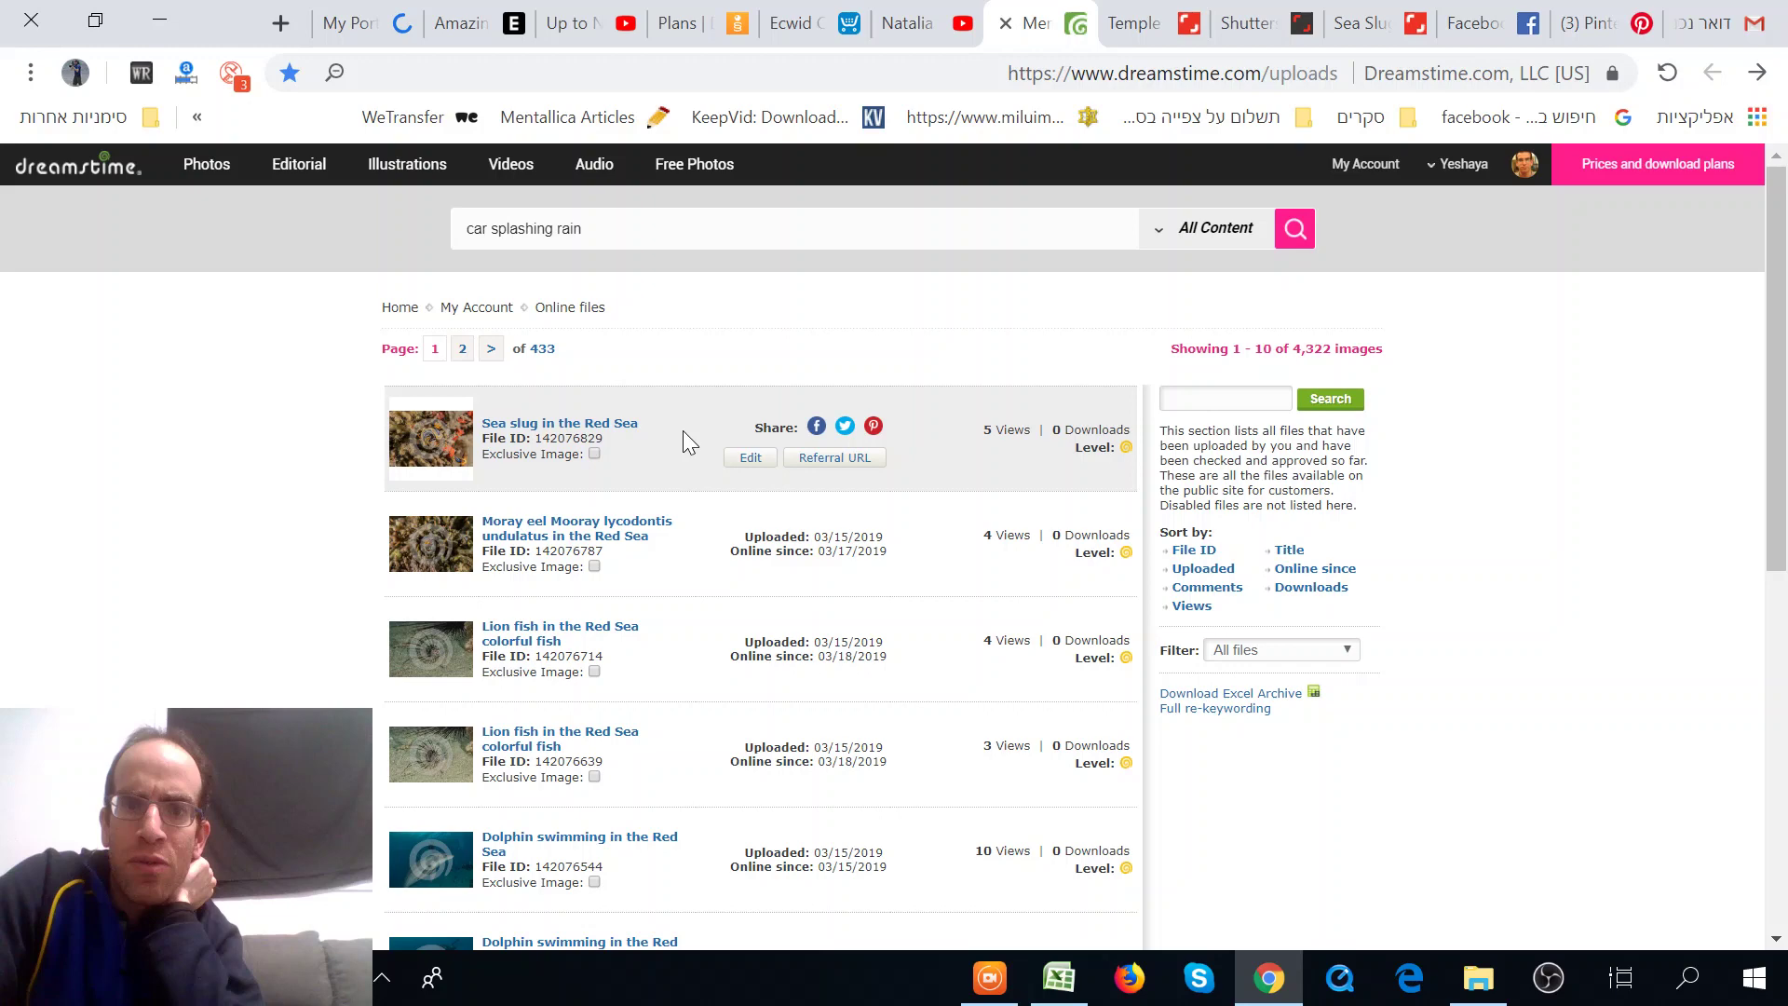
Step: Switch from Dreamstime's online files to the CanStockPhoto portfolio tab
key("ctrl+9")
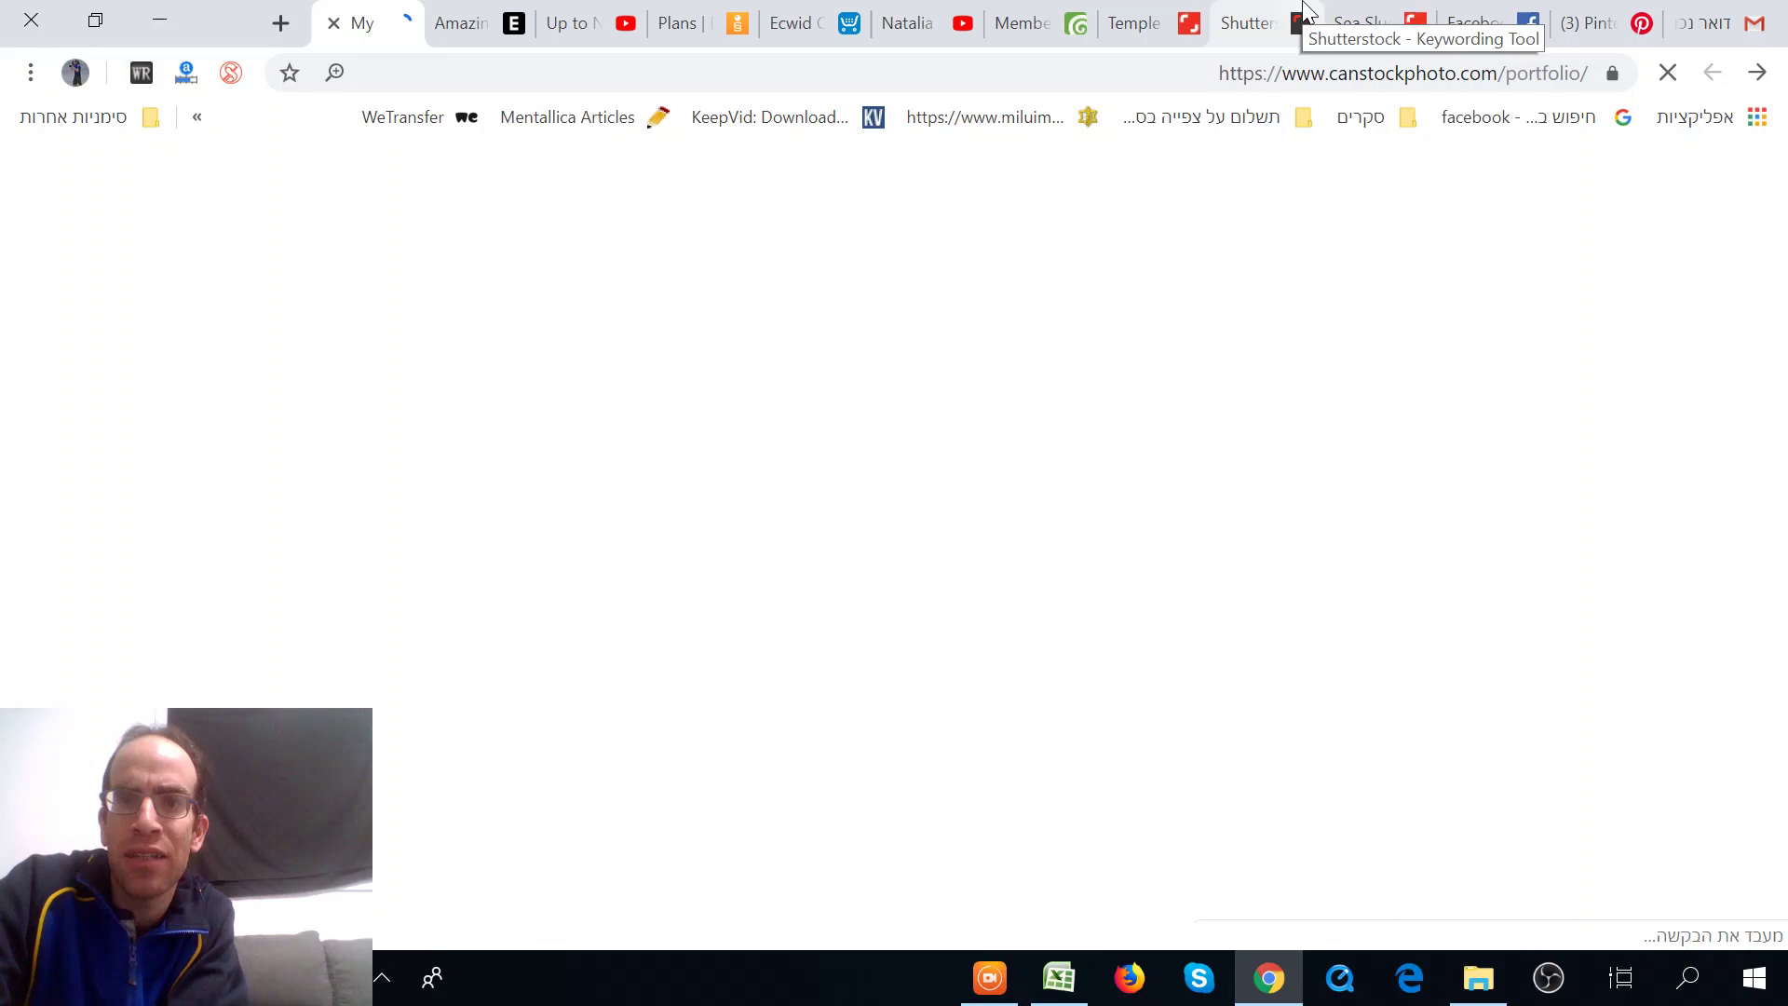
Step: Bring up the Shutterstock keywording tool with its South Africa landscape image results
left_click(1304, 13)
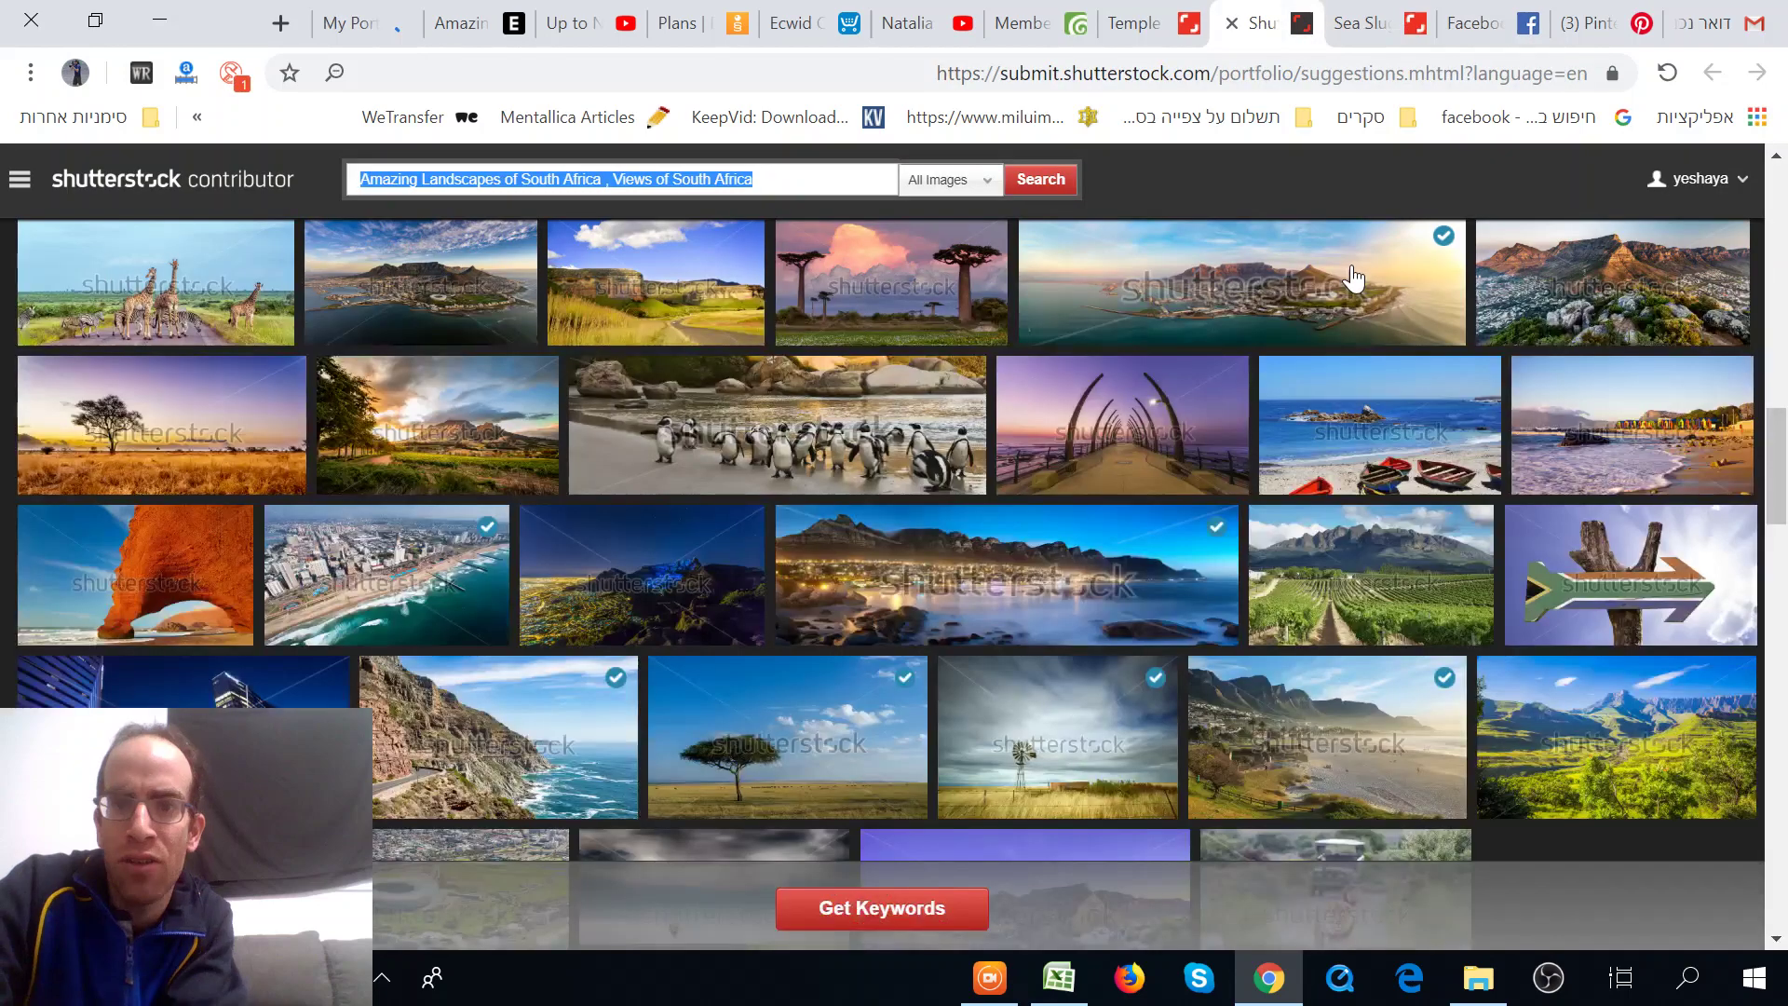